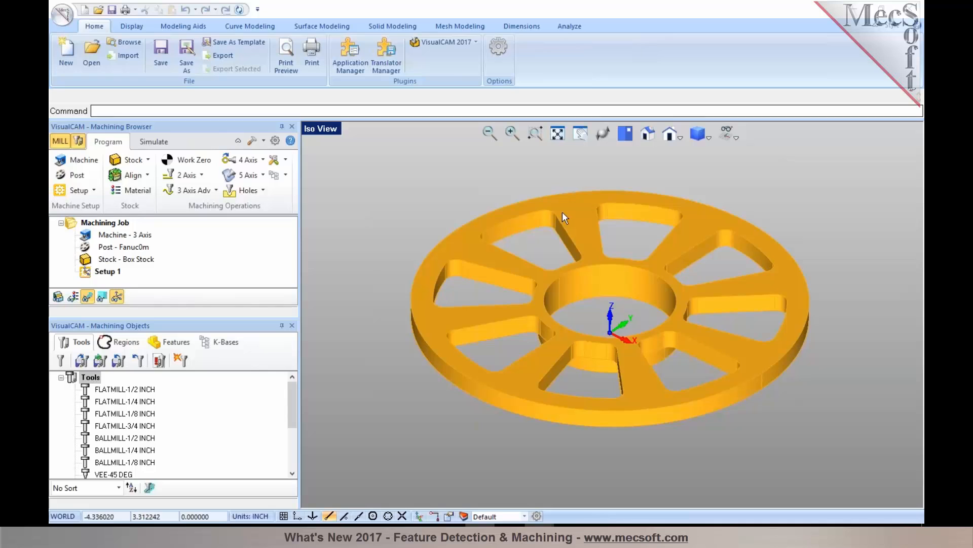
pyautogui.scroll(1, 599, 299)
pyautogui.scroll(-1, 599, 300)
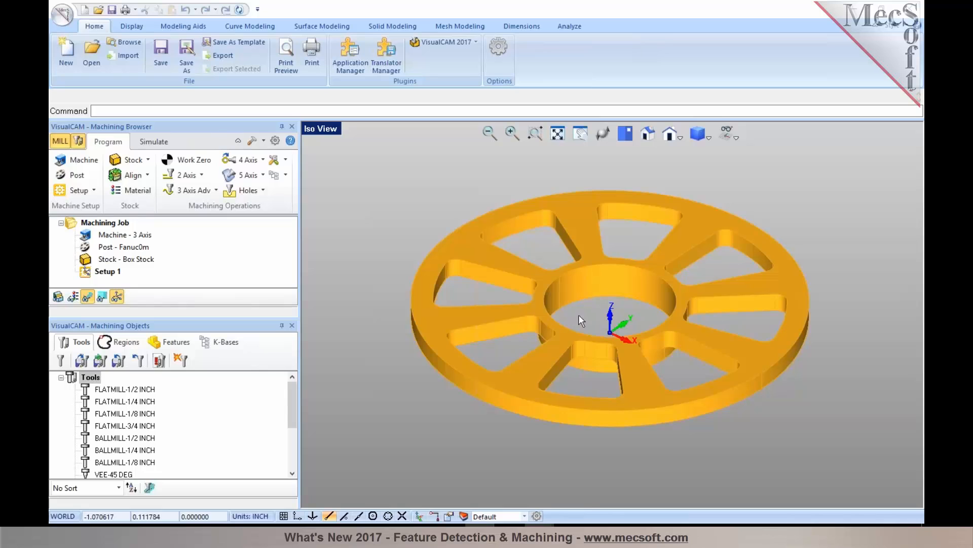
pyautogui.click(475, 43)
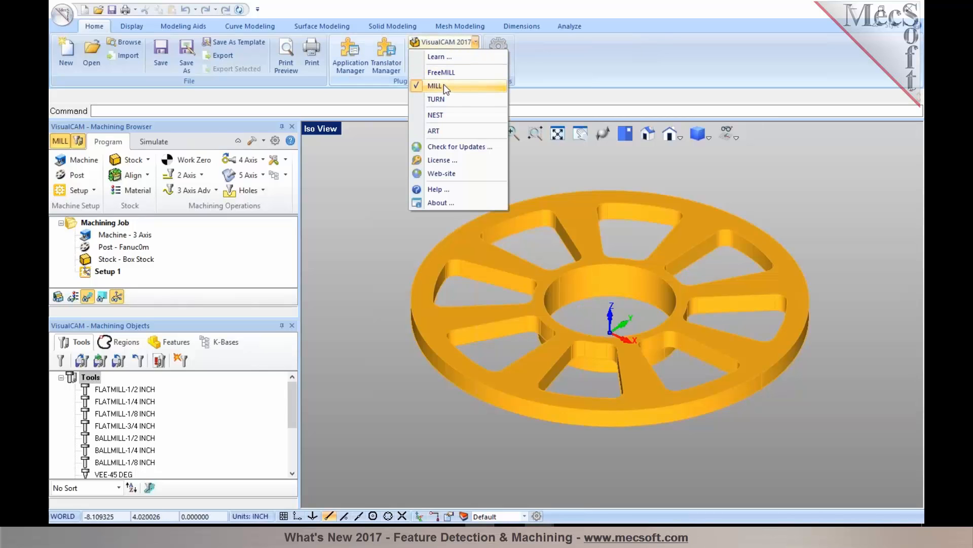
pyautogui.click(224, 129)
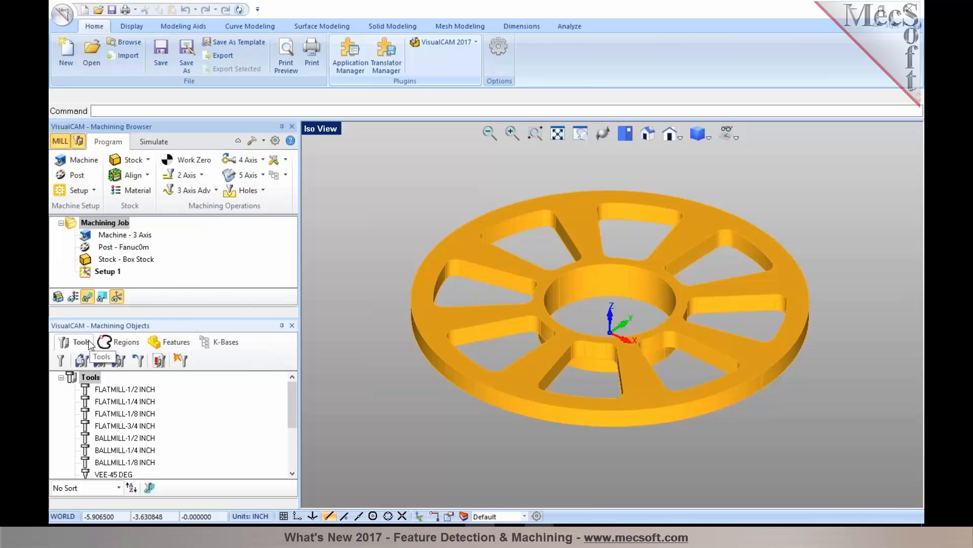
# Step: Detect the machining features of the wheel from its upper flat face
pyautogui.click(179, 344)
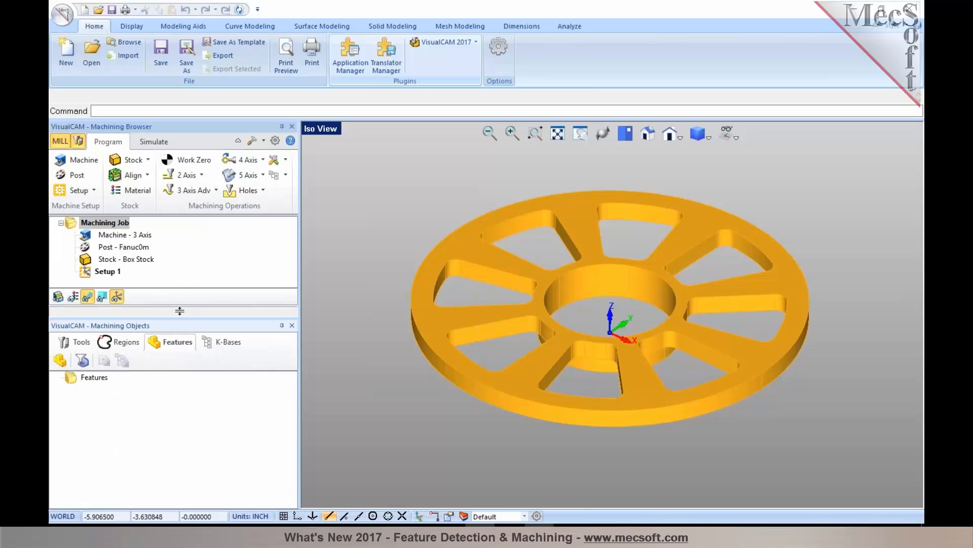
pyautogui.moveTo(181, 305); pyautogui.dragTo(181, 293)
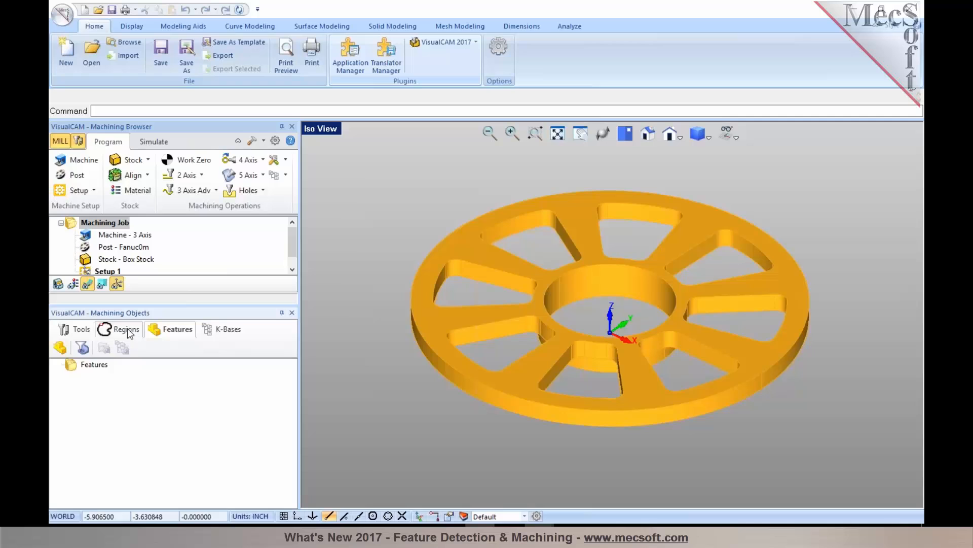
pyautogui.click(60, 348)
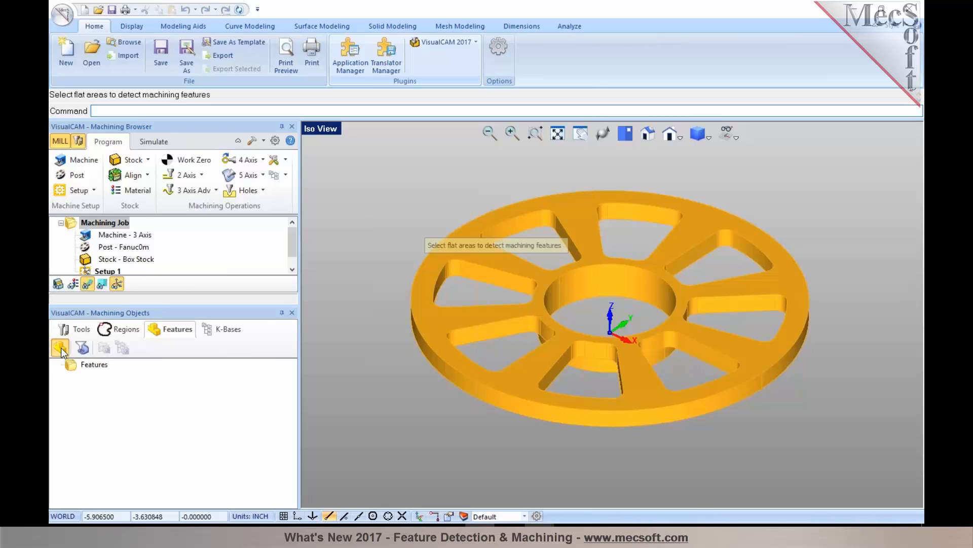
pyautogui.click(431, 319)
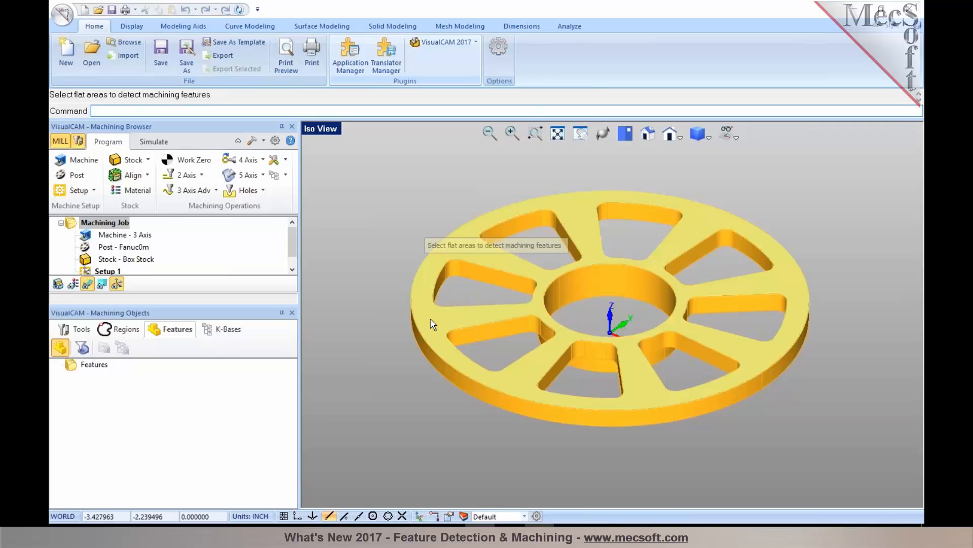
pyautogui.press('Return')
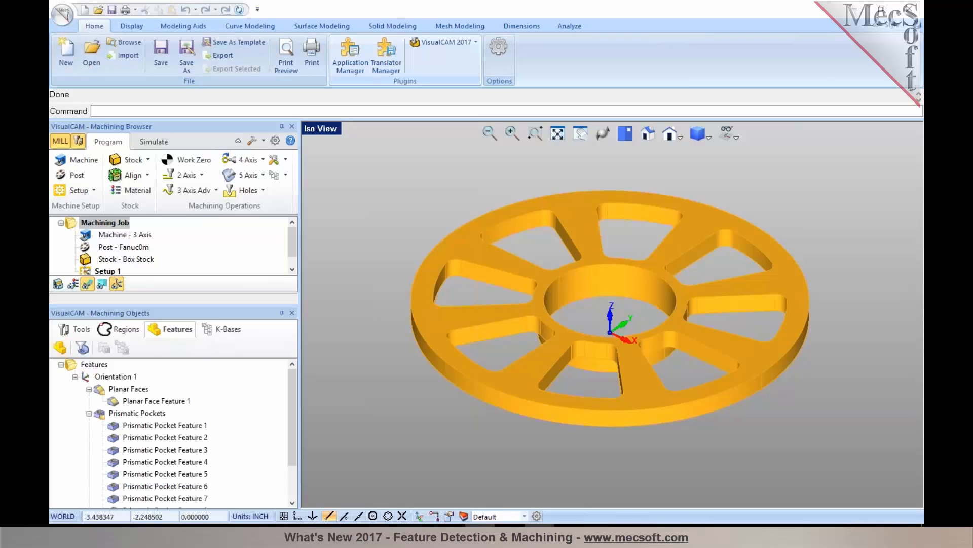
# Step: Dock the Machining Objects browser beside the Machining Browser and narrow it to leave more room for the model
pyautogui.moveTo(201, 313); pyautogui.dragTo(572, 315)
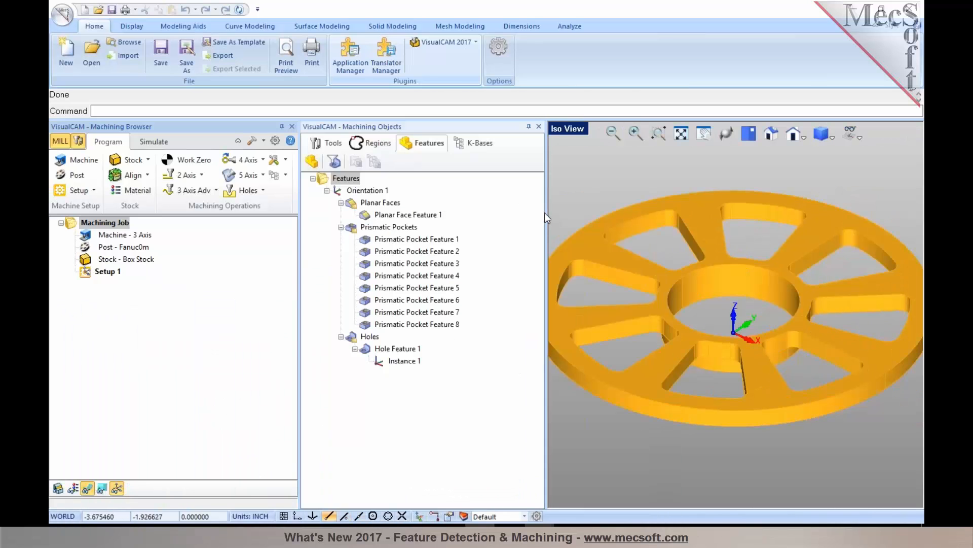
pyautogui.moveTo(545, 212); pyautogui.dragTo(470, 206)
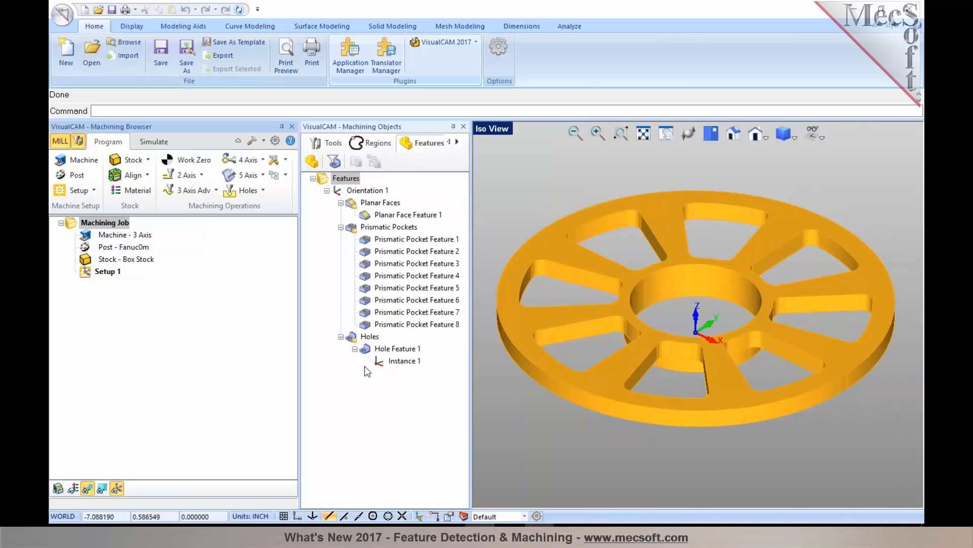
# Step: Highlight the detected planar faces, prismatic pockets and hole feature on the wheel to examine each group
pyautogui.click(354, 203)
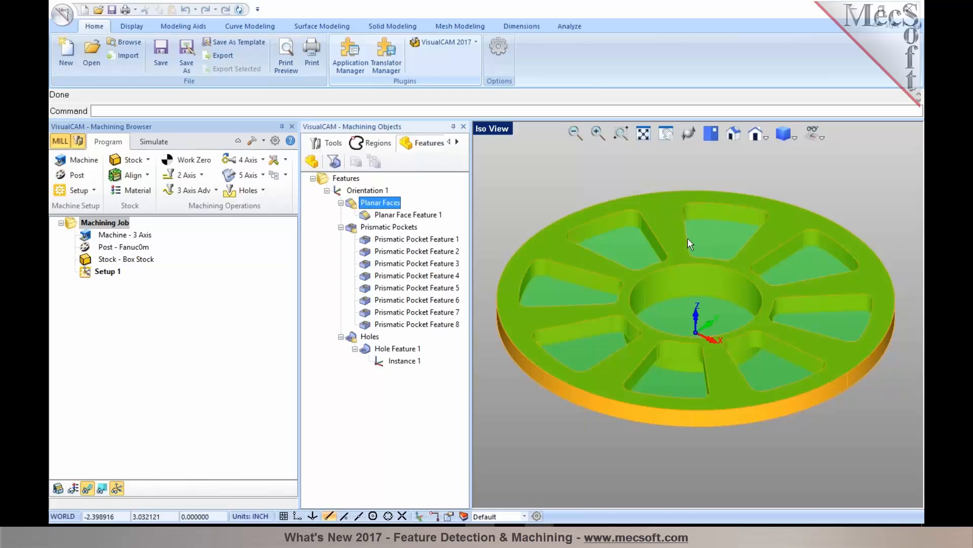
pyautogui.click(396, 228)
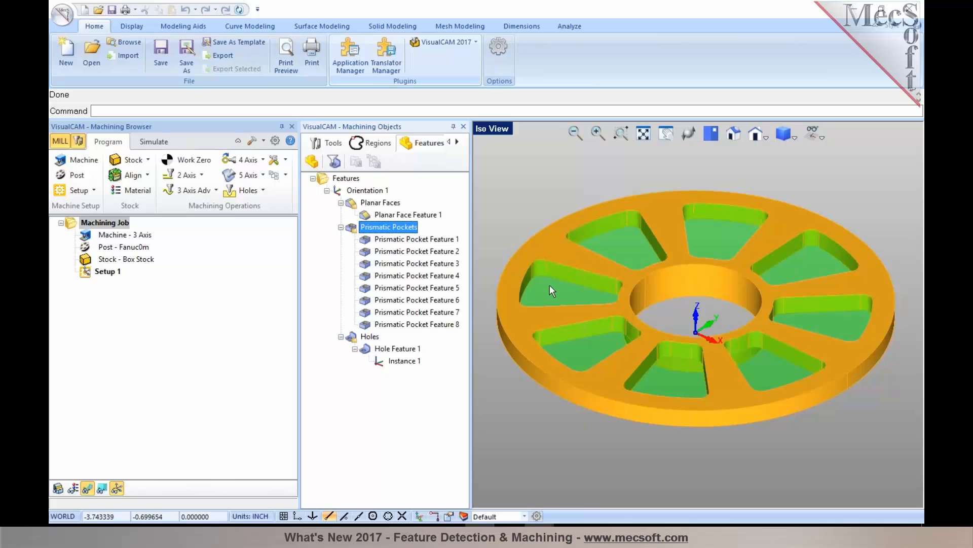
pyautogui.moveTo(723, 351); pyautogui.dragTo(723, 351, button='middle')
pyautogui.click(395, 347)
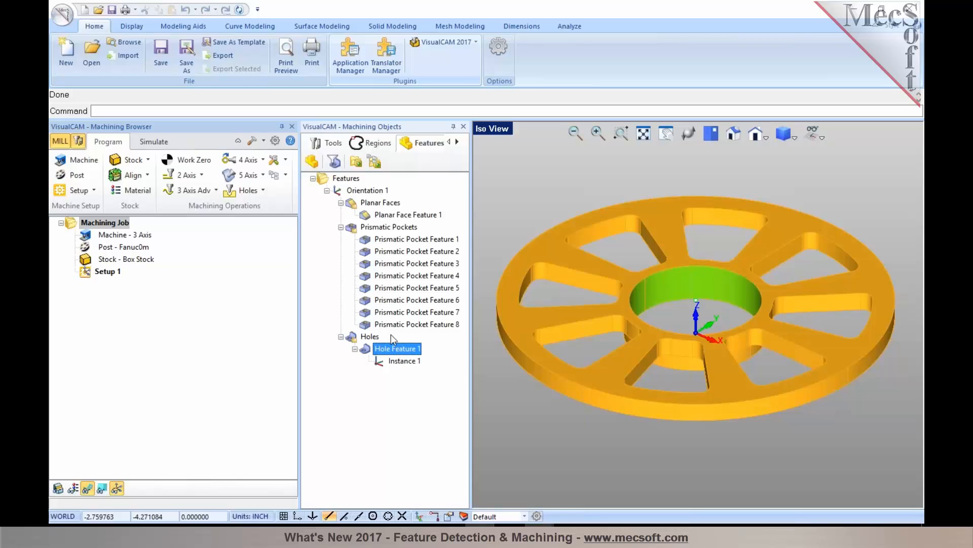
# Step: Generate a 2 1/2 Axis Facing operation on the planar faces using the FACEMILL-2.5 INCH tool and Island Offset Cuts
pyautogui.click(354, 205)
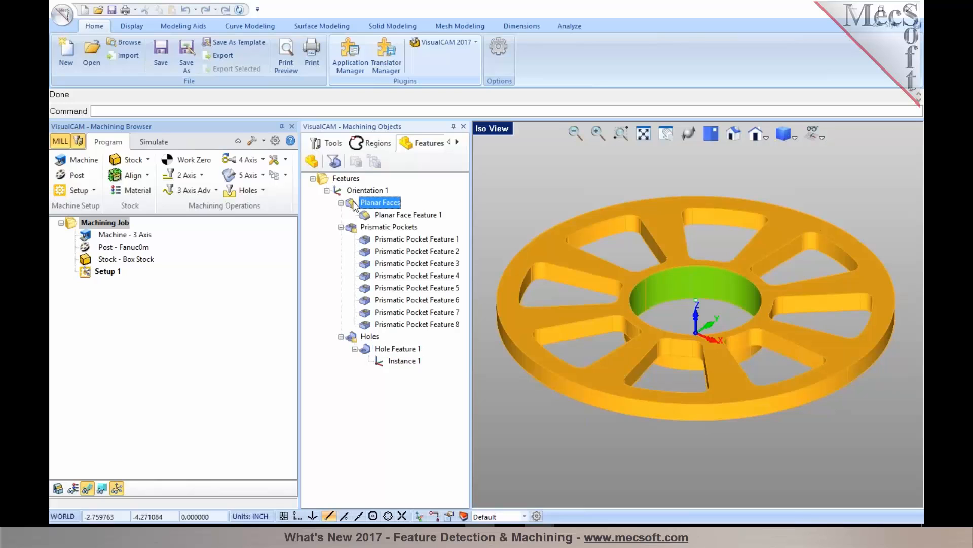
pyautogui.rightClick(353, 204)
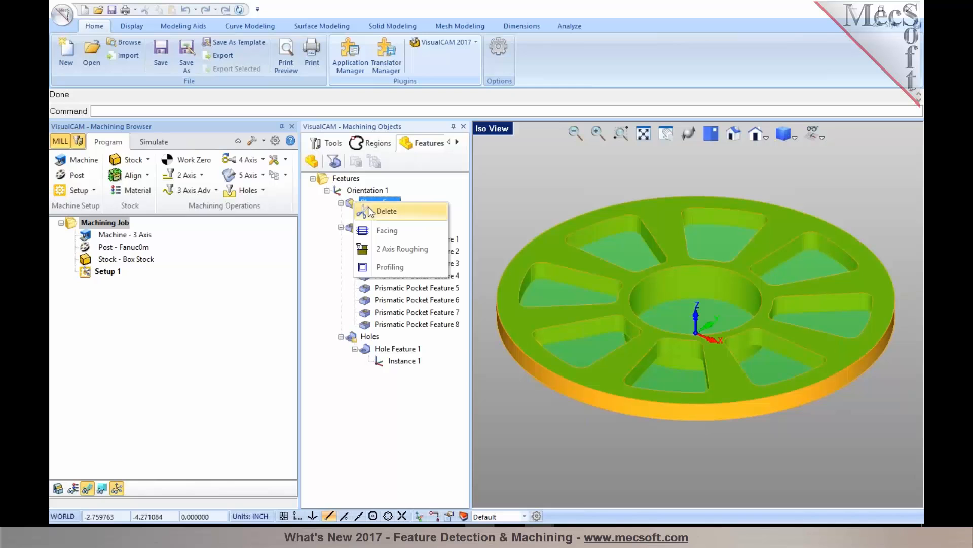
pyautogui.click(376, 235)
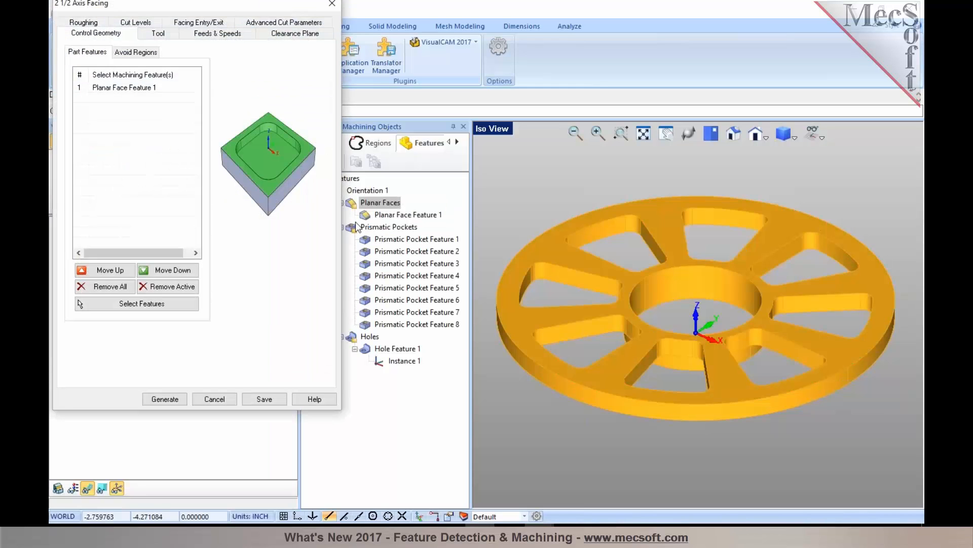
pyautogui.click(157, 34)
pyautogui.click(146, 189)
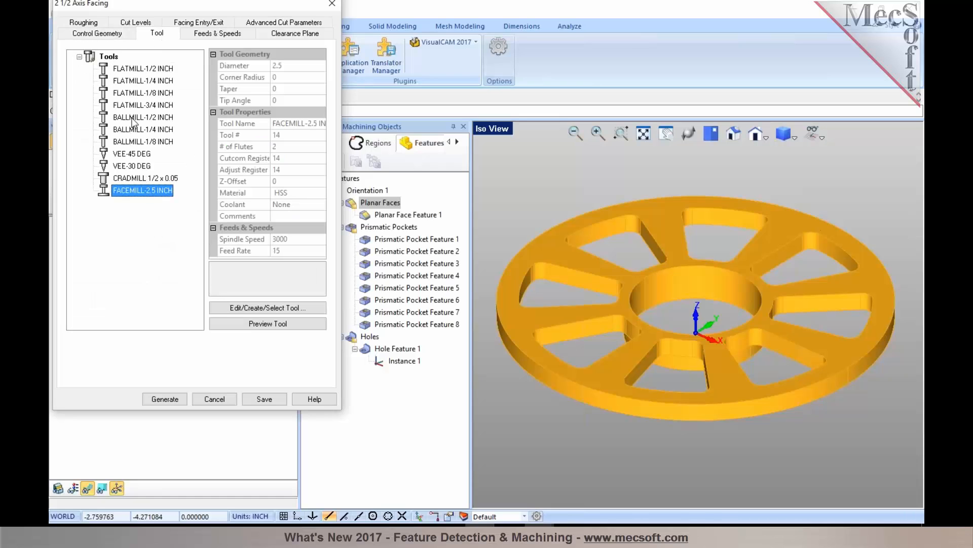
pyautogui.click(100, 26)
pyautogui.click(143, 136)
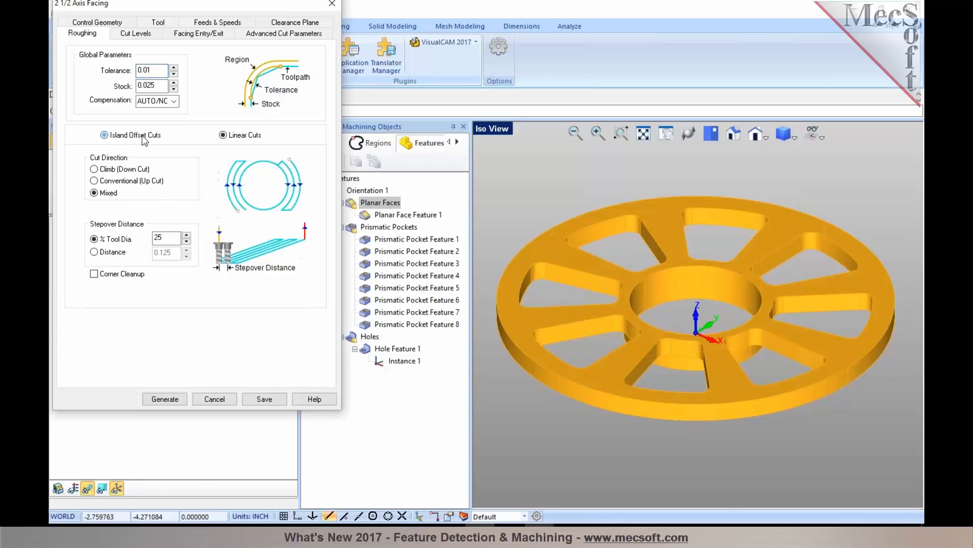
pyautogui.click(157, 396)
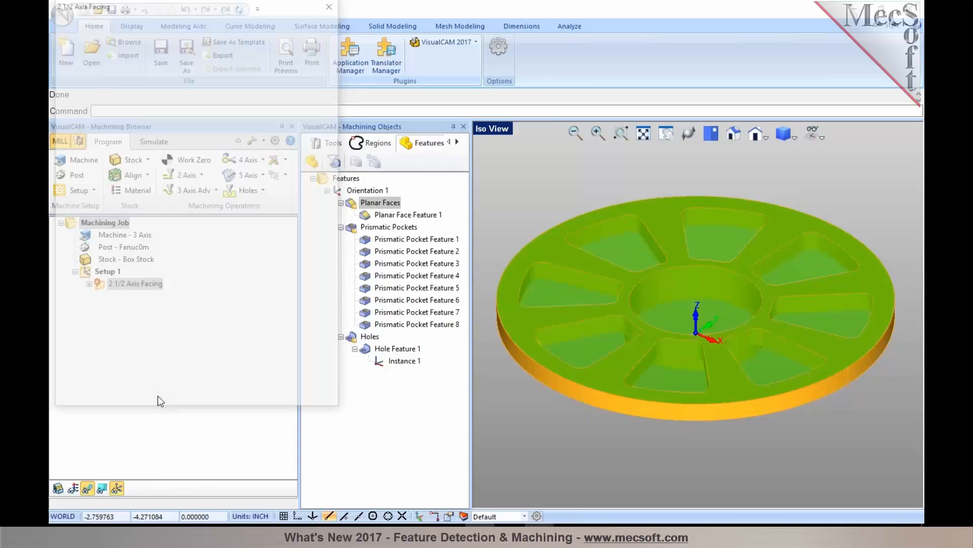
pyautogui.scroll(-1, 605, 421)
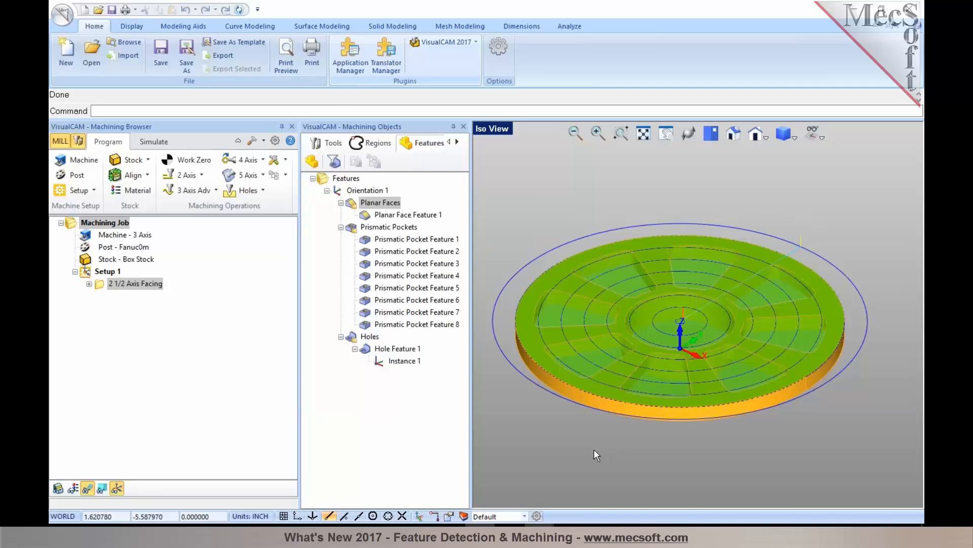
# Step: Generate a 2 1/2 Axis Pocketing operation on all the prismatic pockets using the FLATMILL-1/2 INCH tool
pyautogui.click(360, 231)
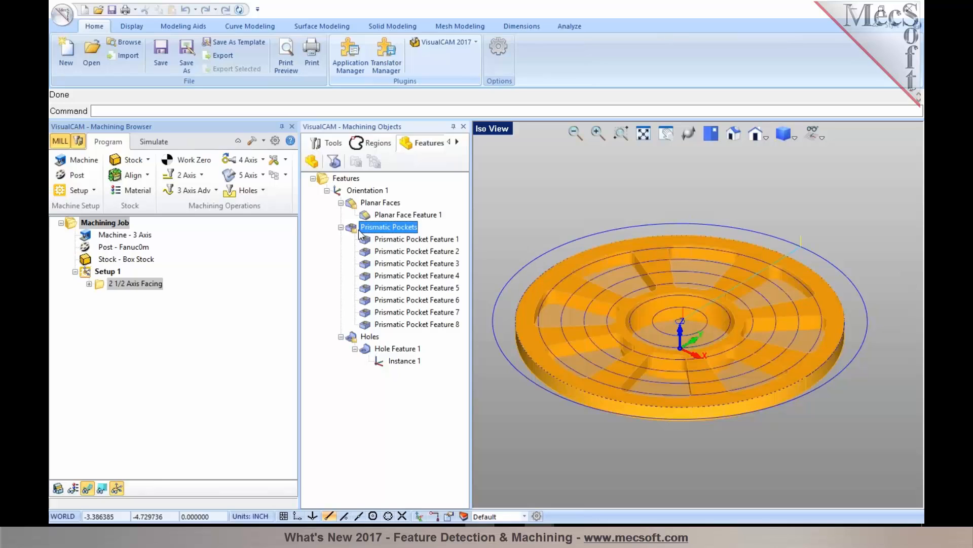
pyautogui.rightClick(360, 232)
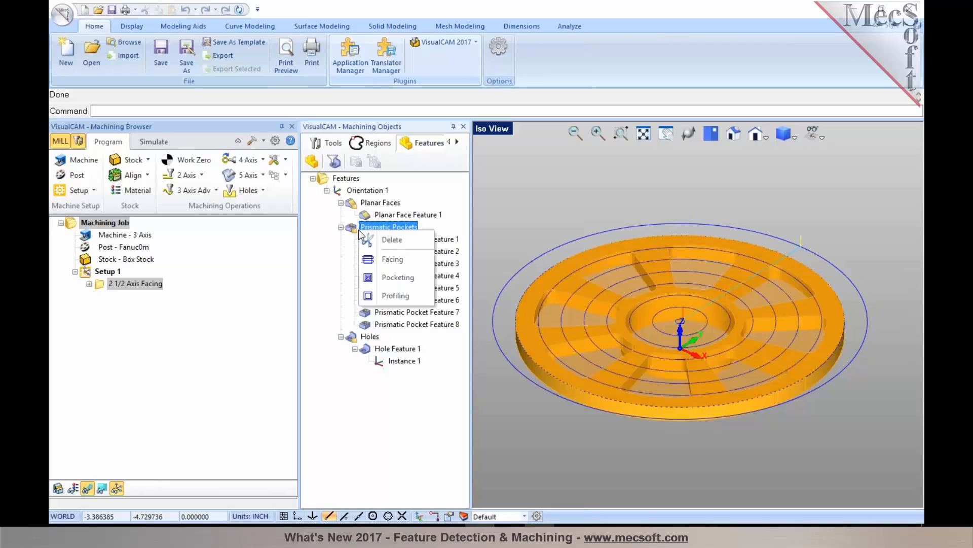
pyautogui.click(391, 279)
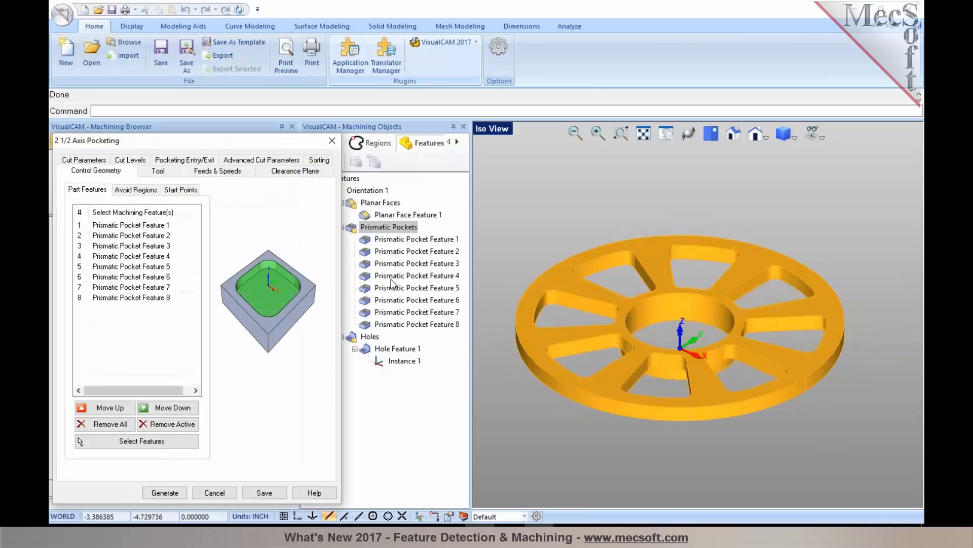
pyautogui.click(157, 170)
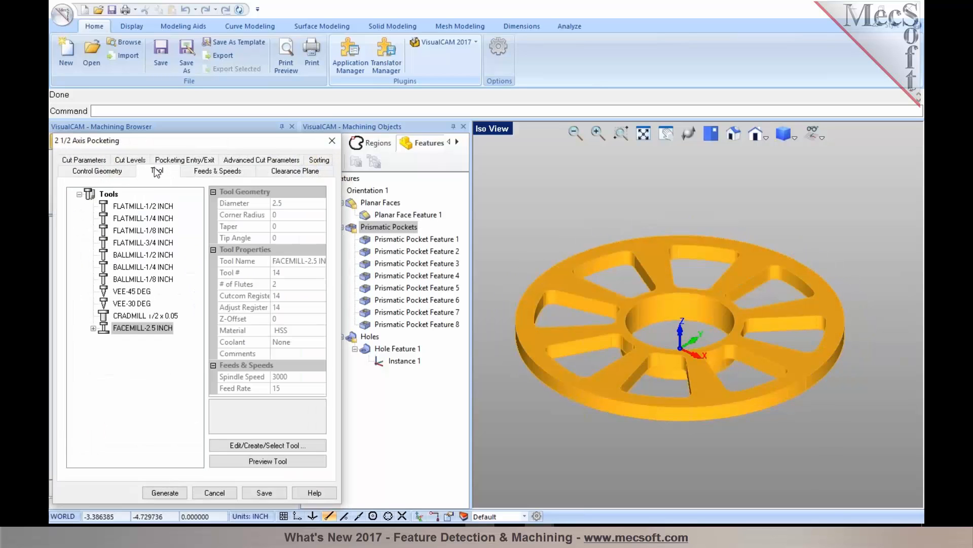
pyautogui.click(134, 207)
pyautogui.click(166, 493)
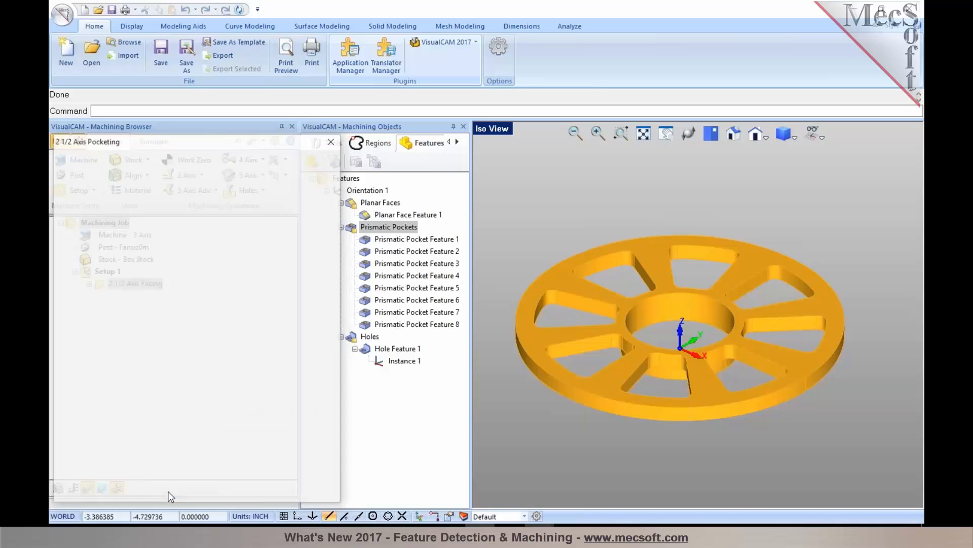
pyautogui.scroll(3, 620, 346)
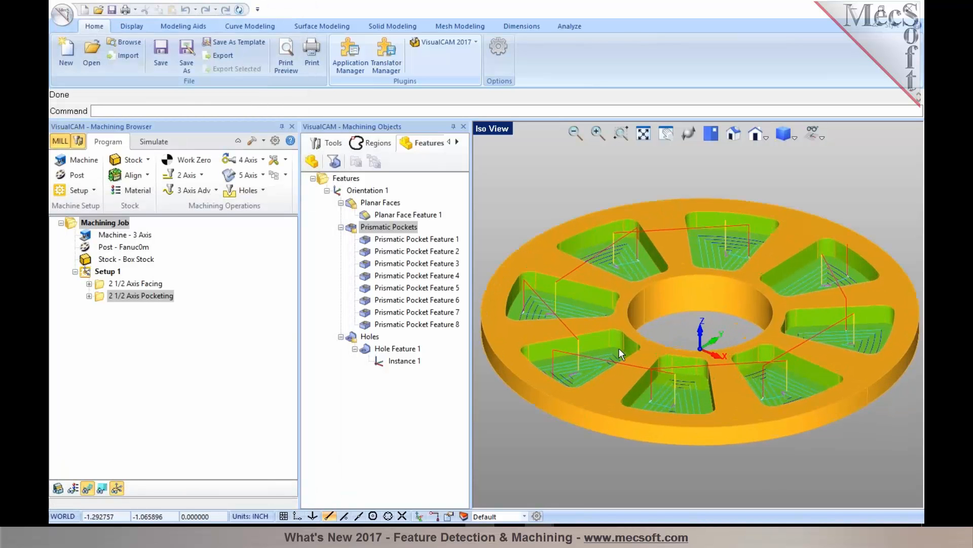
pyautogui.moveTo(620, 354); pyautogui.dragTo(672, 349, button='middle')
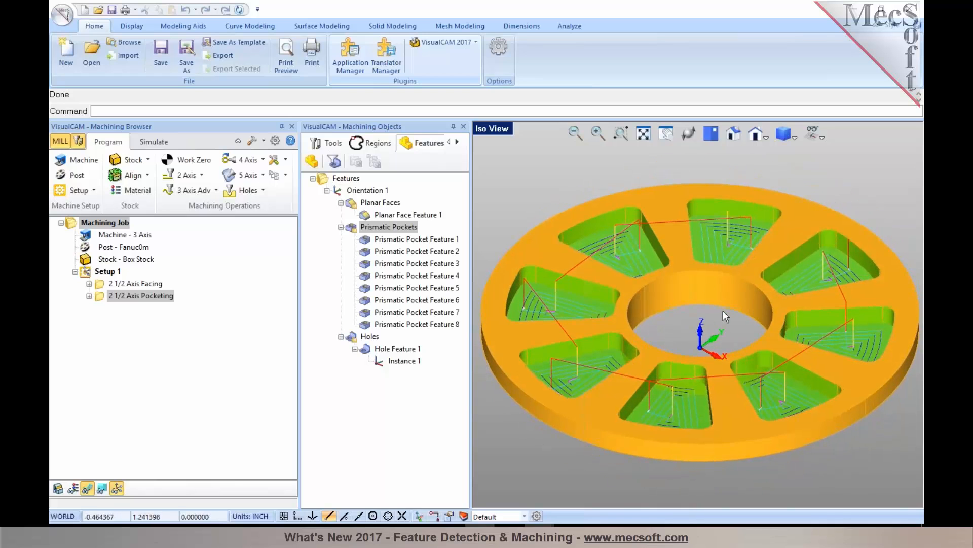
# Step: Generate a Hole Pocketing operation on the wheel's central hole feature
pyautogui.click(382, 349)
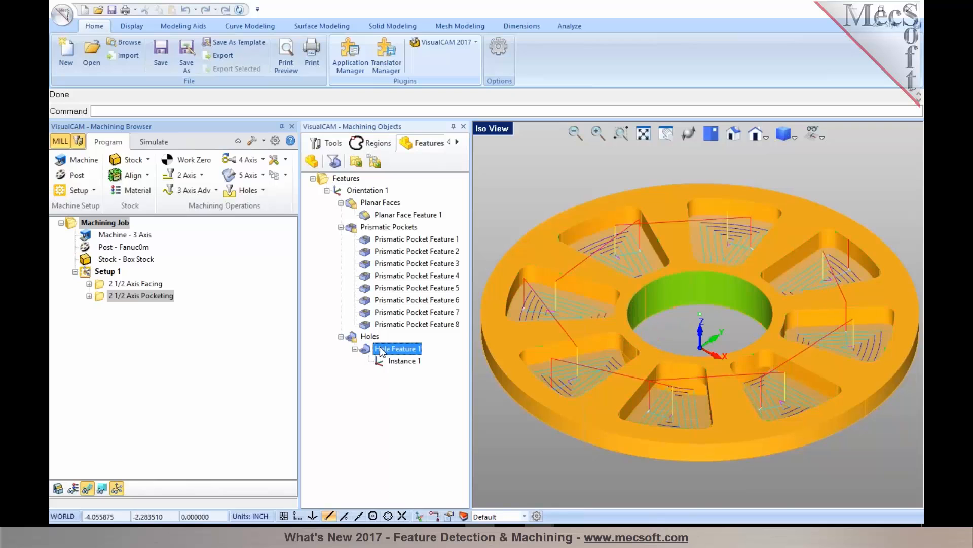
pyautogui.rightClick(381, 350)
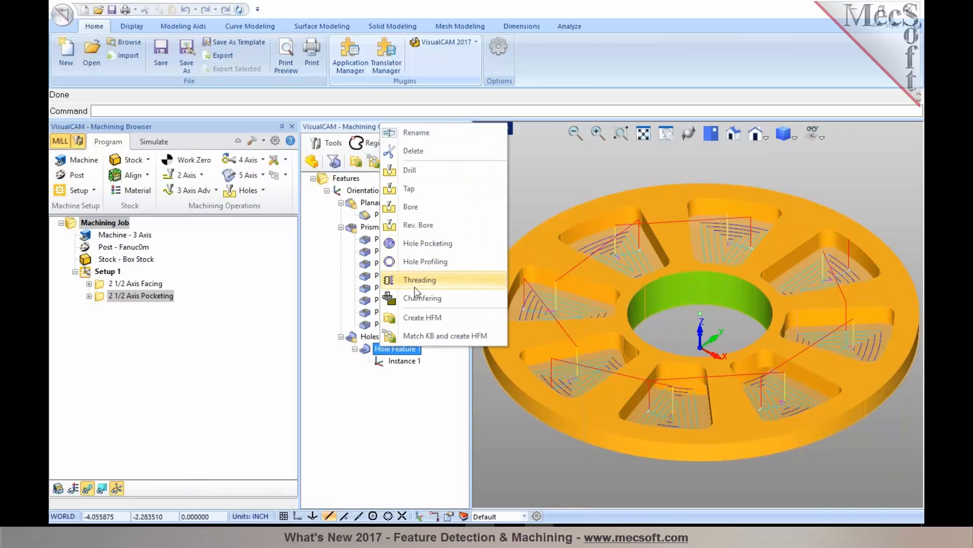
pyautogui.click(404, 243)
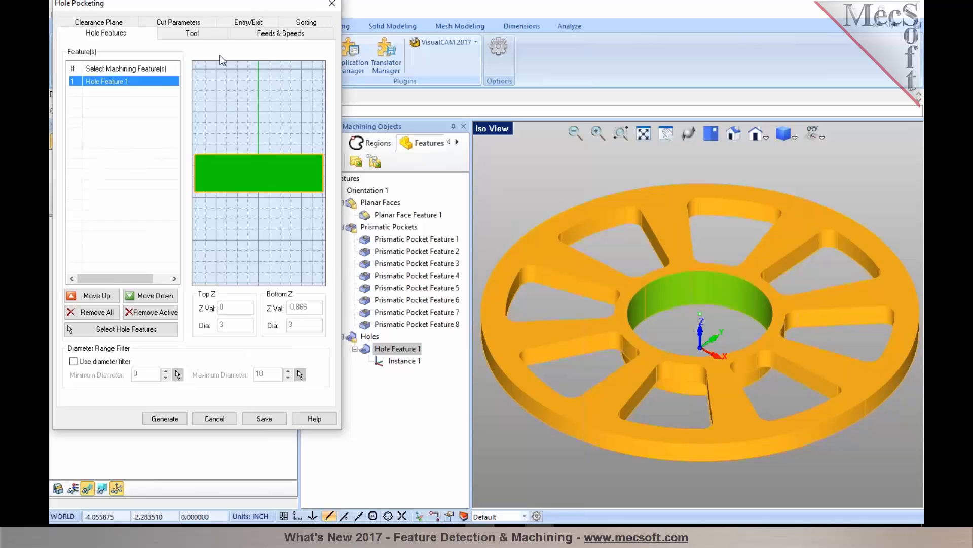
pyautogui.click(197, 36)
pyautogui.click(163, 418)
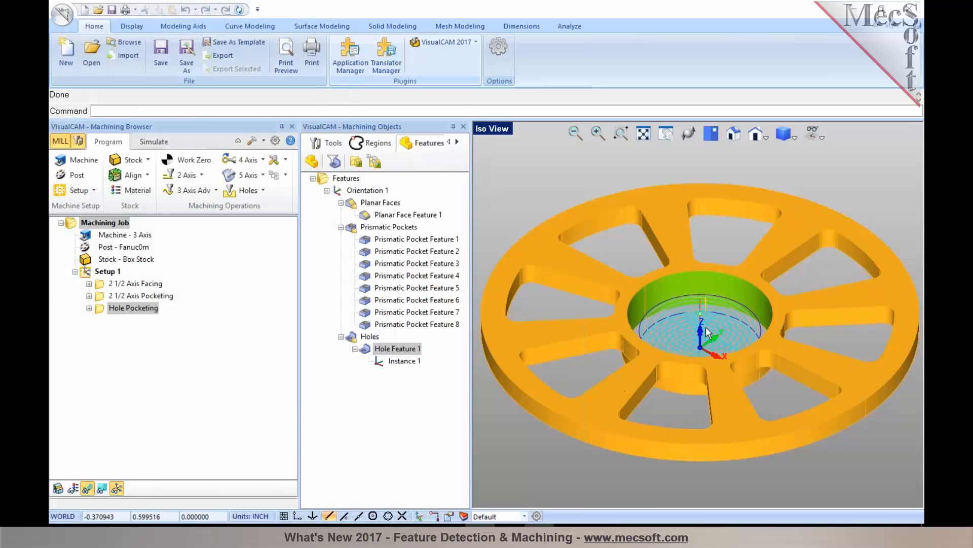
pyautogui.scroll(1, 706, 326)
pyautogui.moveTo(704, 331)
pyautogui.mouseDown(button='middle')
pyautogui.moveTo(704, 345)
pyautogui.moveTo(702, 324)
pyautogui.mouseUp(button='middle')
pyautogui.scroll(-1, 702, 324)
# Step: Dock the Machining Objects browser back below the Machining Browser and play the material removal simulation of Setup 1
pyautogui.moveTo(380, 127); pyautogui.dragTo(166, 389)
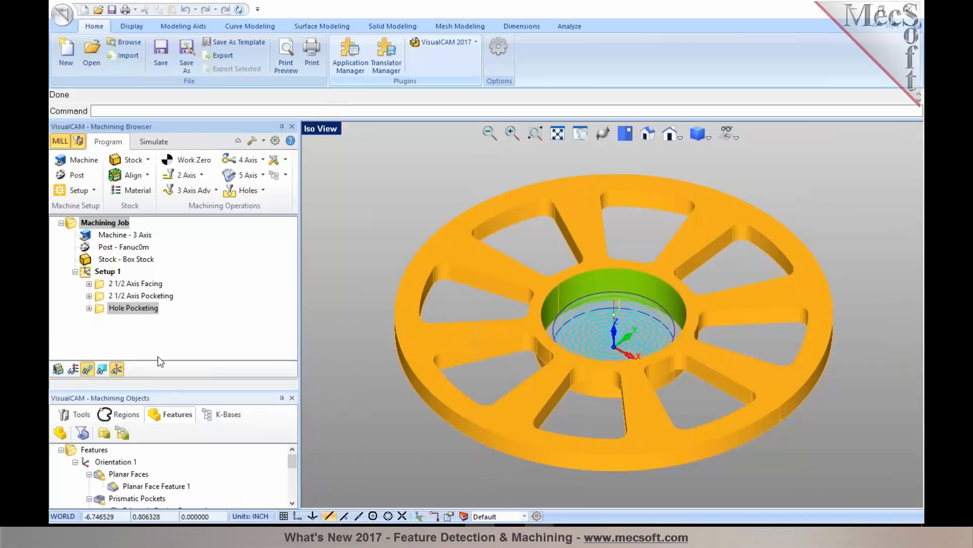
pyautogui.click(91, 274)
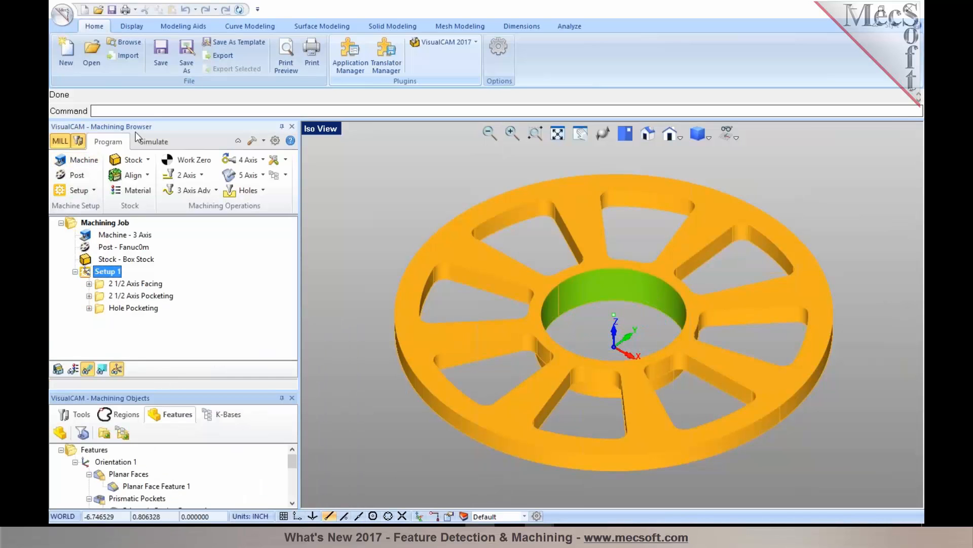
pyautogui.click(147, 141)
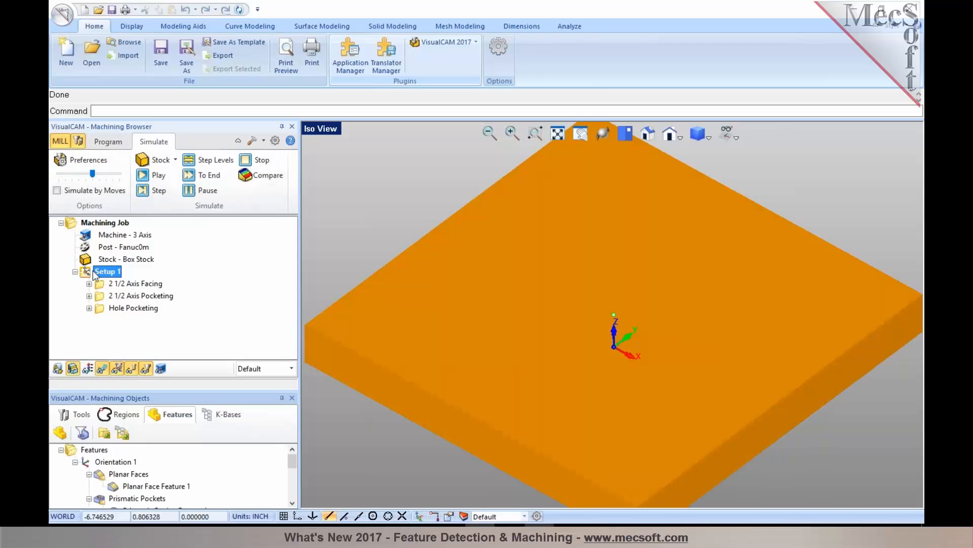
pyautogui.click(154, 175)
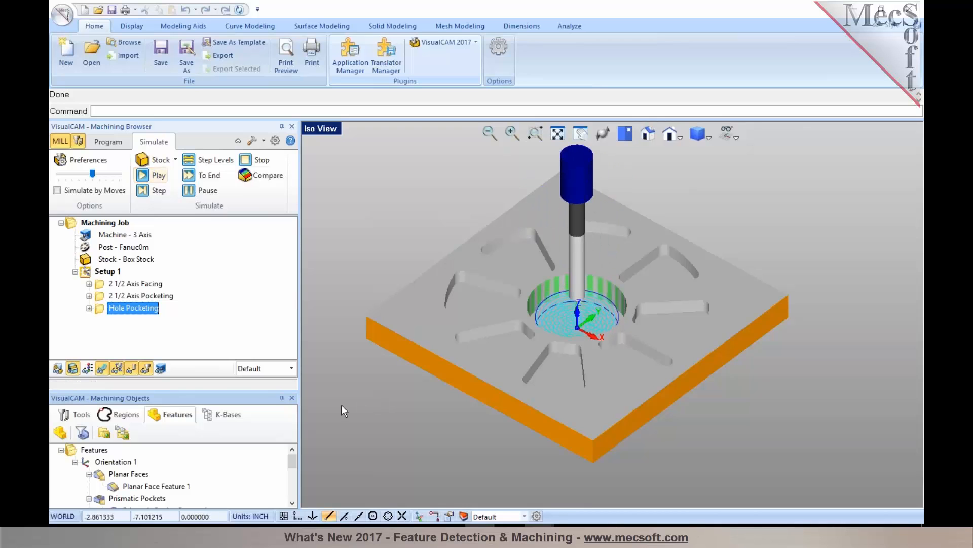
# Step: Display the toolpaths of the 2 1/2 Axis Facing, 2 1/2 Axis Pocketing and Hole Pocketing operations in Setup 1 one after another
pyautogui.click(77, 415)
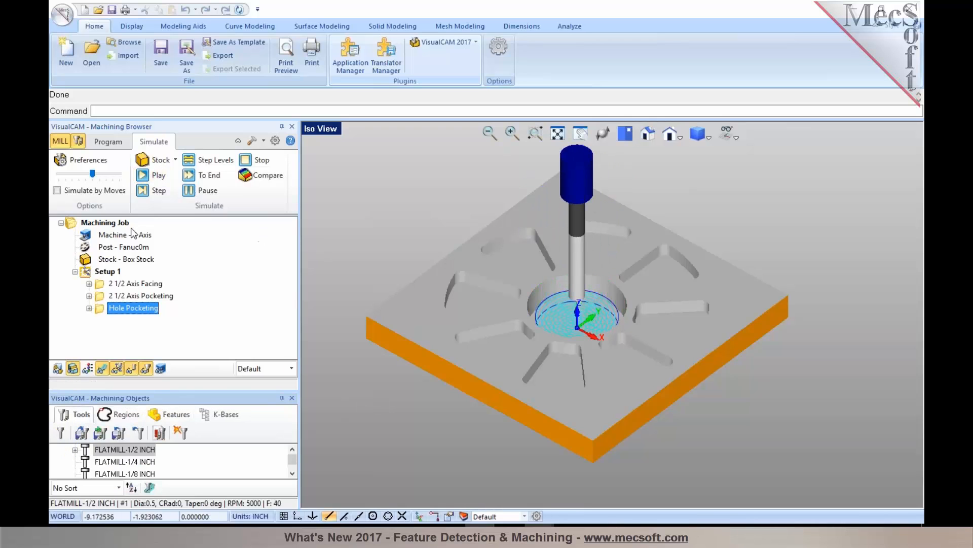
pyautogui.click(113, 286)
pyautogui.click(117, 298)
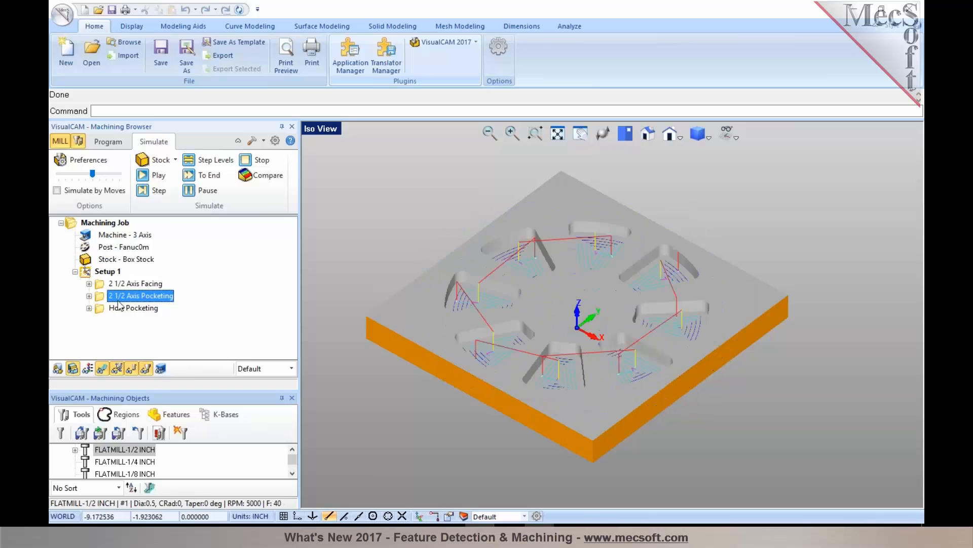
pyautogui.click(123, 308)
pyautogui.moveTo(604, 343); pyautogui.dragTo(591, 331, button='middle')
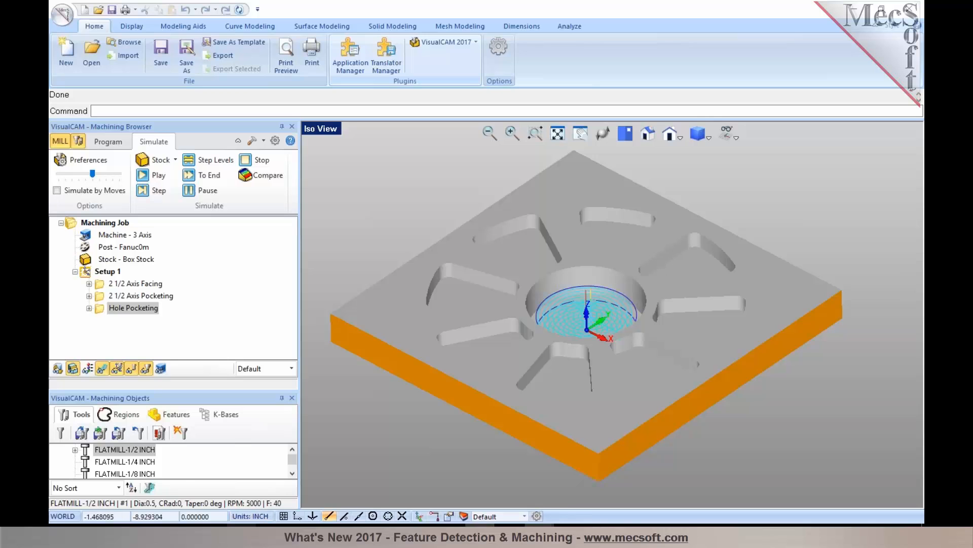
# Step: Switch to Rhinoceros with FeatureDetection-PrismaticPart-2.3dm open and inspect the plate's slots and holes
pyautogui.click(250, 478)
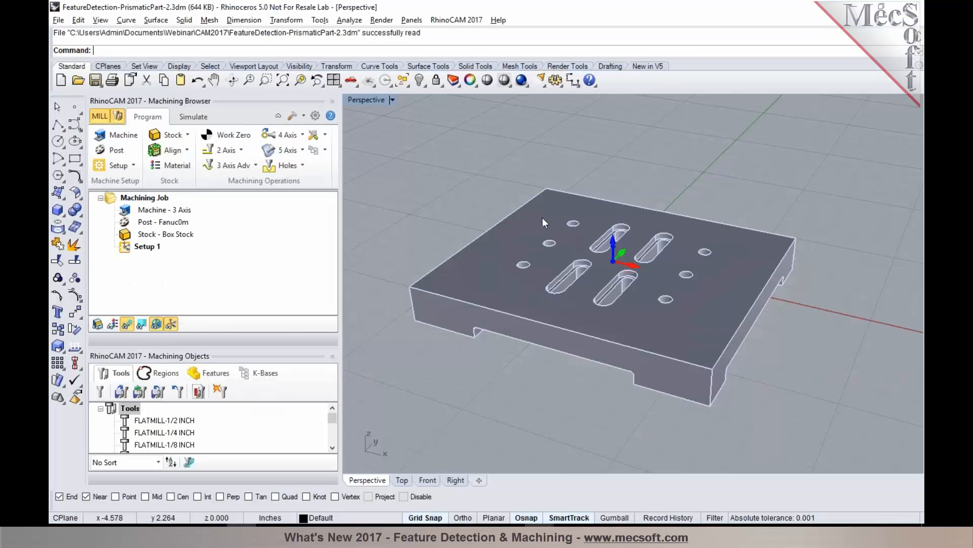
pyautogui.moveTo(565, 239); pyautogui.dragTo(634, 280, button='right')
pyautogui.scroll(3, 566, 261)
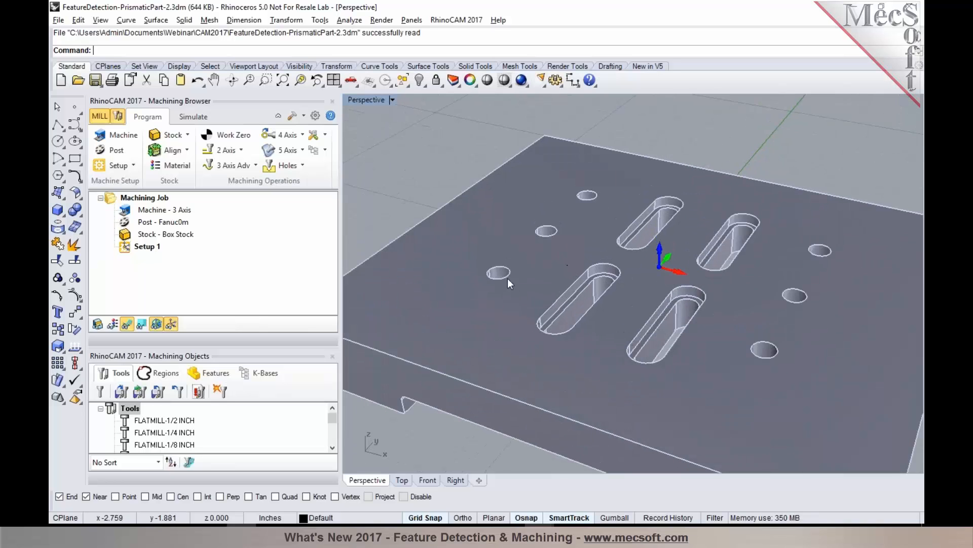
pyautogui.scroll(-5, 694, 229)
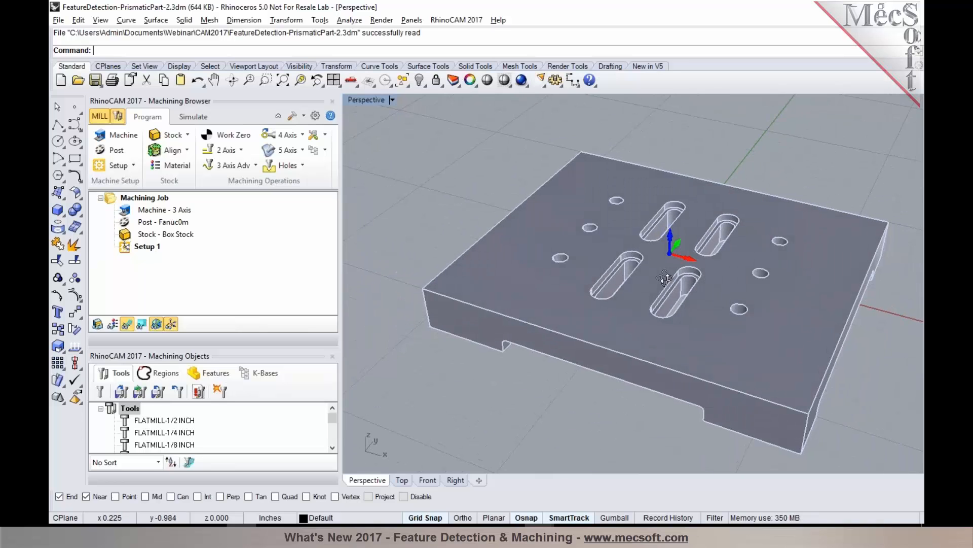
# Step: Detect the machining features from the plate's top flat face and dock the Machining Objects browser beside the Machining Browser
pyautogui.moveTo(229, 349); pyautogui.dragTo(229, 307)
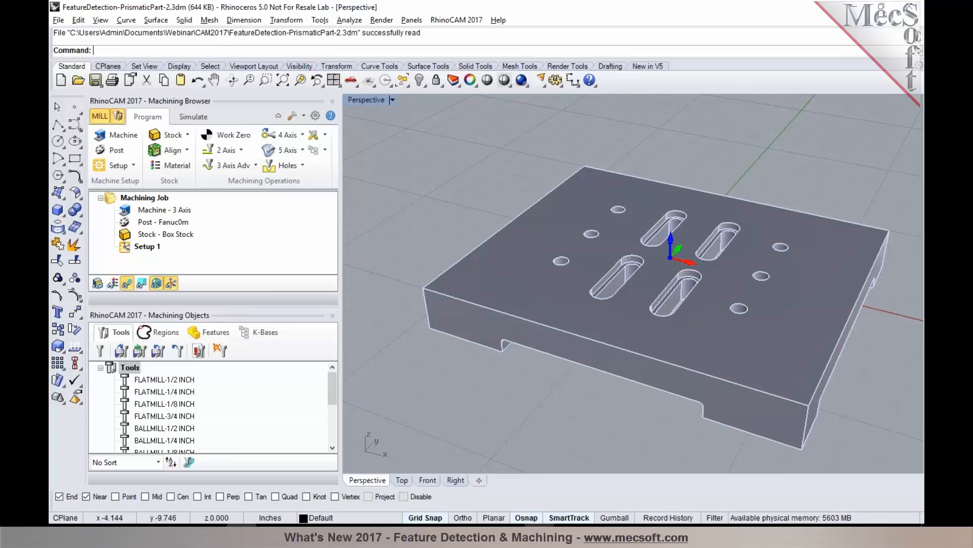
pyautogui.click(217, 336)
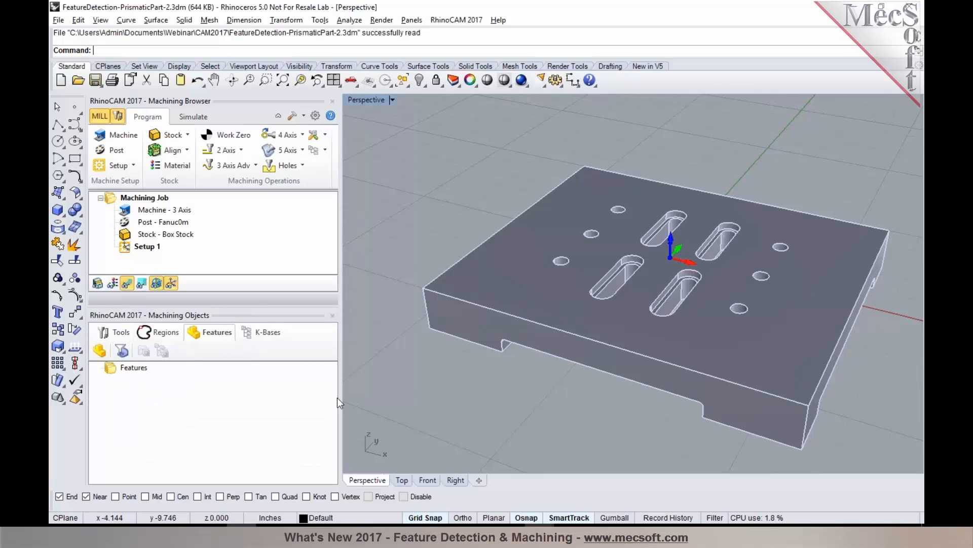
pyautogui.click(100, 351)
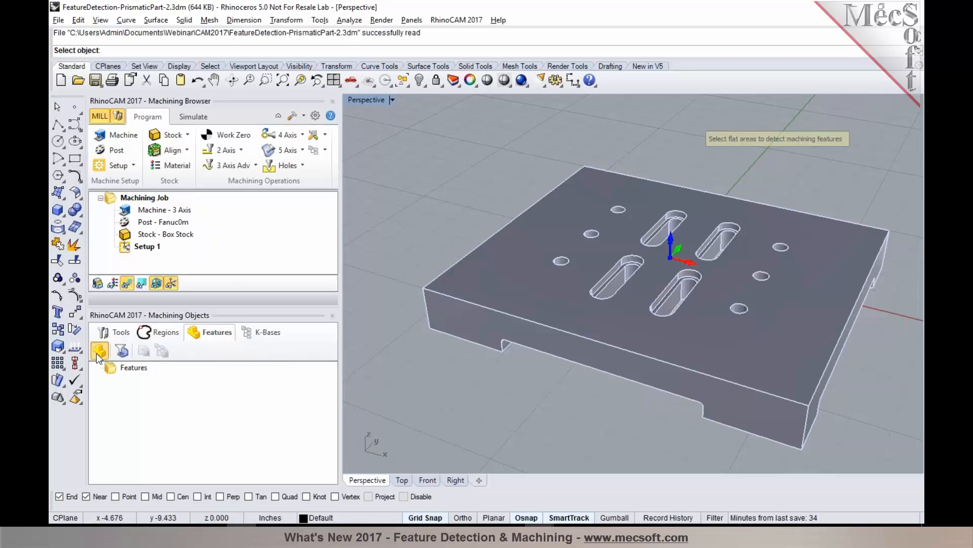
pyautogui.click(517, 290)
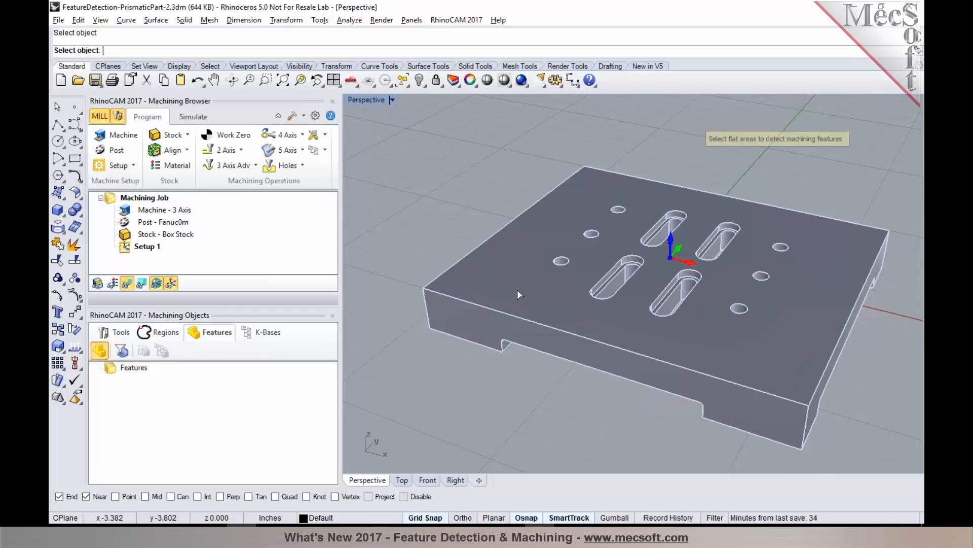
pyautogui.press('Return')
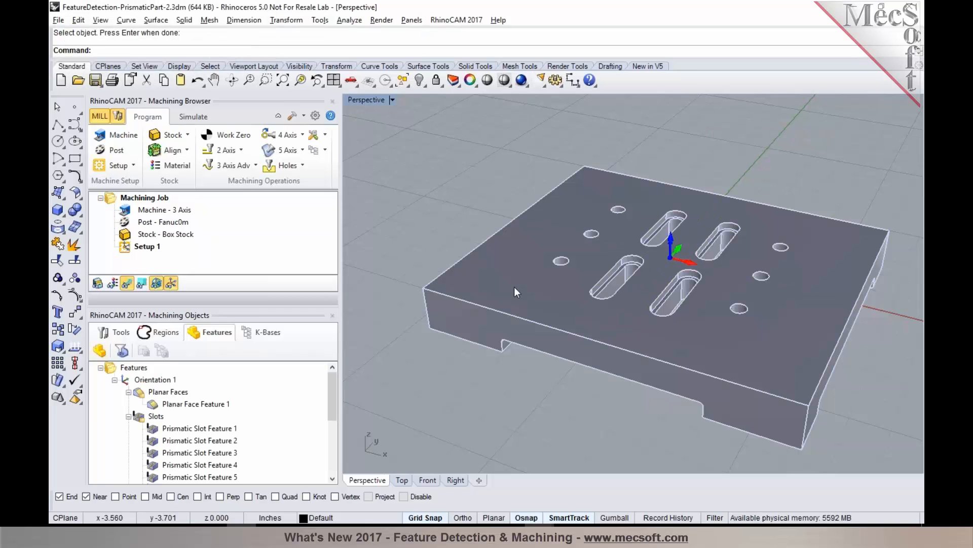
pyautogui.moveTo(293, 315); pyautogui.dragTo(525, 311)
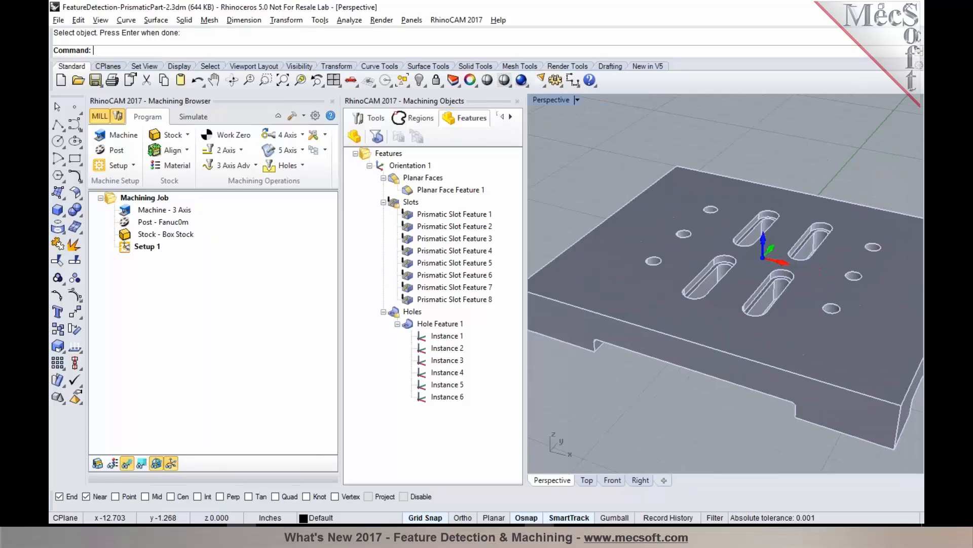
# Step: Highlight the detected Planar Faces and Slots groups on the plate and examine the stepped slot walls up close
pyautogui.click(400, 181)
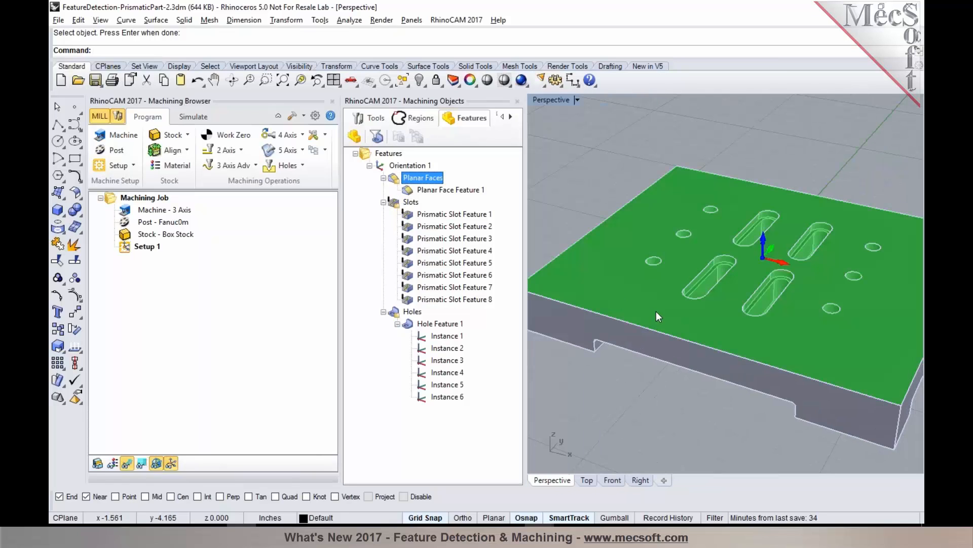
pyautogui.click(410, 202)
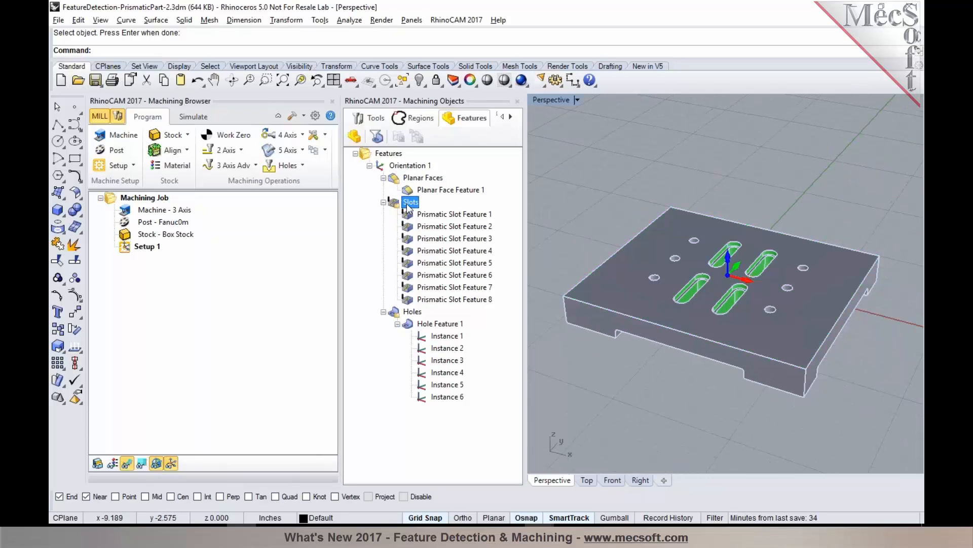
pyautogui.scroll(2, 700, 264)
pyautogui.scroll(5, 699, 273)
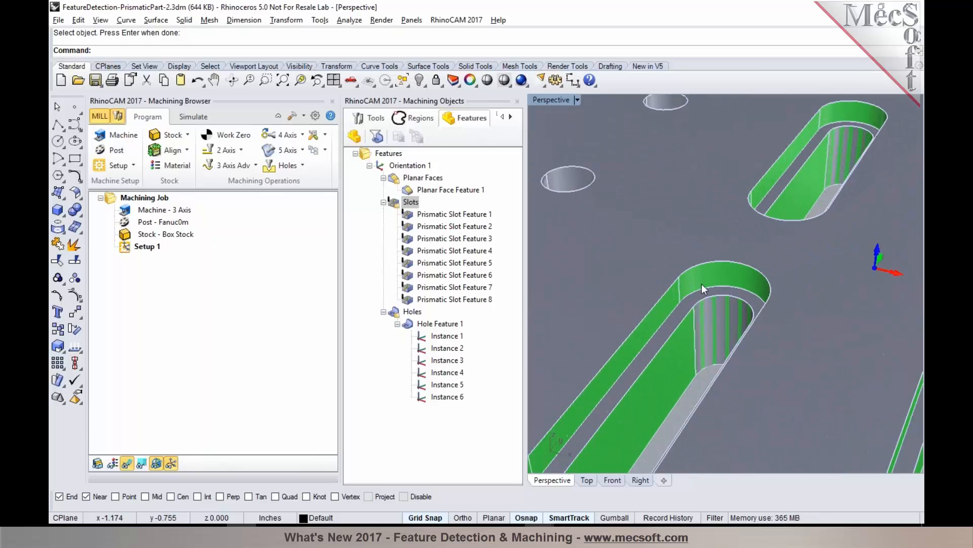
# Step: Highlight Prismatic Slot Features 1 to 8 one by one to identify each slot level on the plate
pyautogui.click(455, 214)
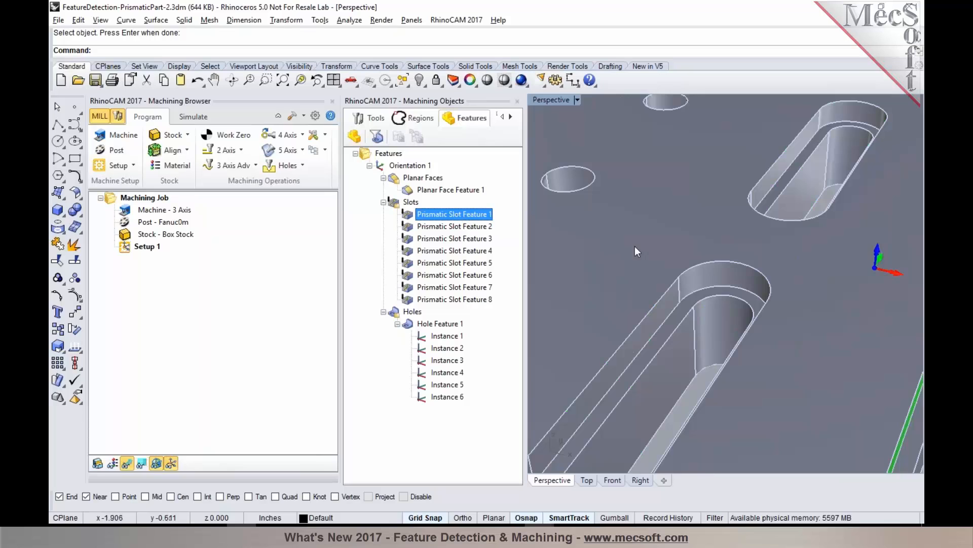
pyautogui.scroll(-5, 616, 240)
pyautogui.click(438, 228)
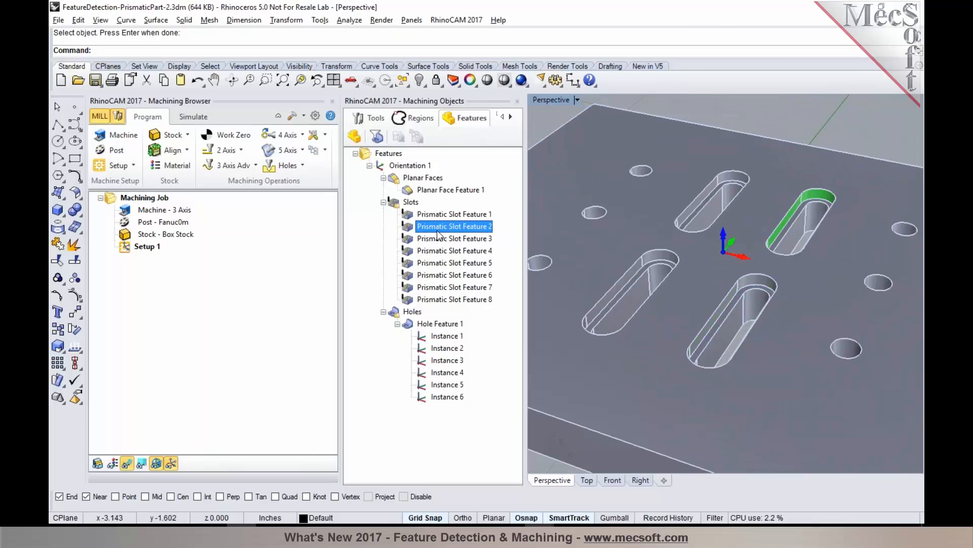
pyautogui.click(437, 239)
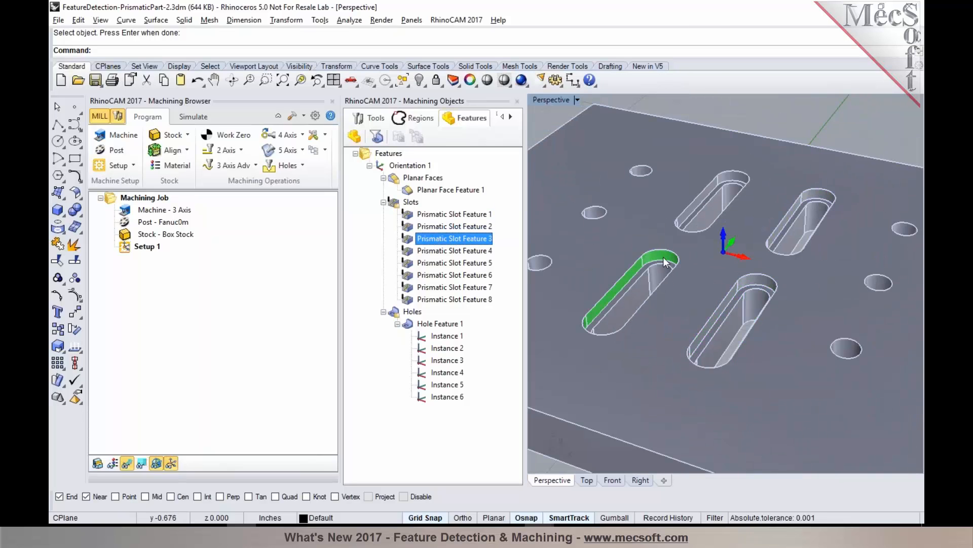
pyautogui.click(482, 253)
pyautogui.click(481, 263)
pyautogui.click(479, 275)
pyautogui.click(476, 288)
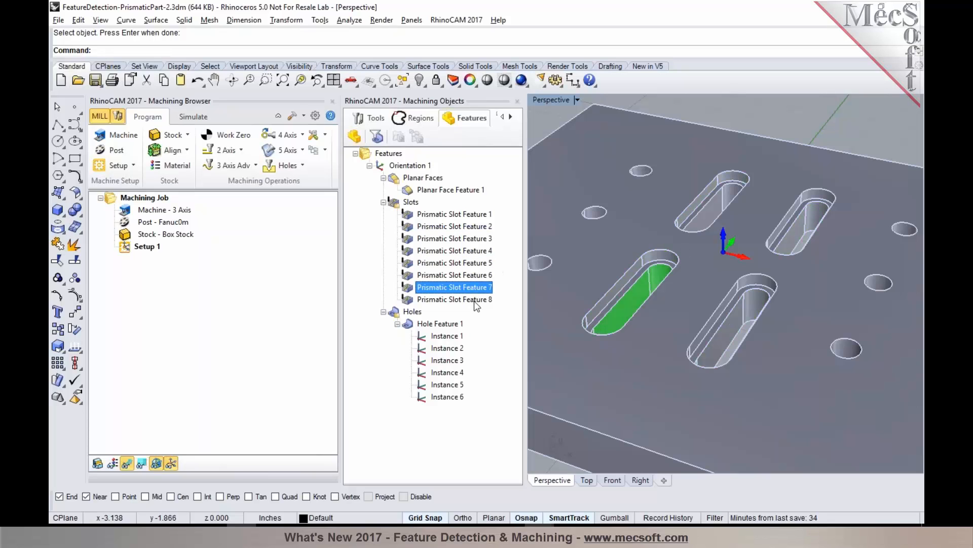
pyautogui.click(473, 299)
# Step: Highlight Hole Feature 1 to examine its hole instances and their machining order on the plate
pyautogui.click(438, 325)
pyautogui.scroll(-3, 720, 314)
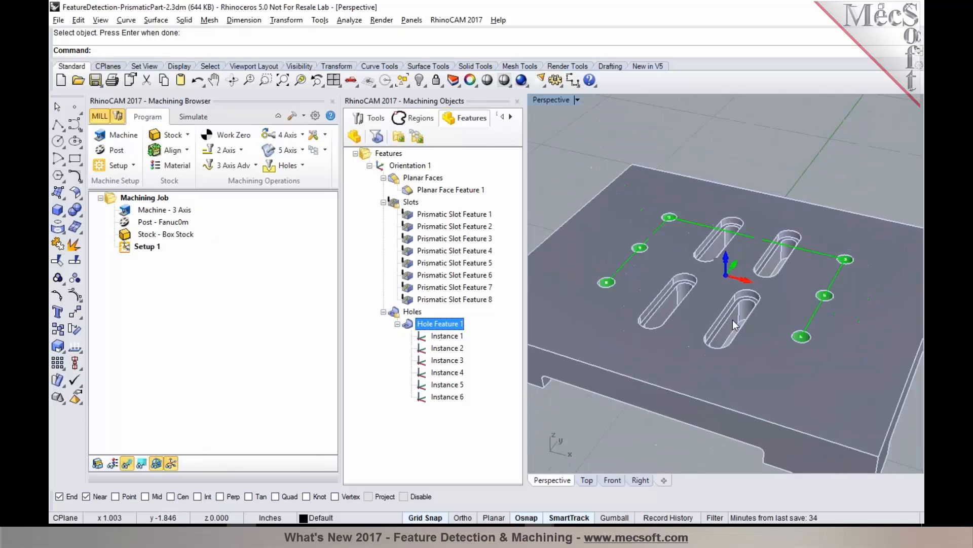
pyautogui.scroll(2, 705, 252)
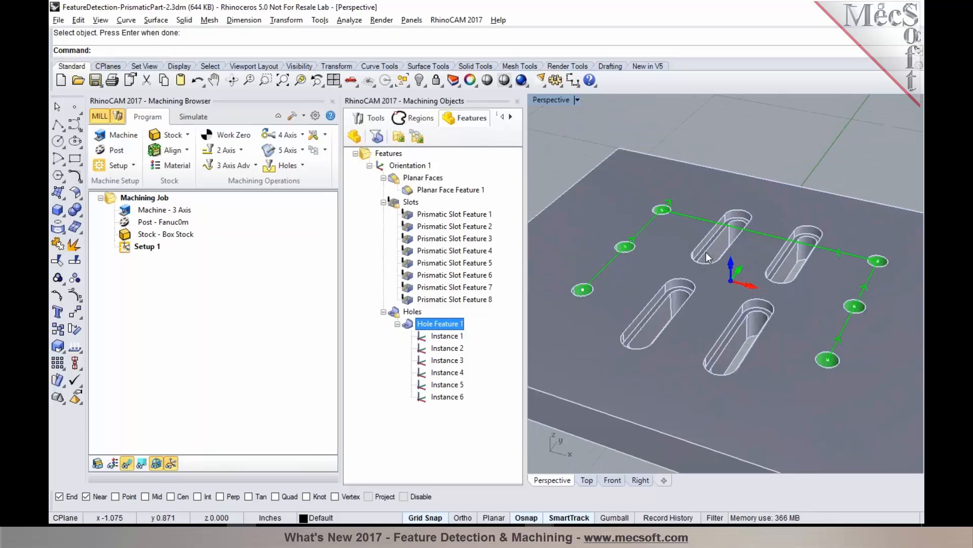
# Step: Generate a 2 1/2 Axis Slotting operation on Prismatic Slot Features 1 to 4 using the FLATMILL-1/2 INCH tool
pyautogui.click(477, 216)
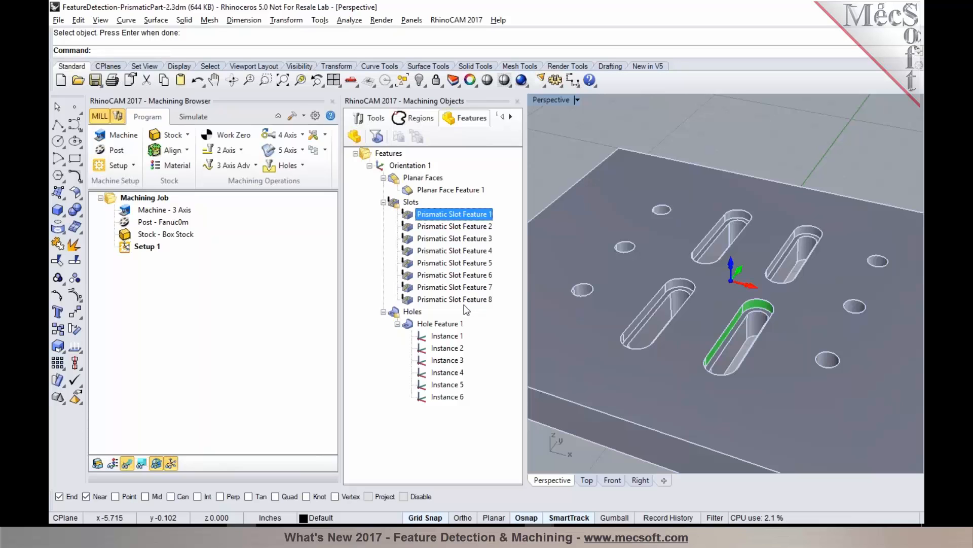
pyautogui.keyDown('shift'); pyautogui.click(467, 253); pyautogui.keyUp('shift')
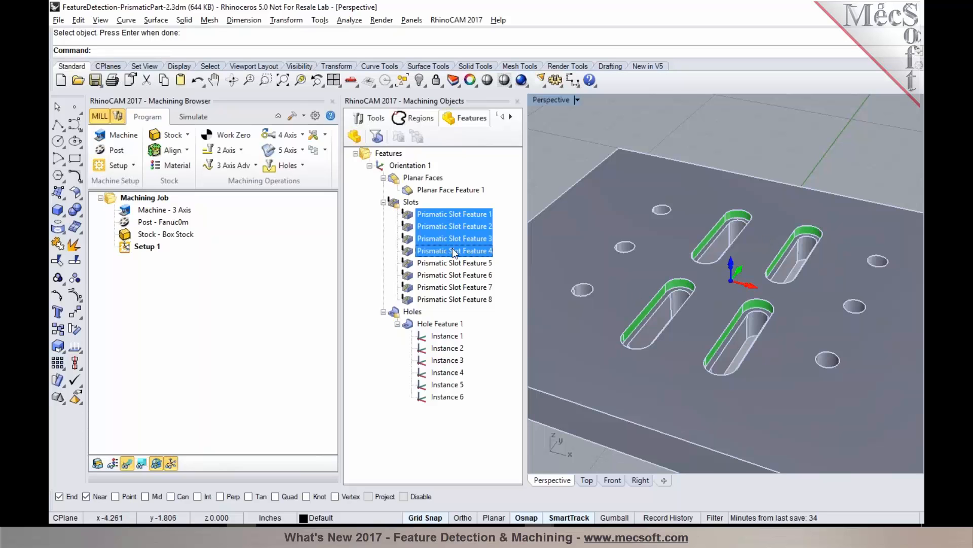
pyautogui.rightClick(448, 213)
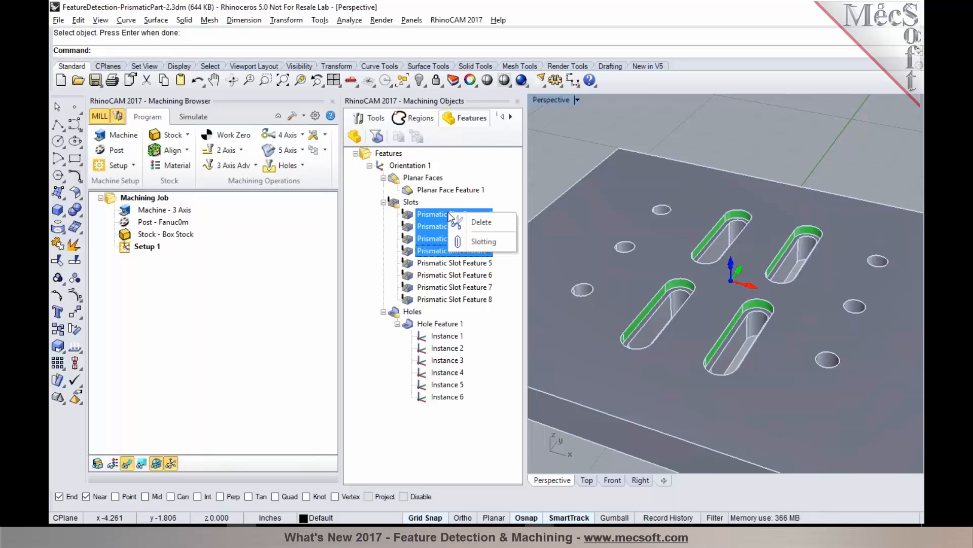
pyautogui.click(483, 241)
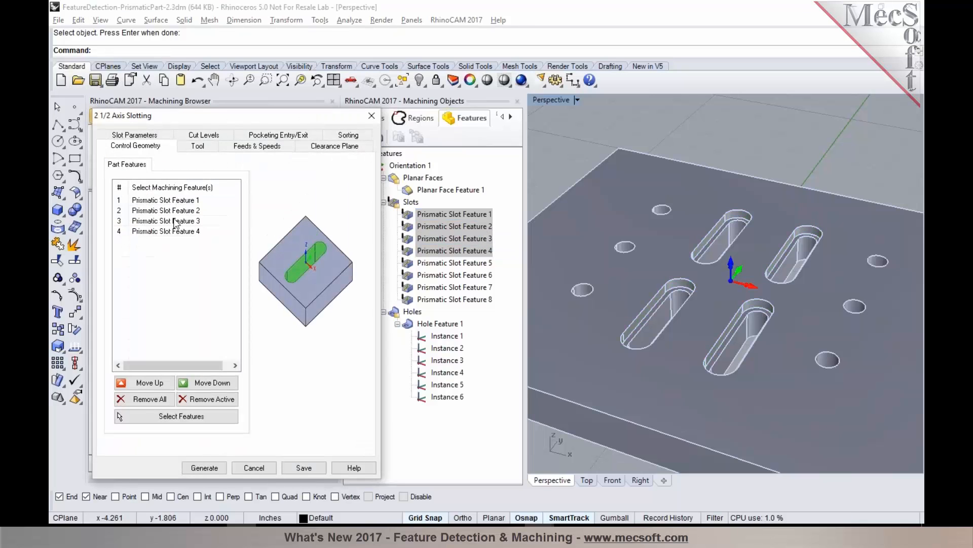
pyautogui.click(201, 147)
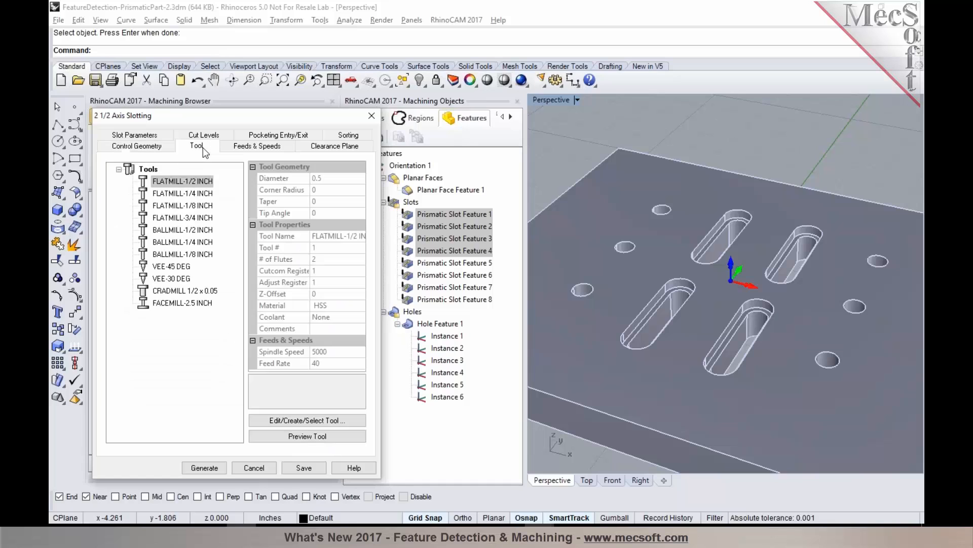
pyautogui.click(146, 183)
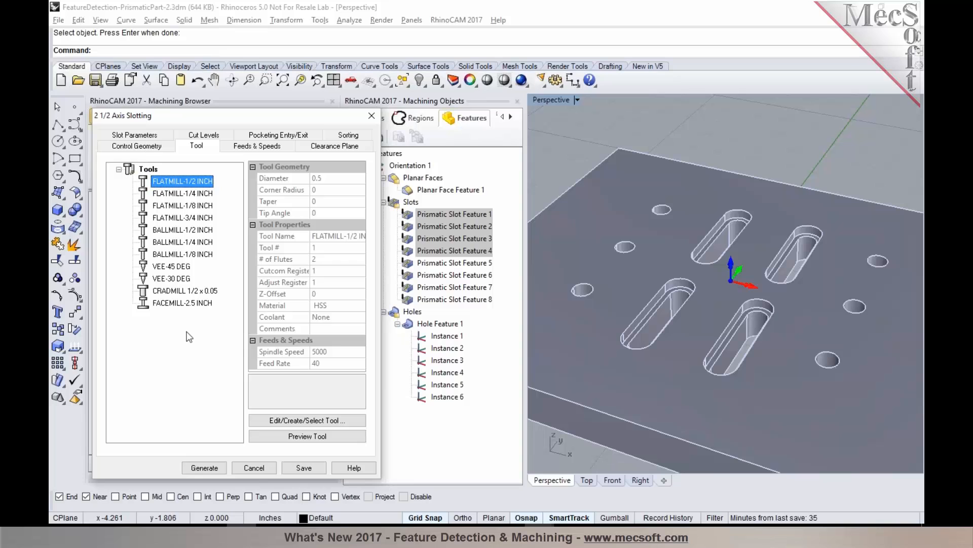
pyautogui.click(204, 468)
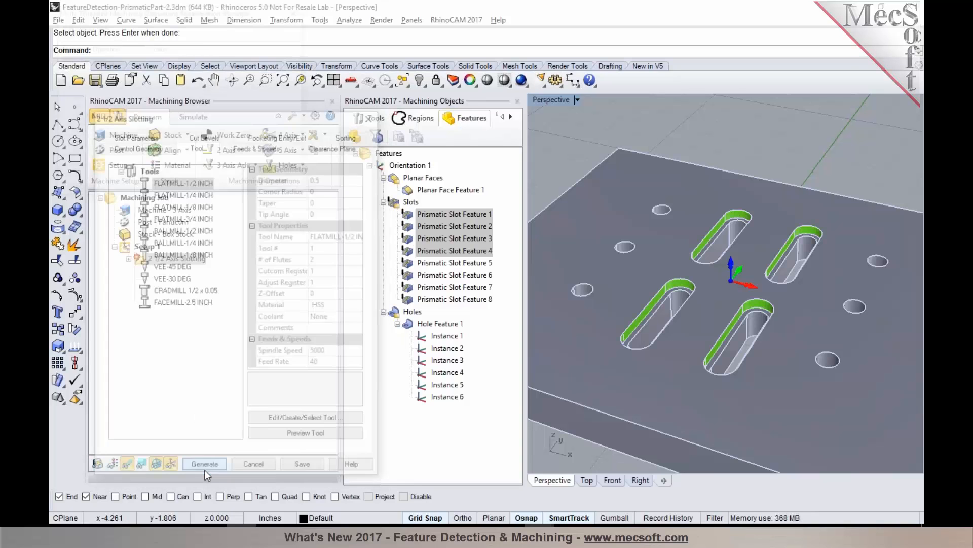
pyautogui.scroll(5, 734, 218)
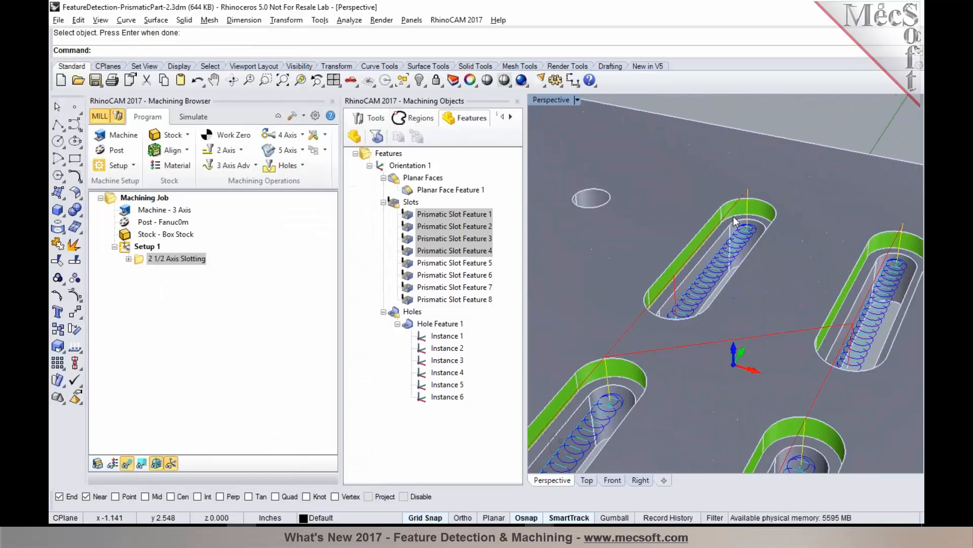
pyautogui.scroll(4, 733, 216)
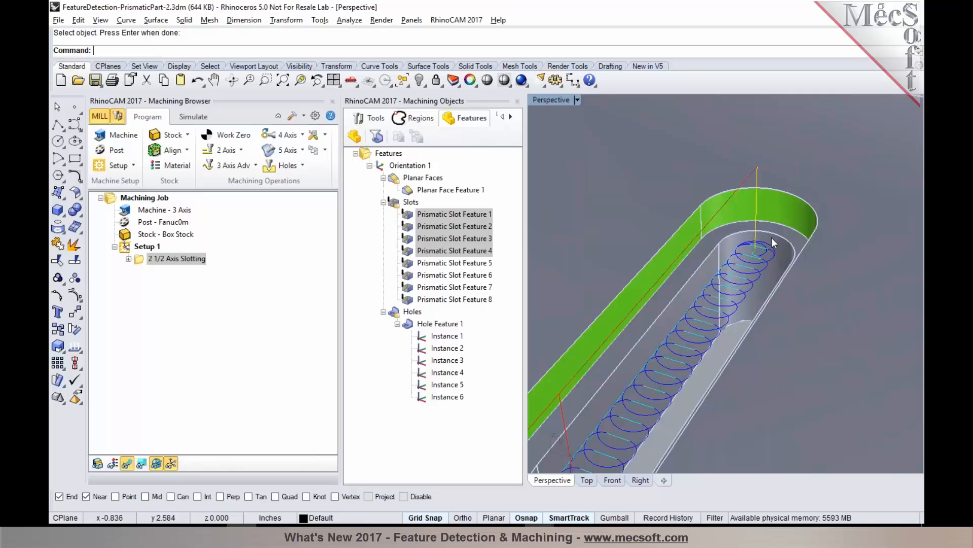
pyautogui.scroll(-3, 773, 234)
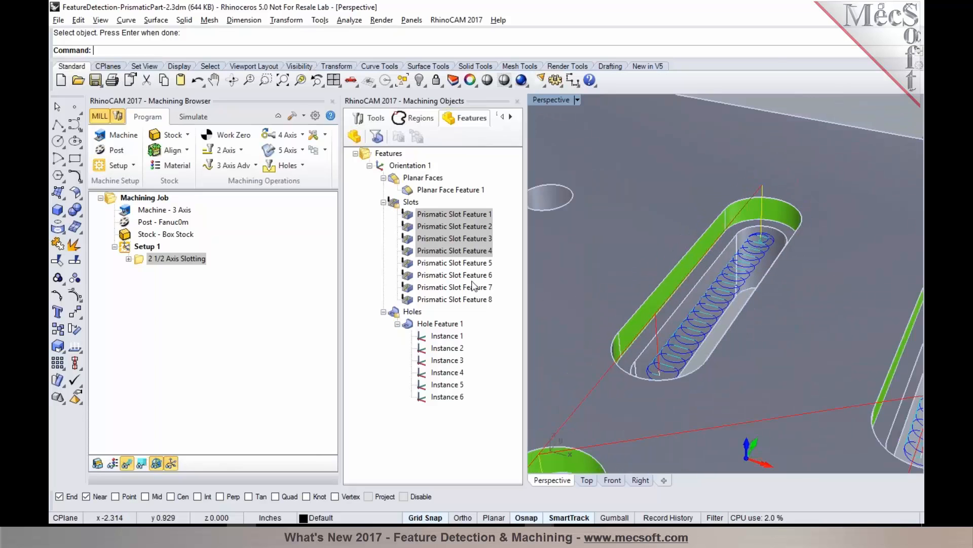
# Step: Generate a 2 1/2 Axis Slotting operation on Prismatic Slot Features 5 to 8 using the FLATMILL-1/2 INCH tool
pyautogui.click(454, 262)
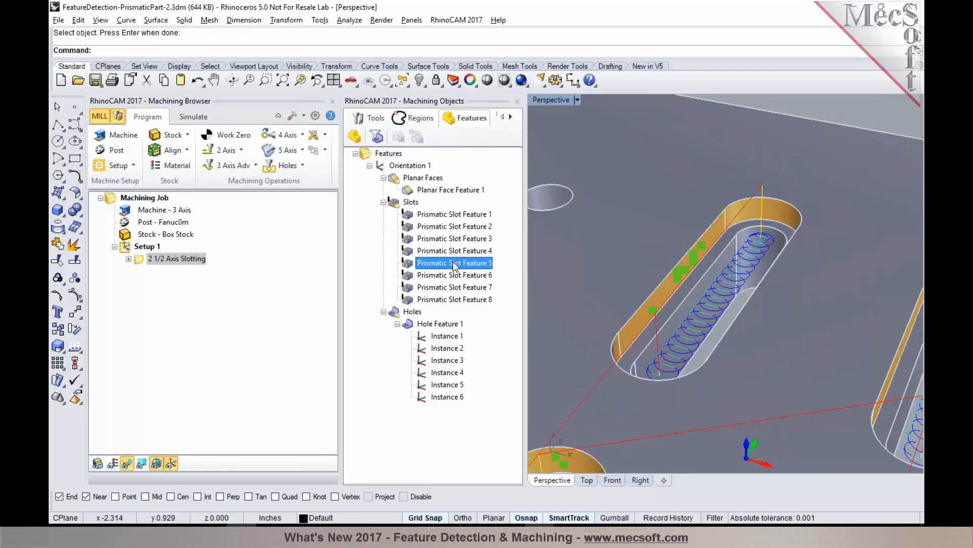
pyautogui.keyDown('shift'); pyautogui.click(455, 300); pyautogui.keyUp('shift')
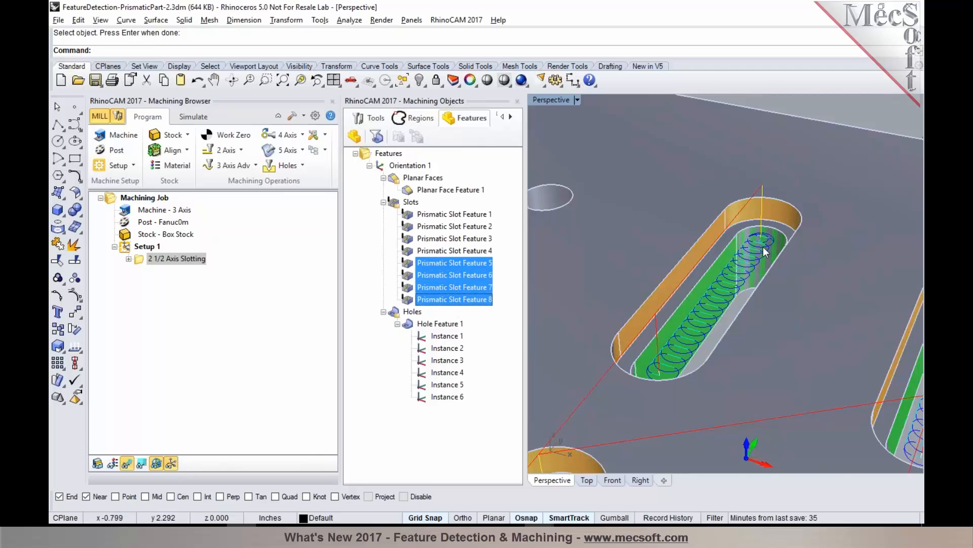
pyautogui.scroll(-4, 766, 252)
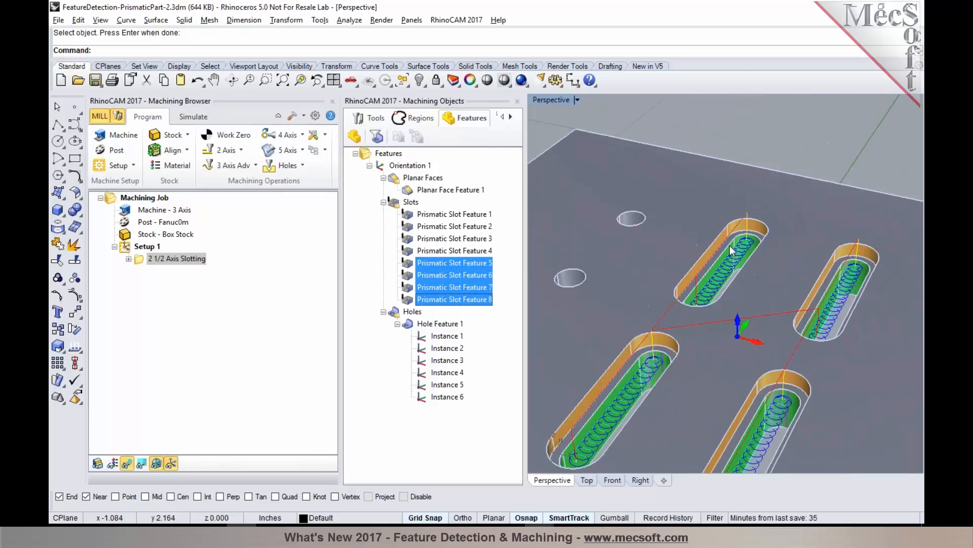
pyautogui.rightClick(489, 265)
pyautogui.click(506, 292)
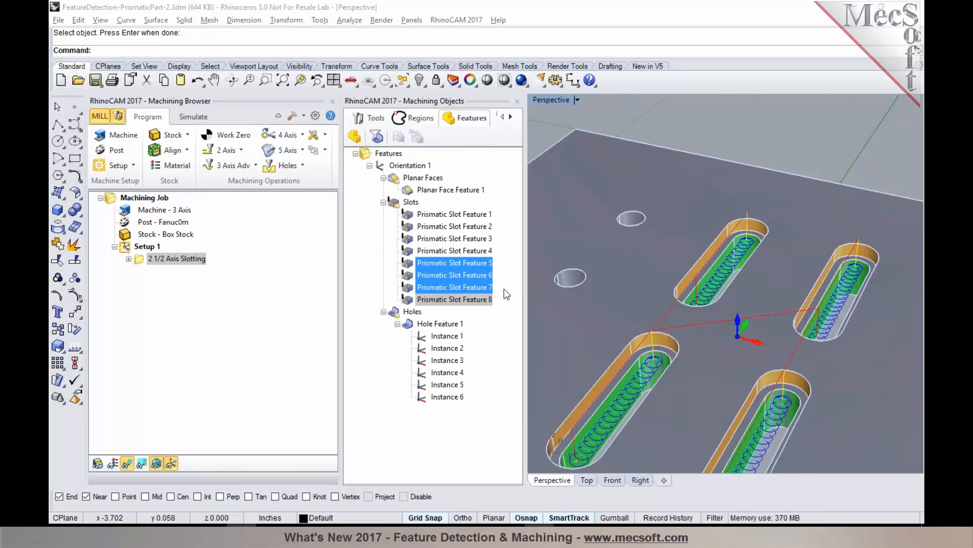
pyautogui.click(198, 147)
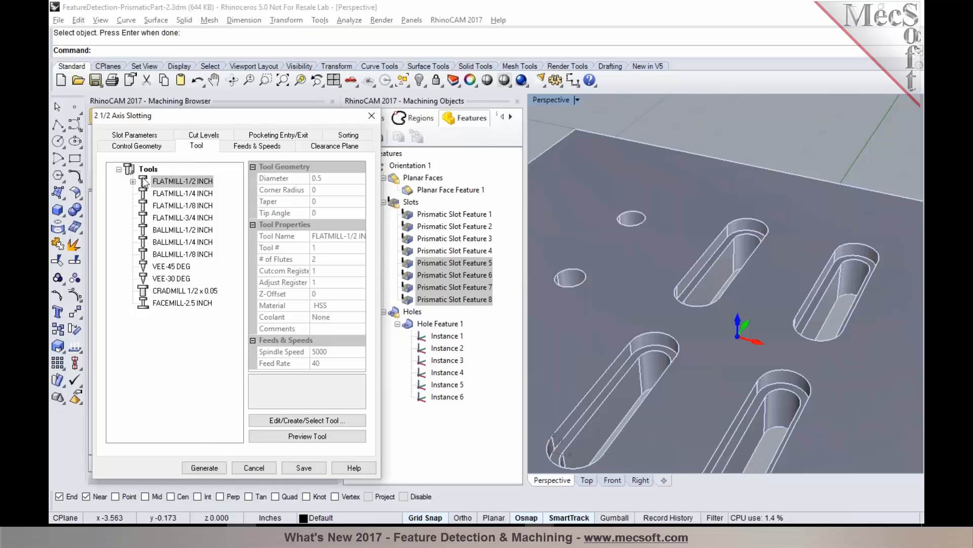
pyautogui.click(205, 468)
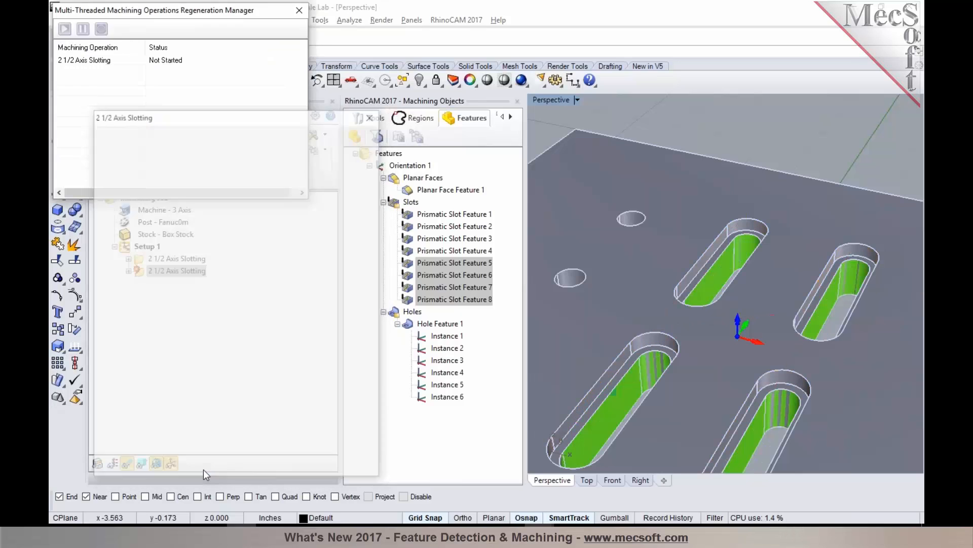
# Step: Examine the second slotting toolpath inside the lower slot levels, up close and across all the slots
pyautogui.scroll(5, 765, 260)
pyautogui.scroll(5, 749, 286)
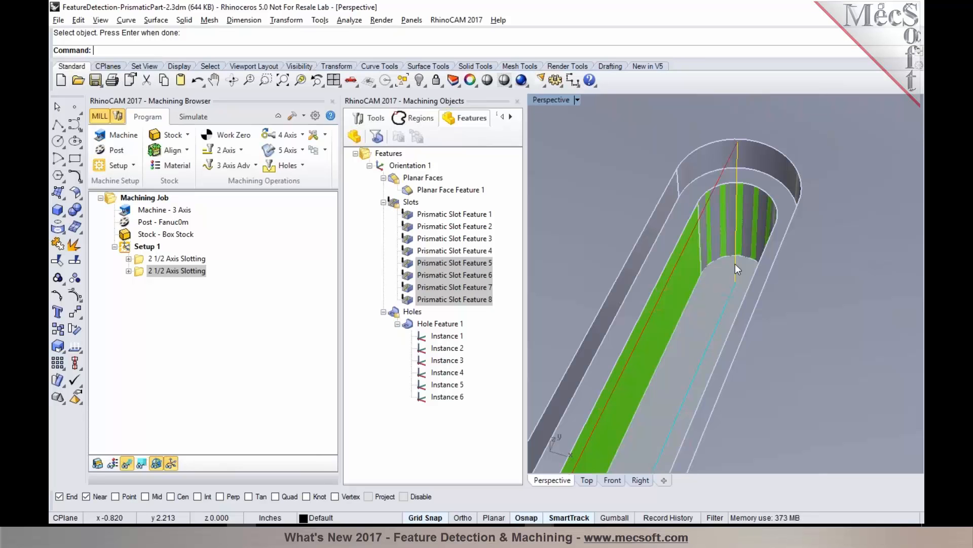
pyautogui.scroll(-2, 735, 264)
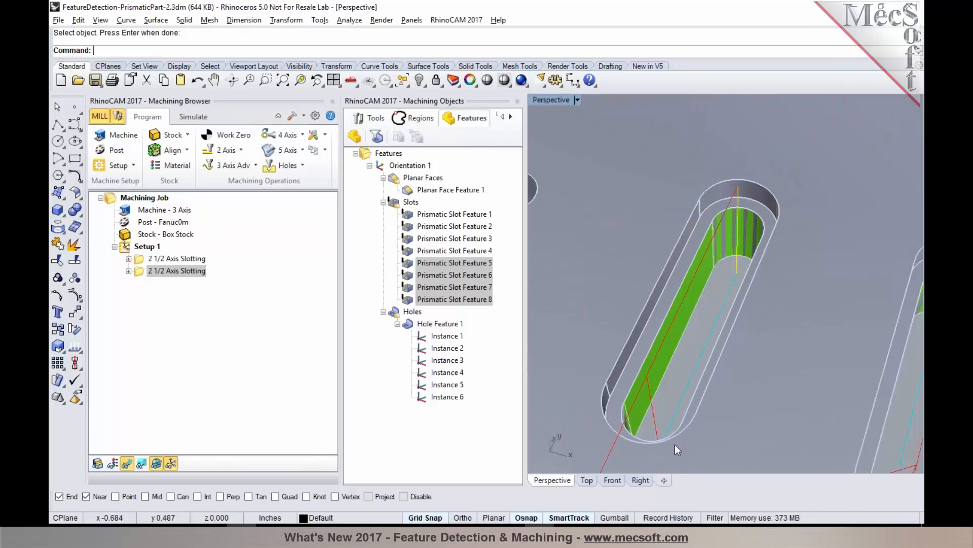
pyautogui.moveTo(685, 381); pyautogui.dragTo(721, 342, button='right')
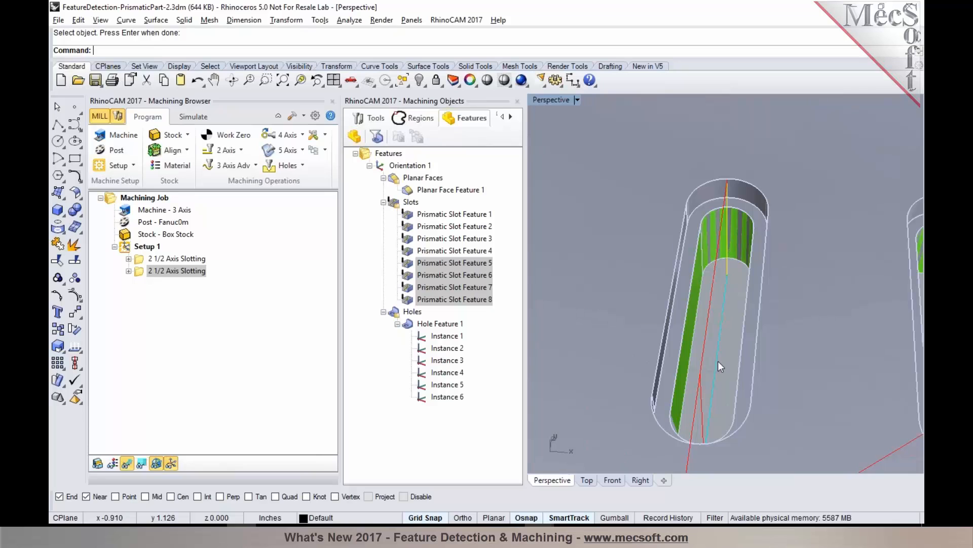
pyautogui.moveTo(699, 379); pyautogui.dragTo(703, 335, button='right')
pyautogui.scroll(-2, 696, 304)
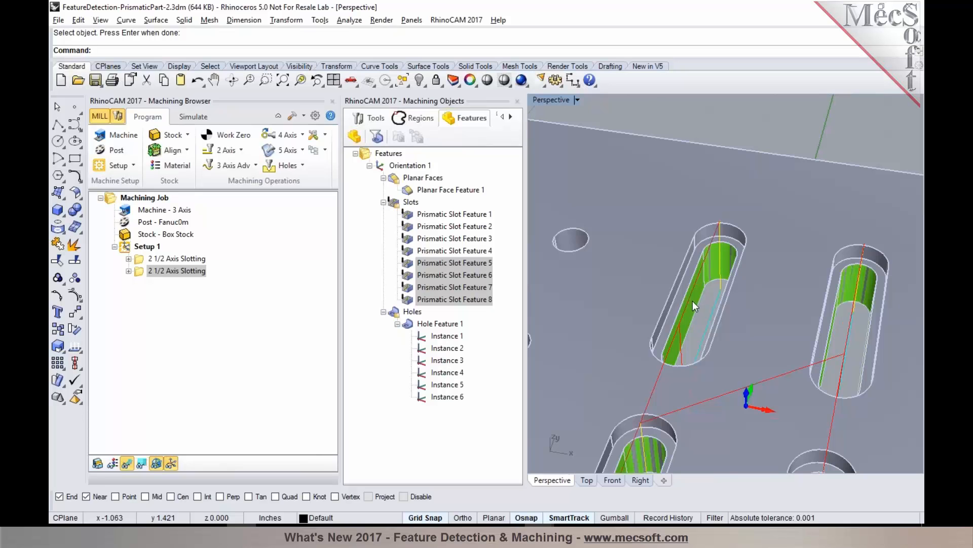
pyautogui.scroll(-2, 693, 301)
pyautogui.moveTo(726, 303); pyautogui.dragTo(710, 282, button='right')
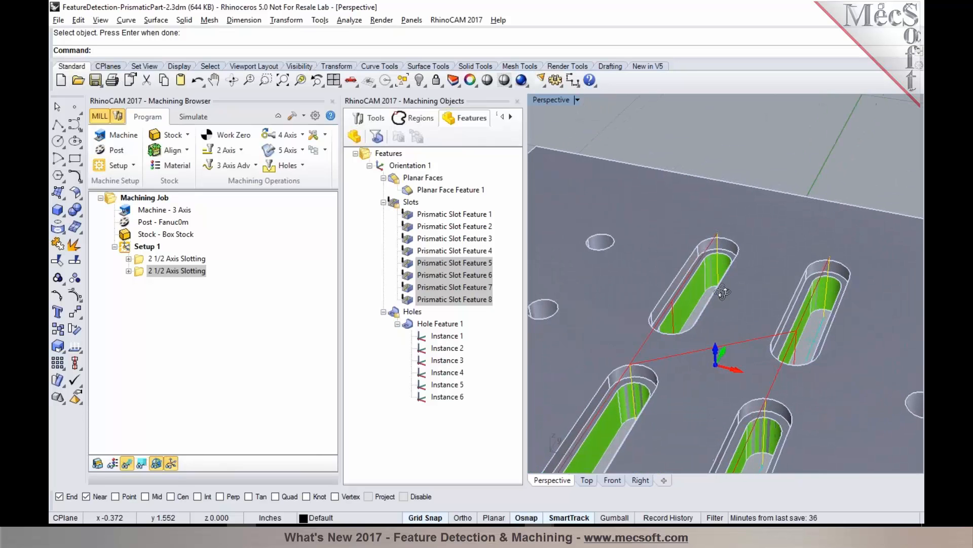
pyautogui.scroll(-4, 707, 262)
pyautogui.scroll(4, 680, 261)
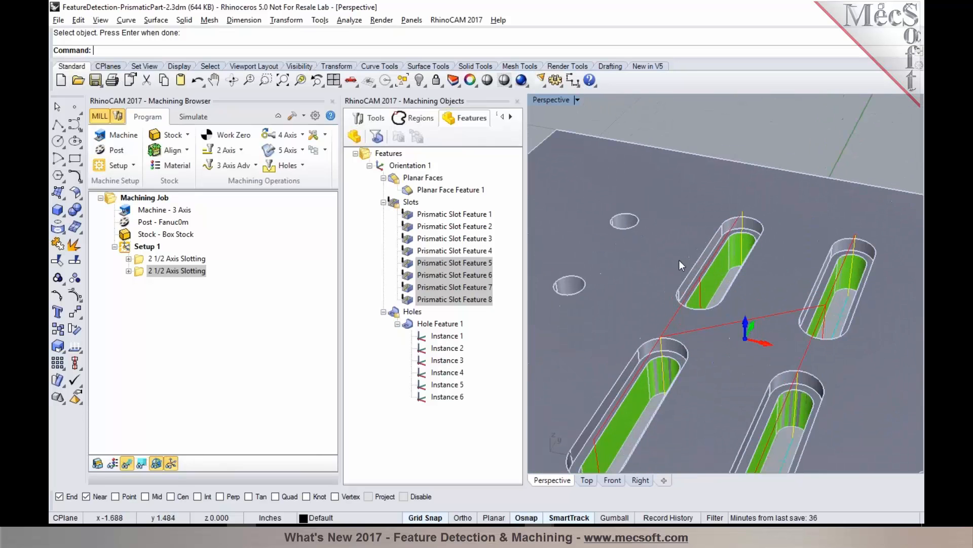
# Step: Display the first 2 1/2 Axis Slotting toolpath and examine its passes in the slot for comparison
pyautogui.click(191, 259)
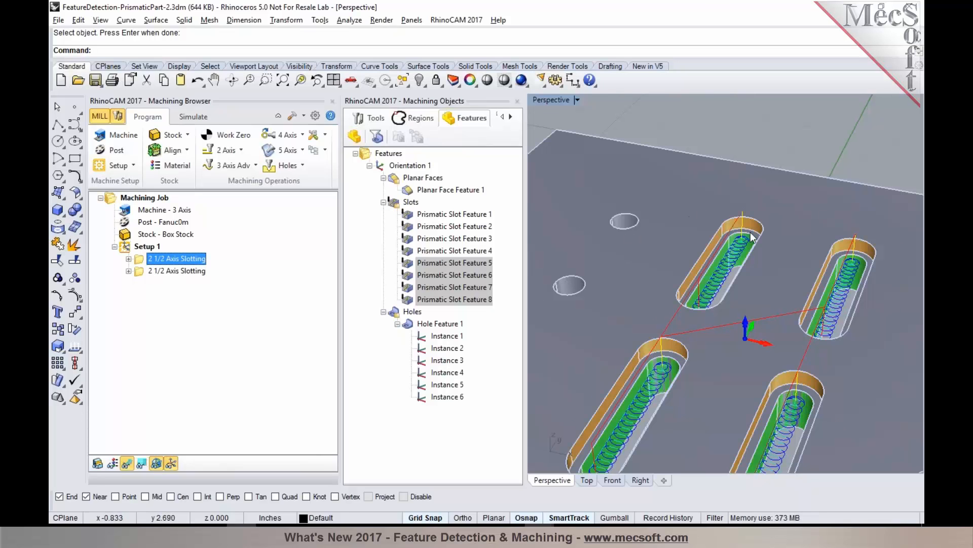
pyautogui.scroll(6, 751, 235)
pyautogui.moveTo(743, 265); pyautogui.dragTo(725, 254, button='right')
pyautogui.scroll(-2, 697, 231)
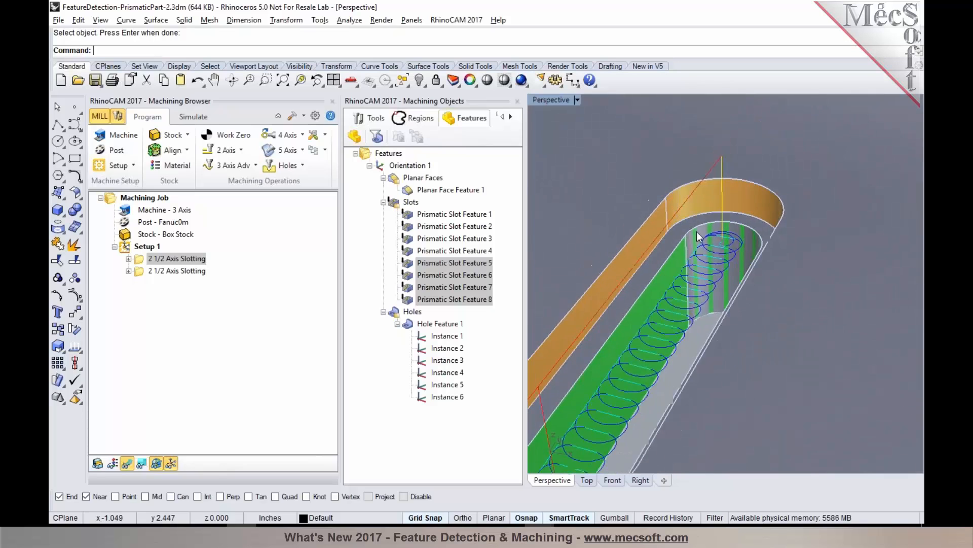
pyautogui.scroll(-6, 697, 231)
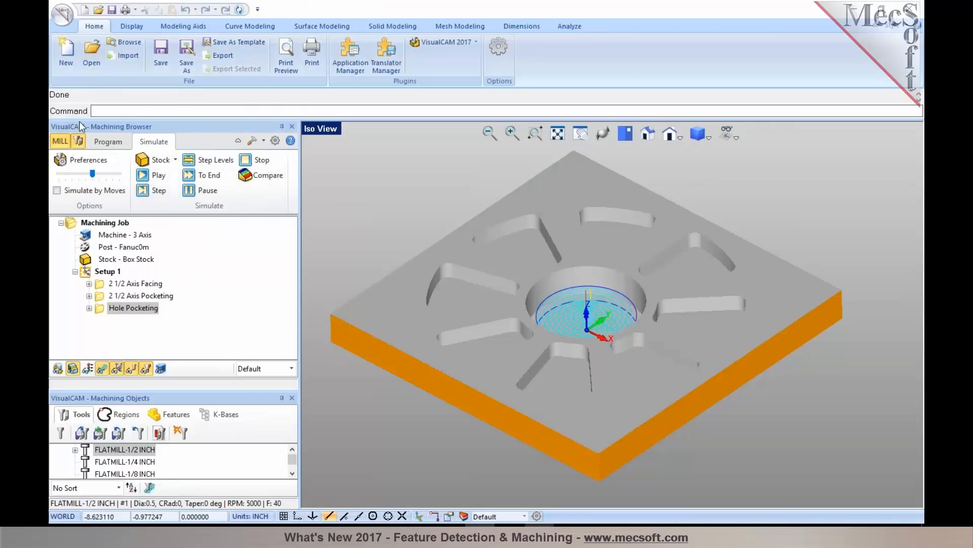
# Step: Switch to VisualCAM and open the Part-Cavity.vcp file from the CAM2017 folder, orienting the view onto the cavity
pyautogui.click(108, 142)
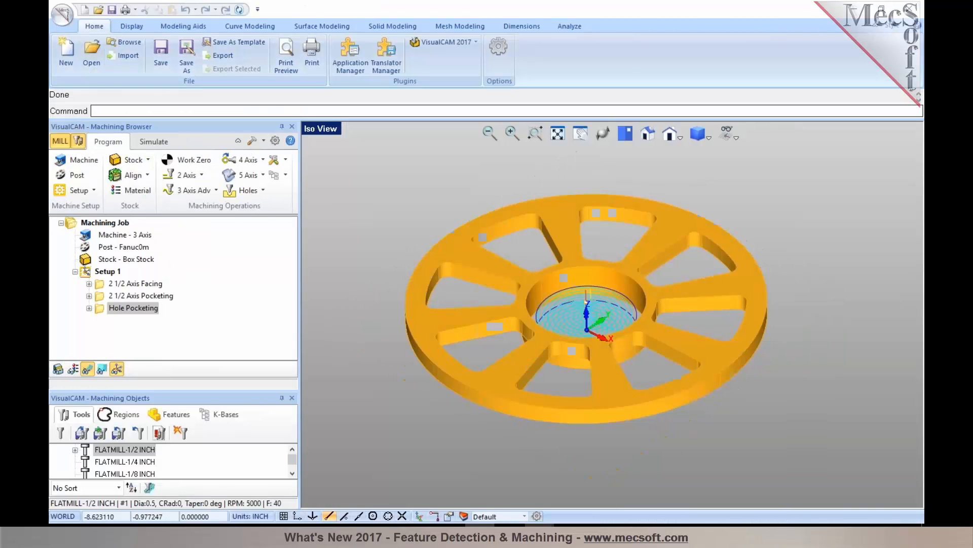
pyautogui.click(91, 63)
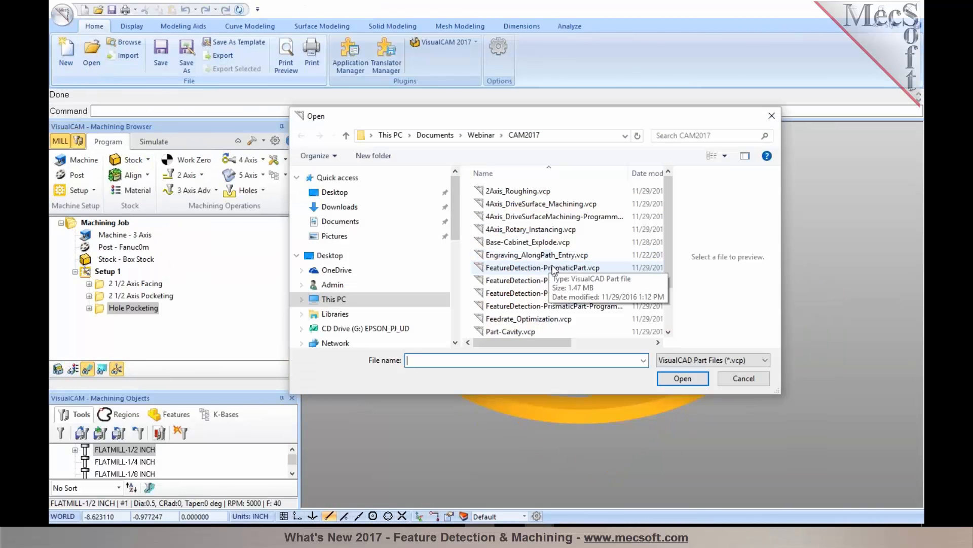
pyautogui.scroll(-2, 558, 304)
pyautogui.click(513, 279)
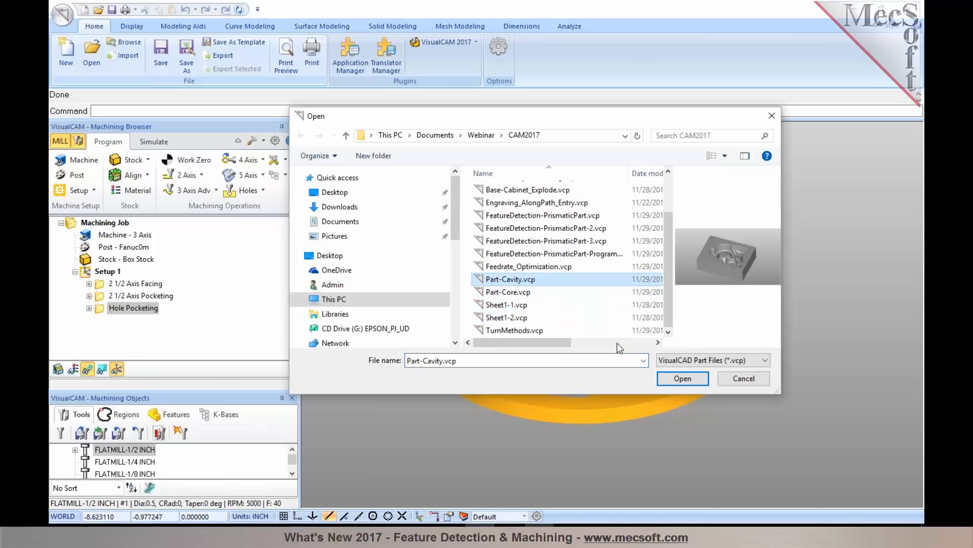
pyautogui.click(672, 378)
pyautogui.click(529, 293)
pyautogui.scroll(2, 653, 268)
pyautogui.moveTo(629, 267); pyautogui.dragTo(658, 203, button='middle')
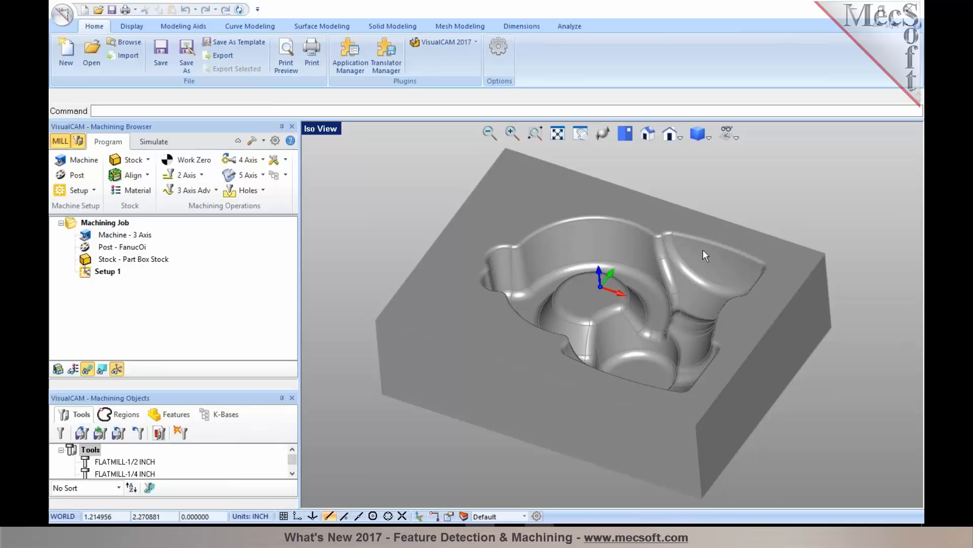
pyautogui.moveTo(590, 296); pyautogui.dragTo(655, 310, button='middle')
# Step: Create machining features on the cavity block by selecting its flat upper face for detection
pyautogui.moveTo(198, 392); pyautogui.dragTo(203, 324)
pyautogui.click(178, 347)
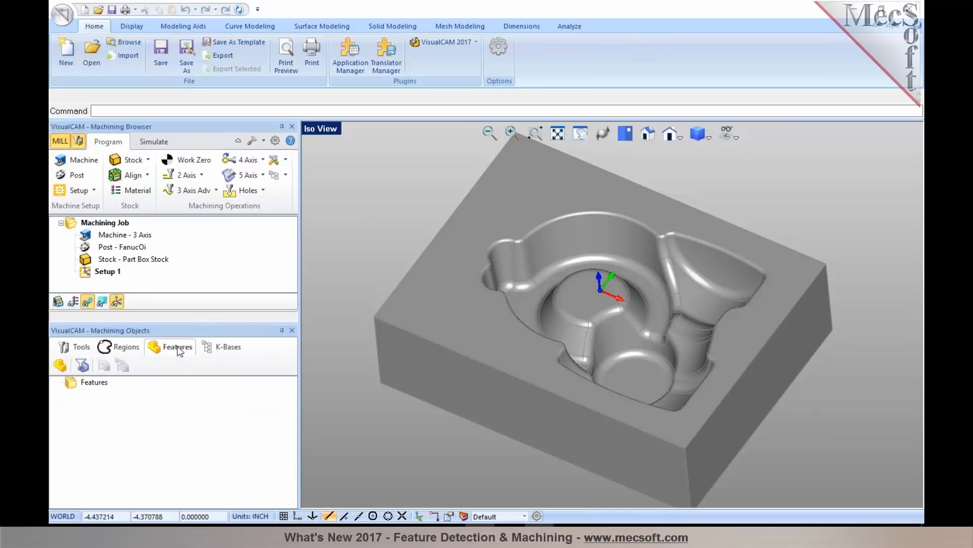
pyautogui.click(62, 368)
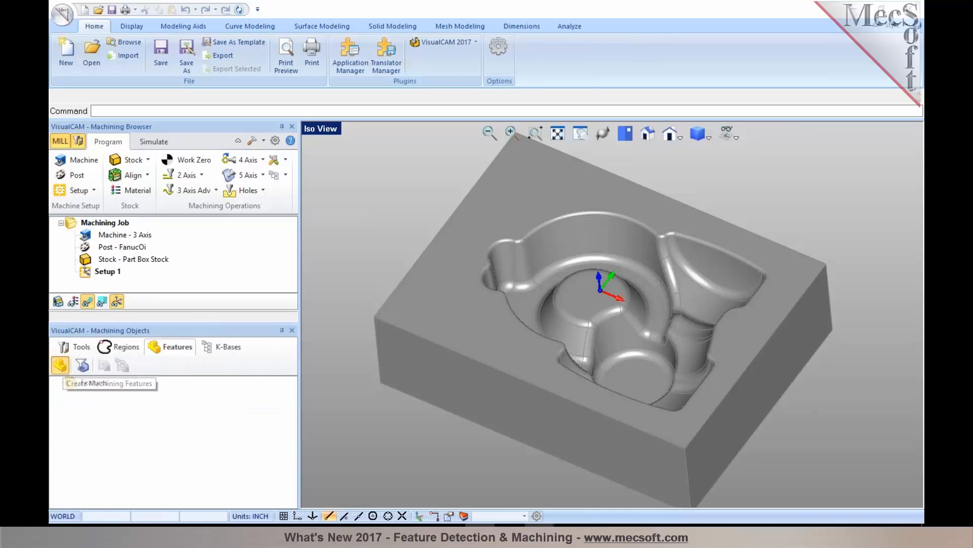
pyautogui.click(455, 314)
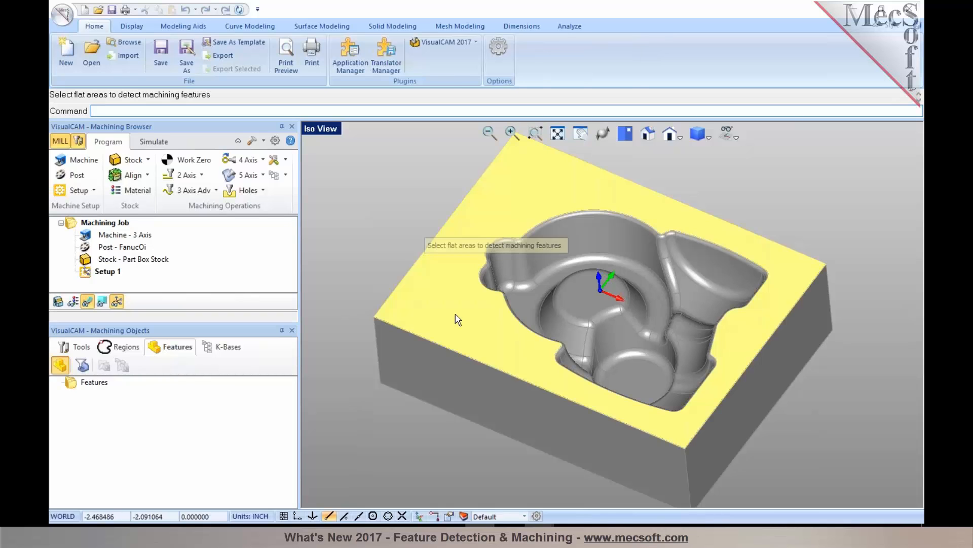
pyautogui.rightClick(456, 315)
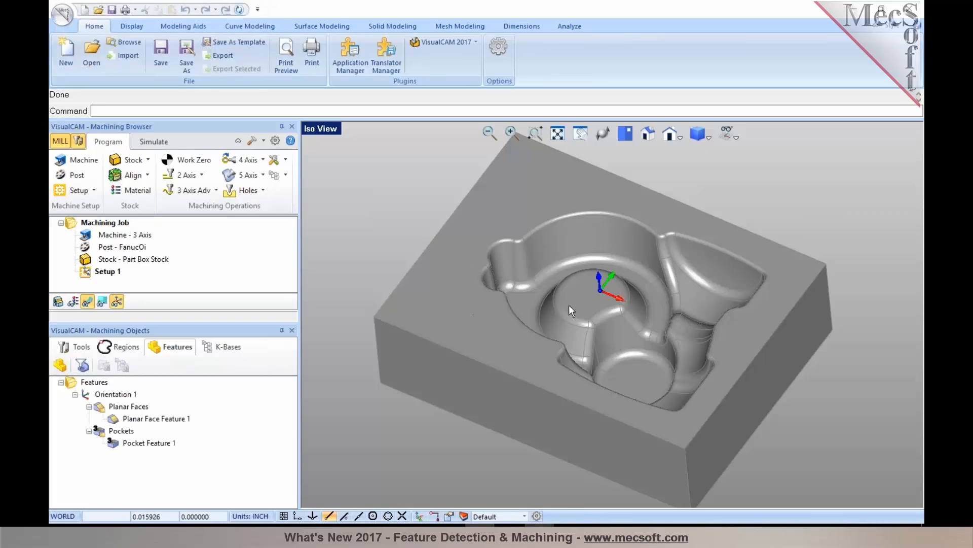
# Step: Highlight Planar Face Feature 1 and the Pockets group to examine which surfaces each covers on the cavity block
pyautogui.click(124, 421)
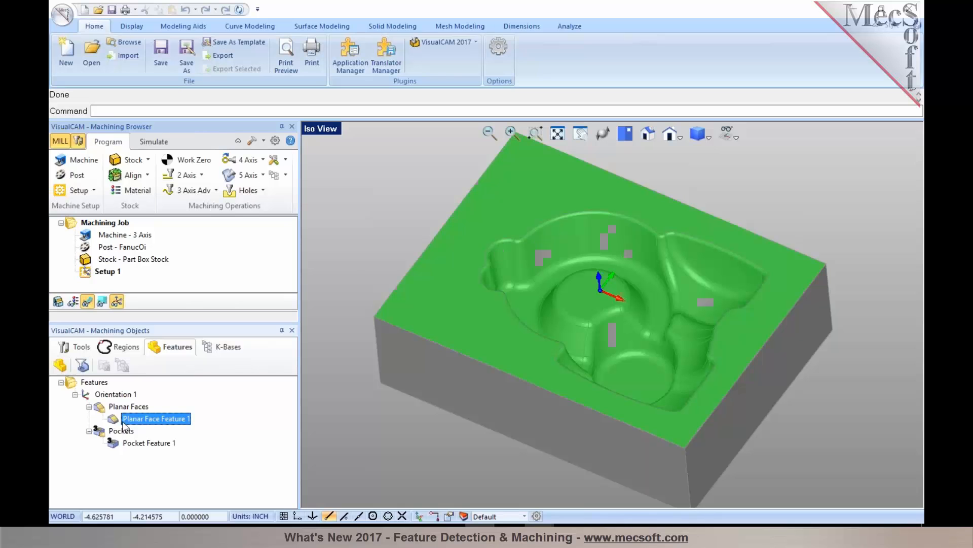
pyautogui.click(120, 431)
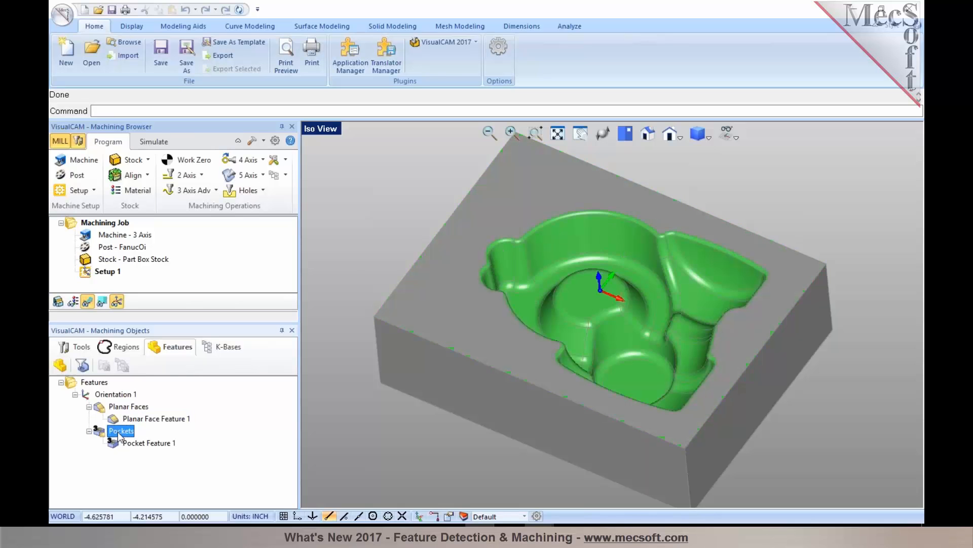
pyautogui.moveTo(556, 336); pyautogui.dragTo(551, 303, button='middle')
pyautogui.moveTo(613, 284); pyautogui.dragTo(651, 276, button='middle')
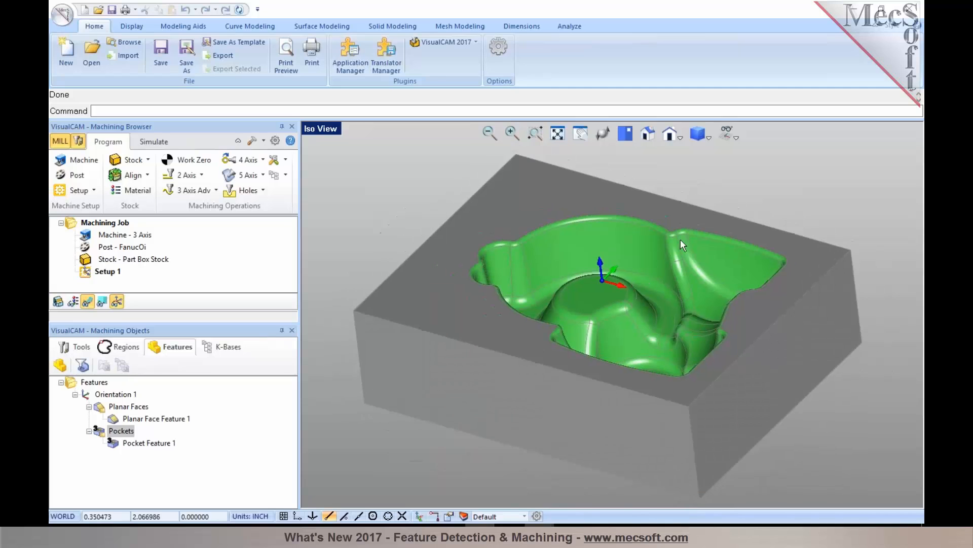
# Step: Generate a 3 Axis Horizontal Roughing operation from the Pockets group containing Pocket Feature 1 and inspect its toolpath
pyautogui.rightClick(115, 432)
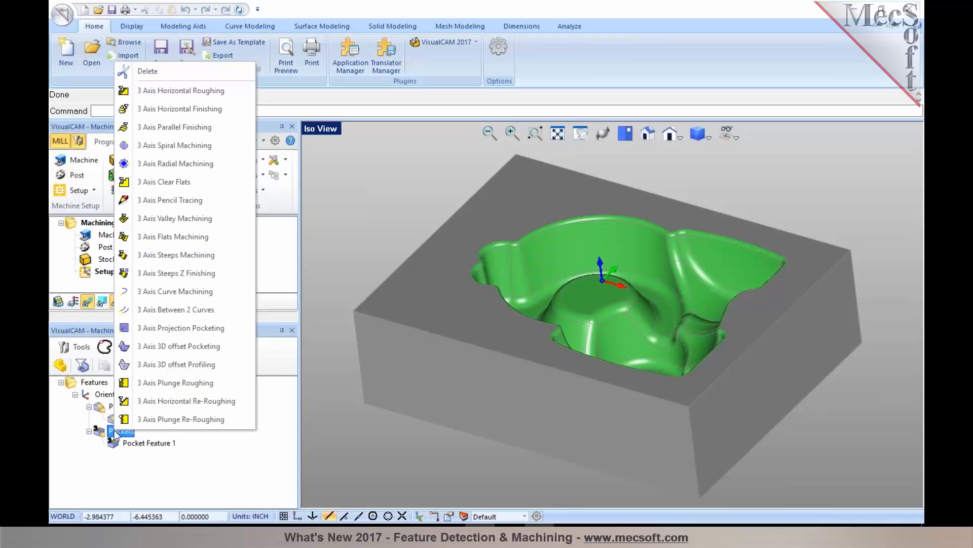
pyautogui.click(200, 95)
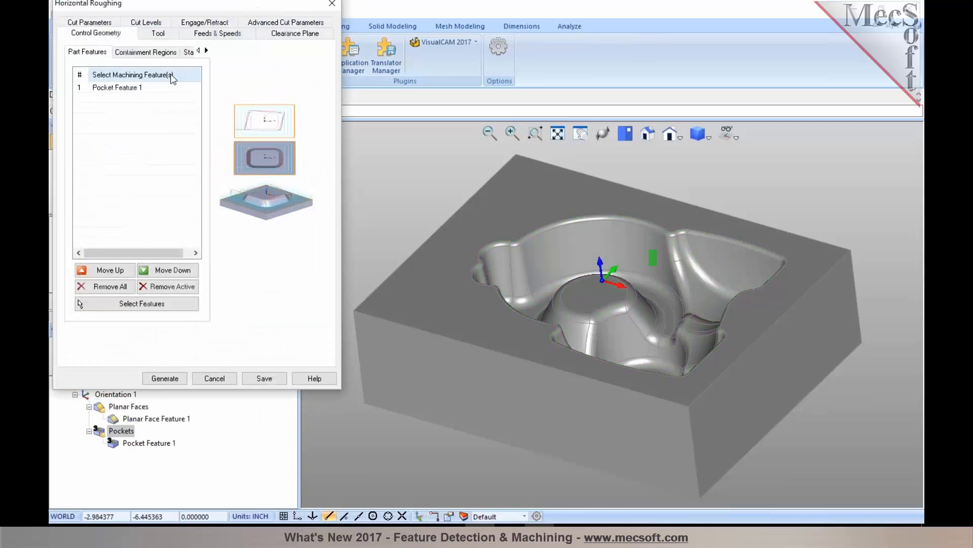
pyautogui.click(160, 34)
pyautogui.click(163, 378)
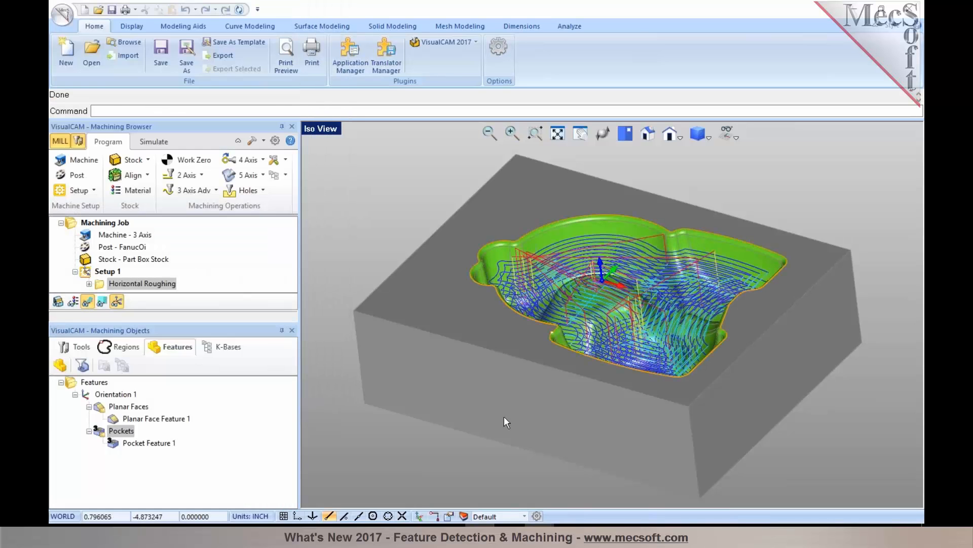
pyautogui.moveTo(623, 257)
pyautogui.mouseDown(button='middle')
pyautogui.moveTo(622, 279)
pyautogui.moveTo(623, 257)
pyautogui.mouseUp(button='middle')
# Step: Generate a 3 Axis Parallel Finishing operation from the Pockets group using the BALLMILL-1/4 INCH tool and inspect its toolpath
pyautogui.click(122, 432)
pyautogui.rightClick(123, 434)
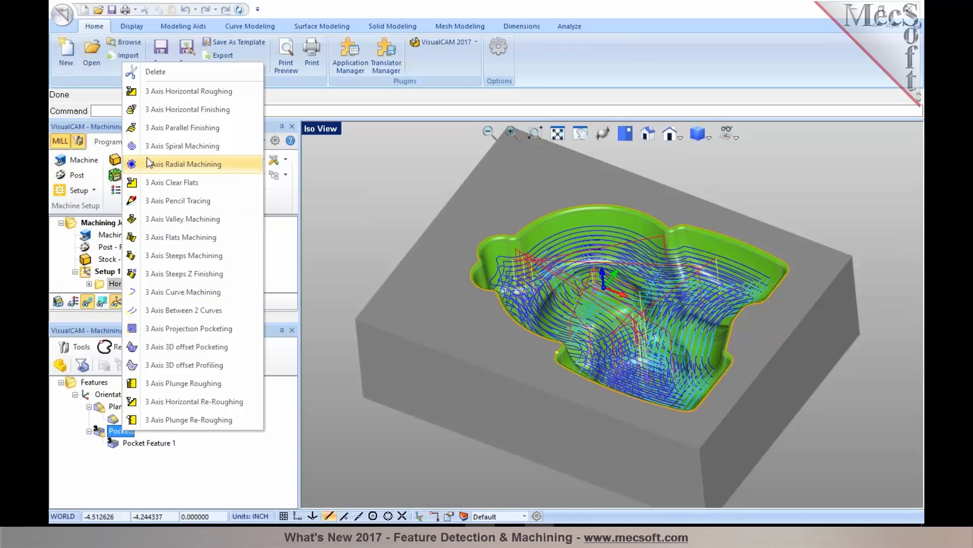
pyautogui.click(151, 133)
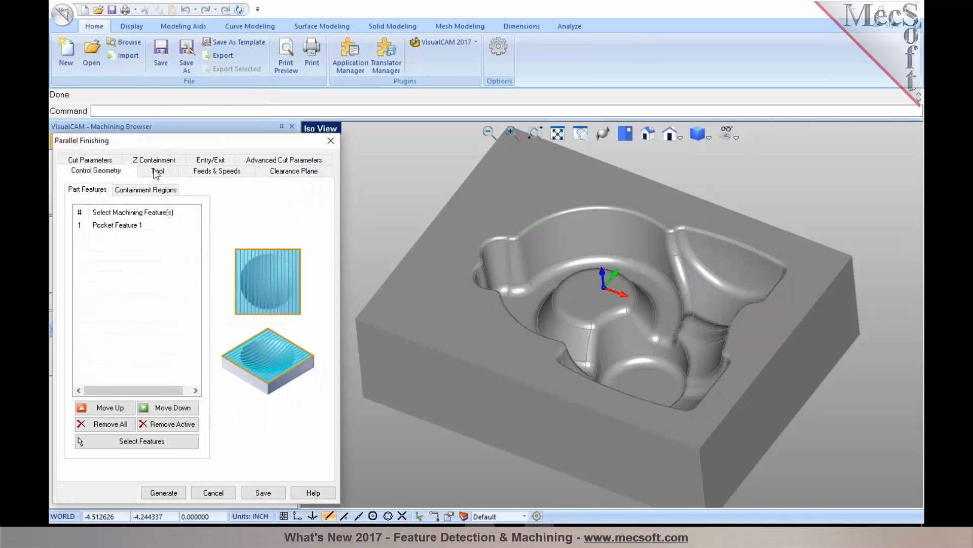
pyautogui.click(156, 173)
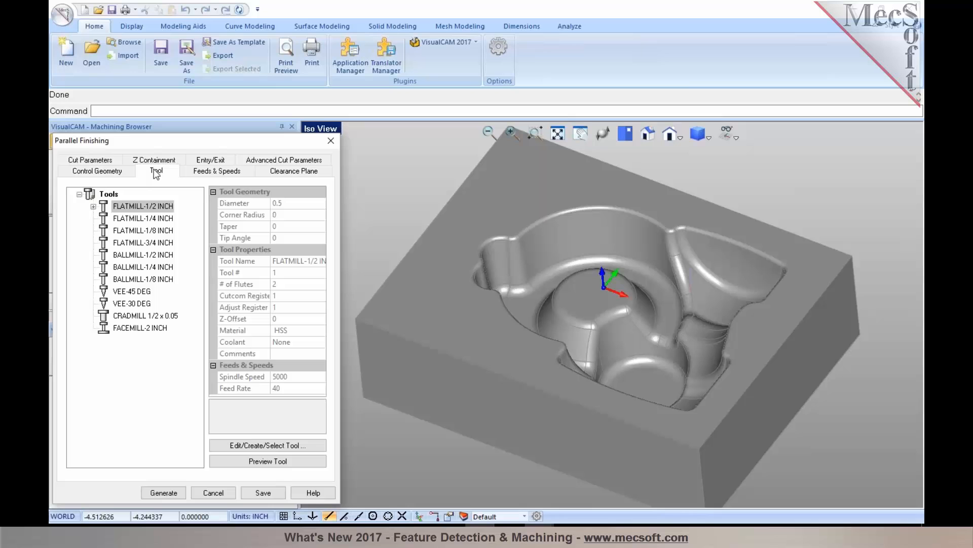
pyautogui.click(136, 267)
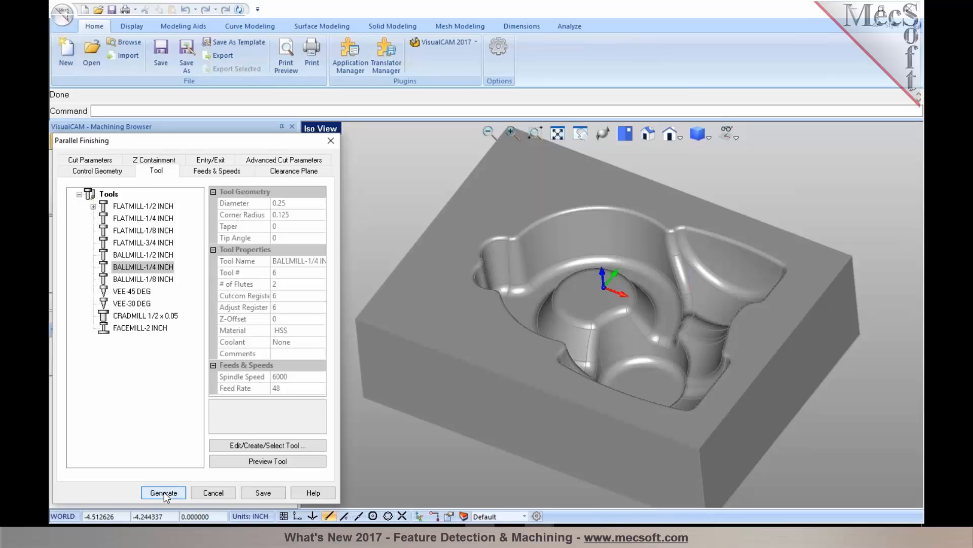
pyautogui.click(164, 492)
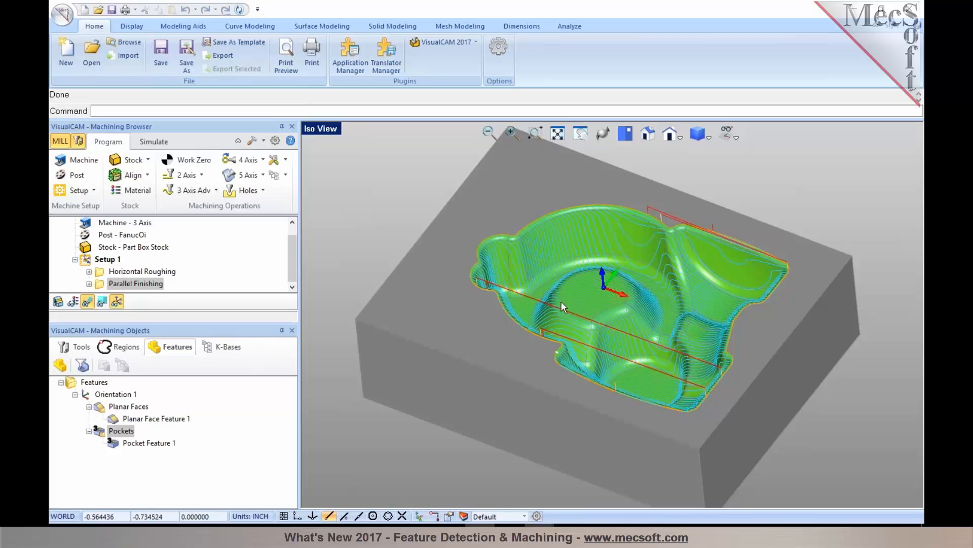
pyautogui.scroll(2, 561, 304)
pyautogui.moveTo(590, 306)
pyautogui.mouseDown(button='middle')
pyautogui.moveTo(593, 325)
pyautogui.moveTo(589, 303)
pyautogui.mouseUp(button='middle')
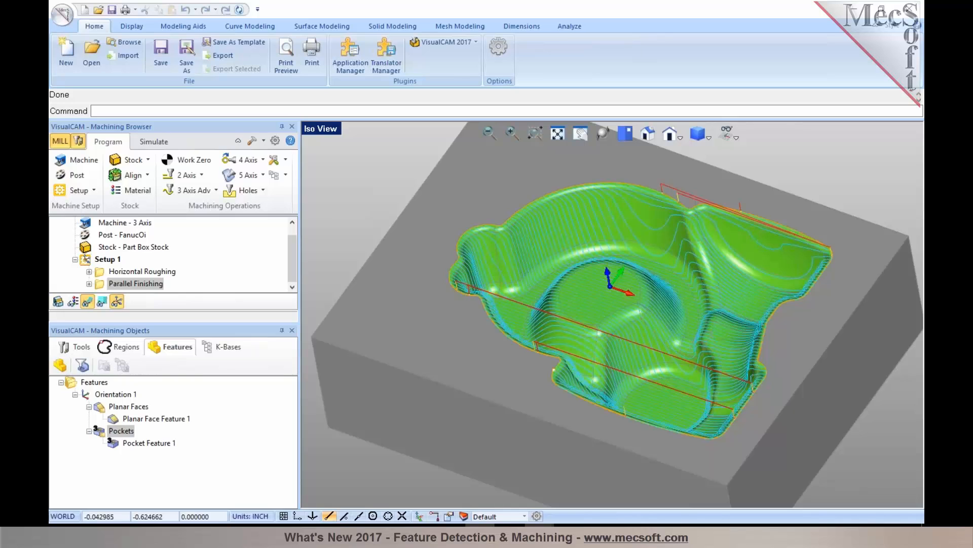
# Step: Switch to Adobe Reader and examine the supported feature types in 2017 Feature Based Machining.pdf
pyautogui.moveTo(607, 363); pyautogui.dragTo(615, 365, button='middle')
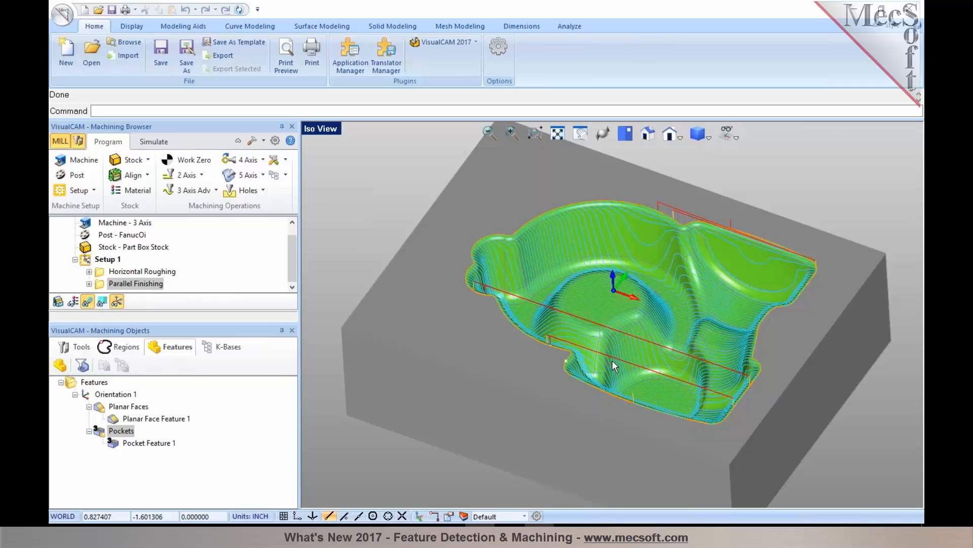
pyautogui.moveTo(540, 535)
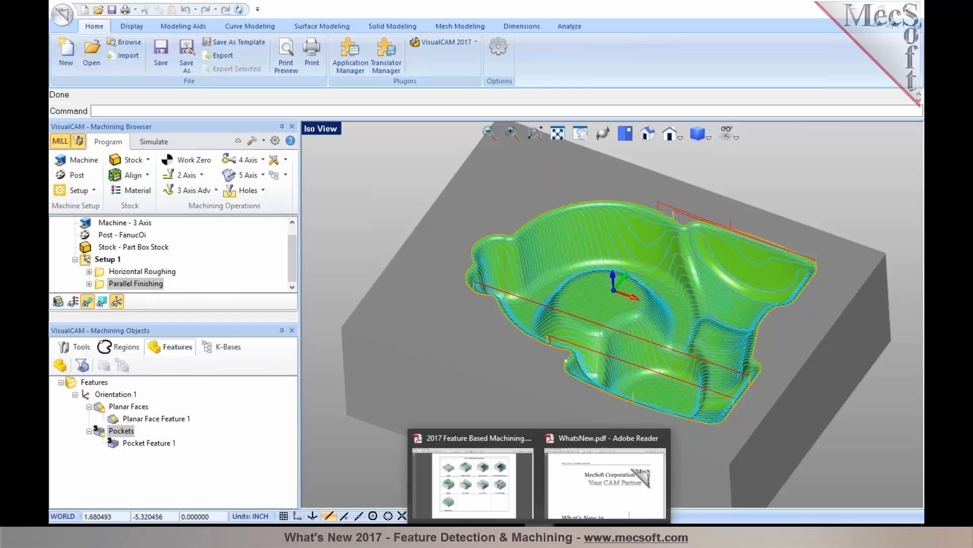
pyautogui.click(489, 483)
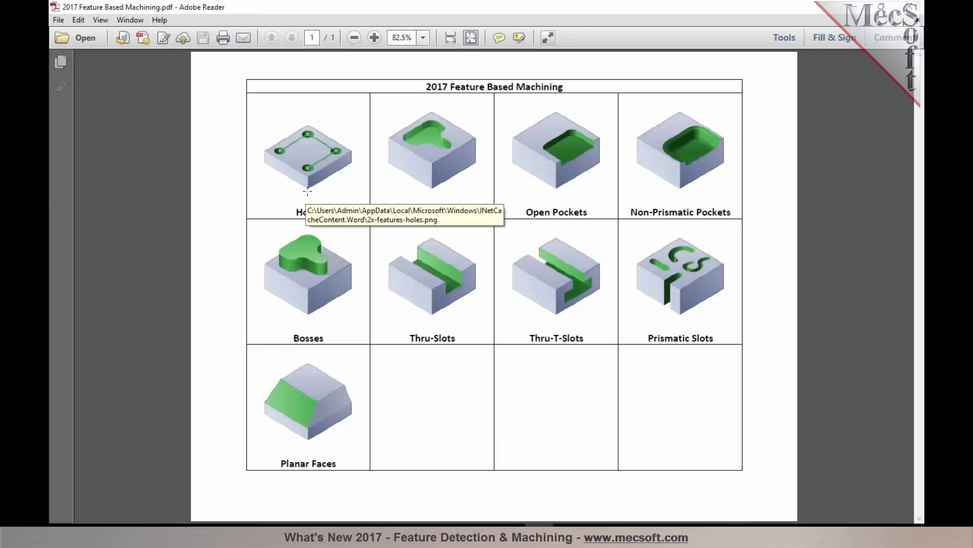
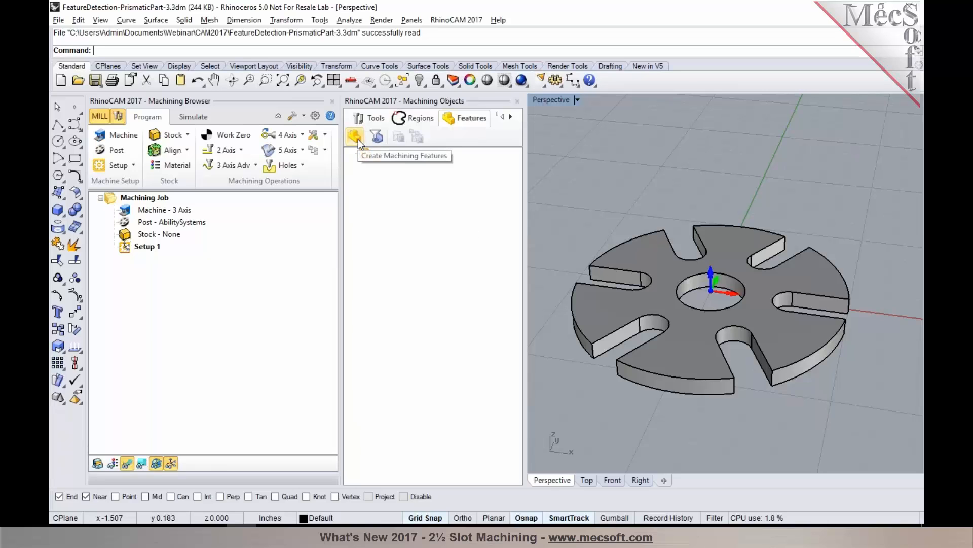
# Step: Create machining features from the slotted disc's flat upper face and highlight the Slots group to examine the walls it covers
pyautogui.click(357, 138)
pyautogui.click(627, 311)
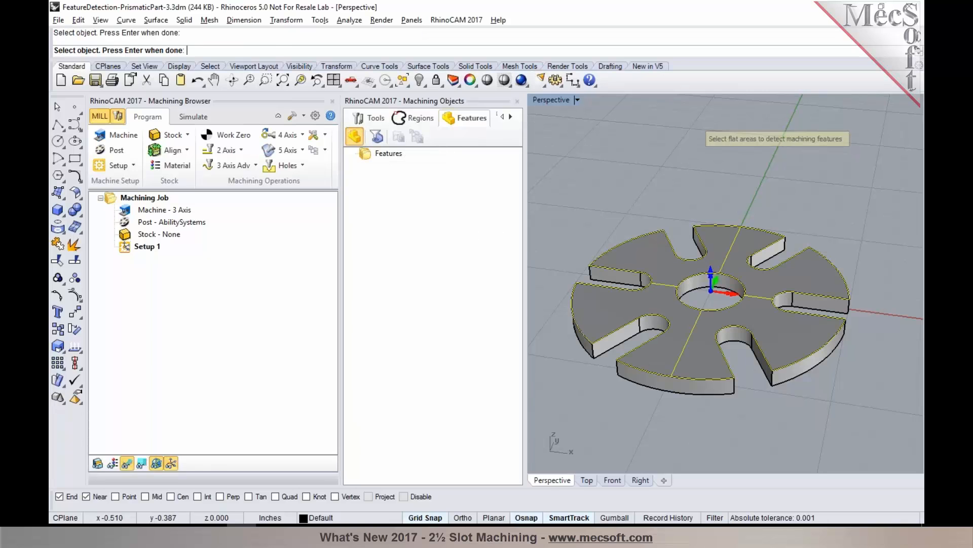
pyautogui.press('Return')
pyautogui.click(411, 202)
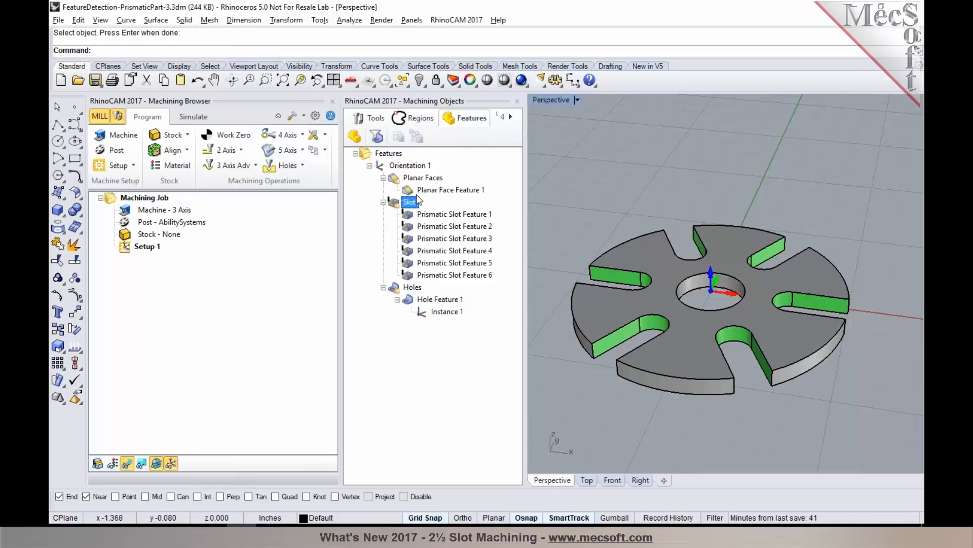
pyautogui.click(371, 118)
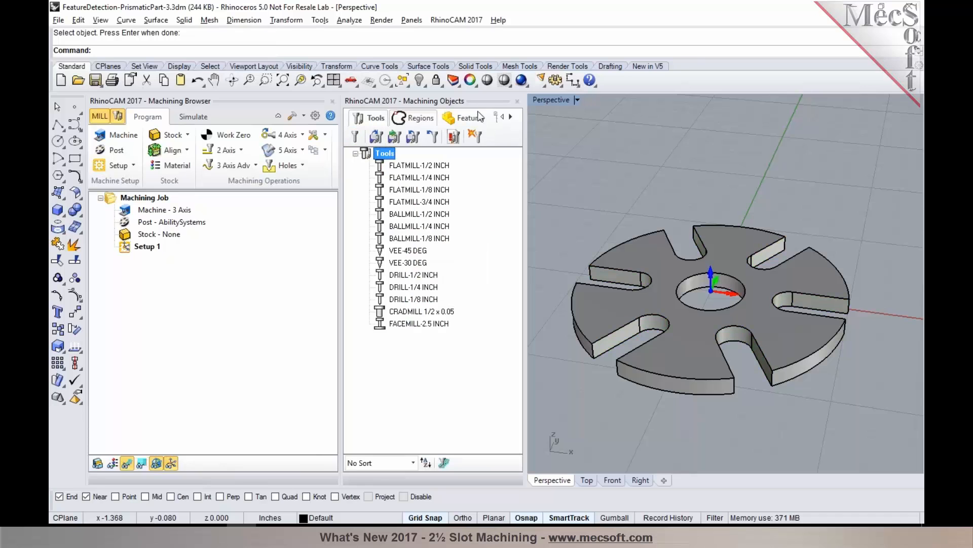
pyautogui.click(517, 101)
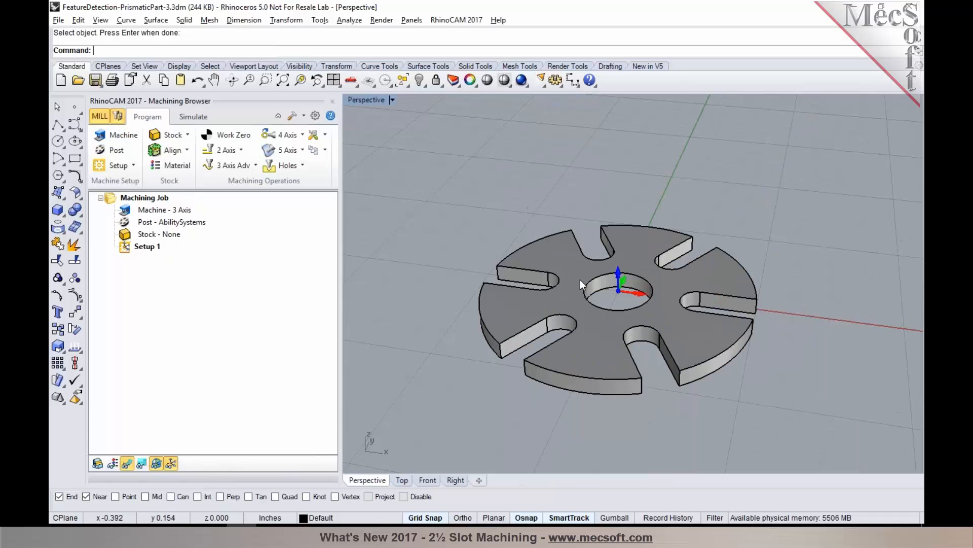
# Step: Start a 2 1/2 Axis Slotting operation and select the upper edges of the disc's two front open slots as machining regions
pyautogui.moveTo(654, 323); pyautogui.dragTo(634, 299, button='right')
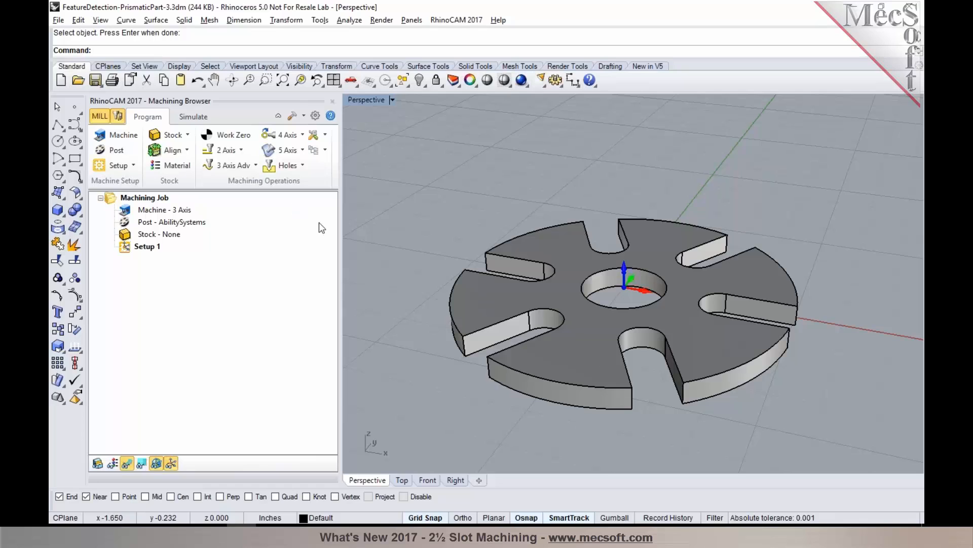
pyautogui.click(237, 150)
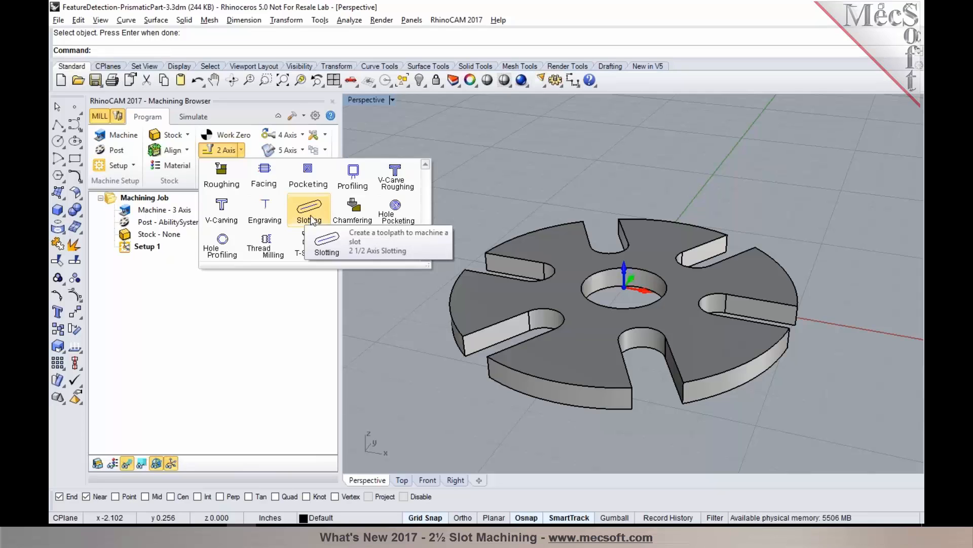
pyautogui.click(311, 213)
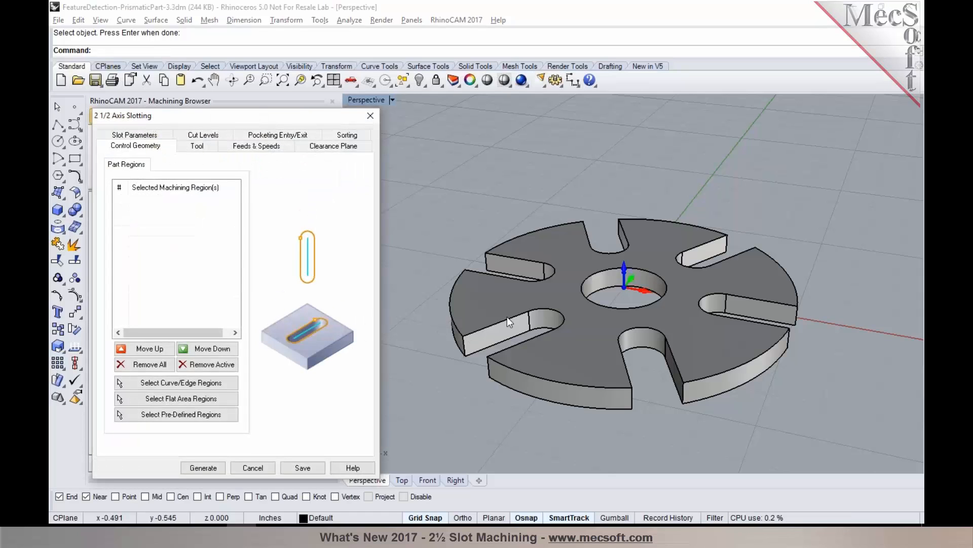
pyautogui.click(173, 383)
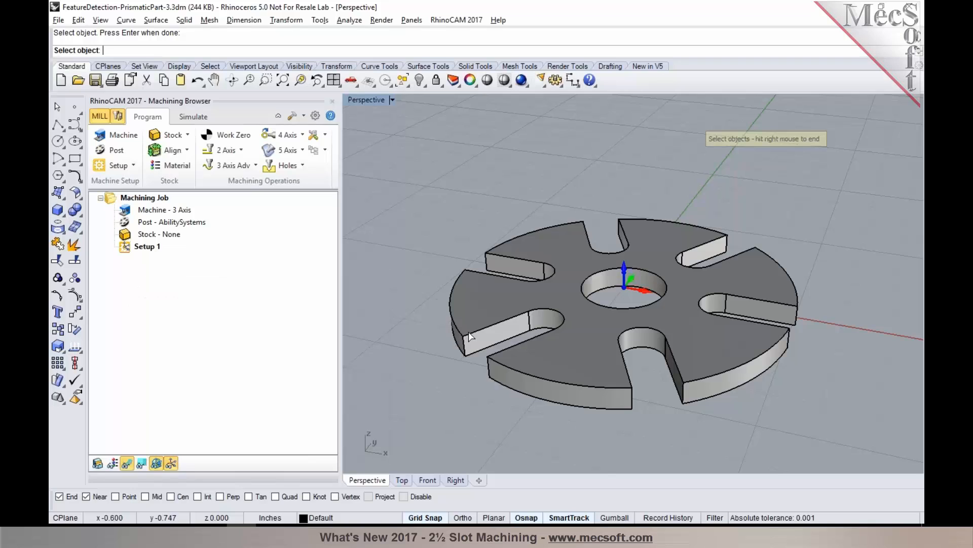
pyautogui.click(534, 335)
pyautogui.click(532, 338)
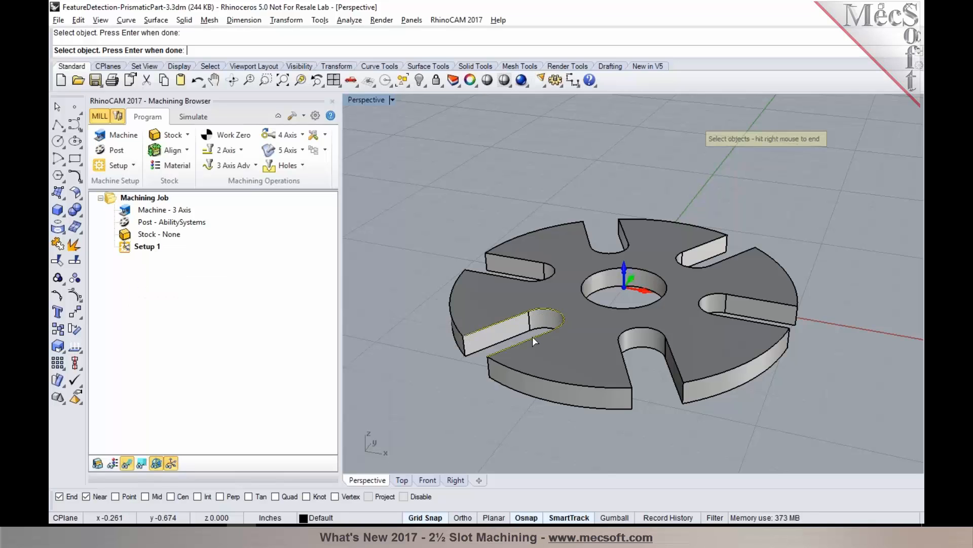
pyautogui.click(625, 370)
pyautogui.click(635, 332)
pyautogui.click(674, 372)
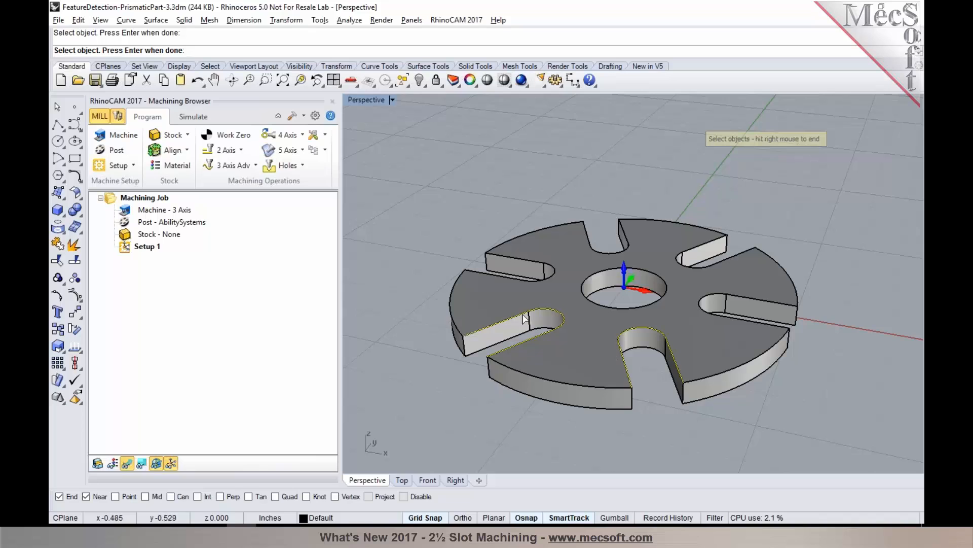
pyautogui.rightClick(623, 357)
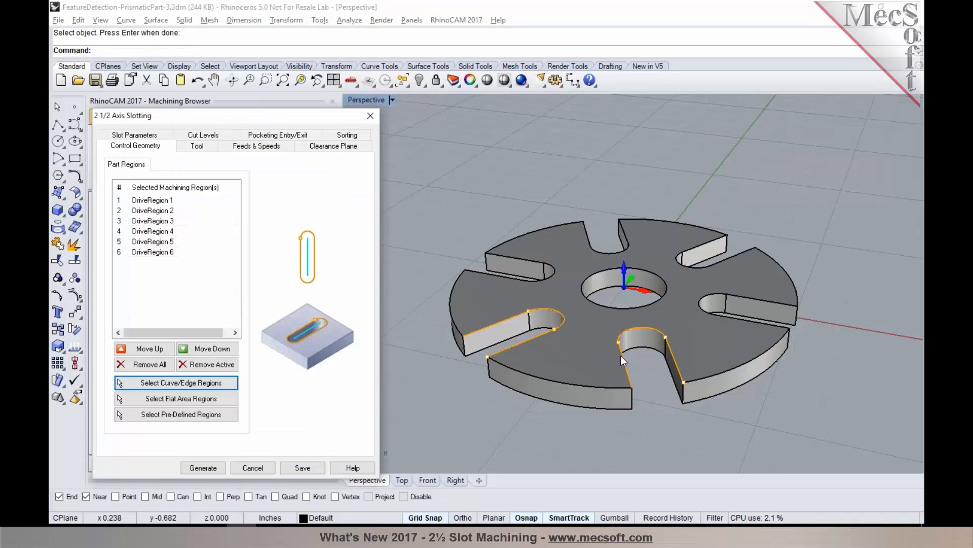
# Step: Choose FLATMILL-1/4 INCH as the slotting tool and review the slot parameters
pyautogui.click(197, 147)
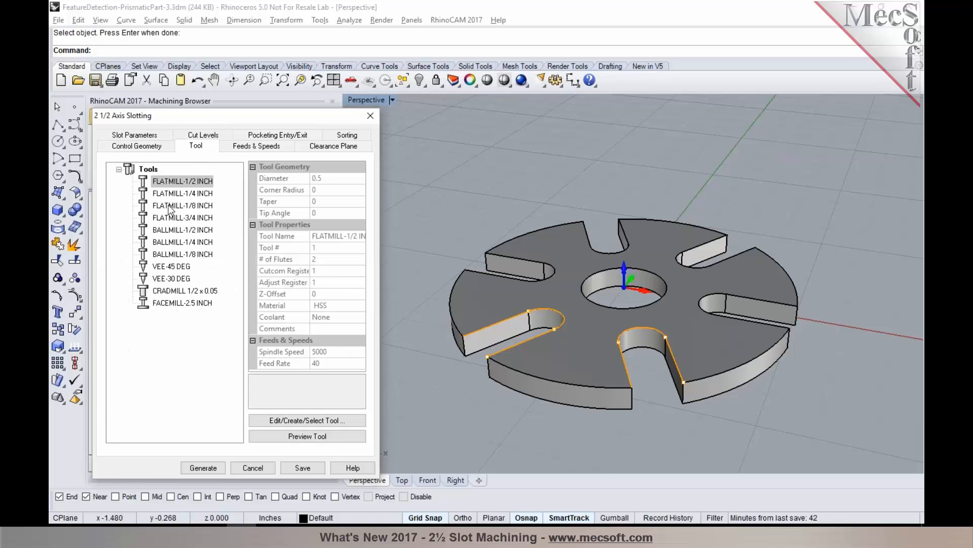
pyautogui.click(169, 194)
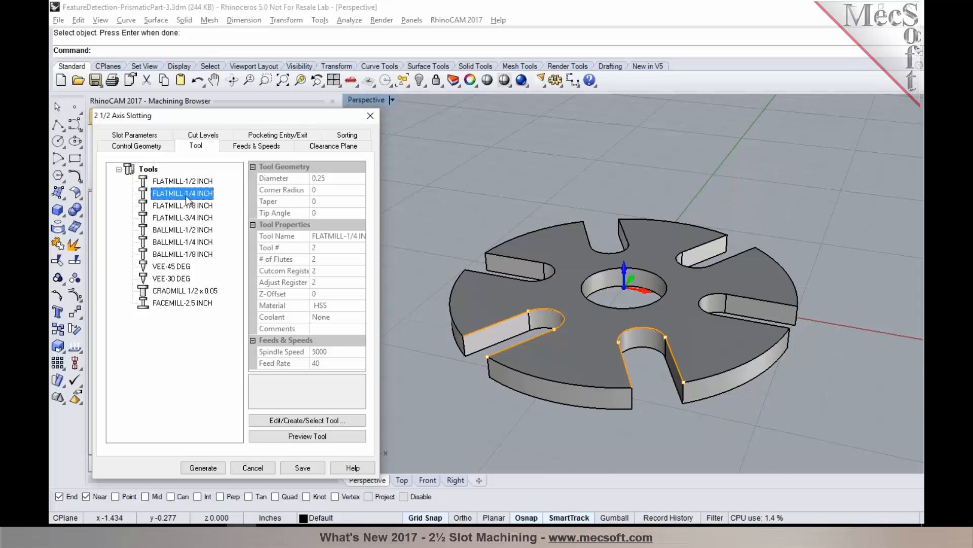
pyautogui.click(123, 135)
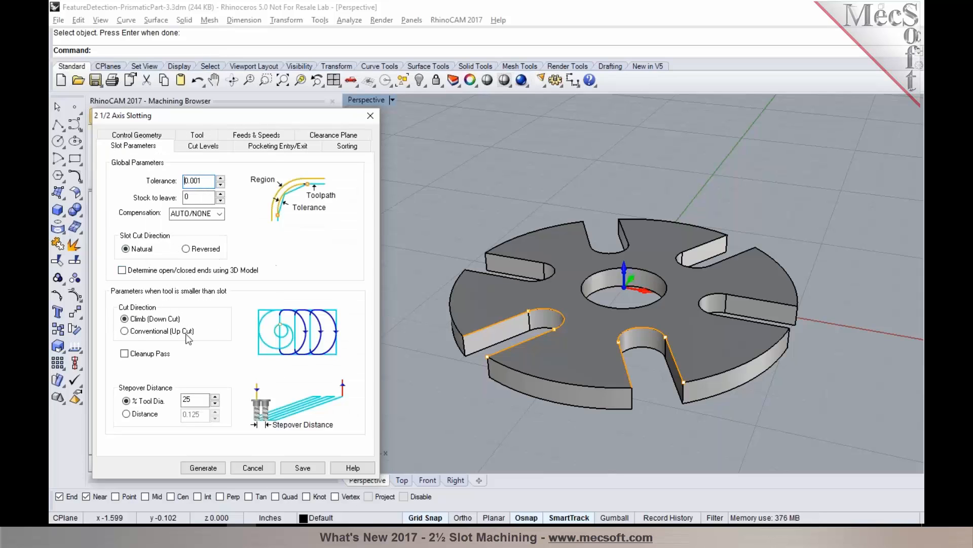
# Step: Set the total cut depth to 0.125 by picking two points across the disc's thickness, and generate the slotting toolpath for inspection
pyautogui.click(204, 147)
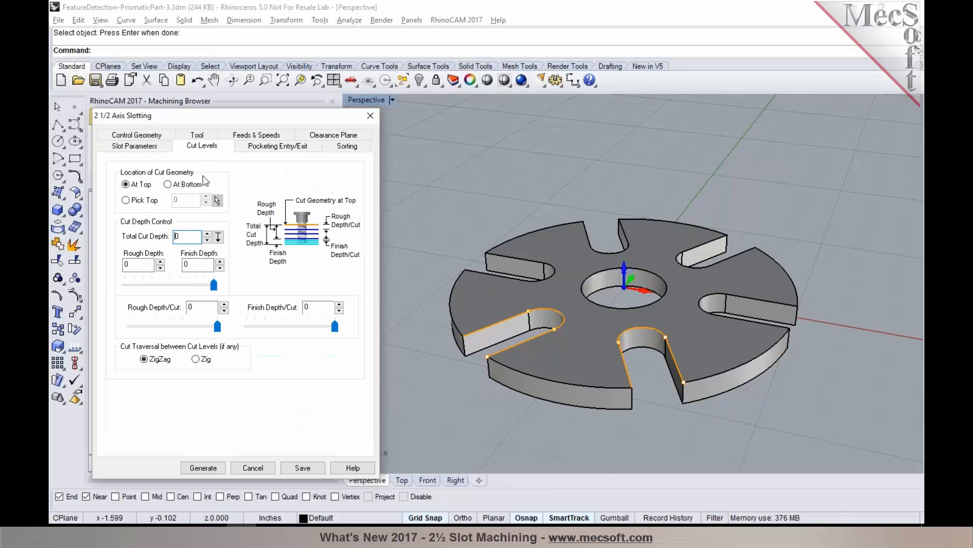
pyautogui.click(218, 237)
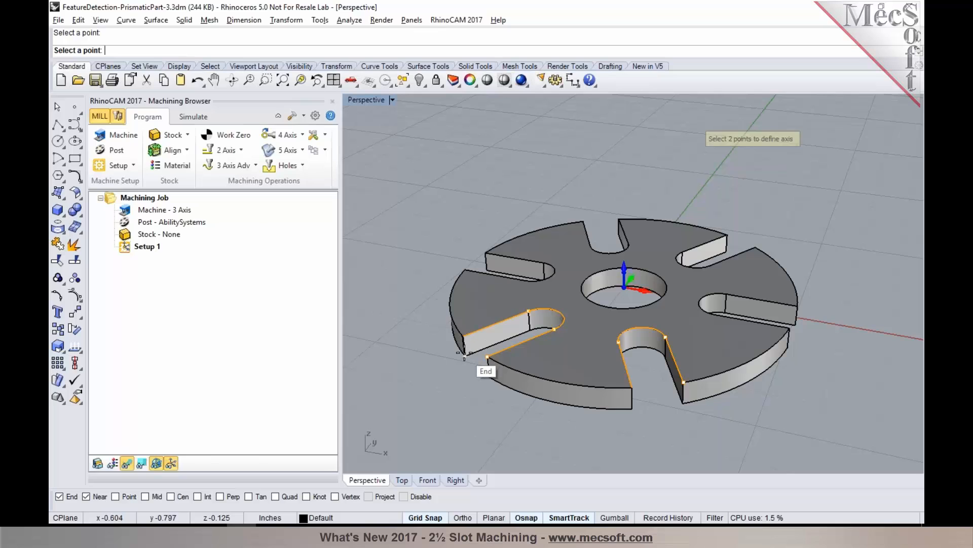
pyautogui.click(486, 357)
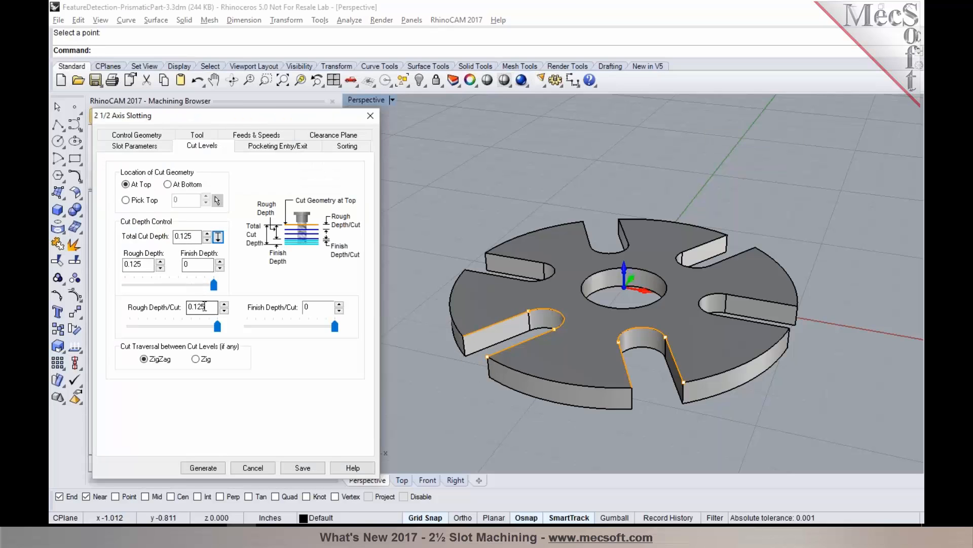
pyautogui.click(215, 465)
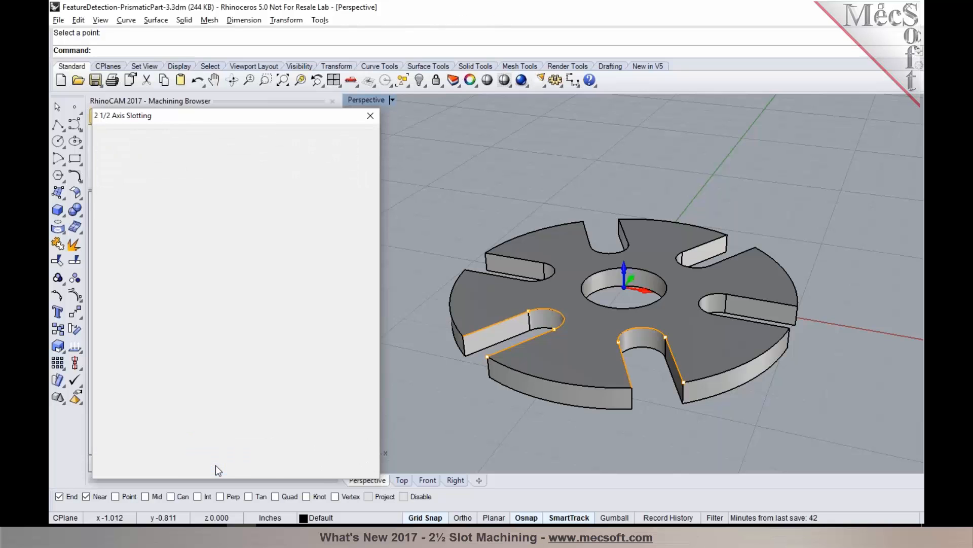
pyautogui.moveTo(424, 414); pyautogui.dragTo(424, 393, button='right')
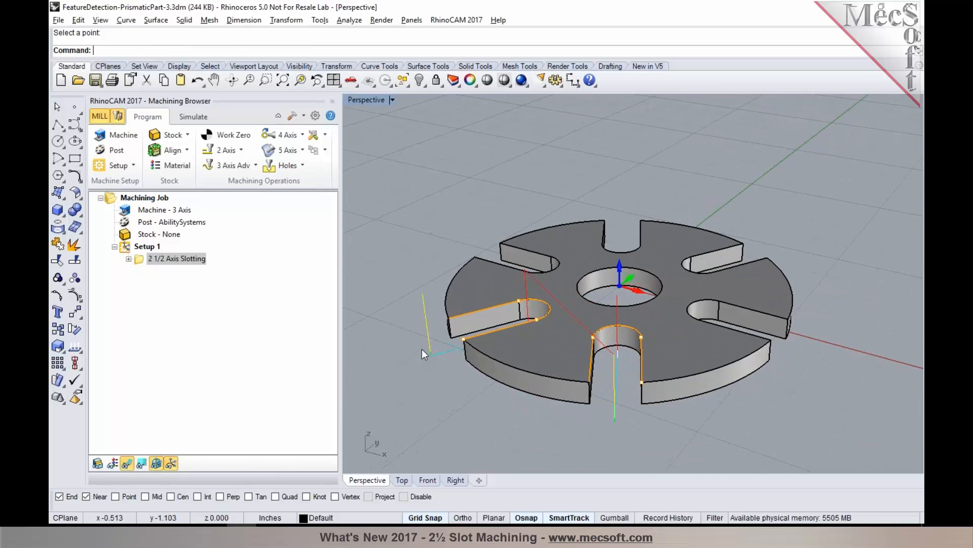
pyautogui.scroll(3, 422, 349)
pyautogui.scroll(2, 424, 351)
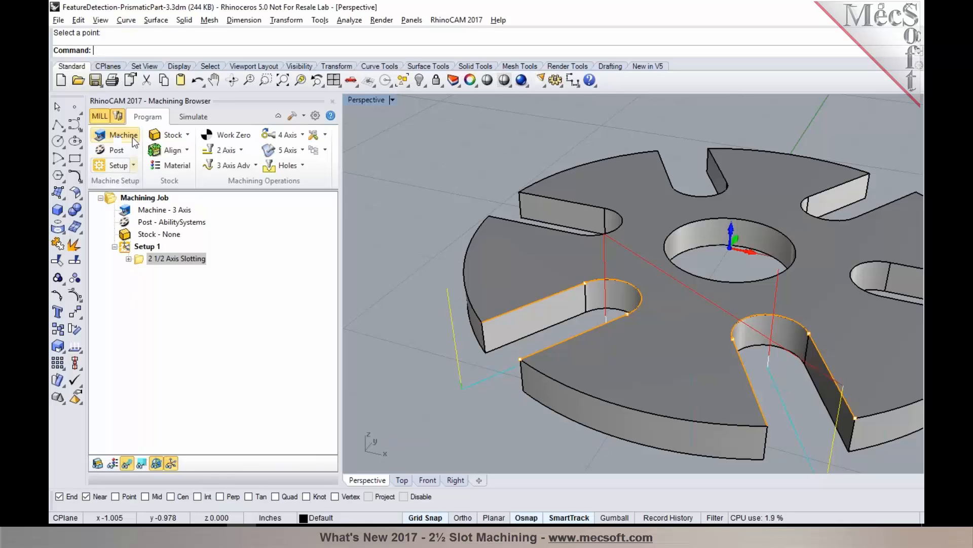
# Step: Replace the tool of the 2 1/2 Axis Slotting operation with FLATMILL-1/8 INCH and check the assignment in the operation
pyautogui.click(118, 117)
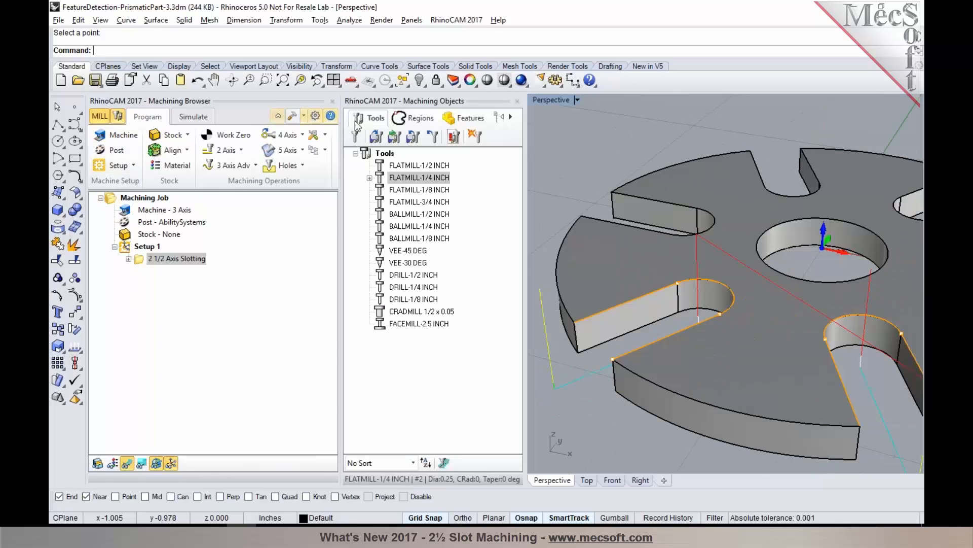
pyautogui.click(404, 190)
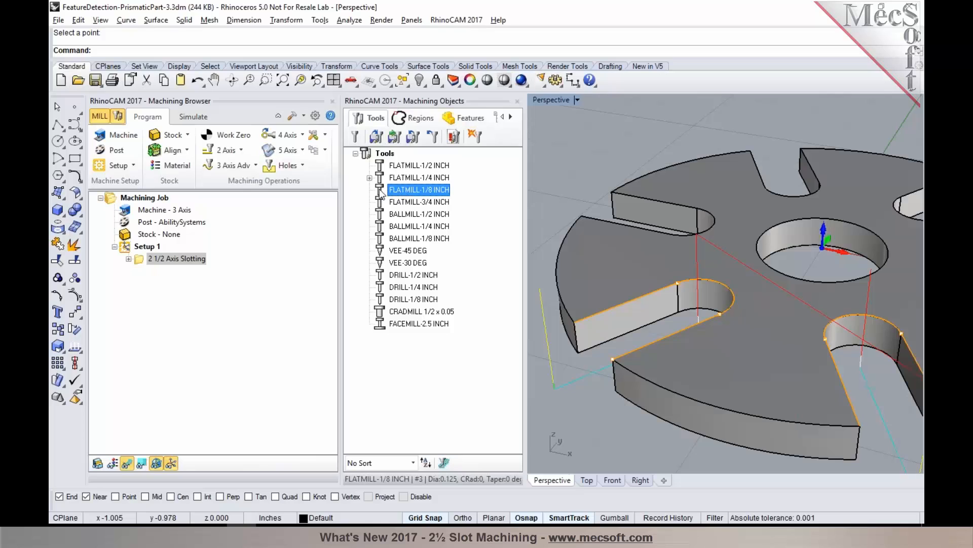
pyautogui.moveTo(381, 191); pyautogui.dragTo(184, 256)
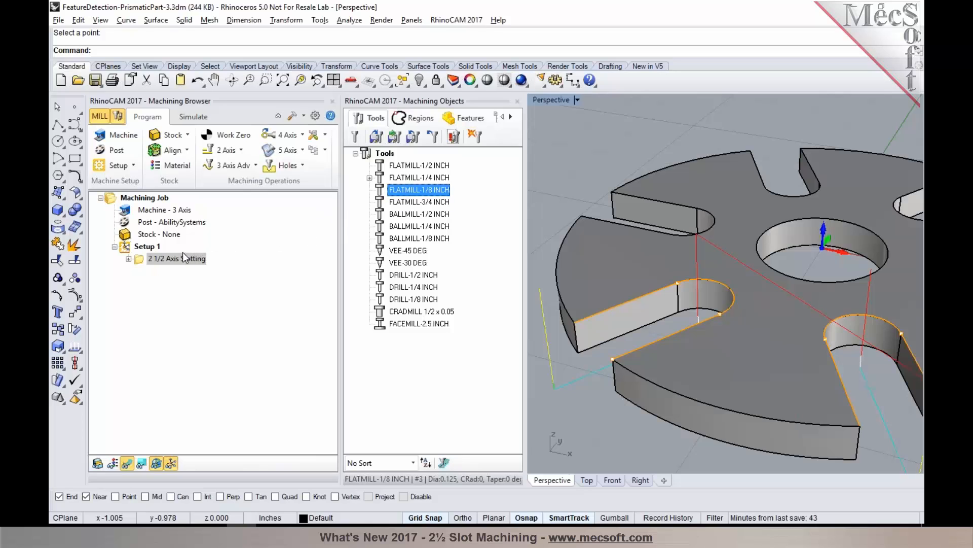
pyautogui.click(129, 257)
pyautogui.click(130, 258)
pyautogui.moveTo(382, 188); pyautogui.dragTo(208, 262)
pyautogui.click(129, 259)
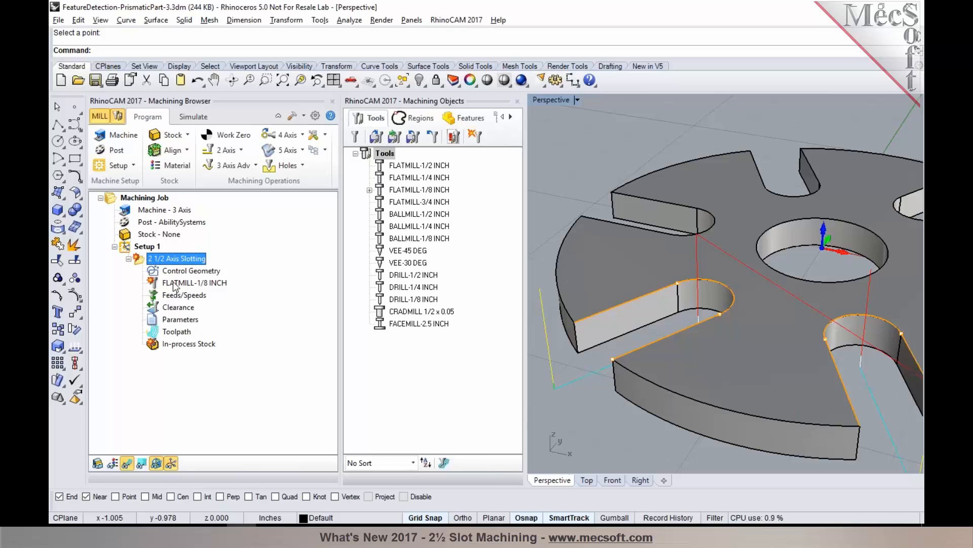
pyautogui.click(128, 258)
# Step: Regenerate the 2 1/2 Axis Slotting operation and inspect the new toolpath in both open slots
pyautogui.rightClick(140, 261)
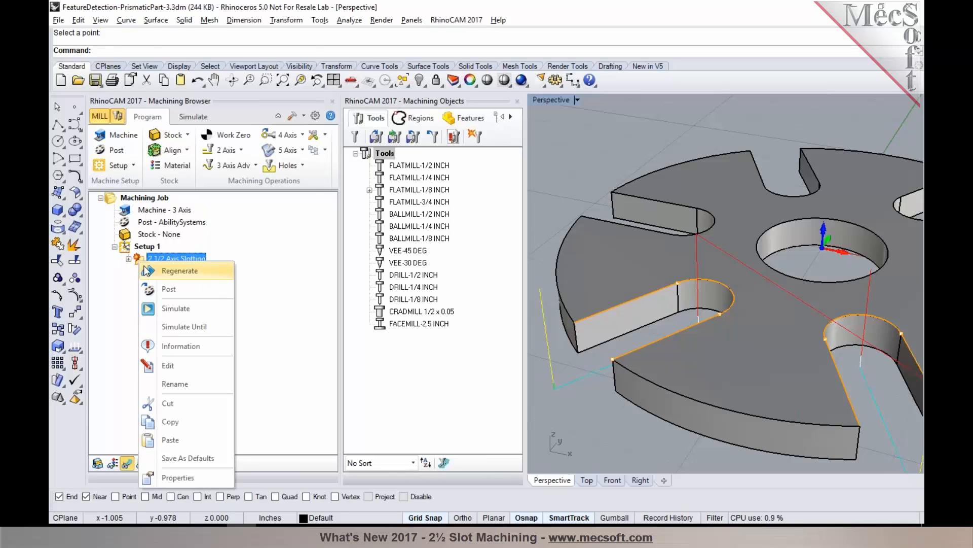
pyautogui.click(146, 270)
pyautogui.click(516, 101)
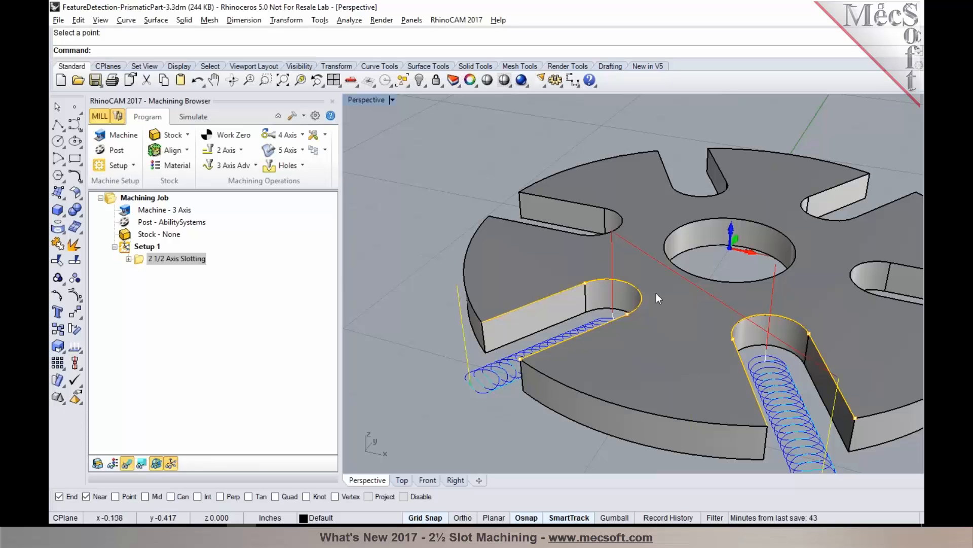
pyautogui.scroll(-4, 650, 291)
pyautogui.scroll(3, 726, 364)
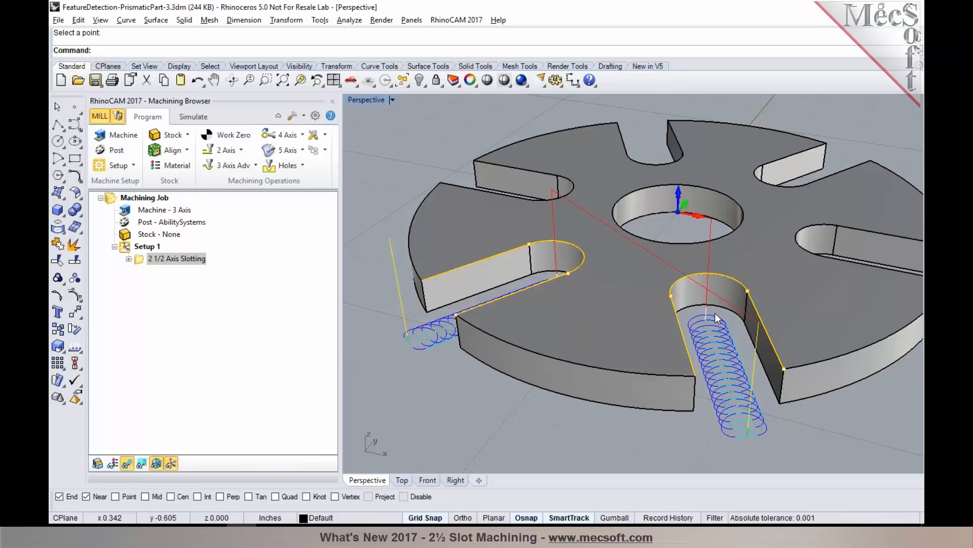
pyautogui.scroll(-2, 578, 317)
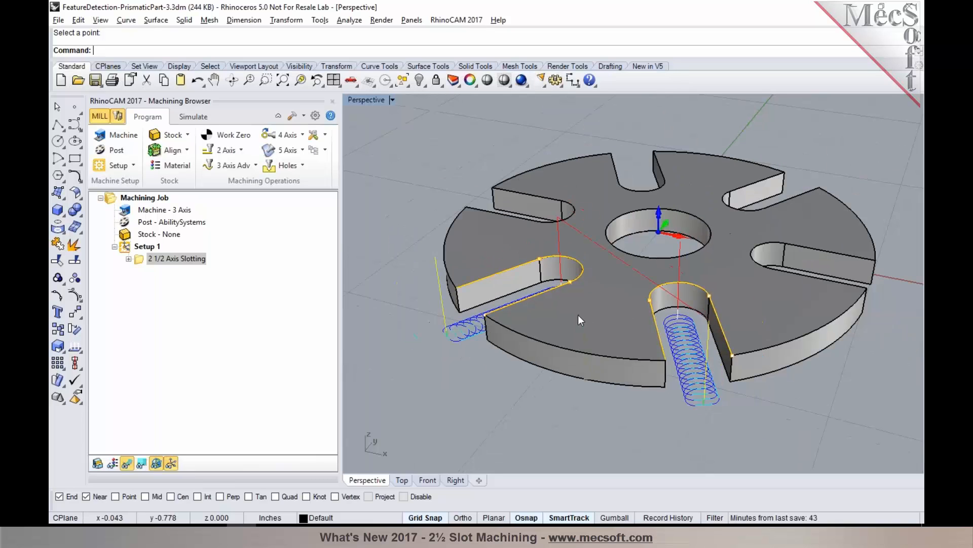
pyautogui.moveTo(579, 316); pyautogui.dragTo(566, 316, button='right')
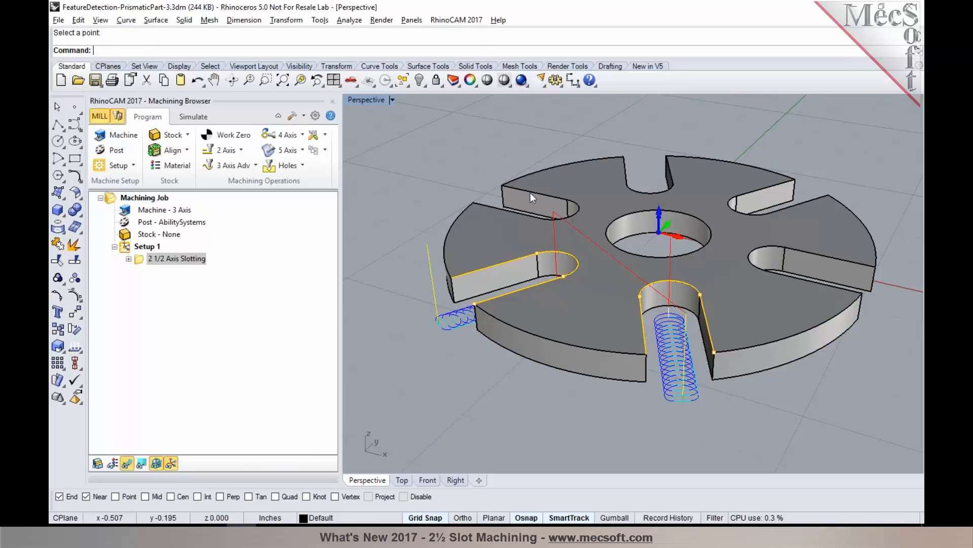
pyautogui.click(240, 150)
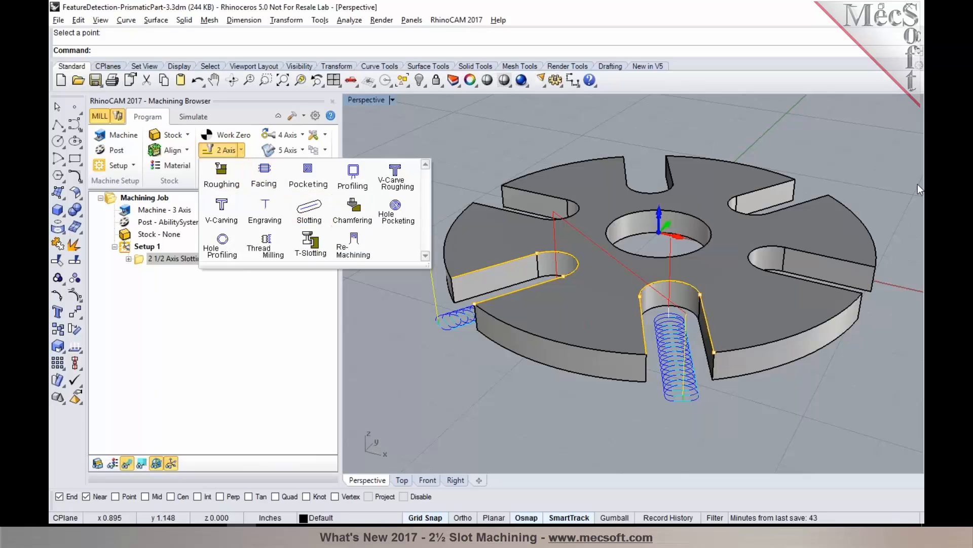
pyautogui.click(918, 139)
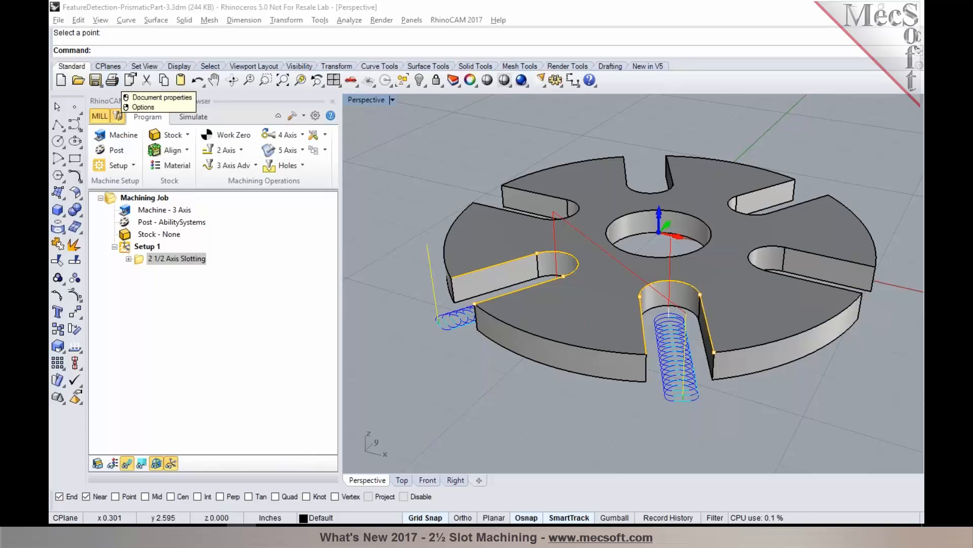
# Step: Review the cut levels of the existing 2 1/2 Axis Slotting operation without changing them
pyautogui.doubleClick(136, 258)
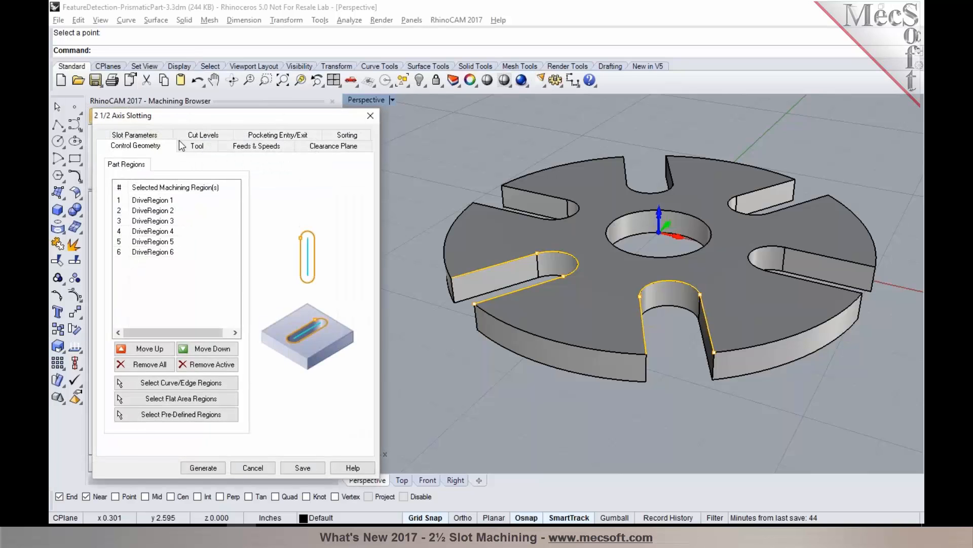
pyautogui.click(189, 136)
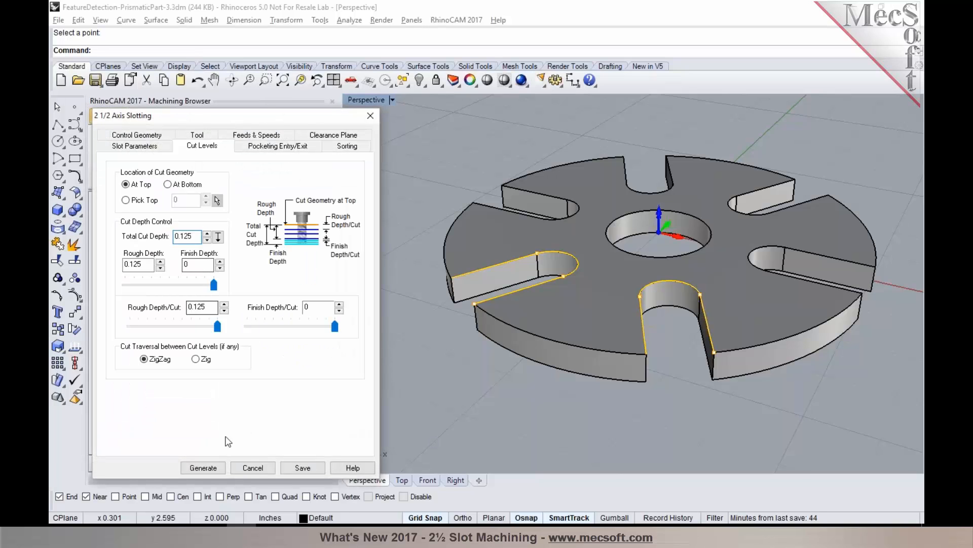
pyautogui.click(252, 467)
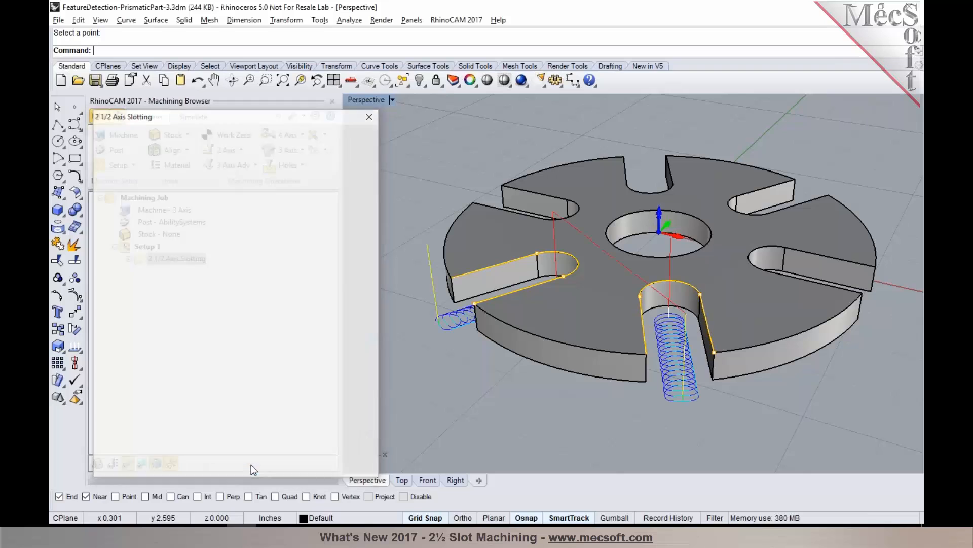
# Step: Create a 2 1/2 axis slotting operation from the whole Slots group of the disc's detected features
pyautogui.click(118, 116)
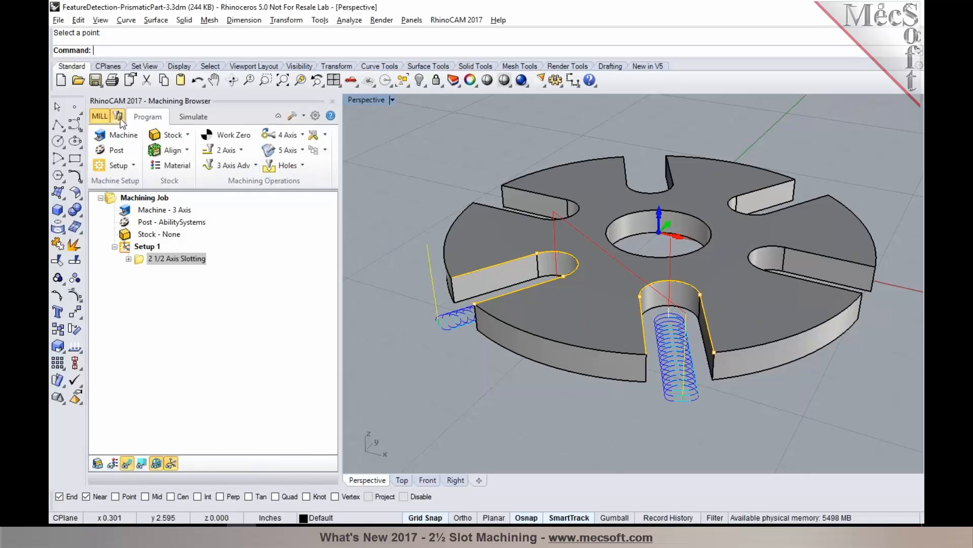
pyautogui.click(464, 118)
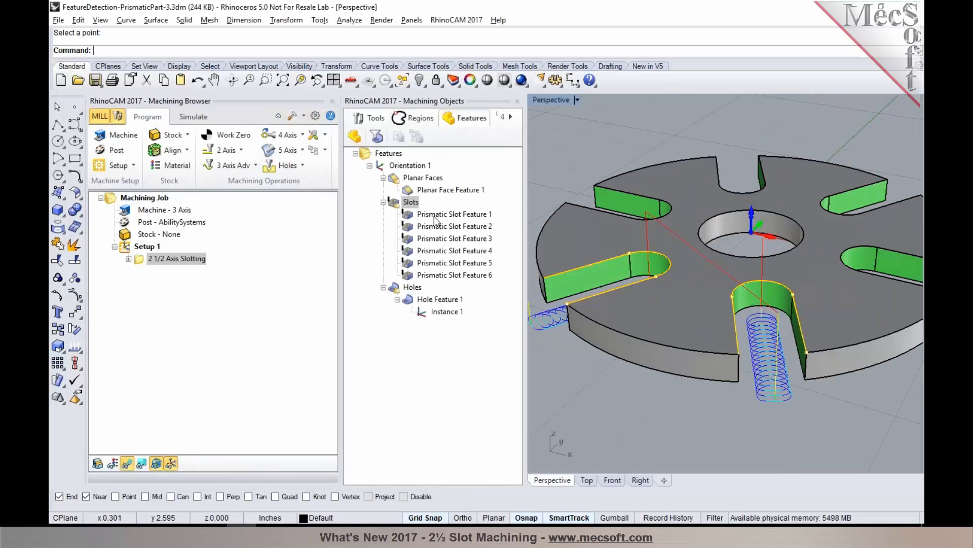
pyautogui.click(398, 205)
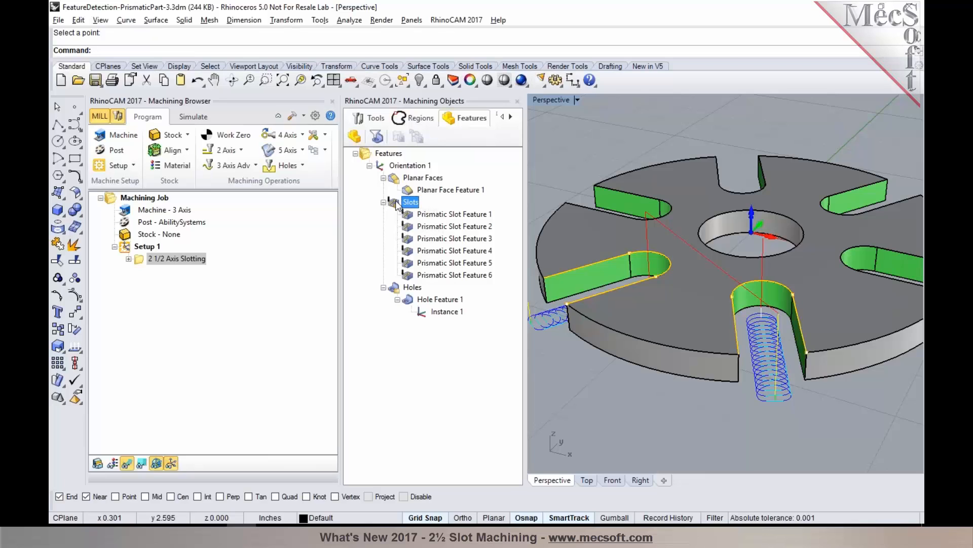
pyautogui.rightClick(398, 205)
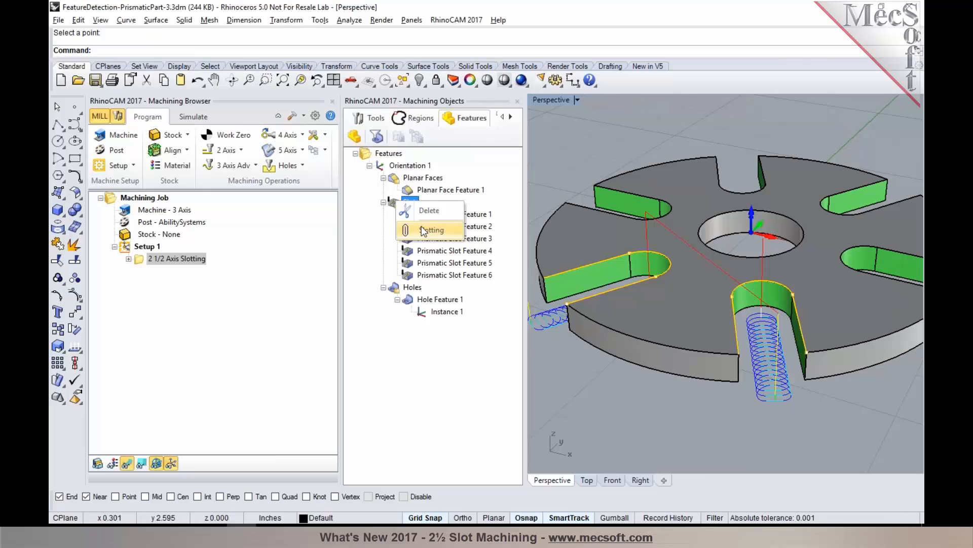
pyautogui.click(921, 144)
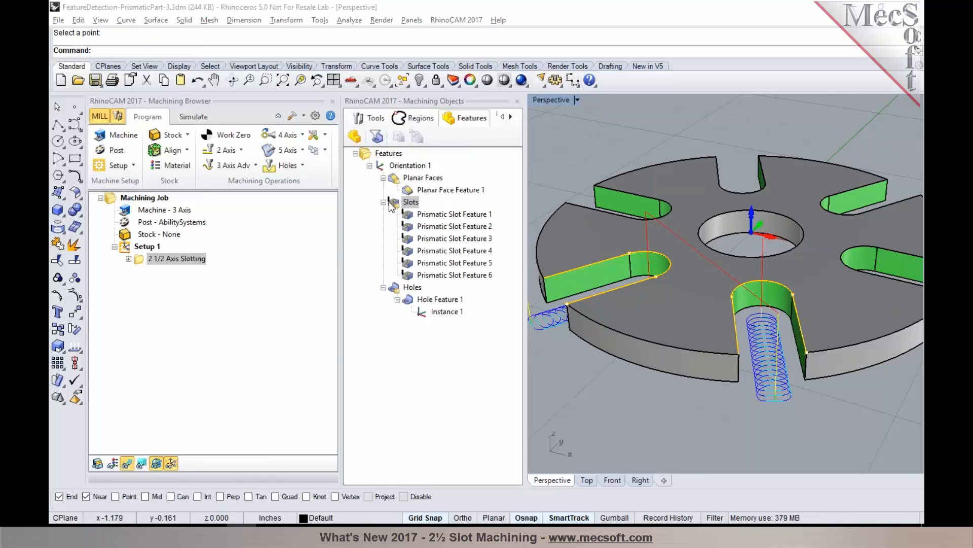
pyautogui.click(408, 202)
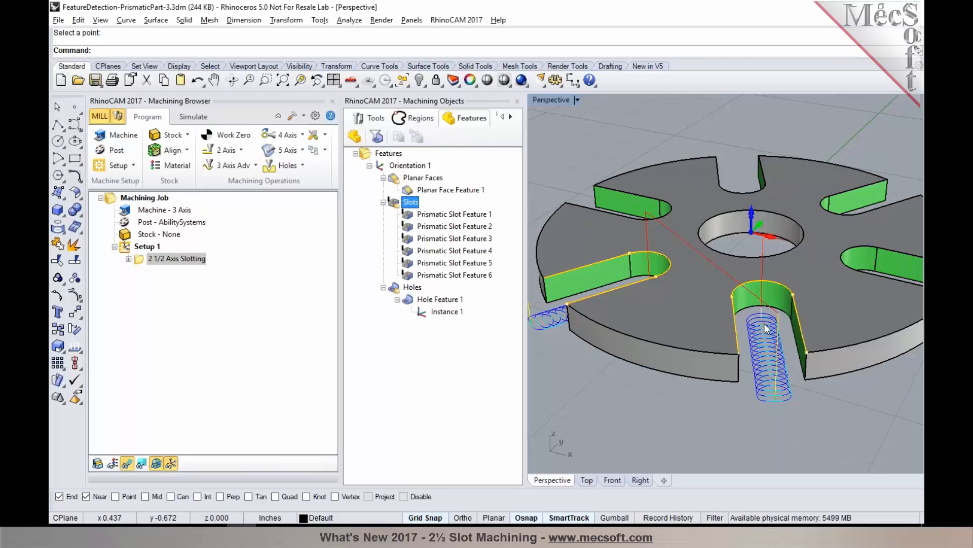
pyautogui.rightClick(404, 206)
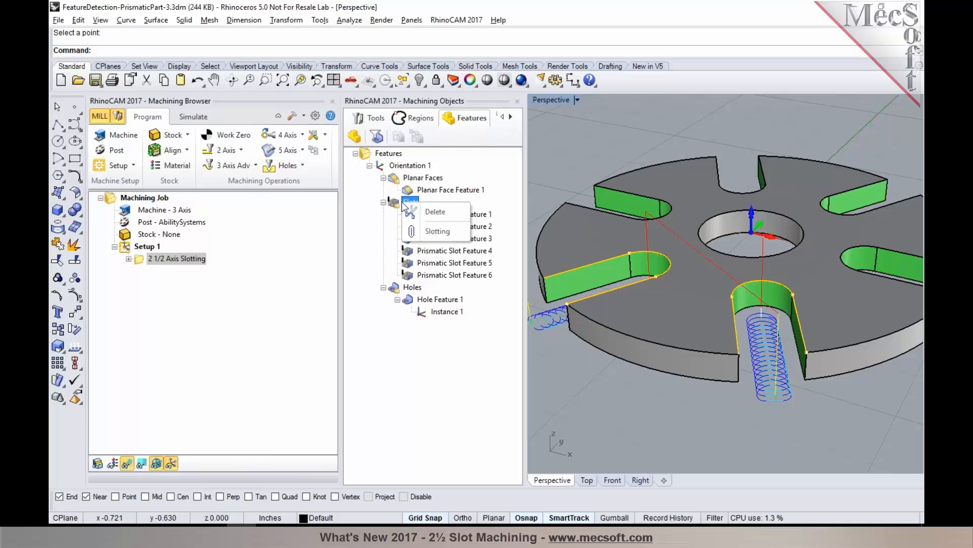
pyautogui.click(435, 231)
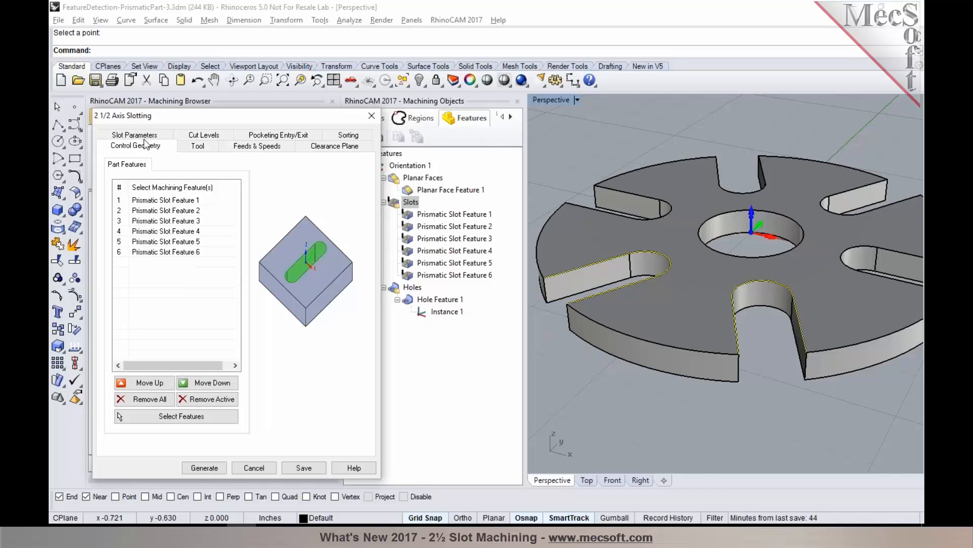
# Step: Check the tool and cut levels of the feature-based slotting operation and generate its toolpath for all slots
pyautogui.click(191, 148)
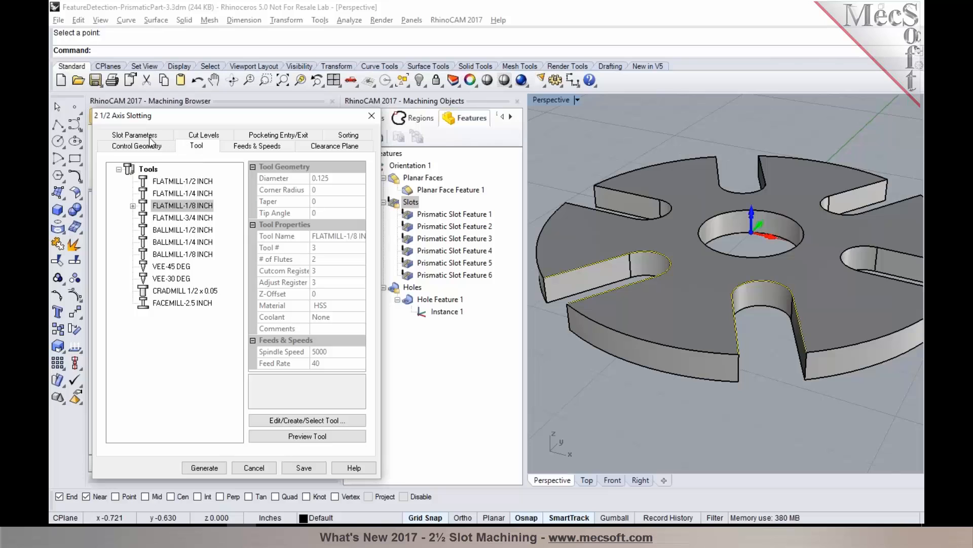
pyautogui.click(193, 136)
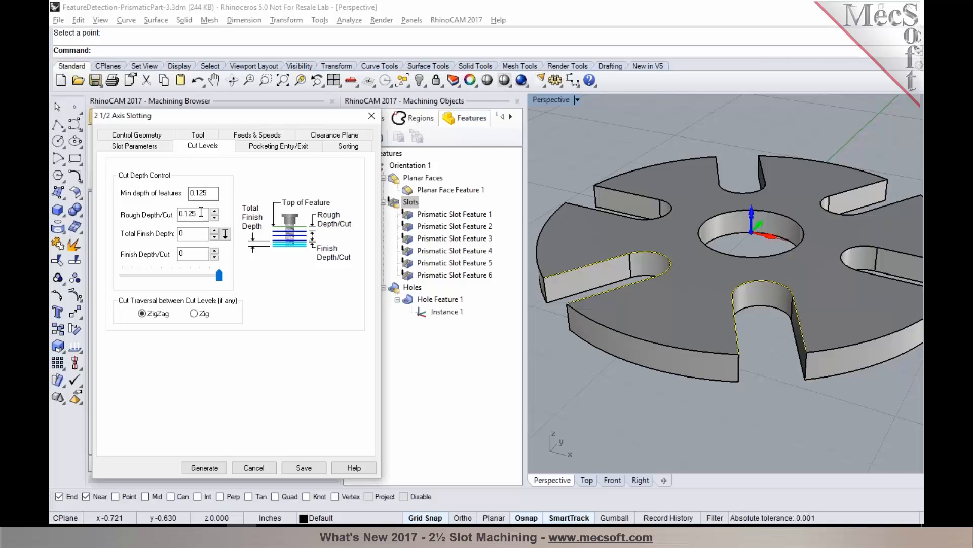
pyautogui.click(202, 470)
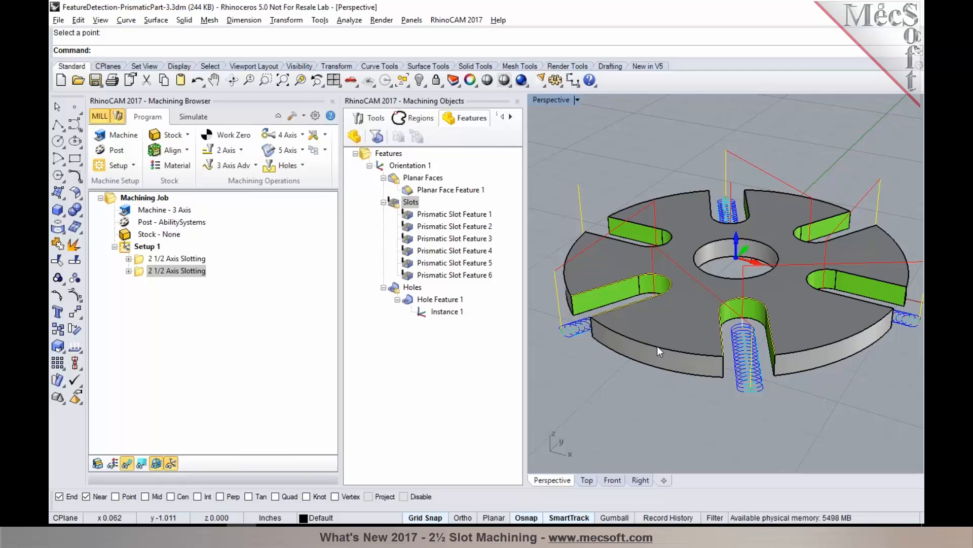
# Step: Set the rough depth per cut of the feature-based slotting operation to 0.0625 and regenerate its toolpath
pyautogui.click(140, 272)
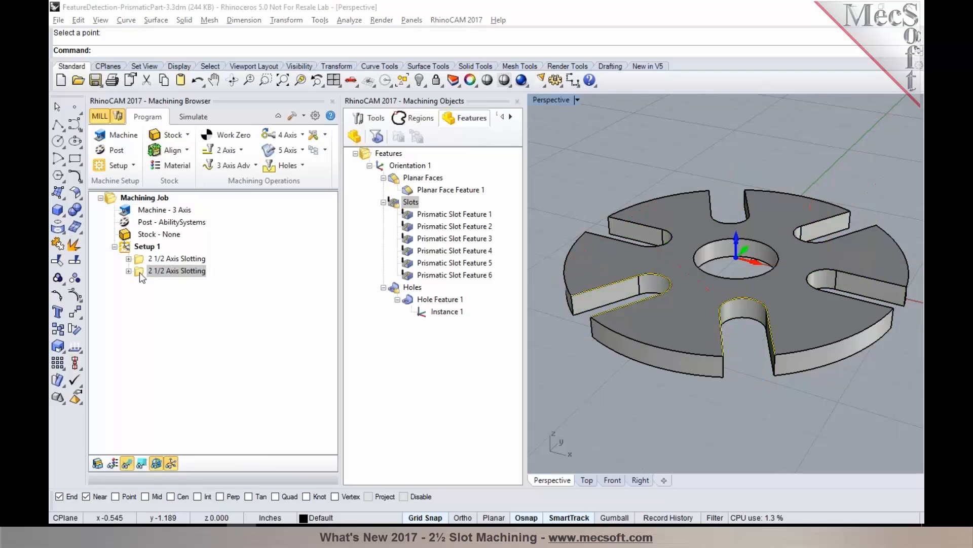
pyautogui.doubleClick(140, 273)
pyautogui.click(198, 137)
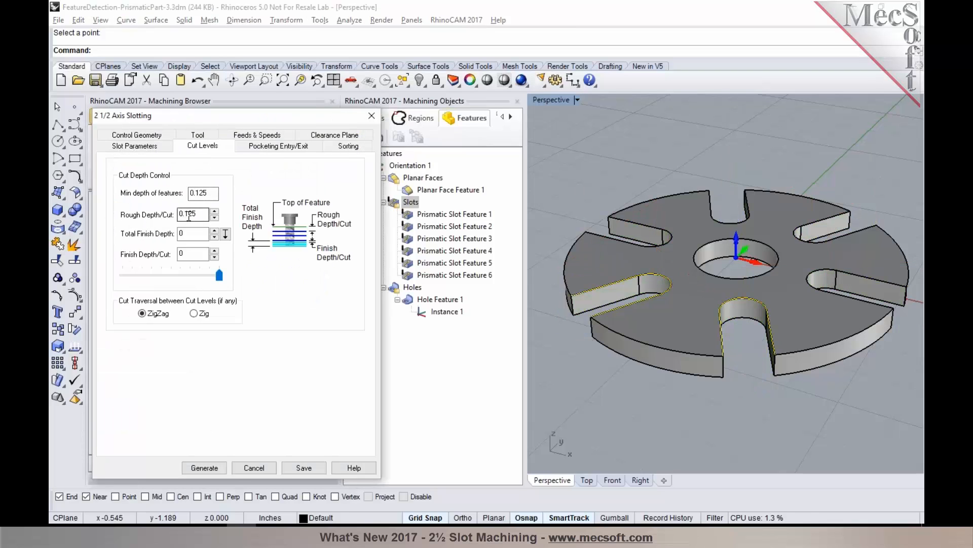
pyautogui.moveTo(199, 214); pyautogui.dragTo(176, 214)
pyautogui.write('0.0625')
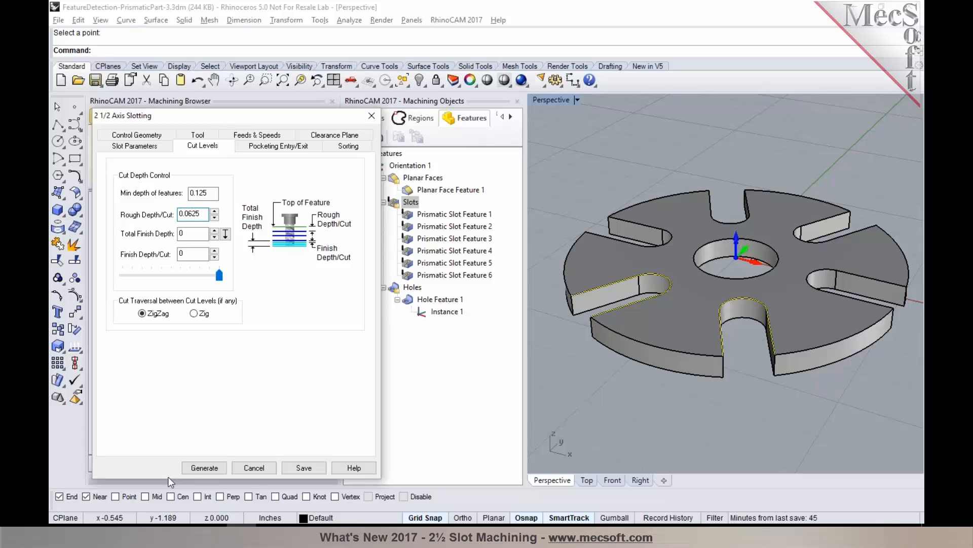
pyautogui.click(205, 467)
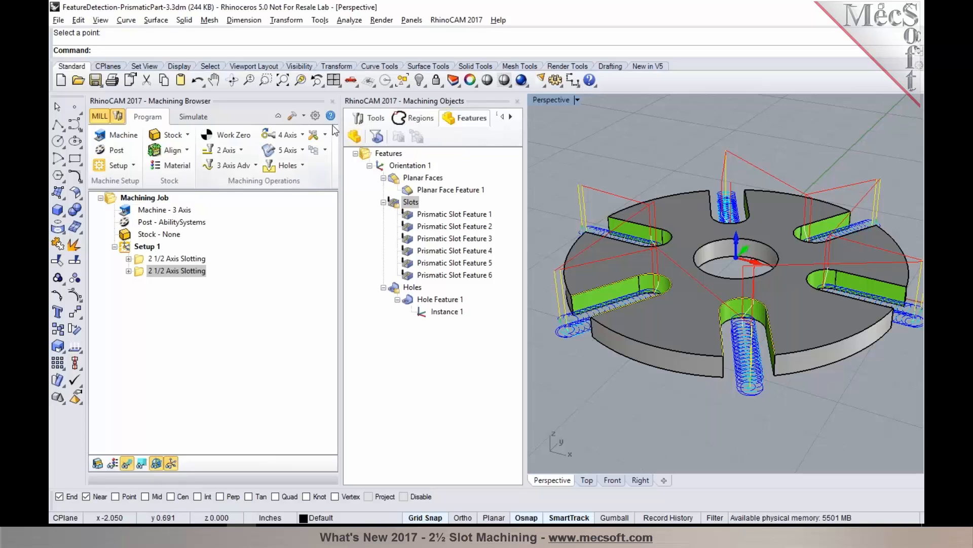
pyautogui.click(368, 119)
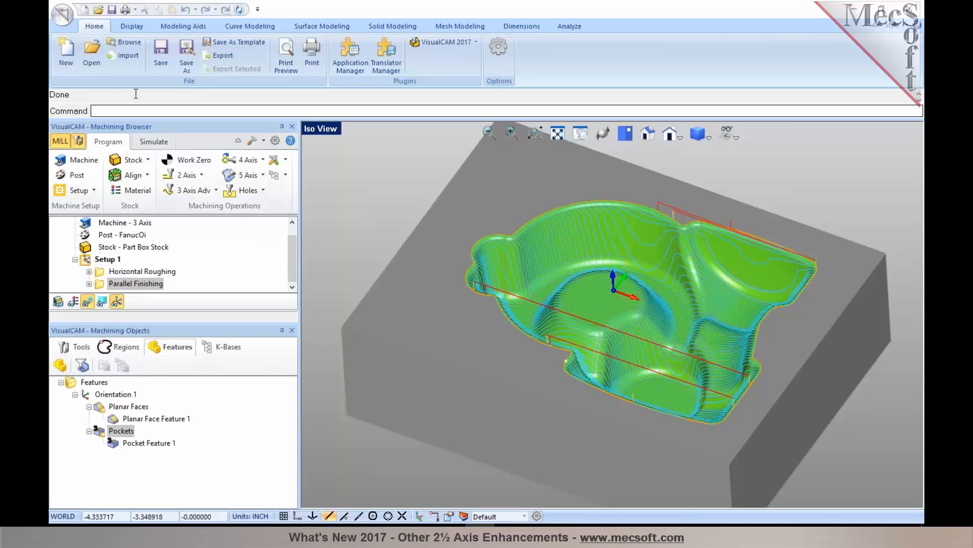
# Step: In VisualCAD, open the part file 2Axis_Roughing.vcp and hide the construction grid in the view
pyautogui.click(92, 56)
pyautogui.click(517, 191)
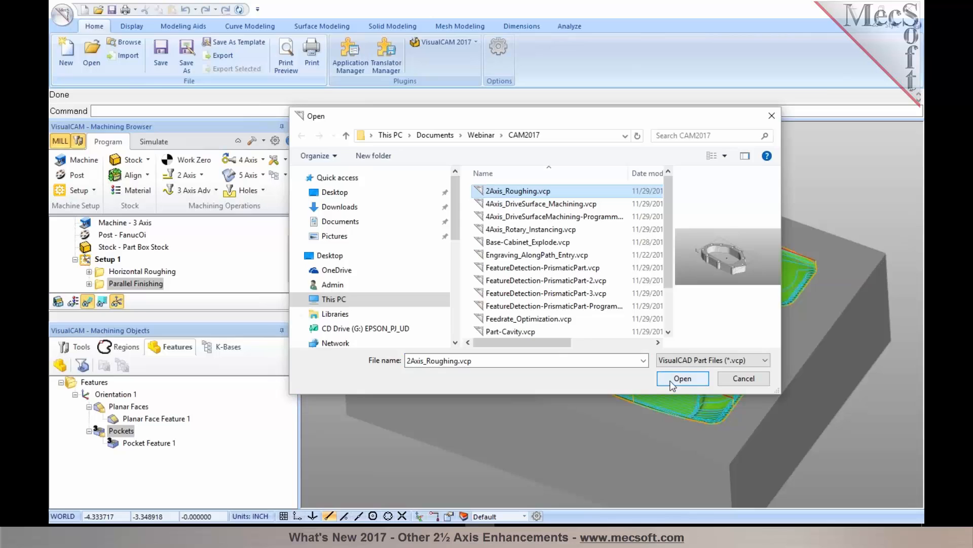
pyautogui.click(683, 378)
pyautogui.click(528, 291)
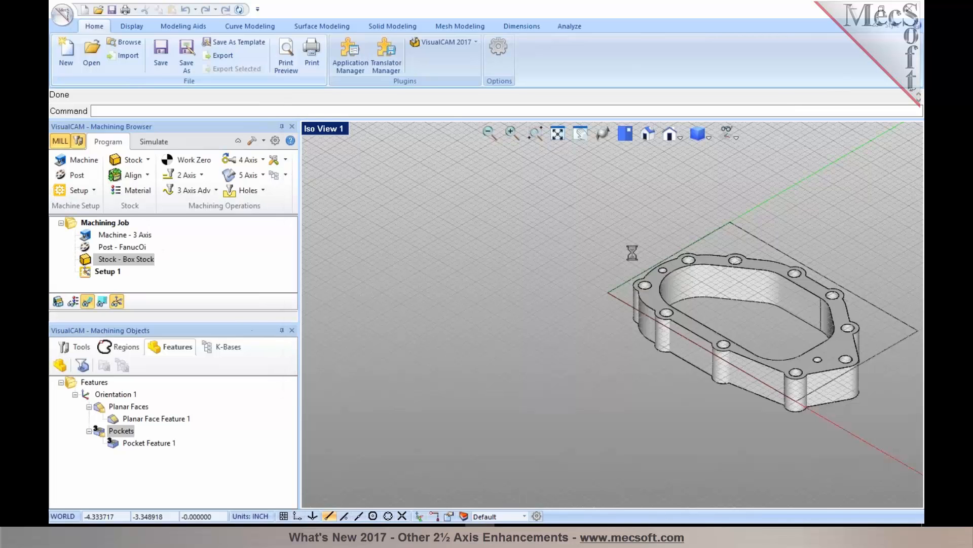
pyautogui.scroll(2, 527, 256)
pyautogui.moveTo(575, 278)
pyautogui.mouseDown(button='middle')
pyautogui.moveTo(582, 293)
pyautogui.moveTo(573, 286)
pyautogui.moveTo(588, 284)
pyautogui.mouseUp(button='middle')
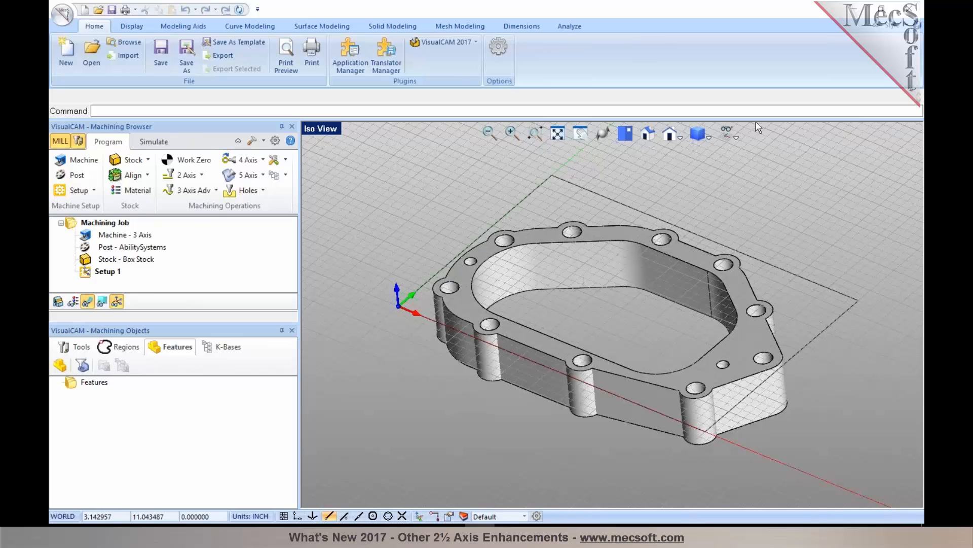
pyautogui.click(736, 137)
pyautogui.click(744, 150)
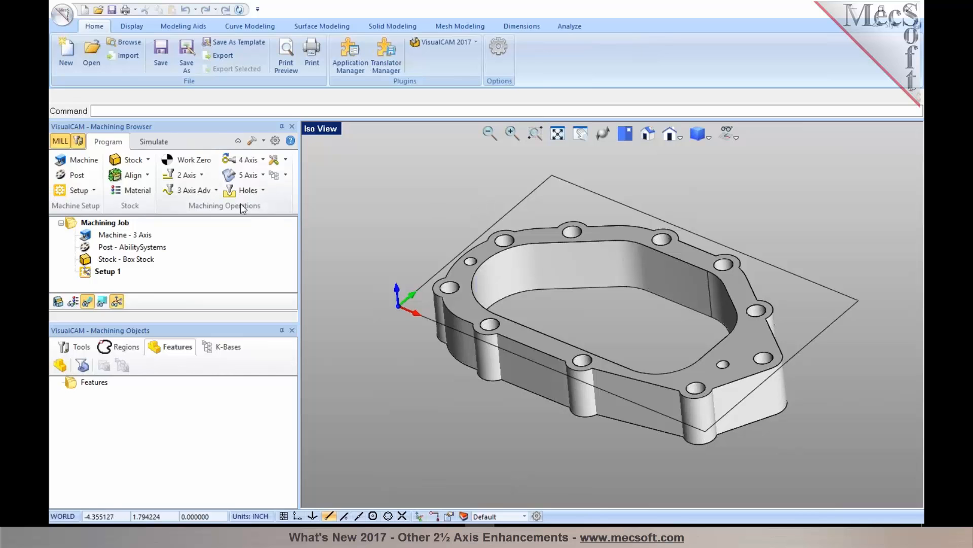
# Step: Create a 2 1/2 Axis Facing operation with the rectangular outline around the part as its machining region
pyautogui.click(203, 176)
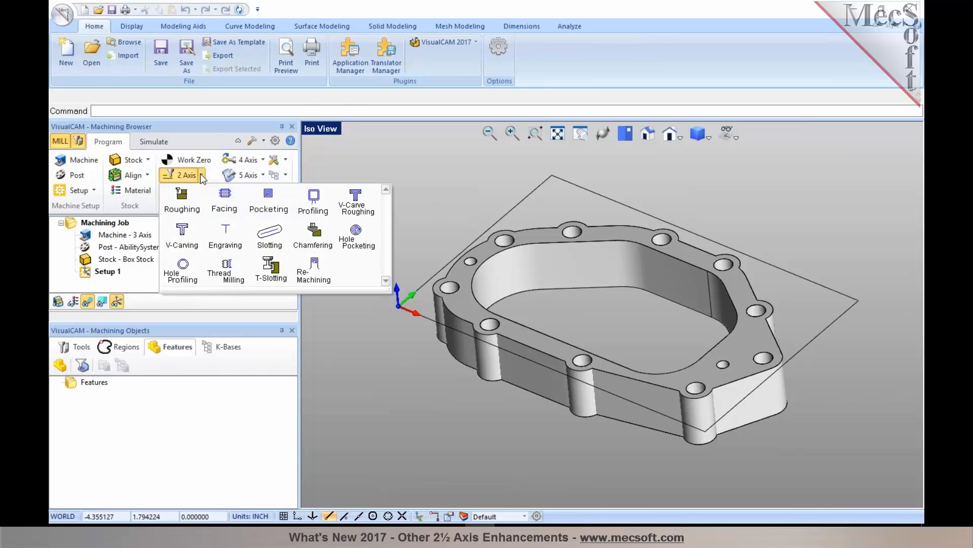
pyautogui.click(219, 209)
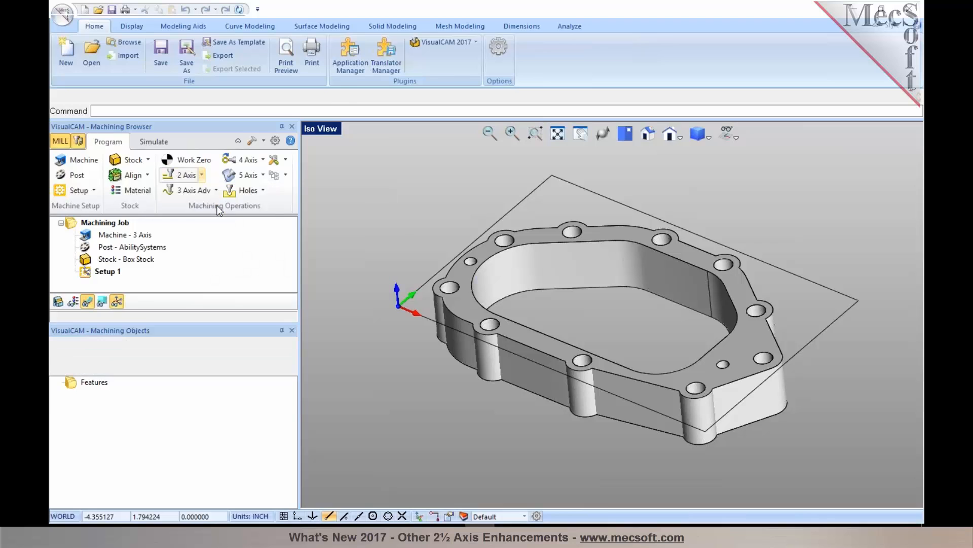
pyautogui.click(167, 274)
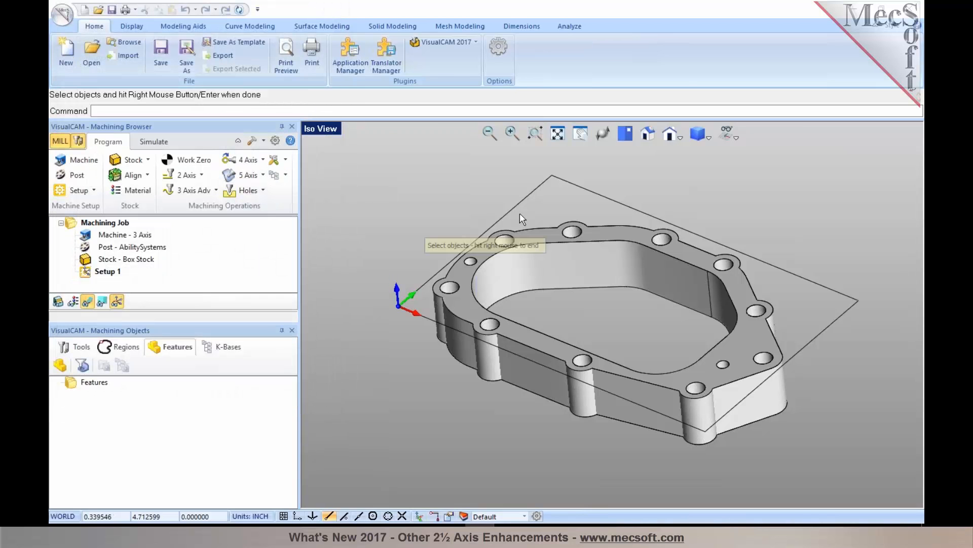
pyautogui.click(516, 210)
pyautogui.rightClick(516, 209)
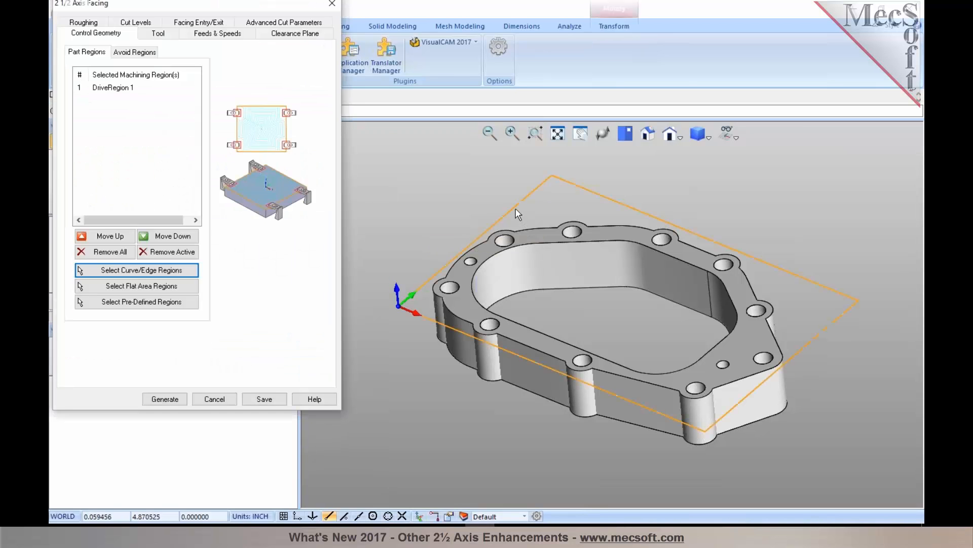
# Step: Assign FACEMILL-2 INCH as the facing tool and turn on cut corner rounding
pyautogui.click(169, 32)
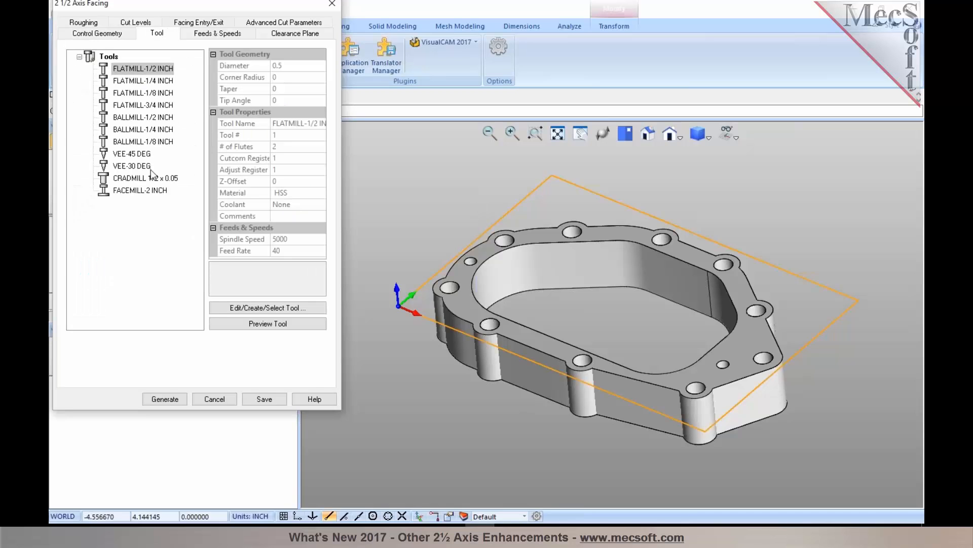
pyautogui.click(151, 191)
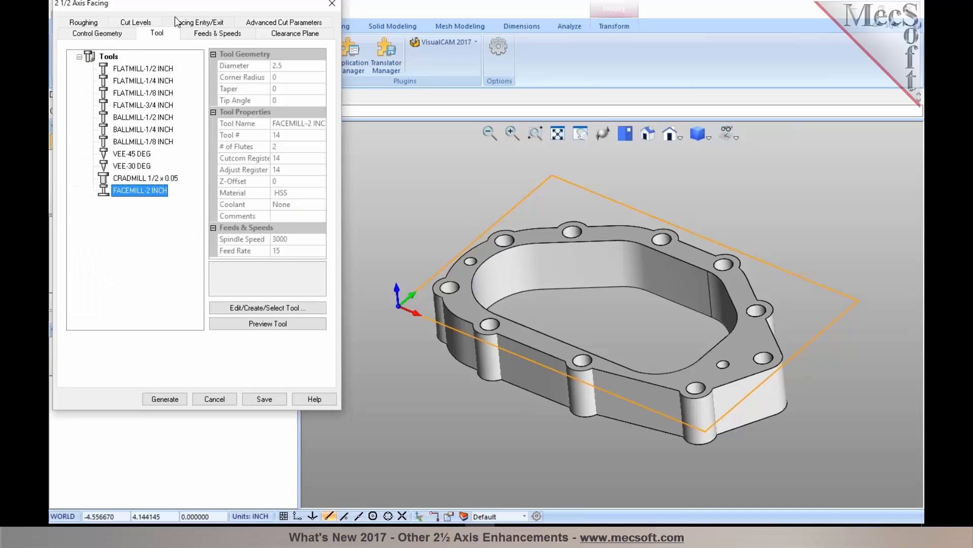
pyautogui.click(261, 24)
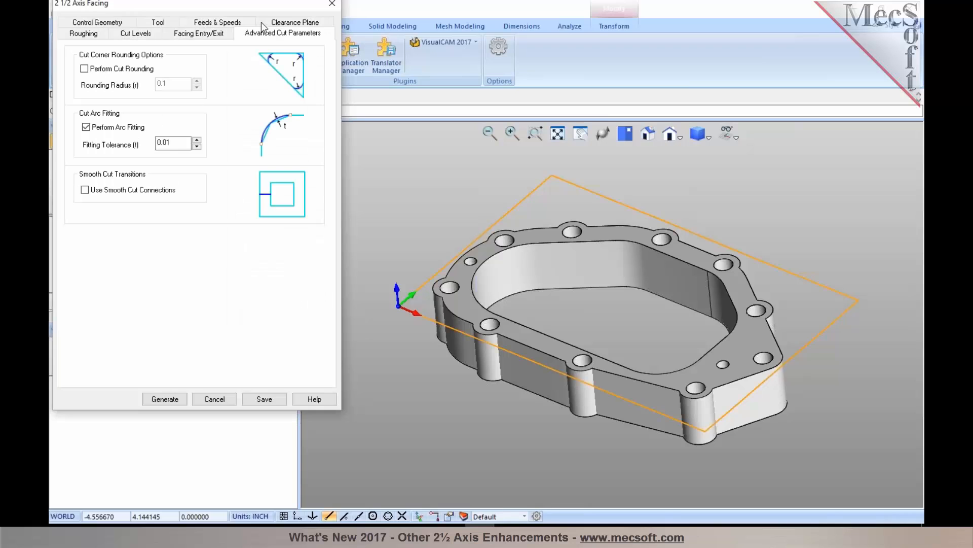
pyautogui.click(111, 71)
# Step: Generate the 2 1/2 Axis Facing toolpath and inspect the connections between its passes up close
pyautogui.click(165, 399)
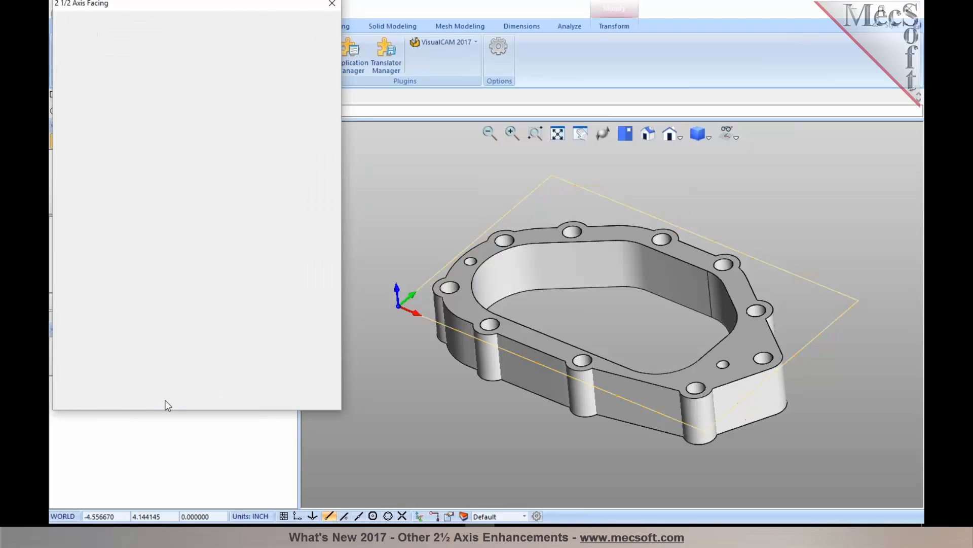
pyautogui.scroll(4, 508, 174)
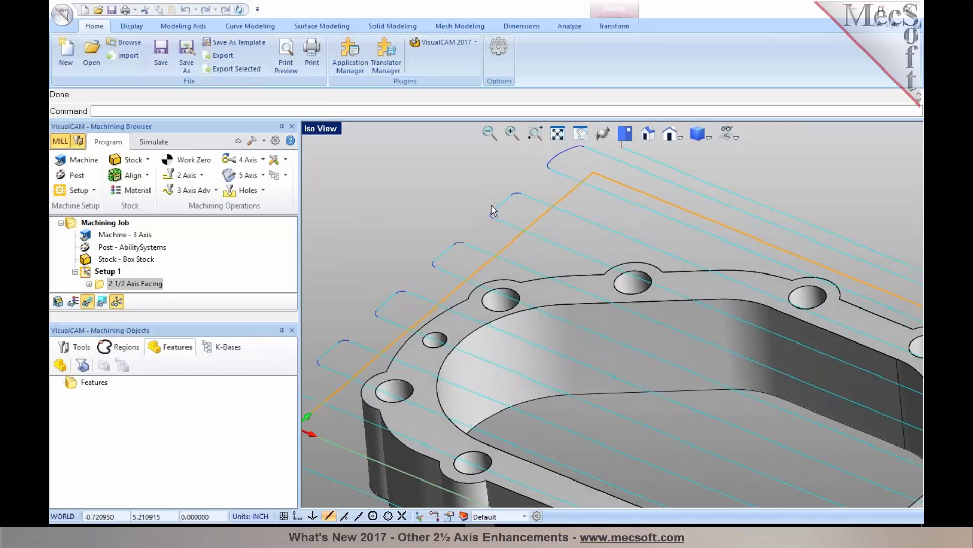
pyautogui.scroll(-4, 467, 217)
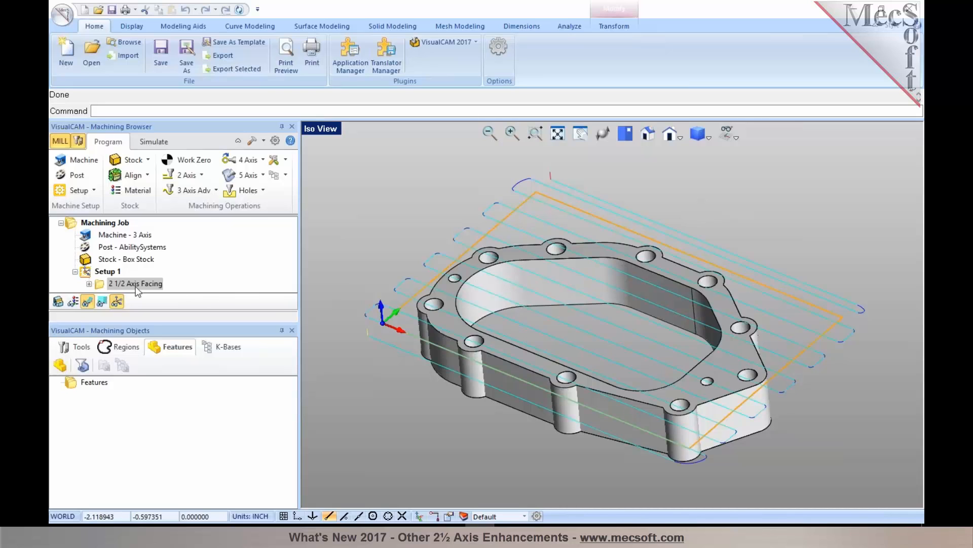
# Step: Review the roughing cut pattern, direction and stepover settings of the existing 2 1/2 Axis Facing operation without changing them
pyautogui.click(103, 285)
pyautogui.doubleClick(104, 285)
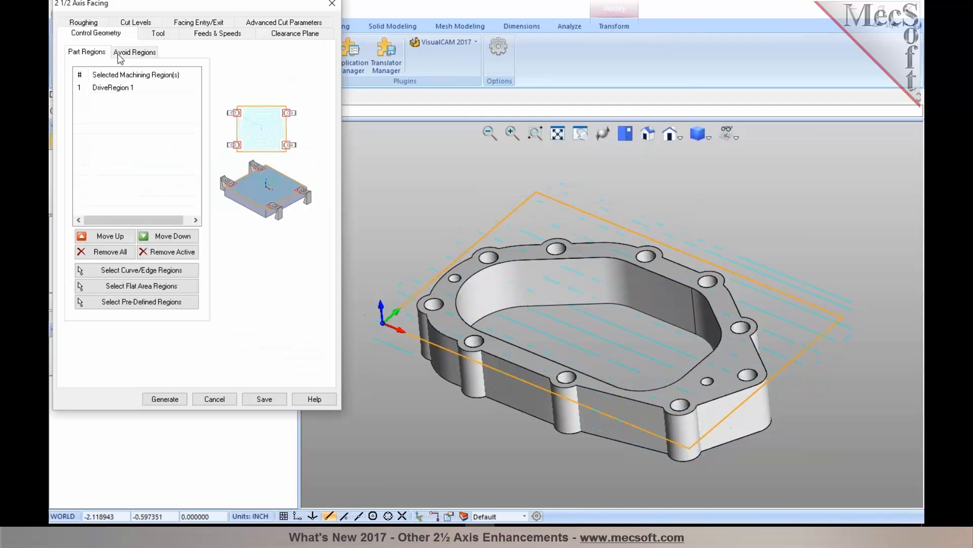
pyautogui.click(85, 24)
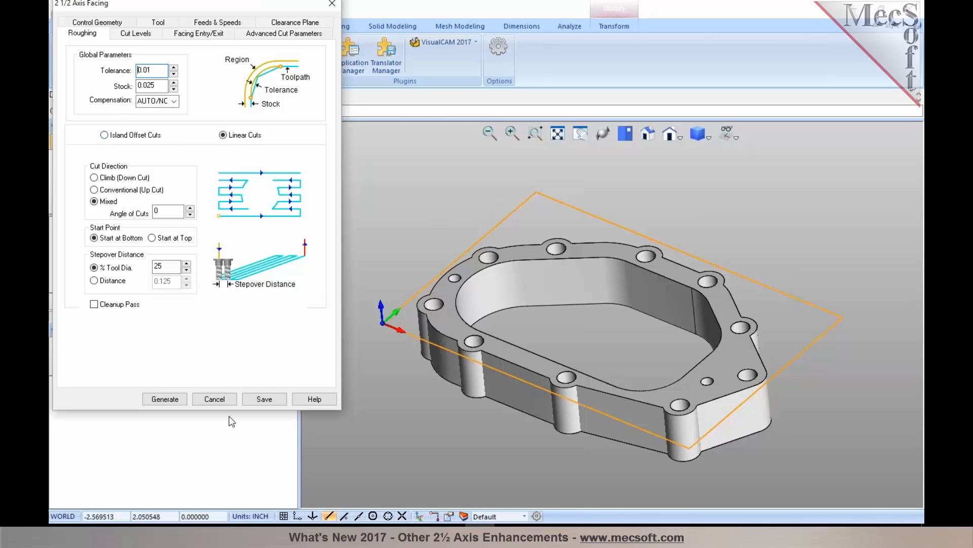
pyautogui.click(214, 399)
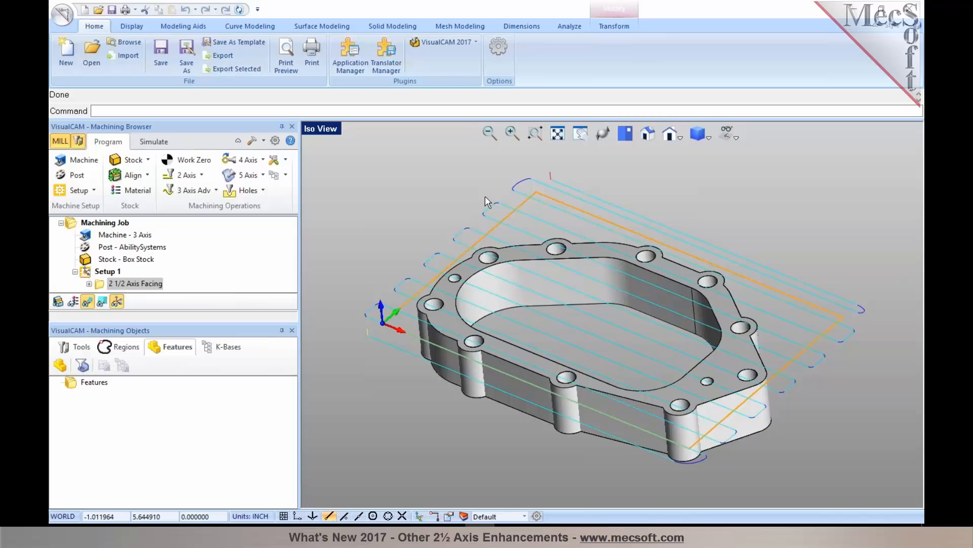
# Step: Create a 2 1/2 Axis Roughing operation with the part's outer top edge as its only machining region and FLATMILL-1/2 INCH as the tool
pyautogui.click(203, 177)
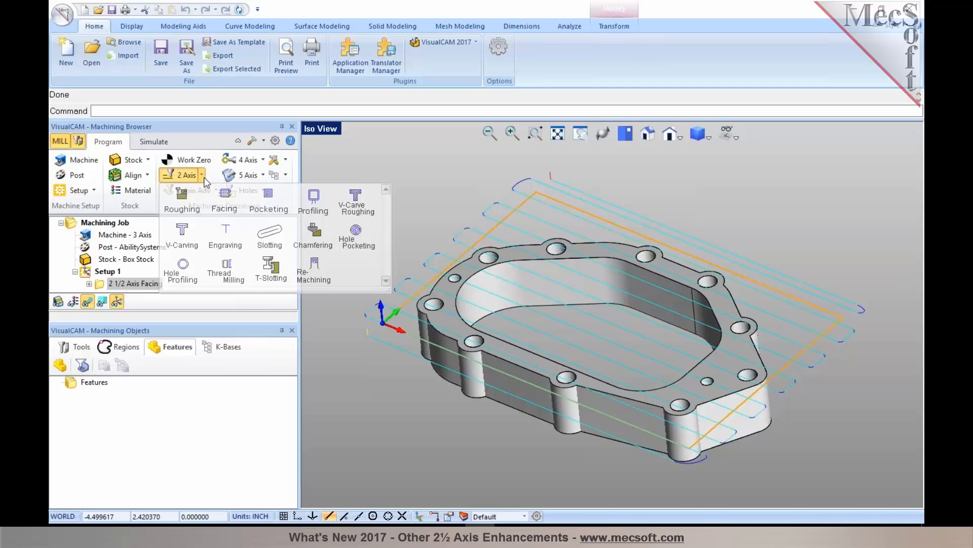
pyautogui.click(196, 212)
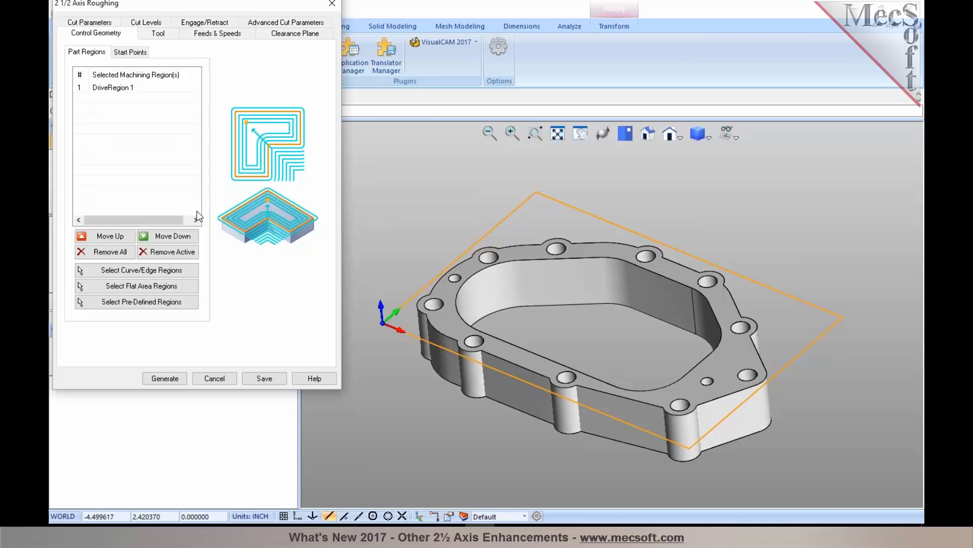
pyautogui.click(107, 252)
pyautogui.click(130, 269)
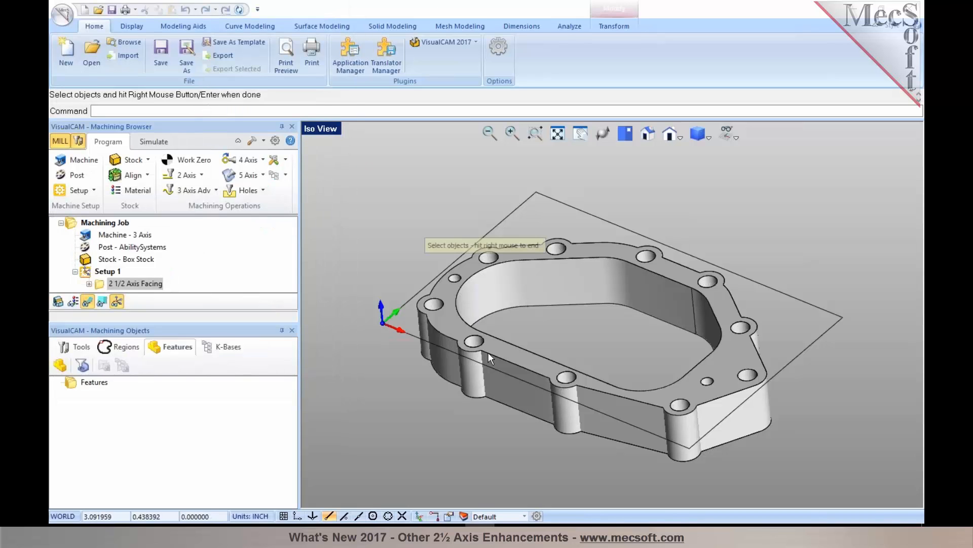
pyautogui.click(489, 355)
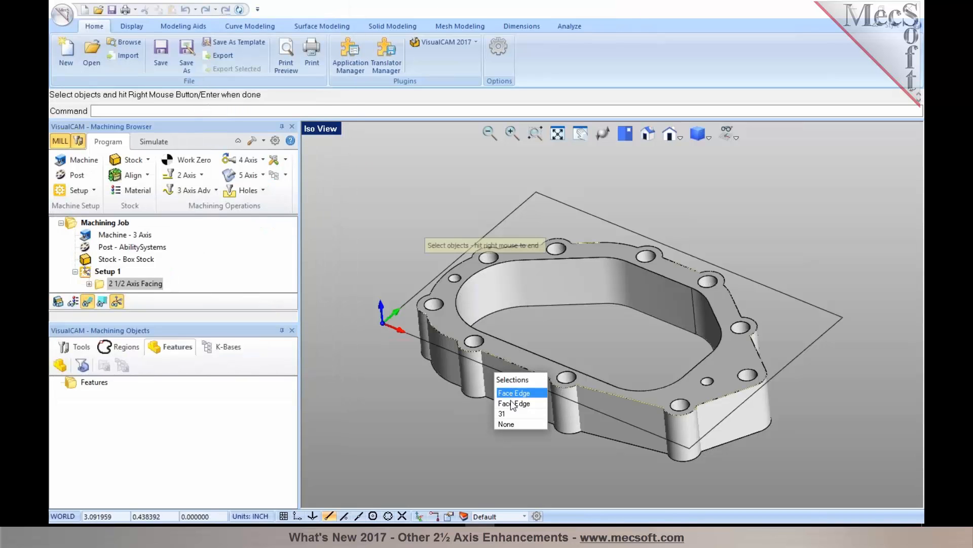
pyautogui.click(511, 413)
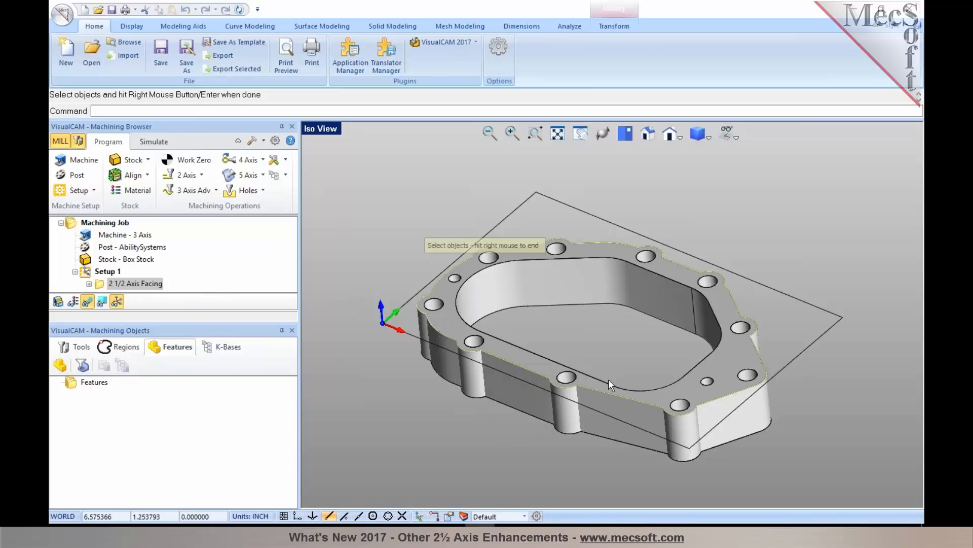
pyautogui.rightClick(548, 337)
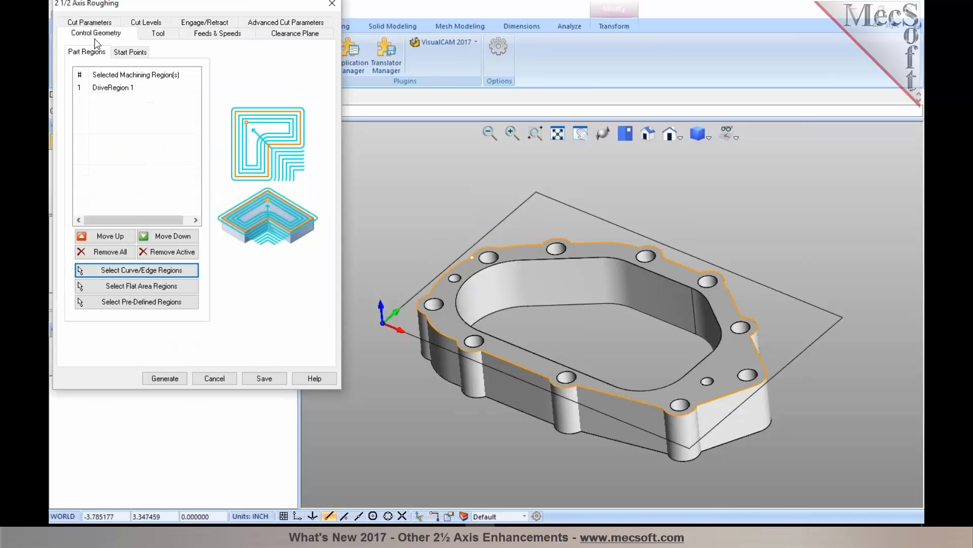
pyautogui.click(152, 34)
pyautogui.click(128, 68)
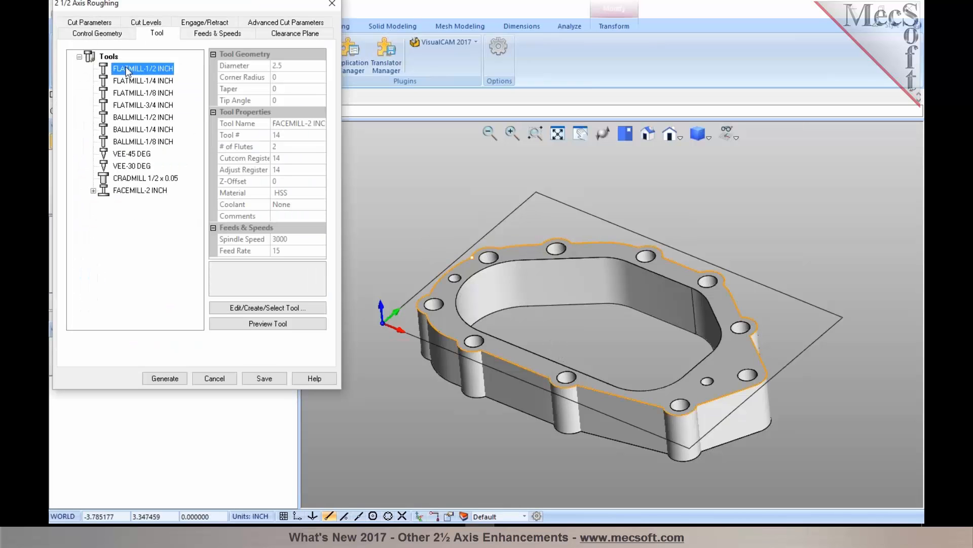
# Step: Review the cavity/pocket and core/facing cut patterns of the roughing operation and generate its toolpath with facing patterns used for core regions
pyautogui.click(100, 24)
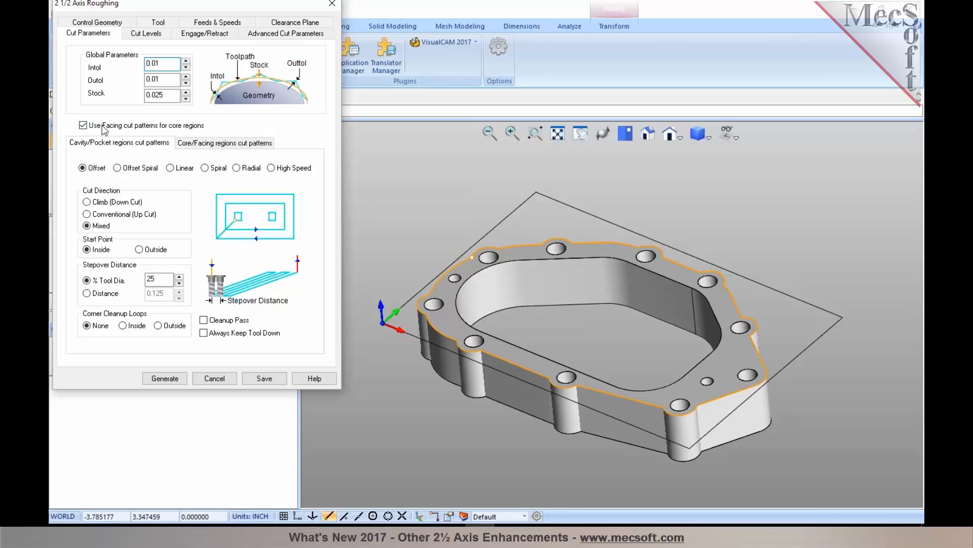
pyautogui.moveTo(126, 5); pyautogui.dragTo(139, 28)
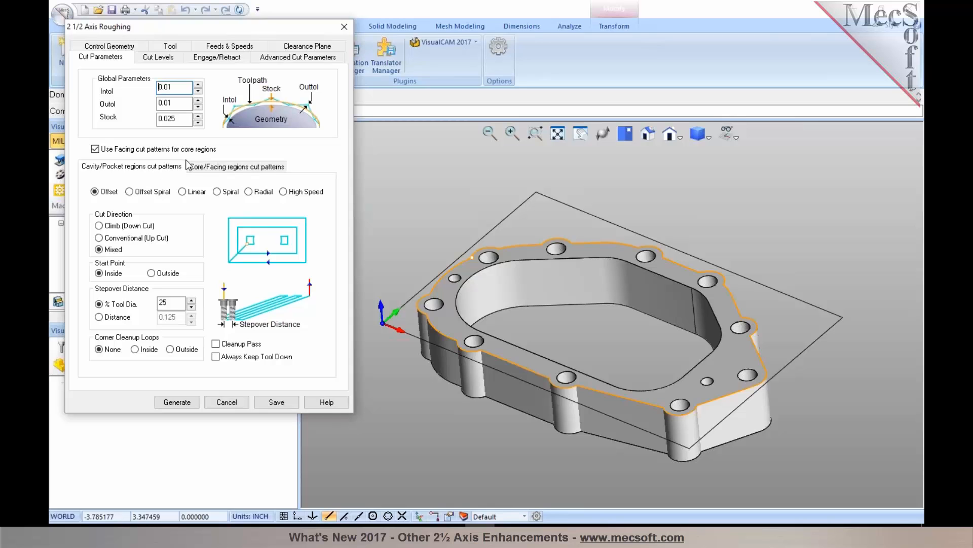
pyautogui.click(213, 169)
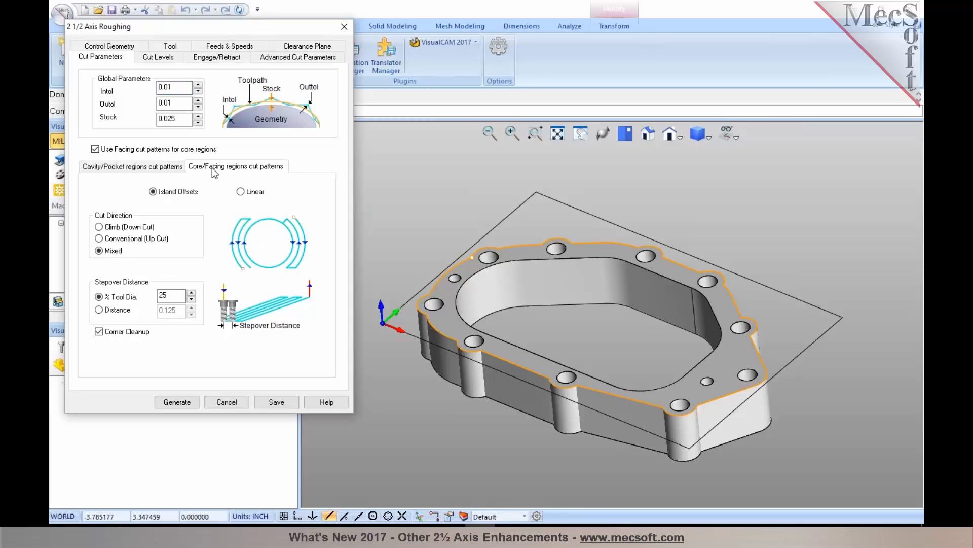
pyautogui.click(159, 169)
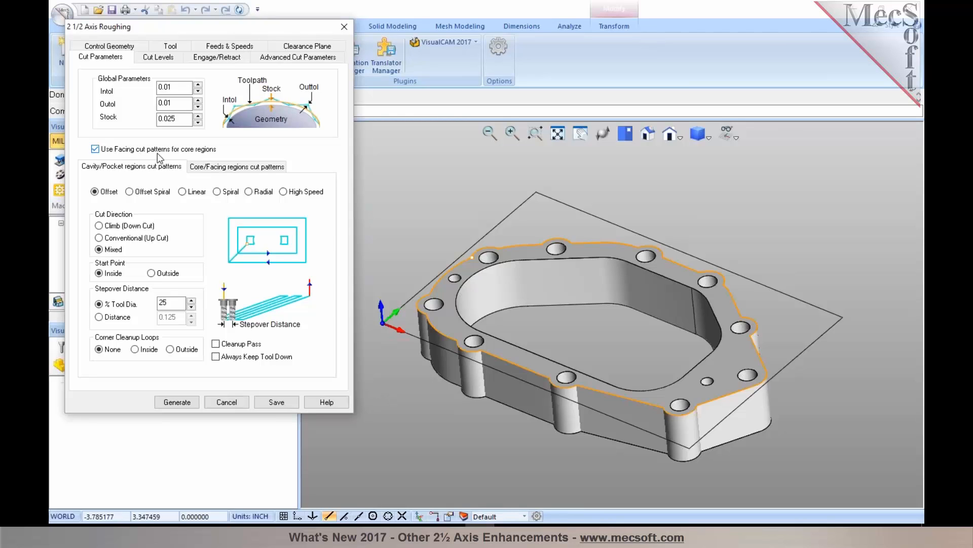
pyautogui.click(211, 168)
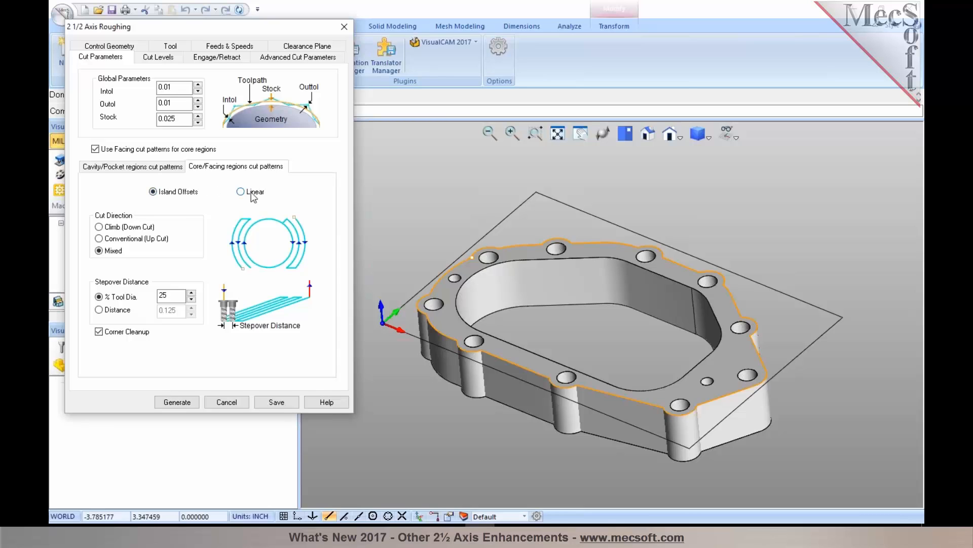
pyautogui.click(176, 169)
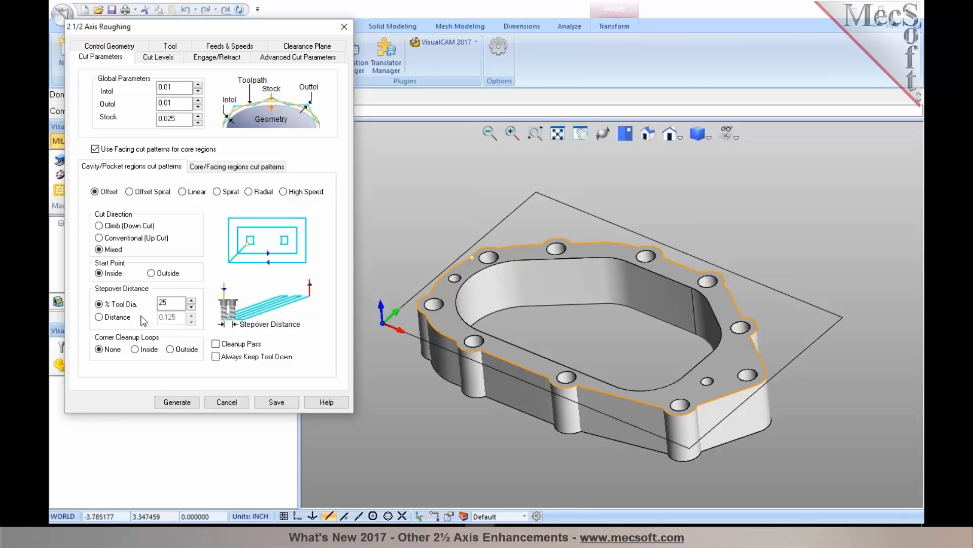
pyautogui.click(172, 402)
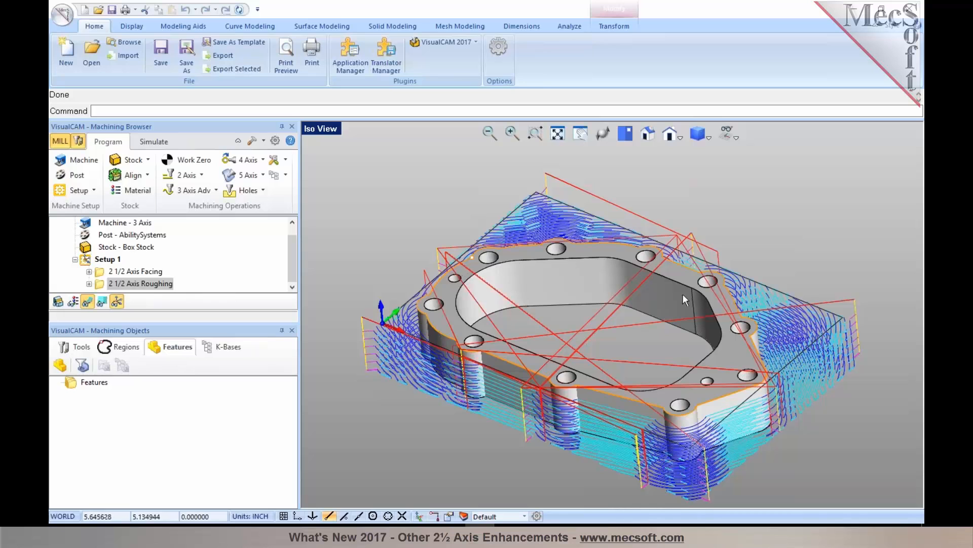
# Step: Turn on cut corner rounding for the 2 1/2 Axis Roughing operation and regenerate its toolpath
pyautogui.doubleClick(105, 284)
pyautogui.click(280, 23)
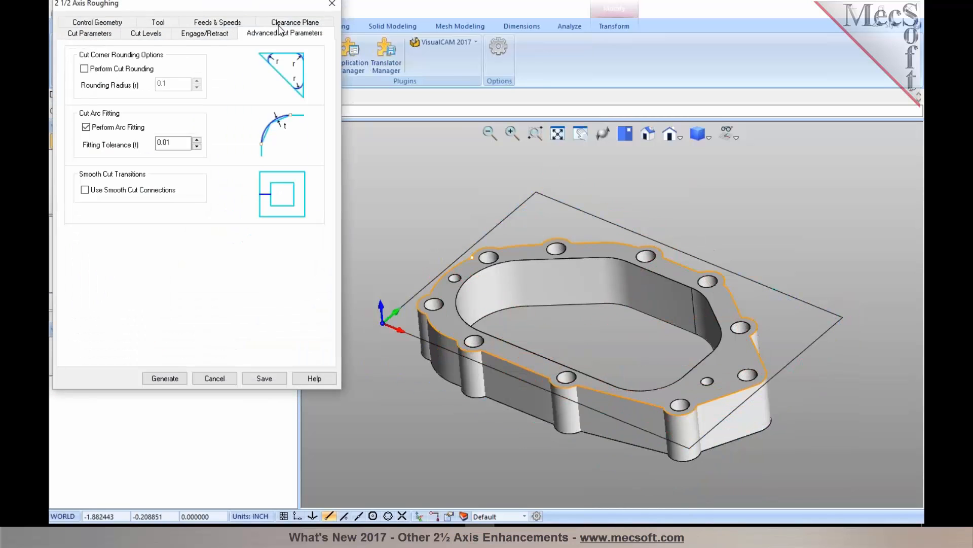
pyautogui.click(131, 73)
pyautogui.click(165, 378)
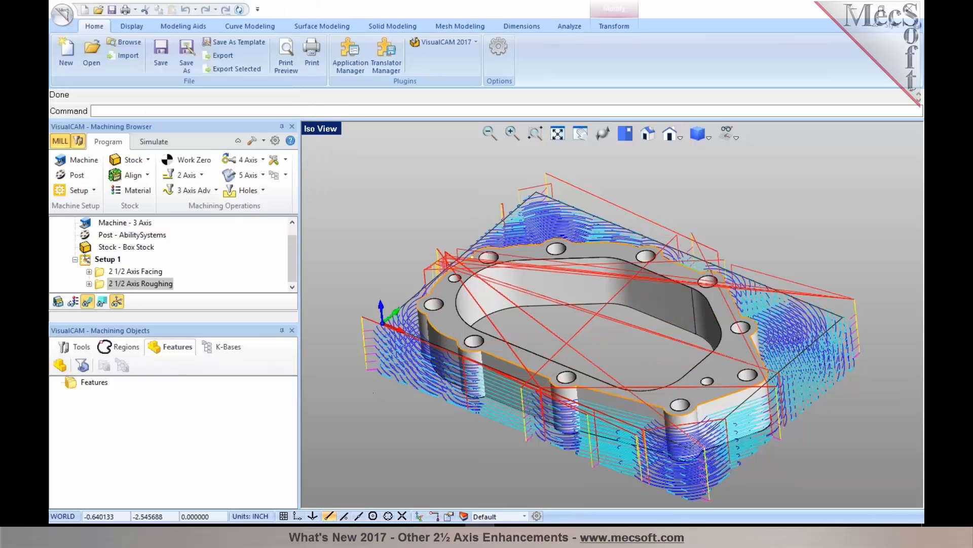
# Step: Isolate the roughing toolpath at the first Z level, -0.2250, examine its rounded cuts up close, and restore the display of all levels
pyautogui.click(101, 302)
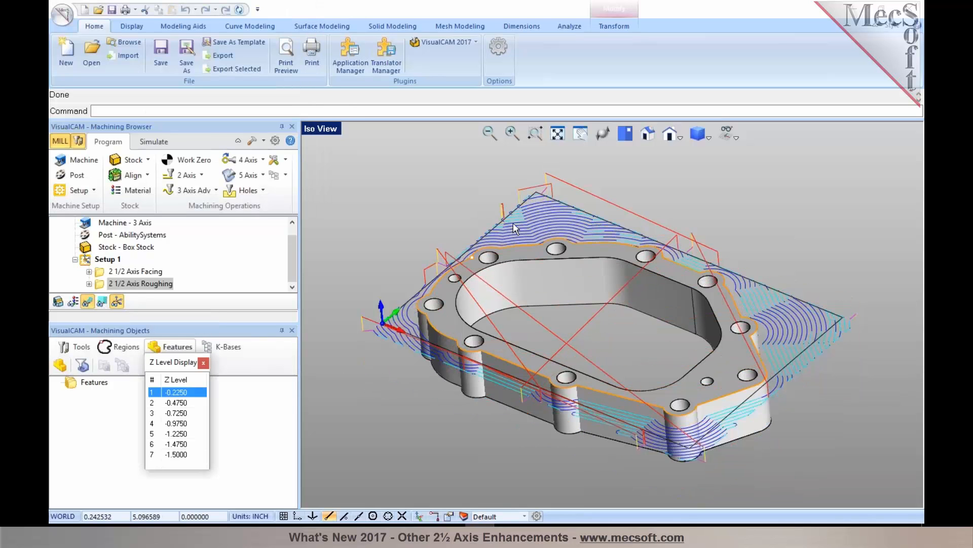
pyautogui.scroll(5, 822, 338)
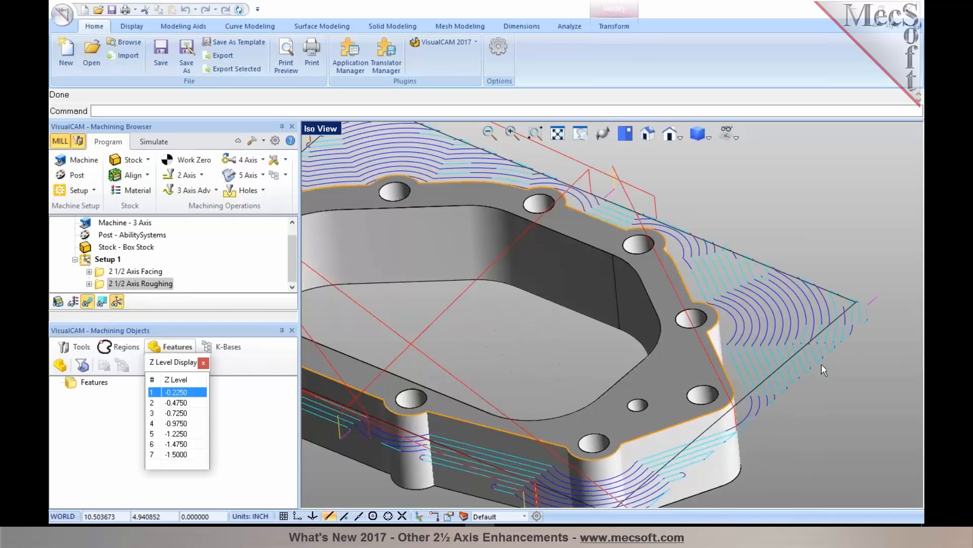
pyautogui.scroll(1, 818, 370)
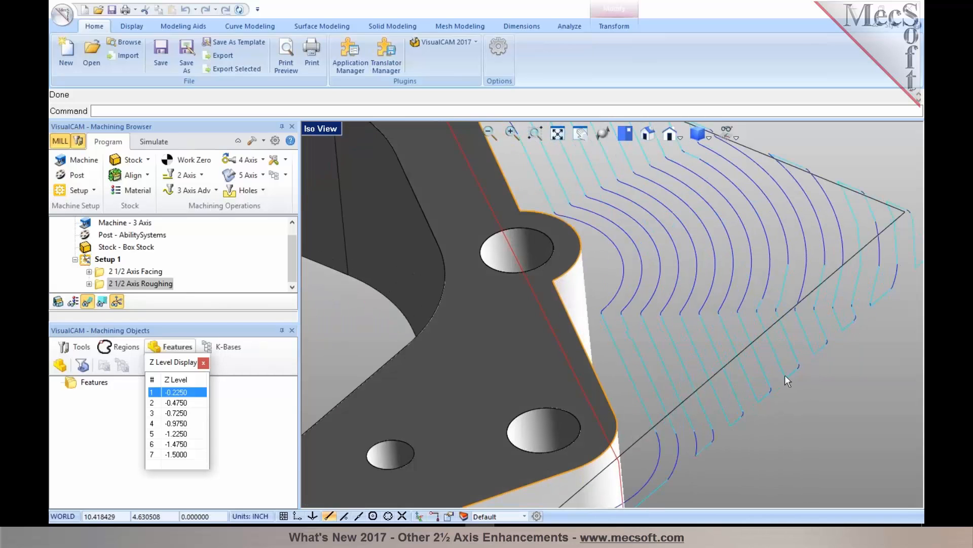
pyautogui.scroll(-3, 815, 307)
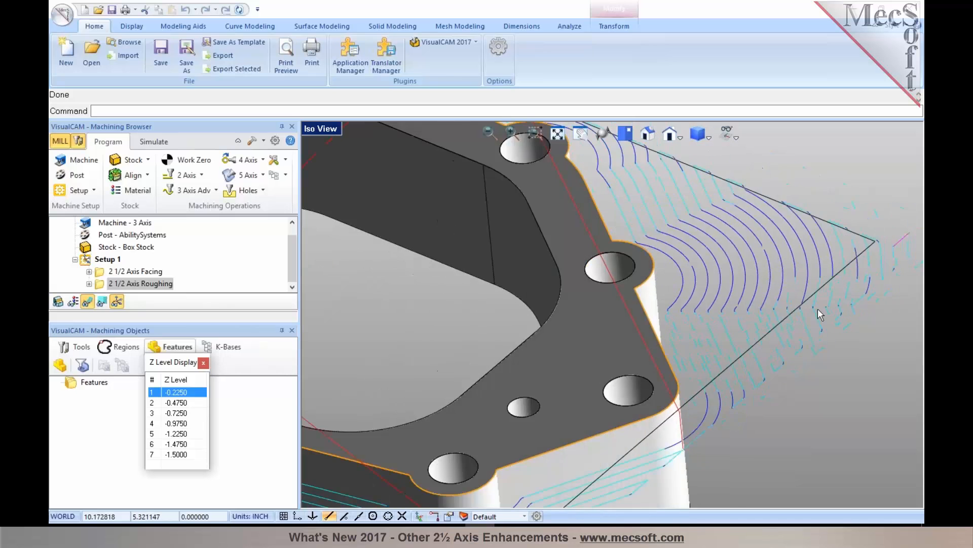
pyautogui.scroll(-5, 821, 308)
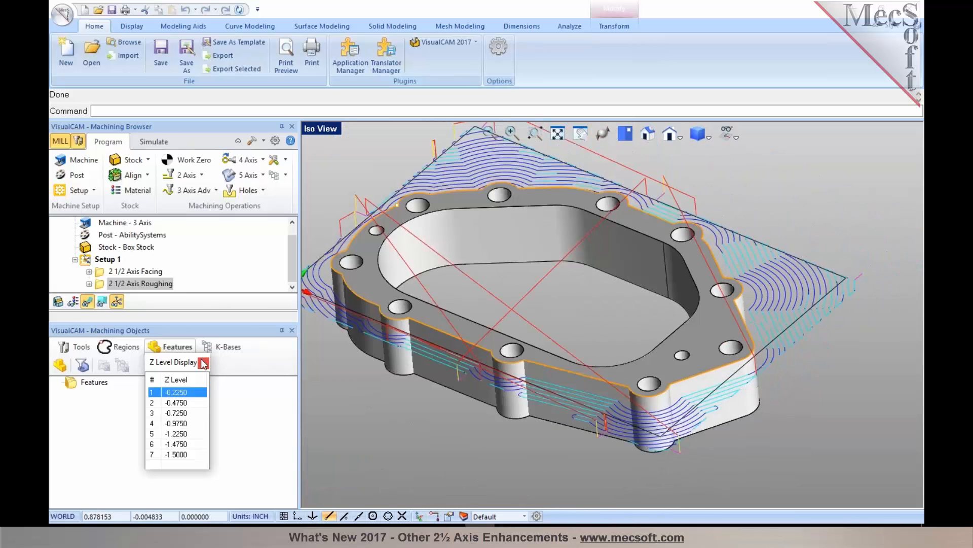
pyautogui.click(203, 362)
pyautogui.scroll(-2, 560, 392)
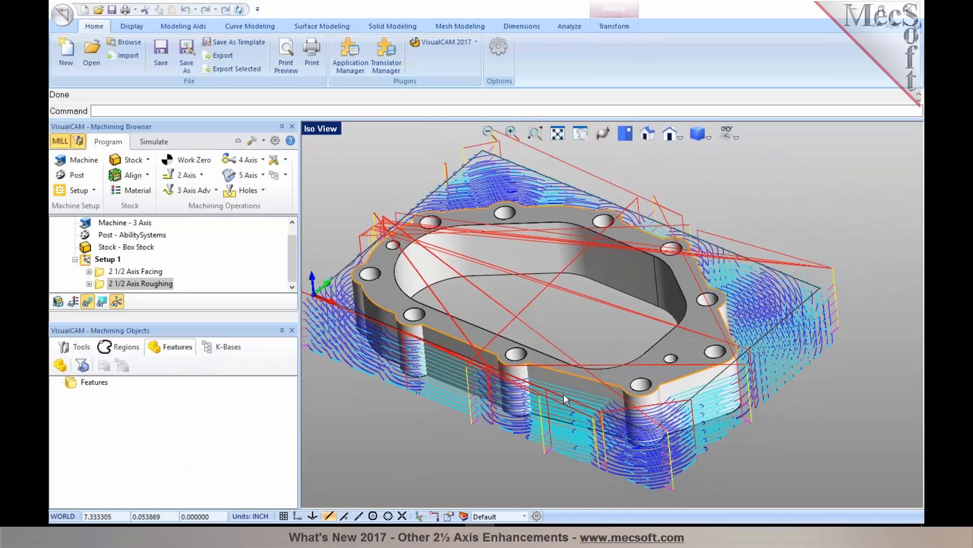
pyautogui.scroll(1, 471, 320)
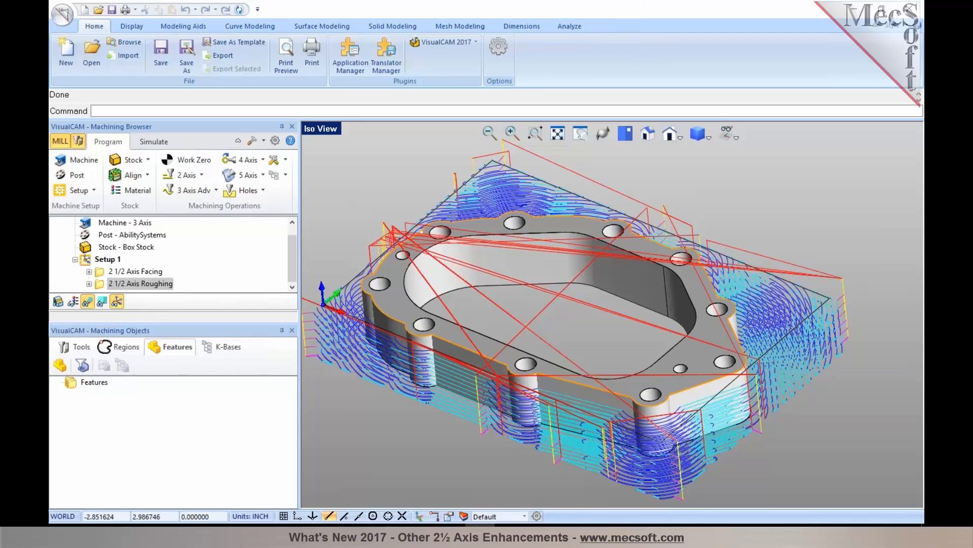
# Step: Create a 2 1/2 Axis Pocketing operation with the top edge of the part's central cavity as its machining region
pyautogui.click(202, 175)
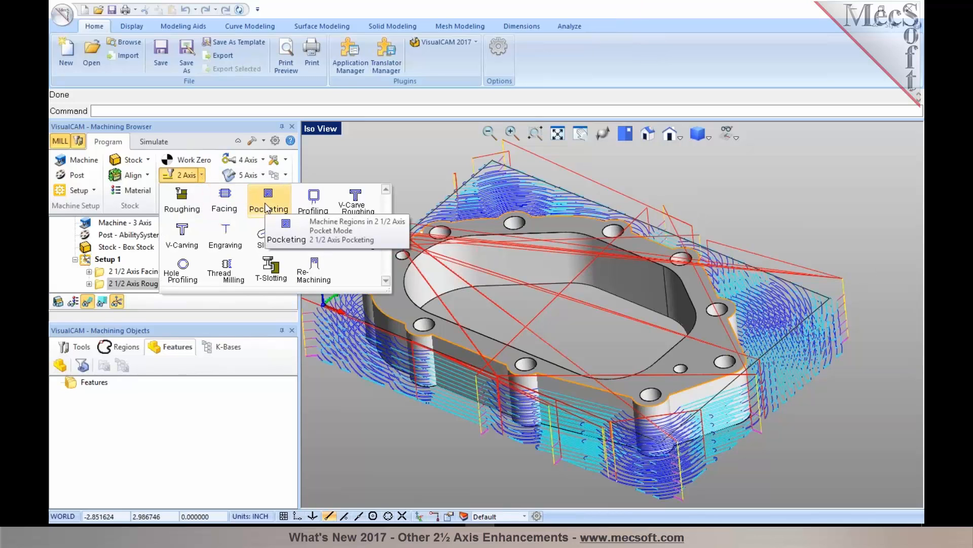
pyautogui.click(267, 203)
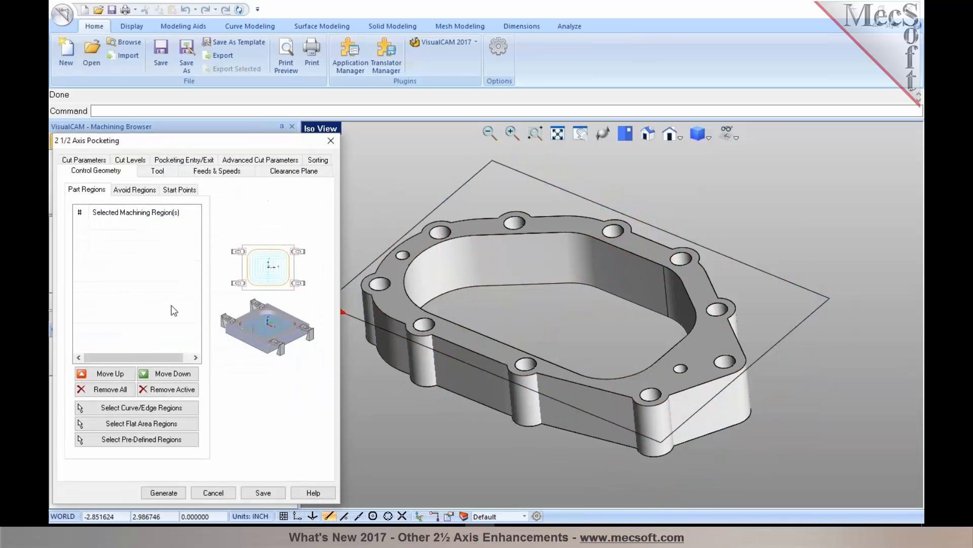
pyautogui.click(181, 408)
pyautogui.click(414, 292)
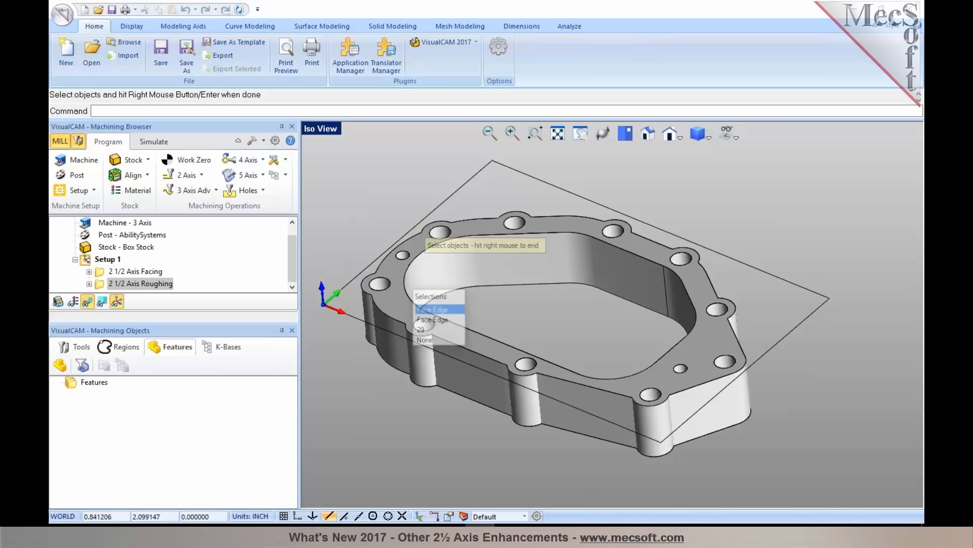
pyautogui.click(424, 331)
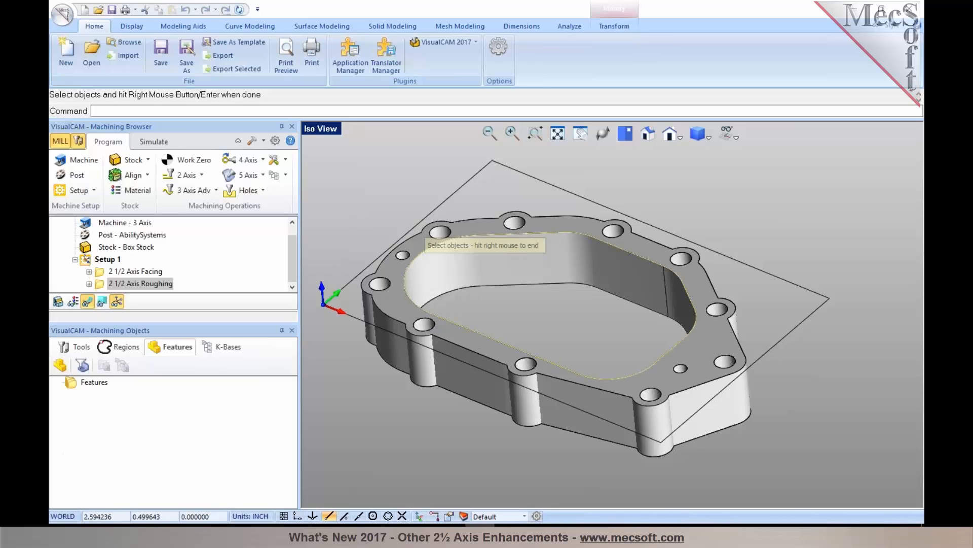
pyautogui.rightClick(424, 332)
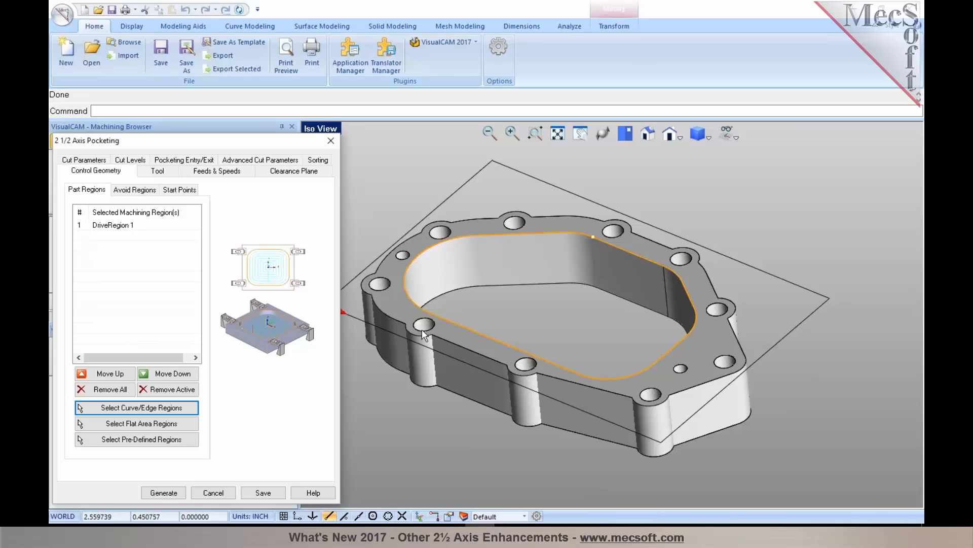
# Step: Keep FLATMILL-1/2 INCH for the pocketing operation, choose the High Speed cut pattern, and set the stepover to 40% of the tool diameter
pyautogui.click(157, 171)
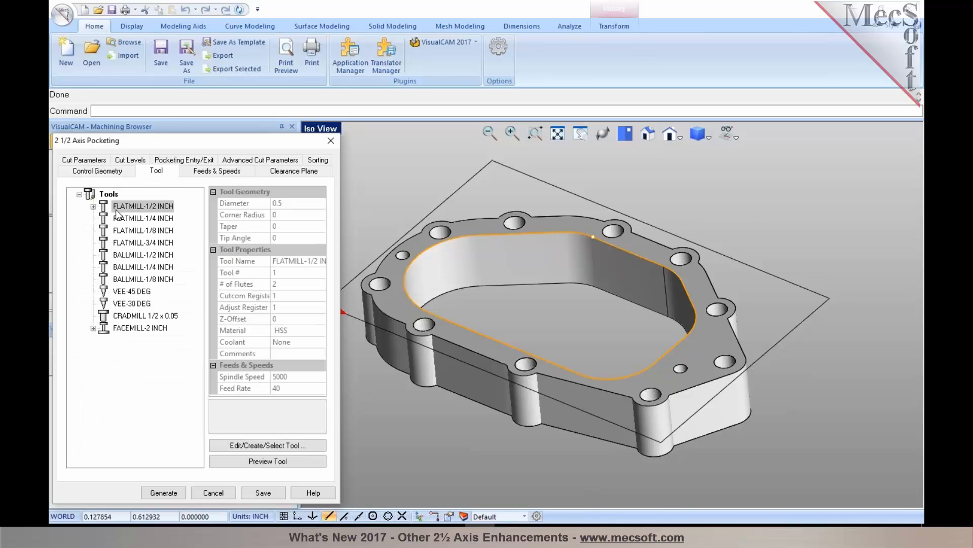
pyautogui.click(92, 162)
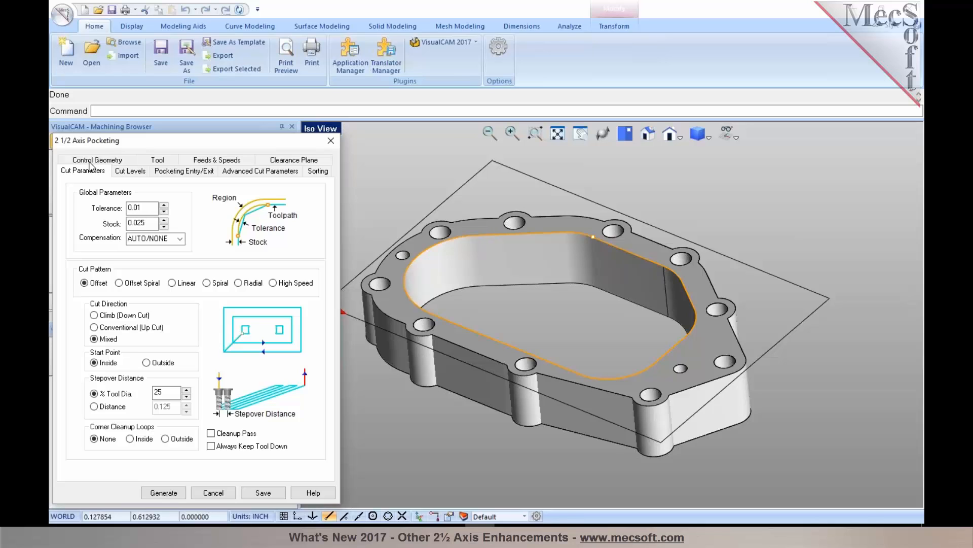
pyautogui.click(274, 285)
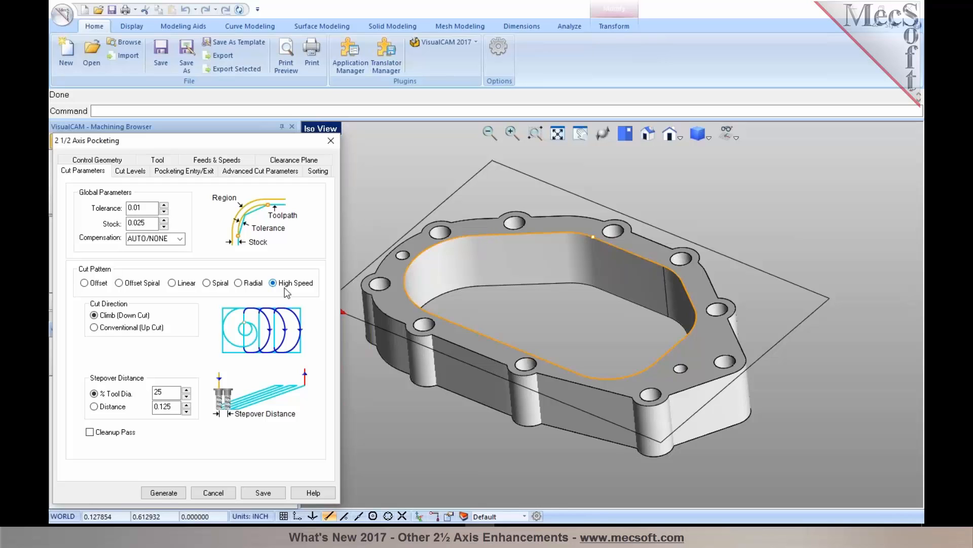
pyautogui.doubleClick(173, 392)
pyautogui.write('40')
pyautogui.click(117, 172)
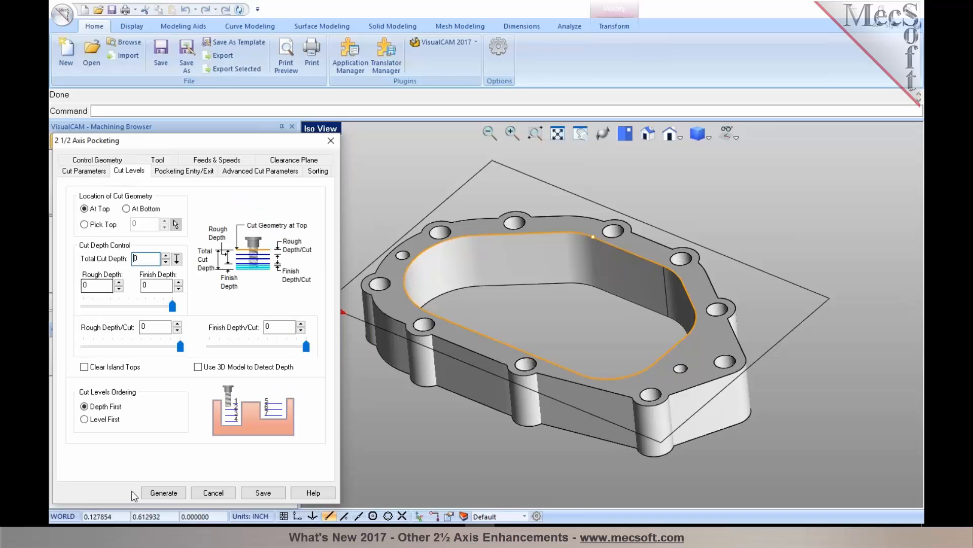
# Step: Generate the high-speed 2 1/2 Axis Pocketing toolpath and examine its cuts inside the part's central cavity
pyautogui.click(162, 492)
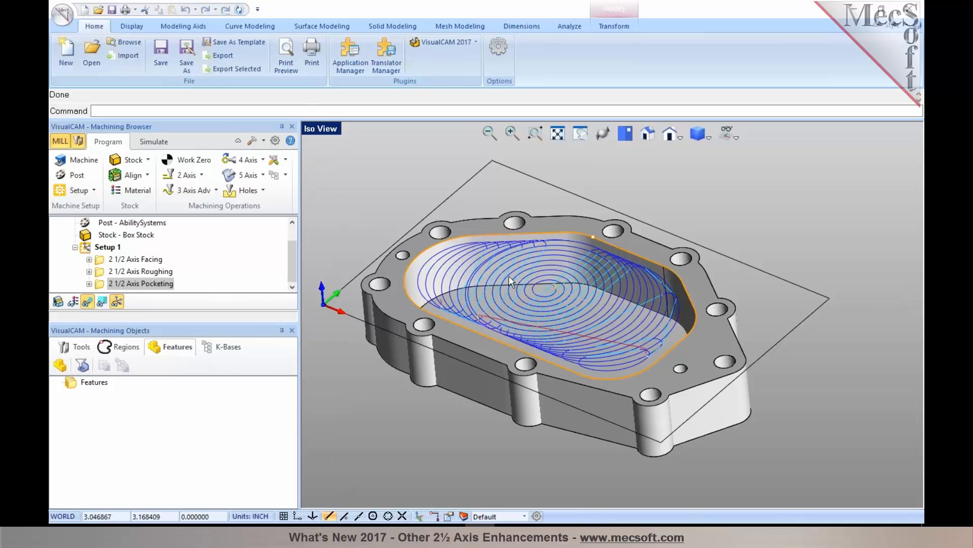
pyautogui.scroll(2, 507, 290)
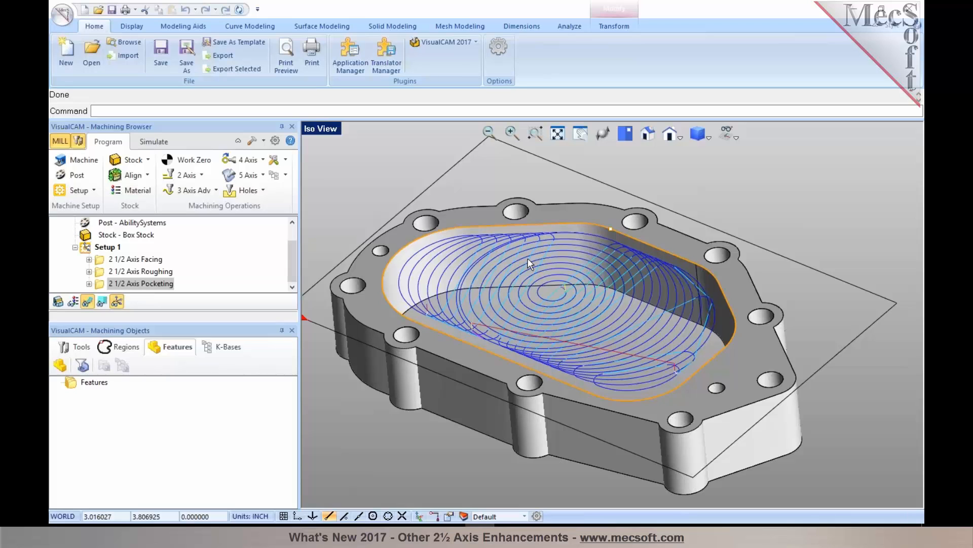
pyautogui.click(100, 285)
pyautogui.doubleClick(99, 284)
pyautogui.click(94, 164)
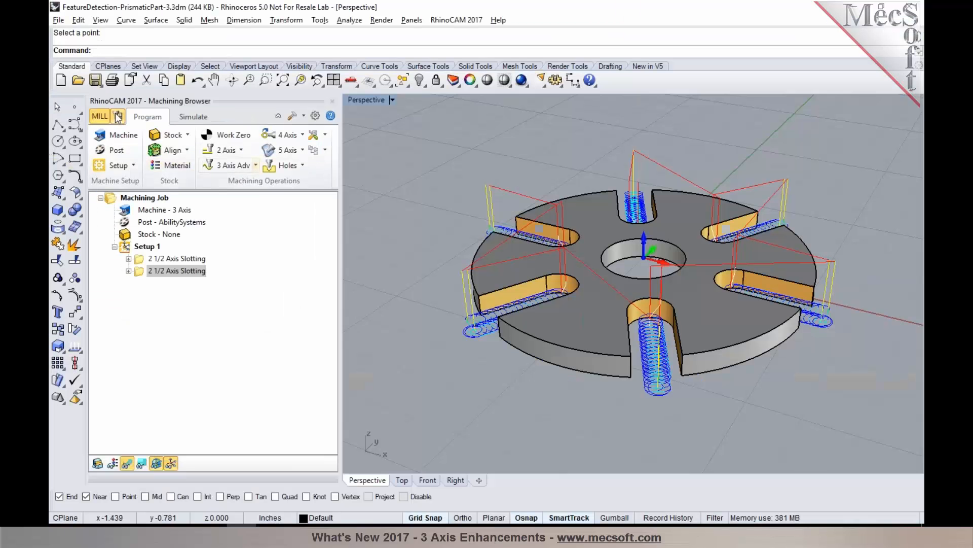
# Step: Switch to Rhino with RhinoCAM and open Part-Core.3dm from the CAM2017 folder
pyautogui.click(78, 80)
pyautogui.click(507, 295)
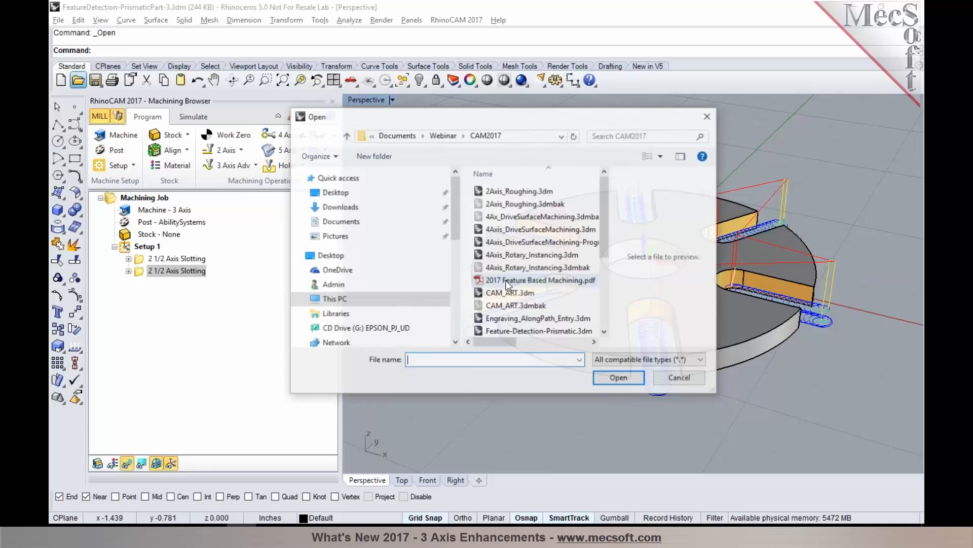
pyautogui.scroll(-3, 569, 277)
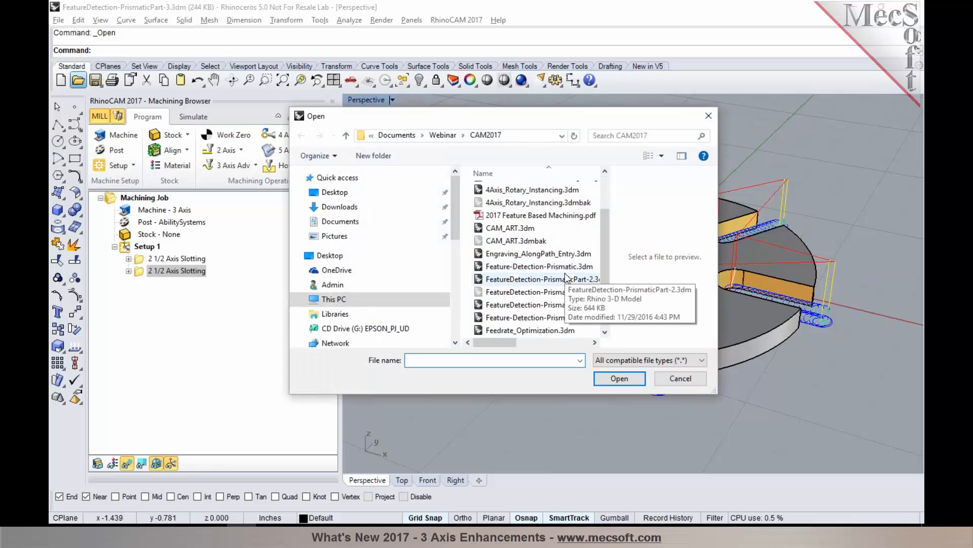
pyautogui.click(510, 317)
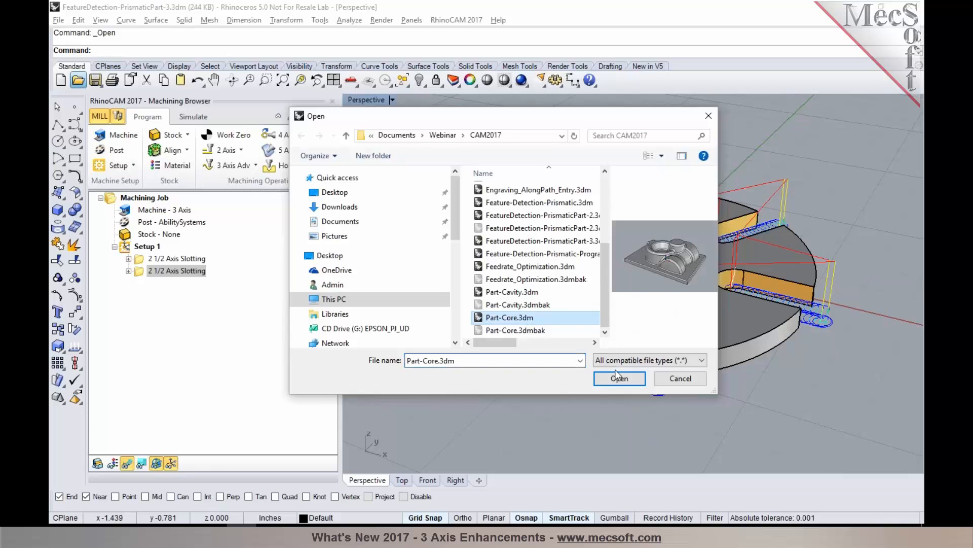
pyautogui.click(620, 378)
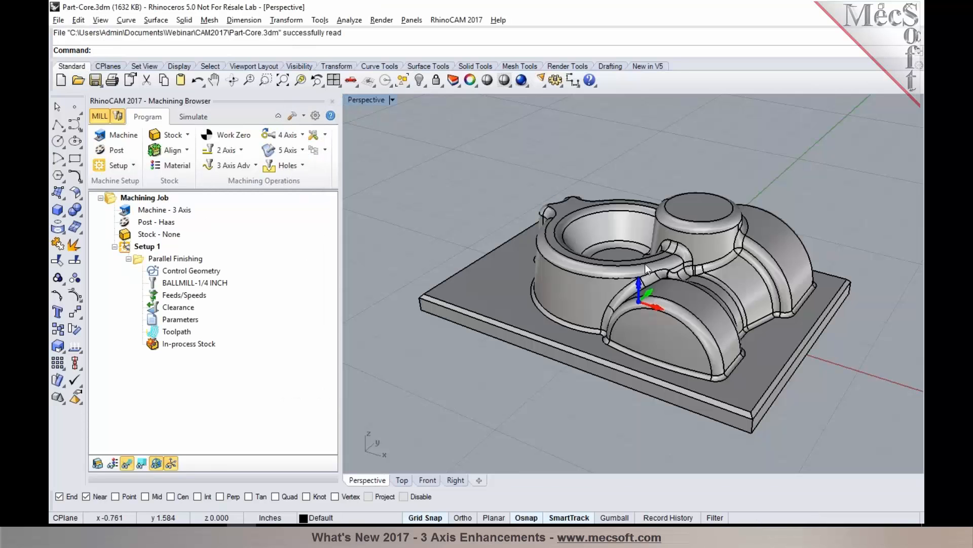
# Step: Open Part-Cavity.3dm from the CAM2017 folder
pyautogui.click(77, 81)
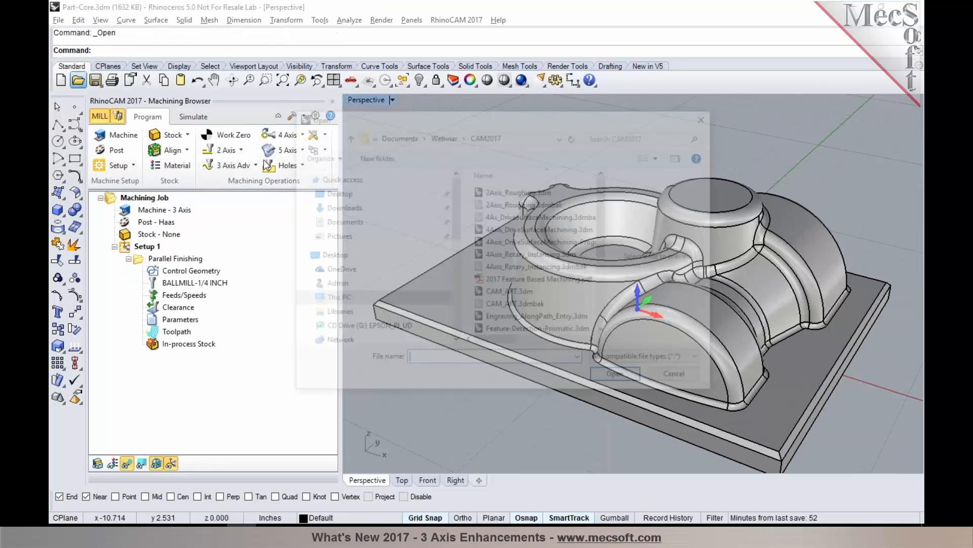
pyautogui.scroll(-1, 529, 280)
pyautogui.scroll(-2, 529, 279)
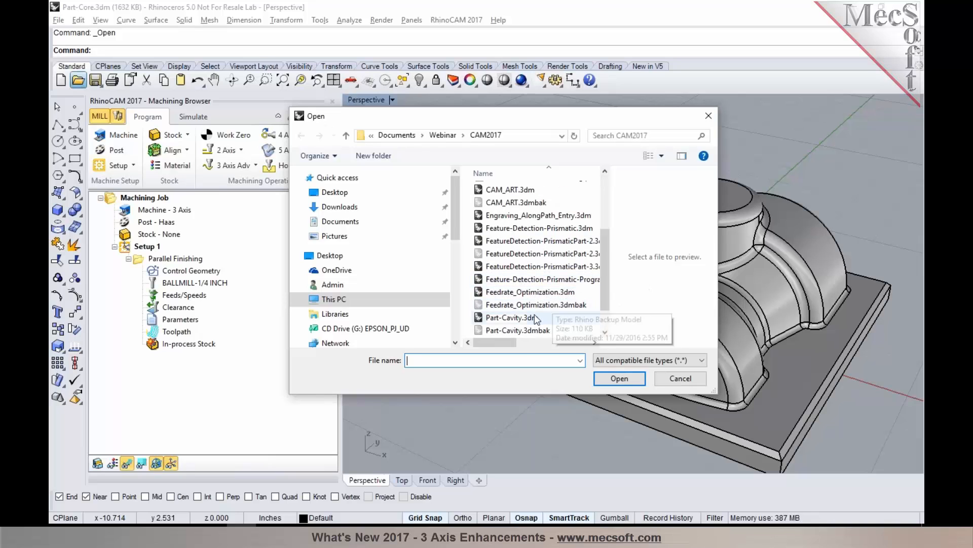
pyautogui.click(512, 317)
pyautogui.click(628, 385)
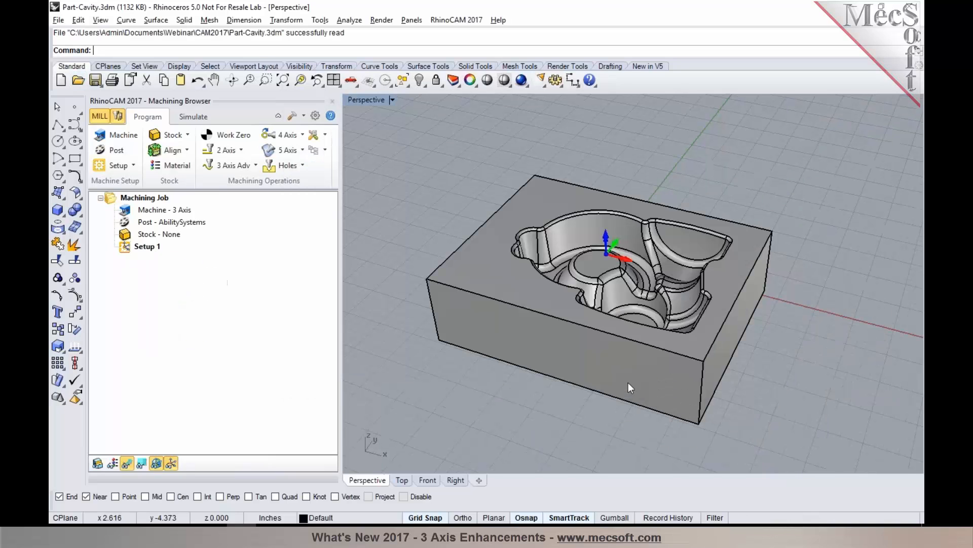
pyautogui.scroll(3, 615, 248)
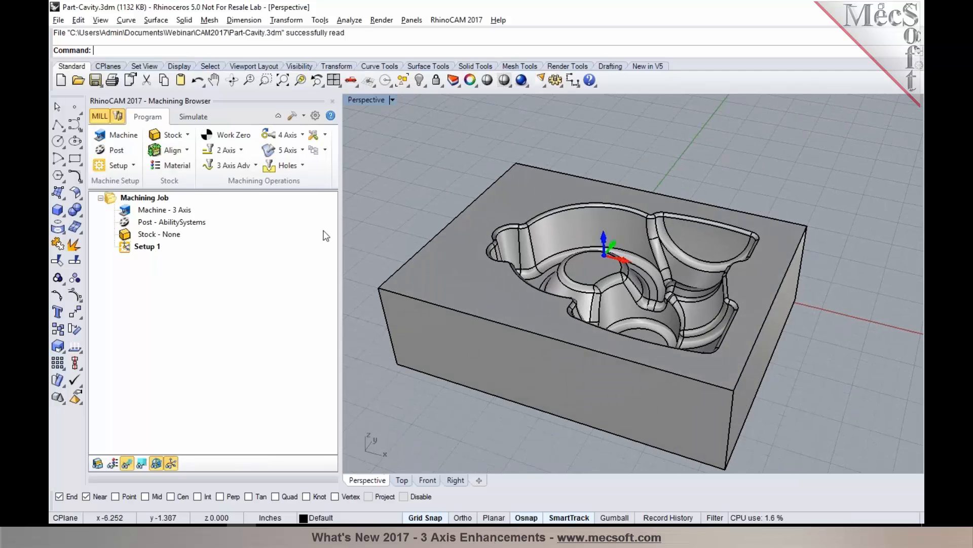
# Step: Start a 3 Axis Horizontal Roughing operation and review its cut patterns for cavity/pocket and core/facing regions
pyautogui.click(246, 169)
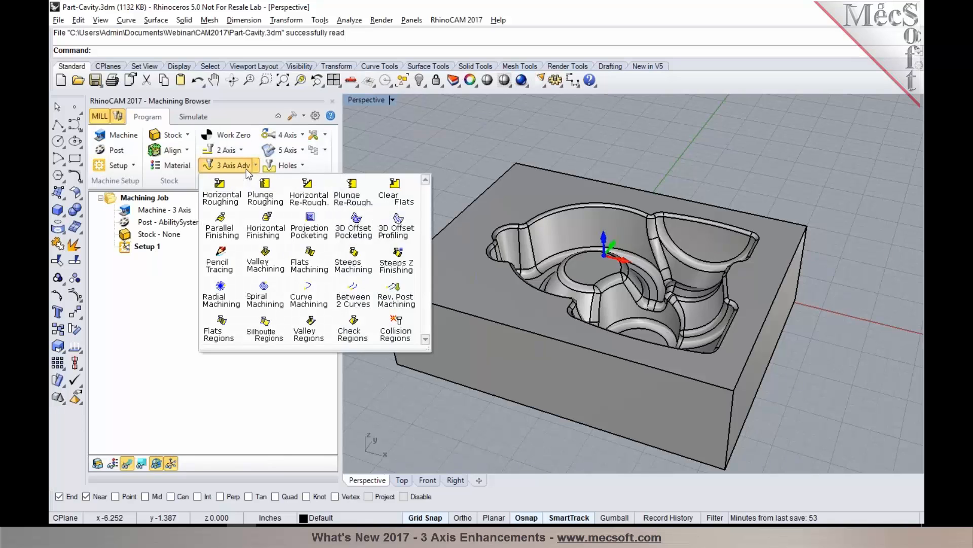
pyautogui.click(226, 204)
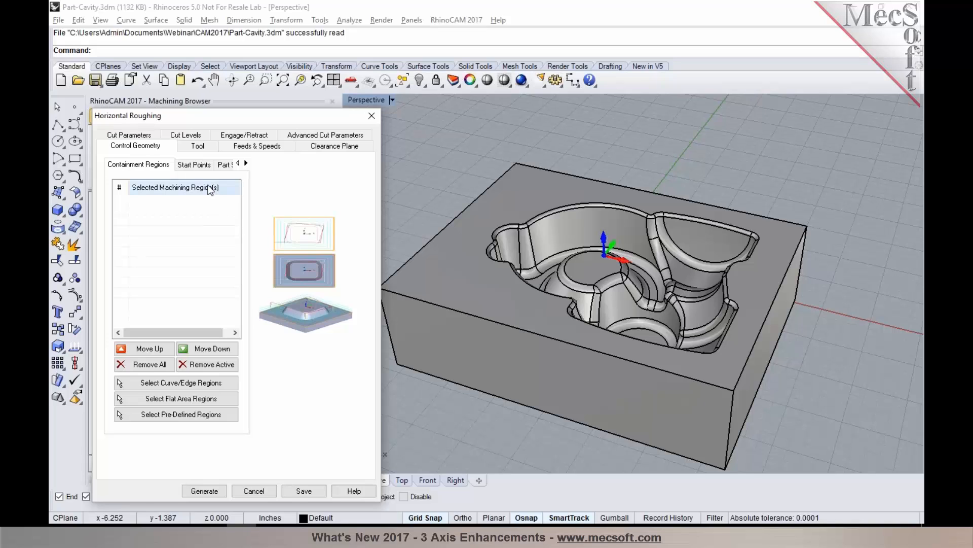
pyautogui.click(142, 136)
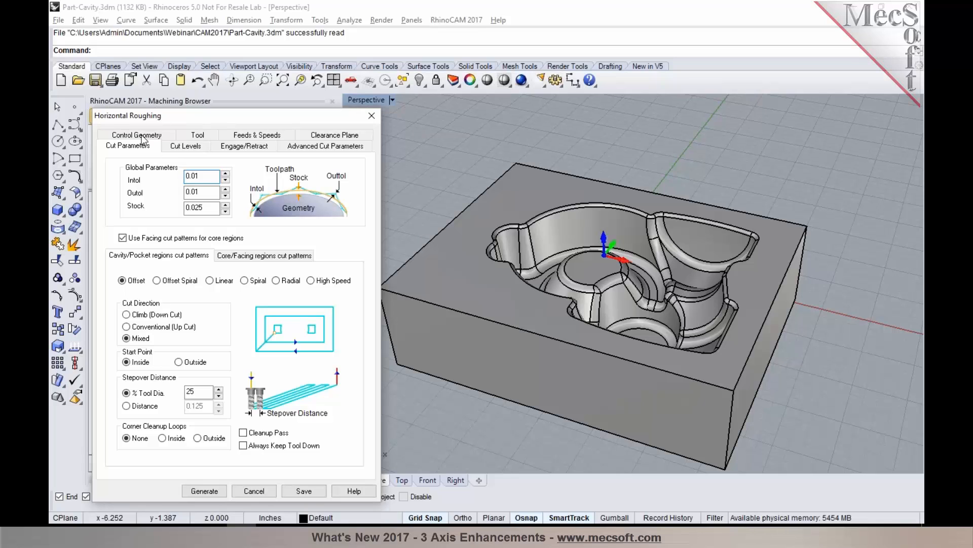
pyautogui.moveTo(160, 118); pyautogui.dragTo(179, 76)
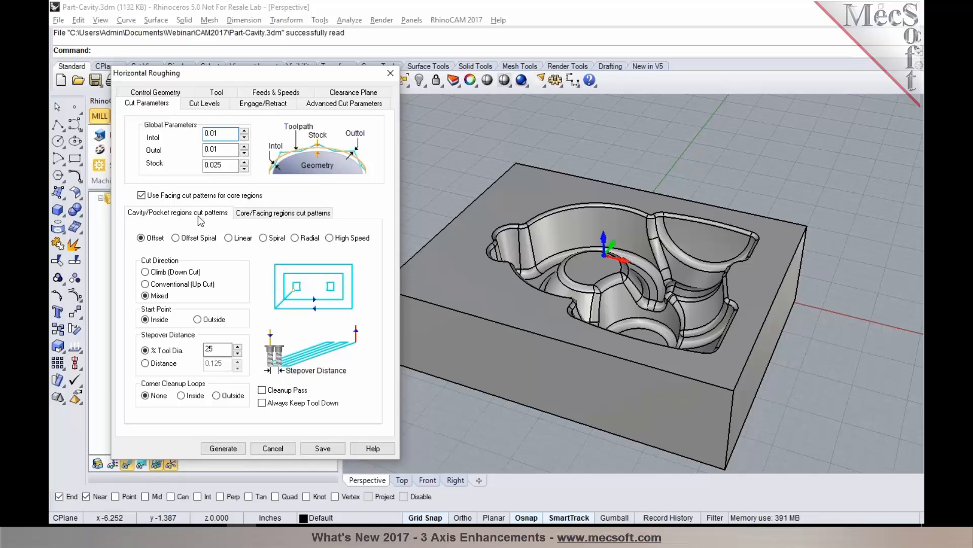
pyautogui.click(247, 216)
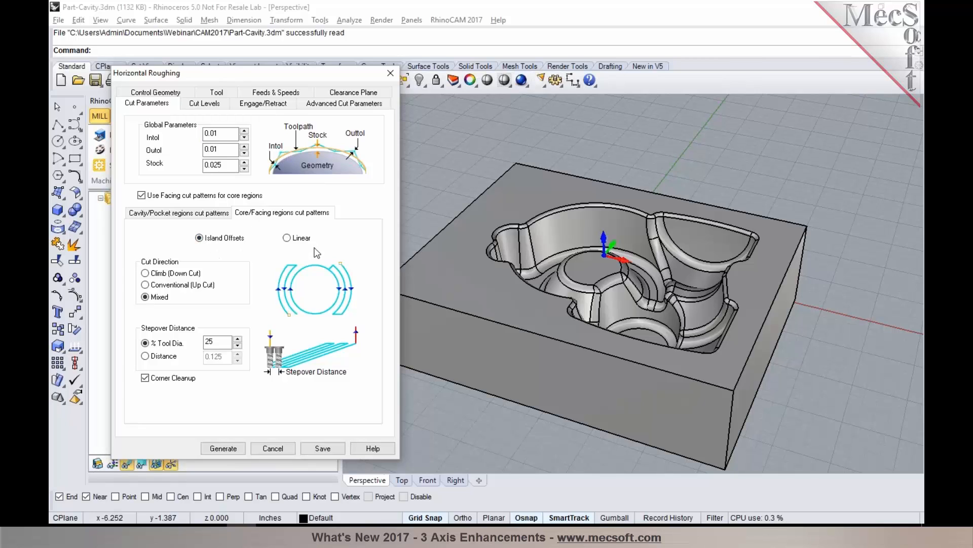
pyautogui.click(218, 214)
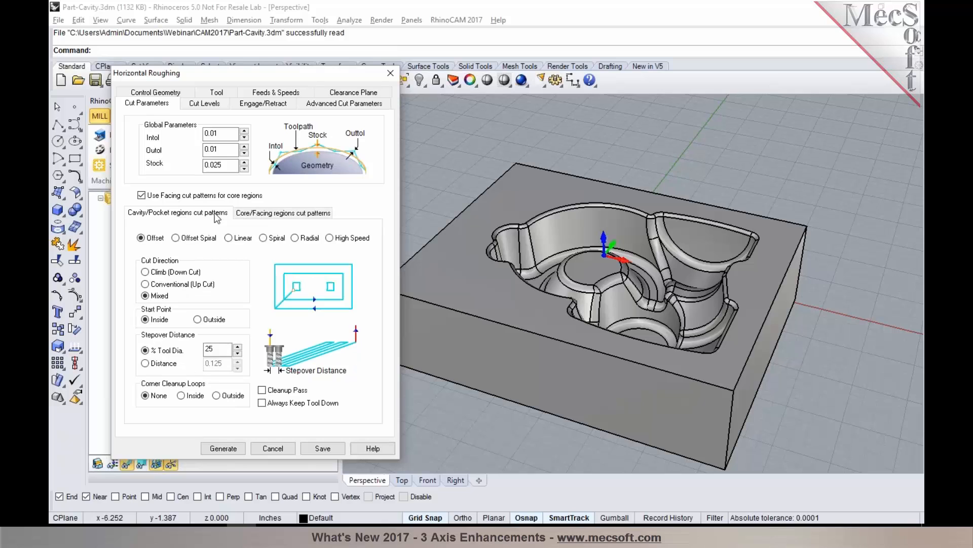
# Step: Choose the High Speed cut pattern for cavity/pocket regions and set its stepover to 35% of the tool diameter
pyautogui.click(331, 237)
pyautogui.doubleClick(210, 349)
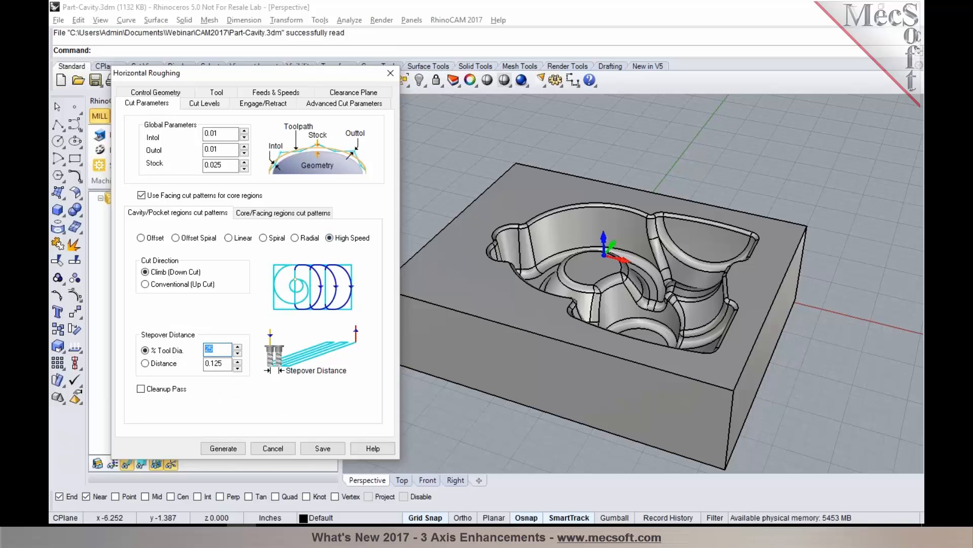
pyautogui.write('35')
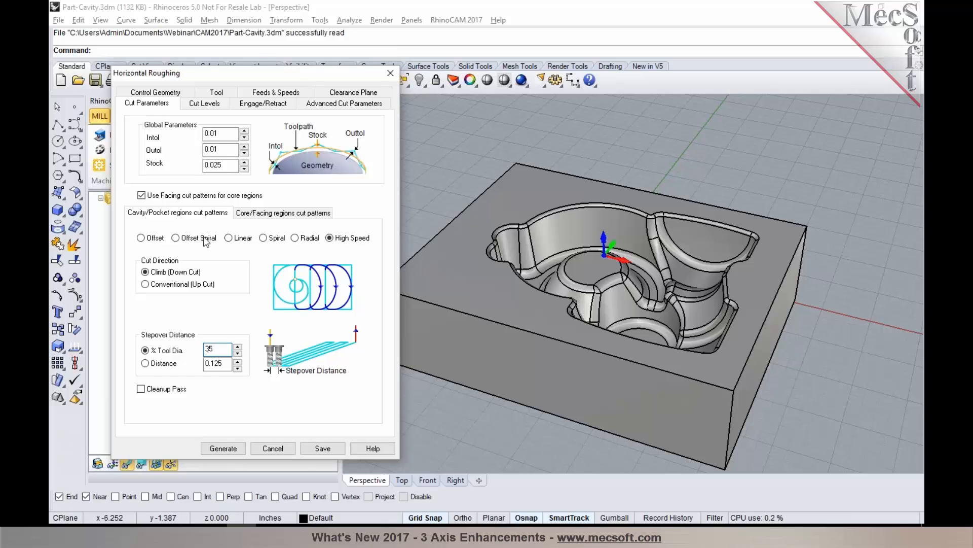
pyautogui.click(263, 215)
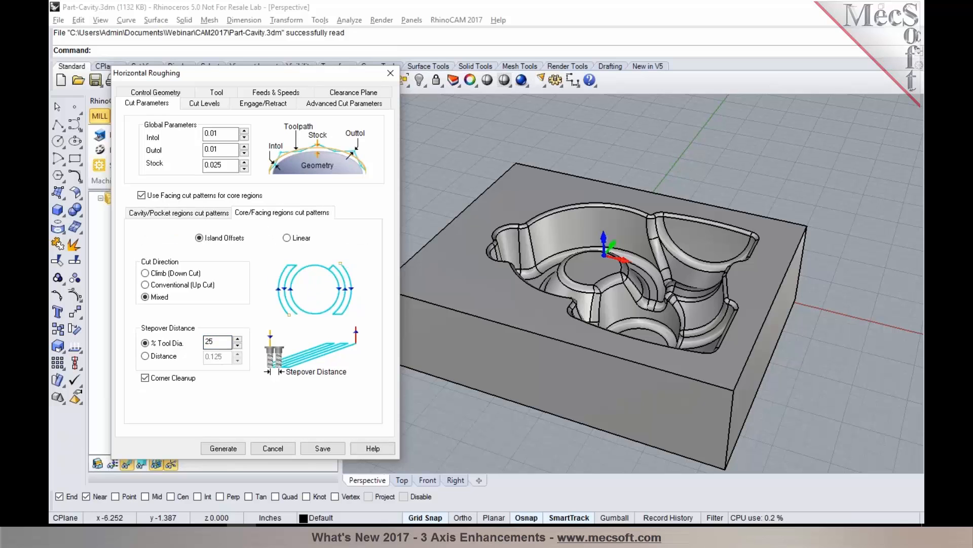
pyautogui.click(205, 215)
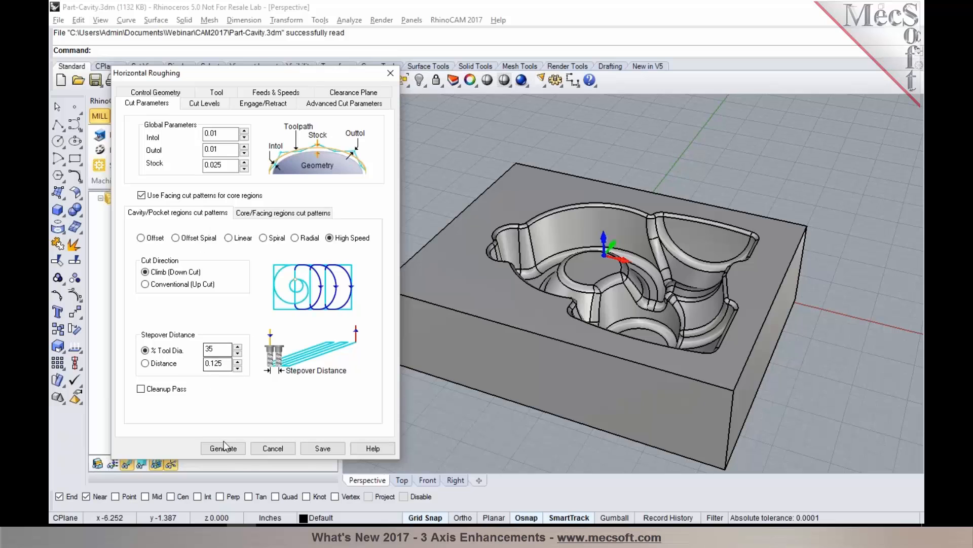
# Step: Keep FLATMILL-1/2 INCH for the operation, generate the Horizontal Roughing toolpath with a part box stock, and display it
pyautogui.click(215, 93)
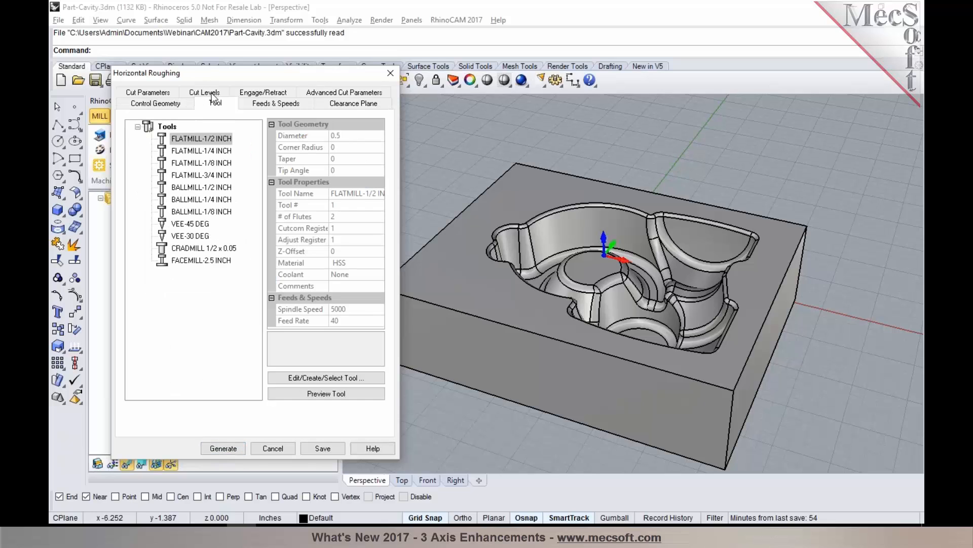
pyautogui.click(235, 449)
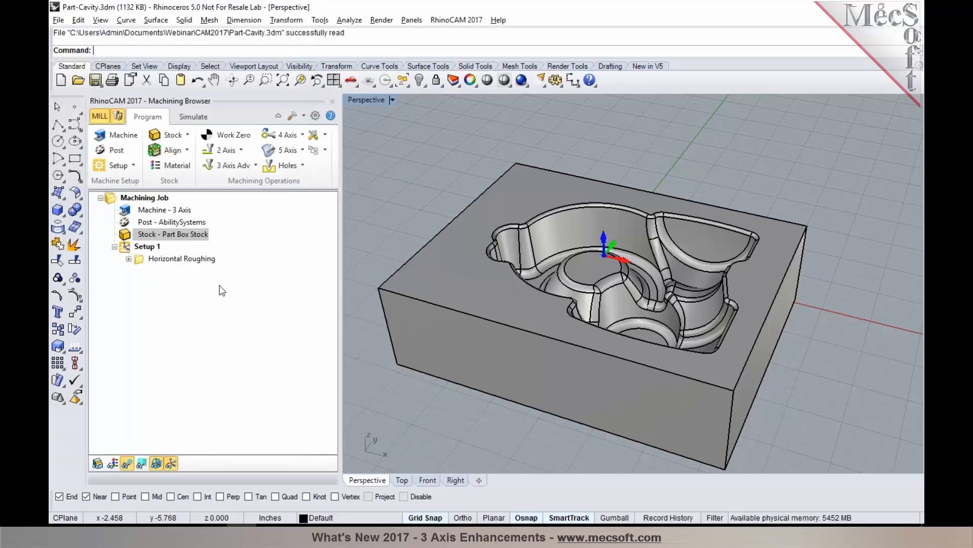
pyautogui.click(191, 259)
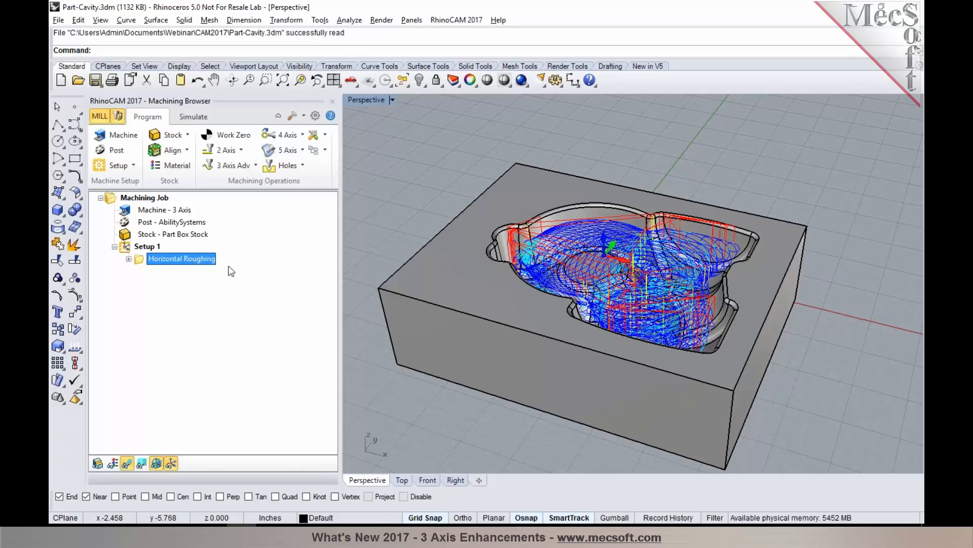
# Step: Display the Horizontal Roughing toolpath by Z level and examine the high-speed cuts at levels -0.2250 and -0.7250
pyautogui.scroll(2, 613, 233)
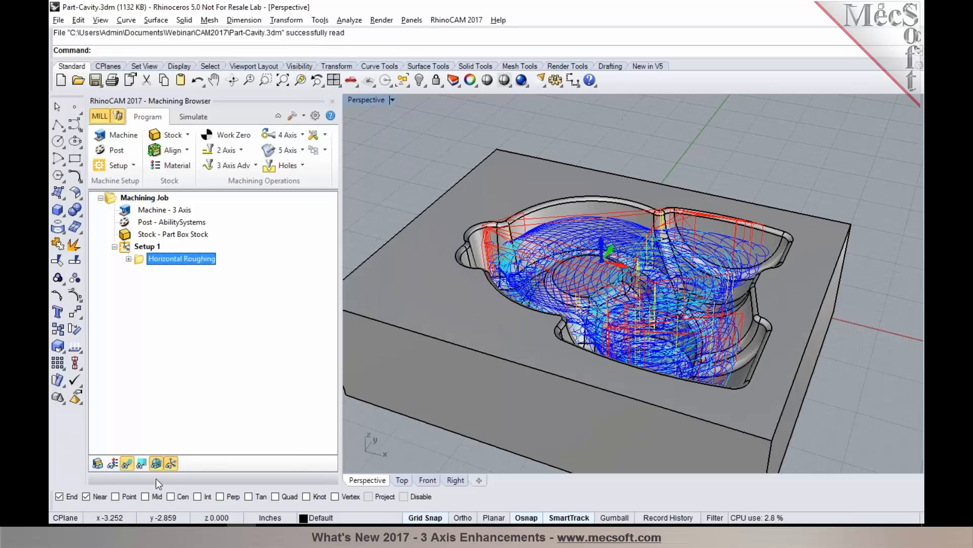
pyautogui.click(145, 461)
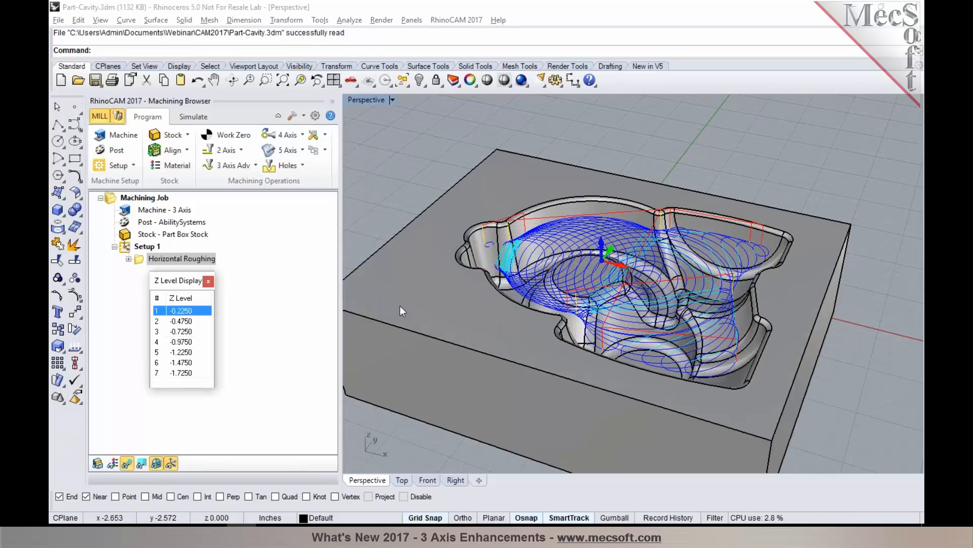
pyautogui.click(180, 331)
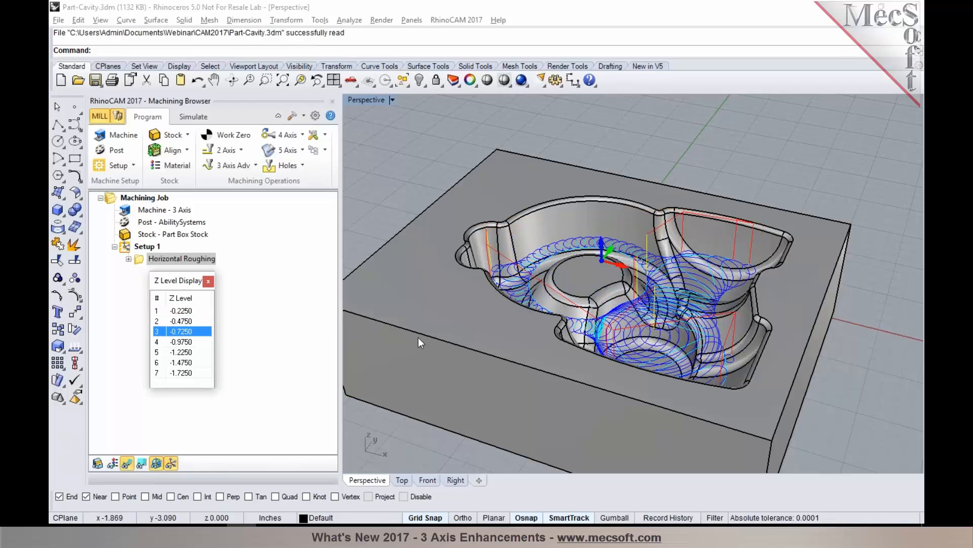
pyautogui.scroll(4, 672, 337)
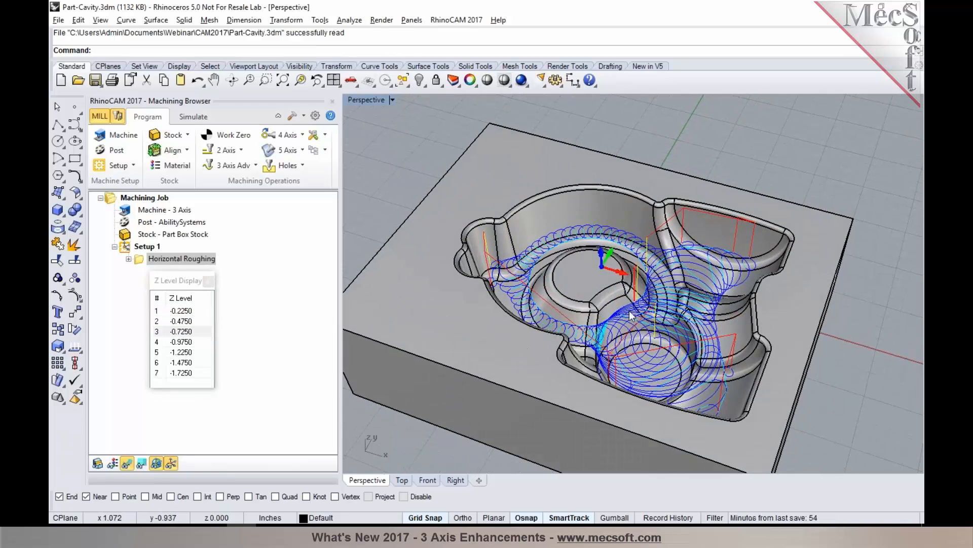
# Step: Examine the Horizontal Roughing toolpath at Z levels -0.9750 and -0.7250, and close the Z level display
pyautogui.click(190, 340)
pyautogui.moveTo(585, 315); pyautogui.dragTo(611, 313, button='right')
pyautogui.click(192, 331)
pyautogui.scroll(-6, 576, 289)
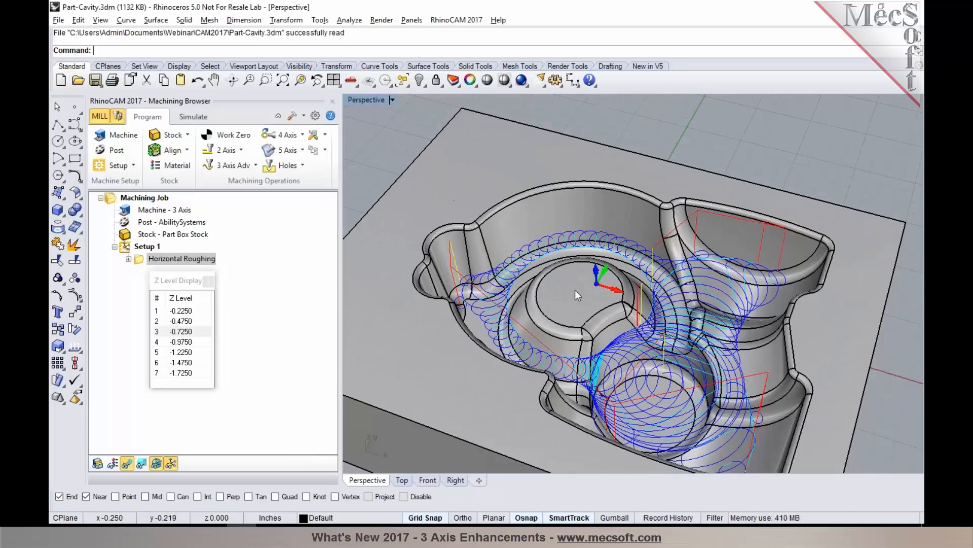
pyautogui.scroll(6, 590, 304)
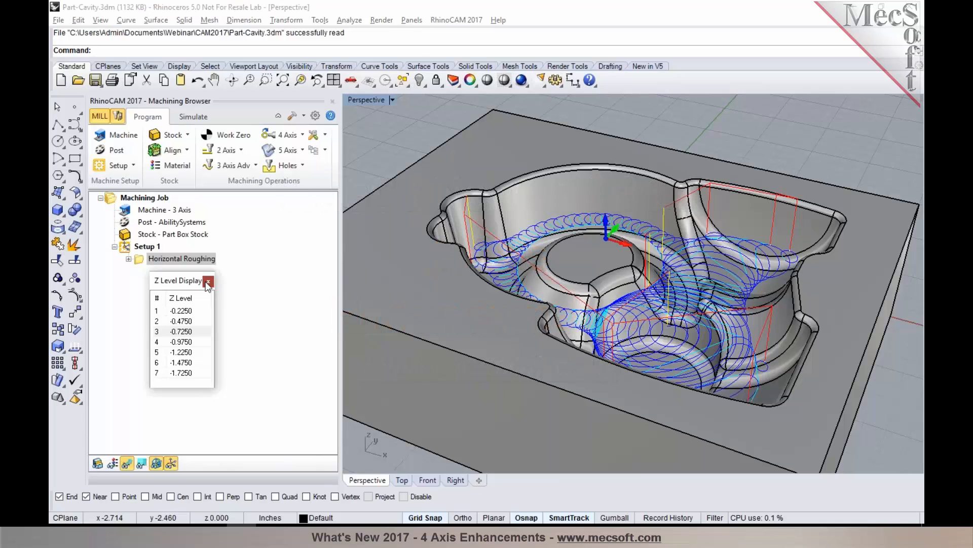
pyautogui.click(211, 280)
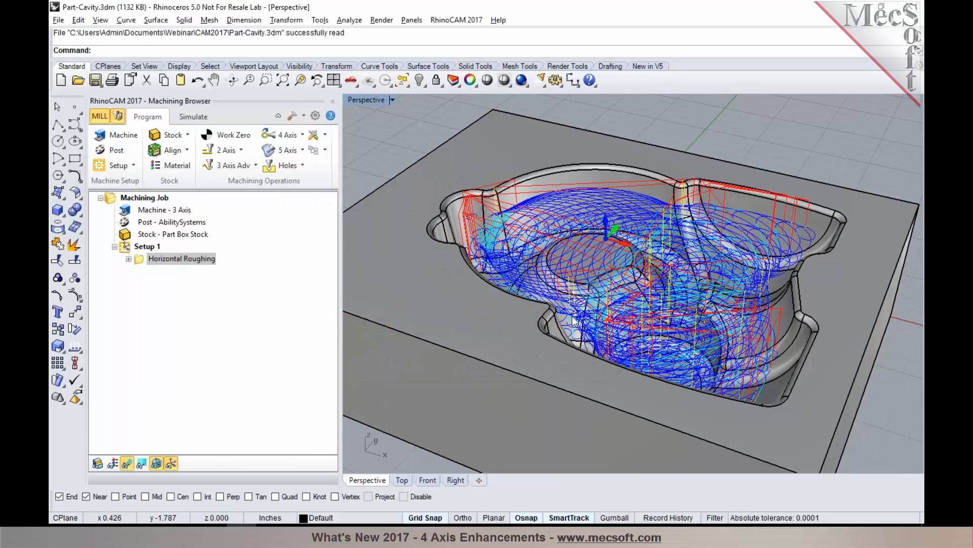
pyautogui.scroll(-1, 586, 322)
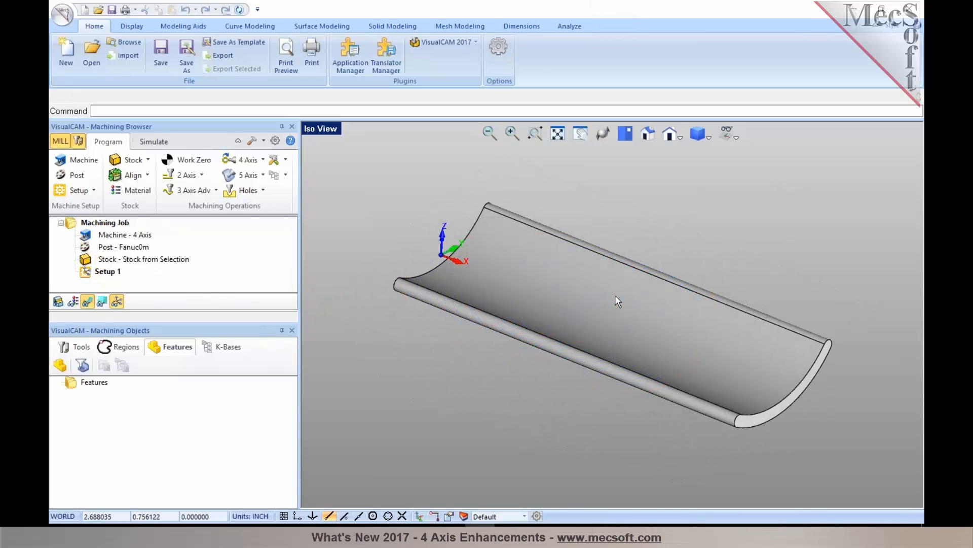
# Step: In VisualCAM, start a 4-axis Drive Surface operation and pick the trough's inner, edge and outer faces as the four drive surfaces
pyautogui.moveTo(586, 317); pyautogui.dragTo(555, 307, button='right')
pyautogui.moveTo(642, 294); pyautogui.dragTo(633, 330, button='right')
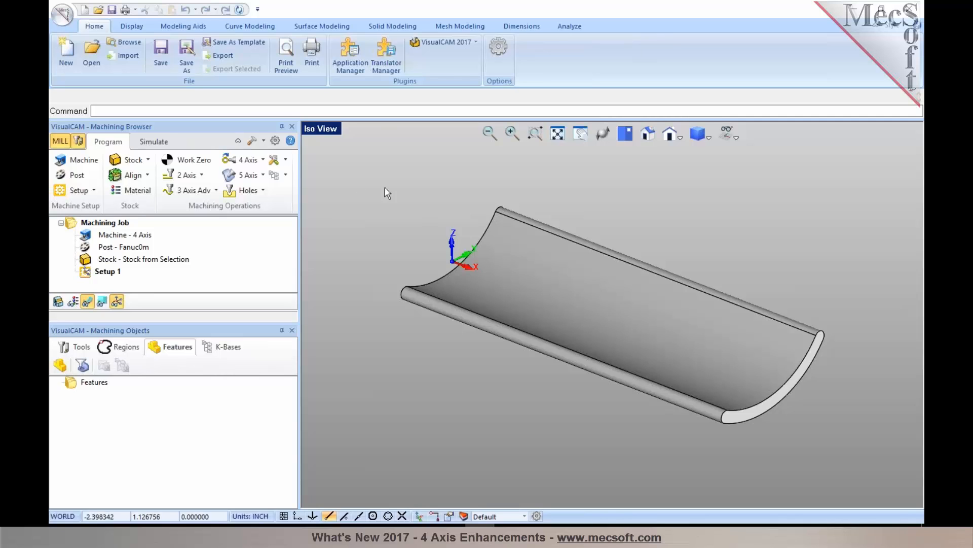
pyautogui.click(263, 160)
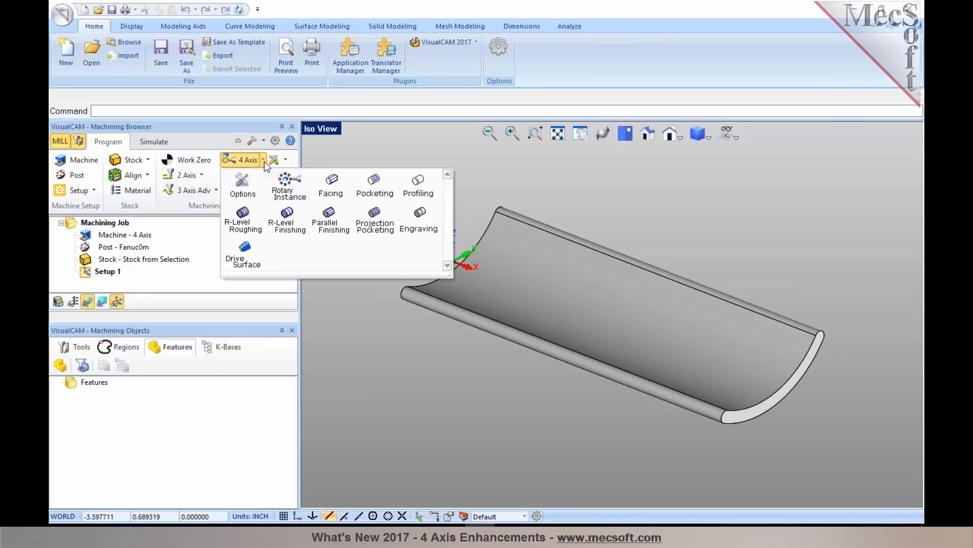
pyautogui.click(243, 257)
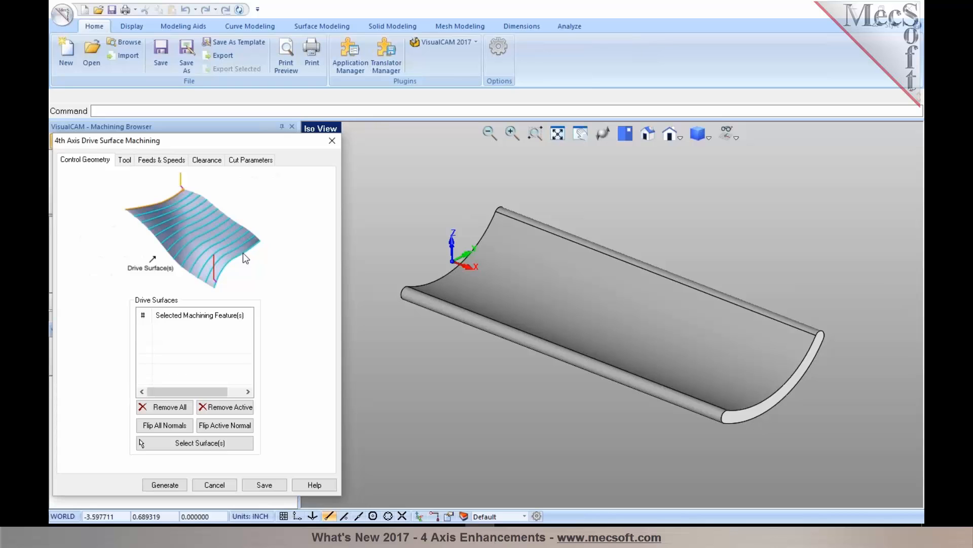
pyautogui.click(207, 442)
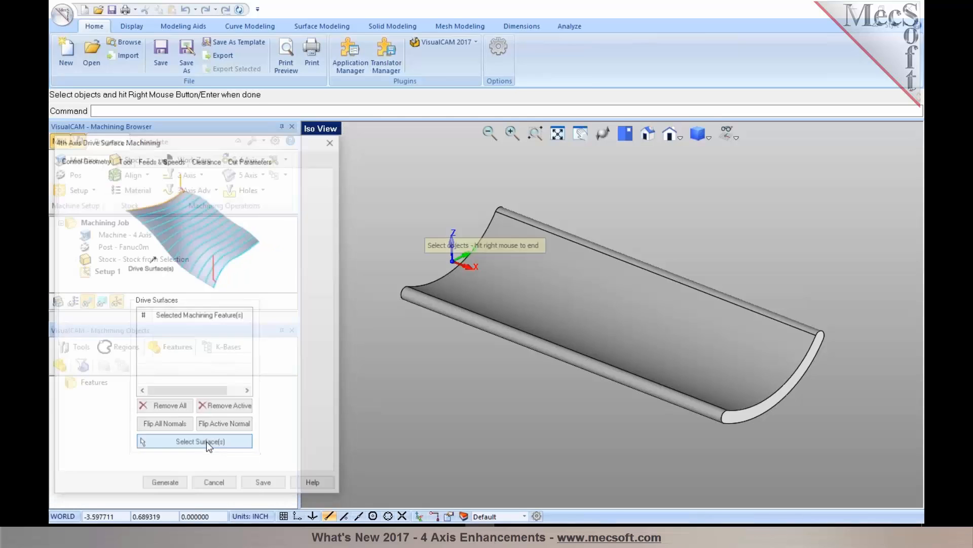
pyautogui.click(590, 272)
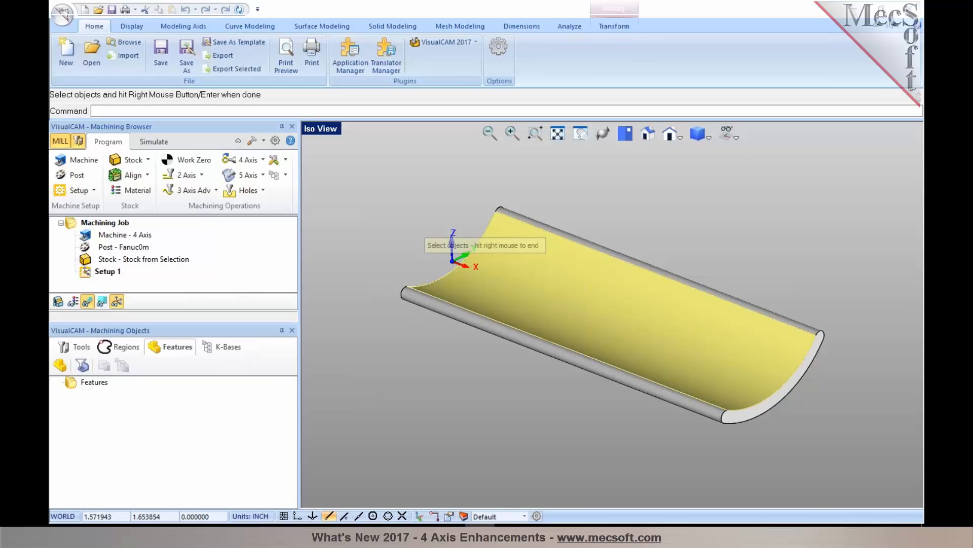
pyautogui.click(613, 274)
pyautogui.click(629, 302)
pyautogui.moveTo(628, 303); pyautogui.dragTo(636, 331, button='right')
pyautogui.click(600, 337)
pyautogui.rightClick(636, 332)
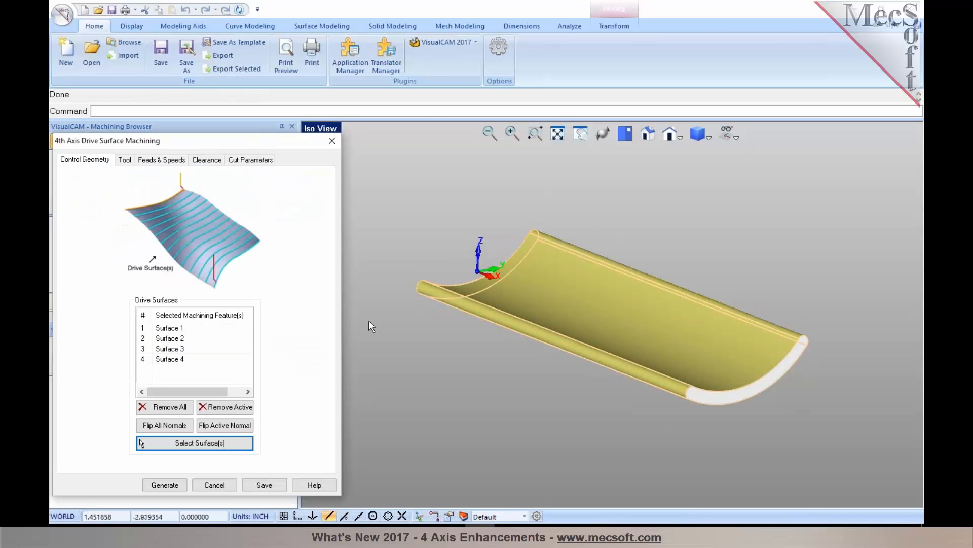
# Step: Highlight each of the four selected drive surfaces in turn to review its boundary and direction on the part
pyautogui.moveTo(218, 142); pyautogui.dragTo(239, 127)
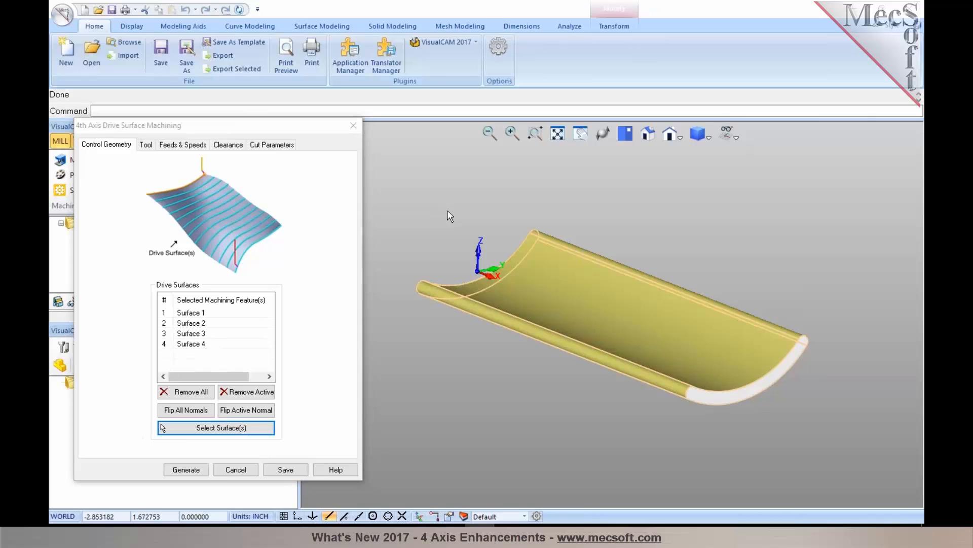
pyautogui.click(445, 211)
pyautogui.click(191, 313)
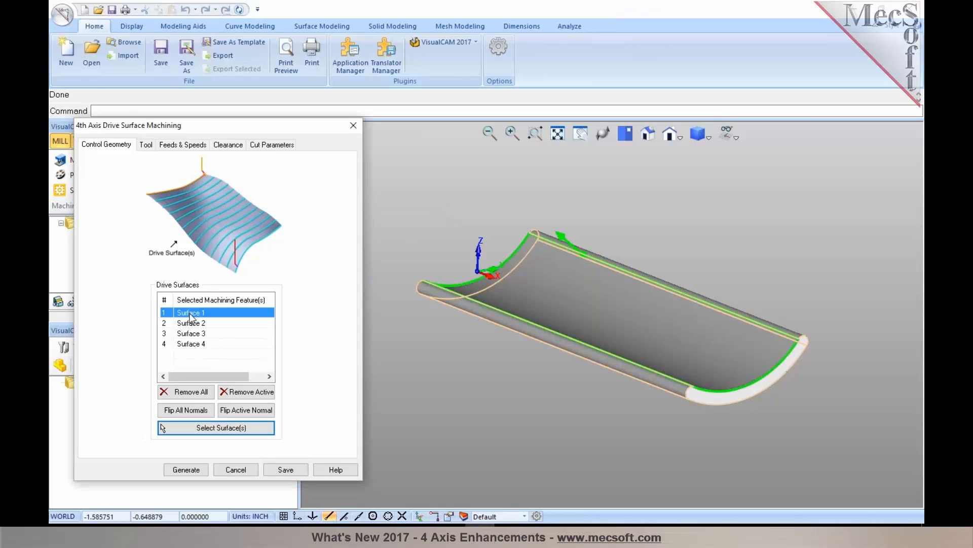
pyautogui.click(193, 324)
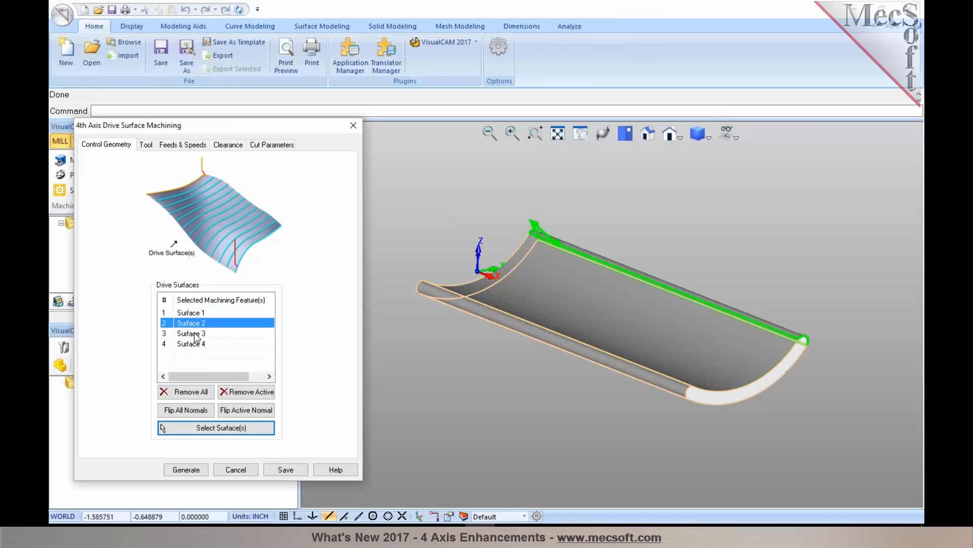
pyautogui.click(195, 333)
pyautogui.click(196, 341)
pyautogui.click(198, 314)
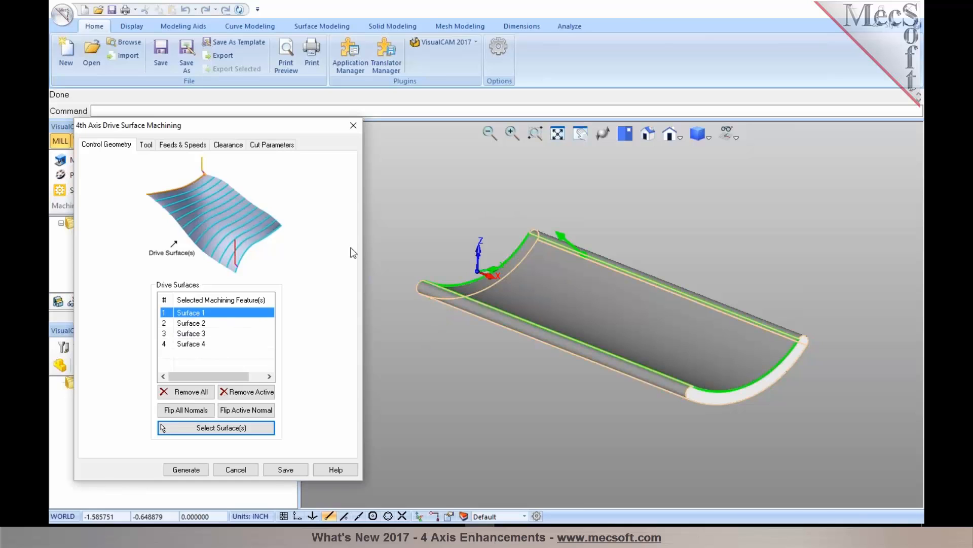
# Step: Choose the BALLMILL-1/2 INCH tool and review the operation's feeds, speeds and clearance settings
pyautogui.click(146, 144)
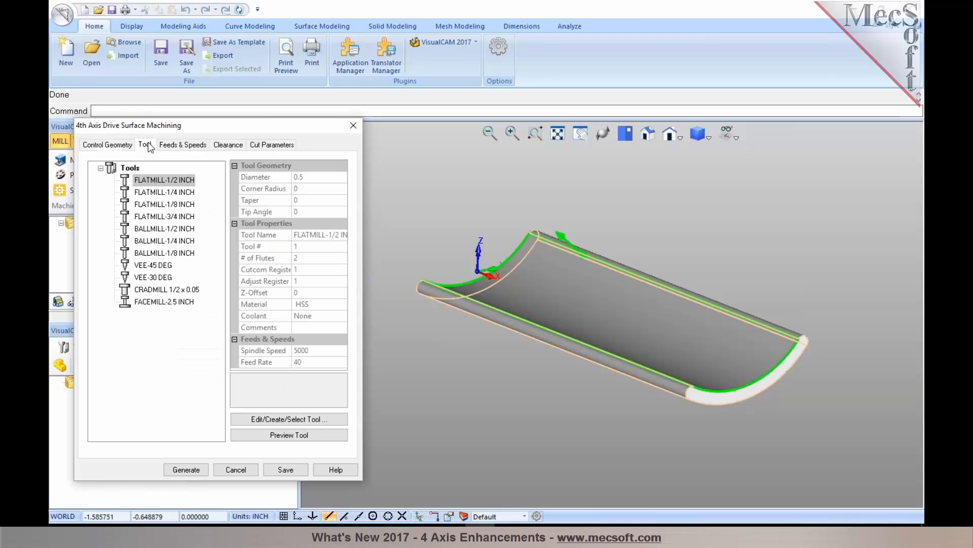
pyautogui.click(150, 229)
pyautogui.click(187, 145)
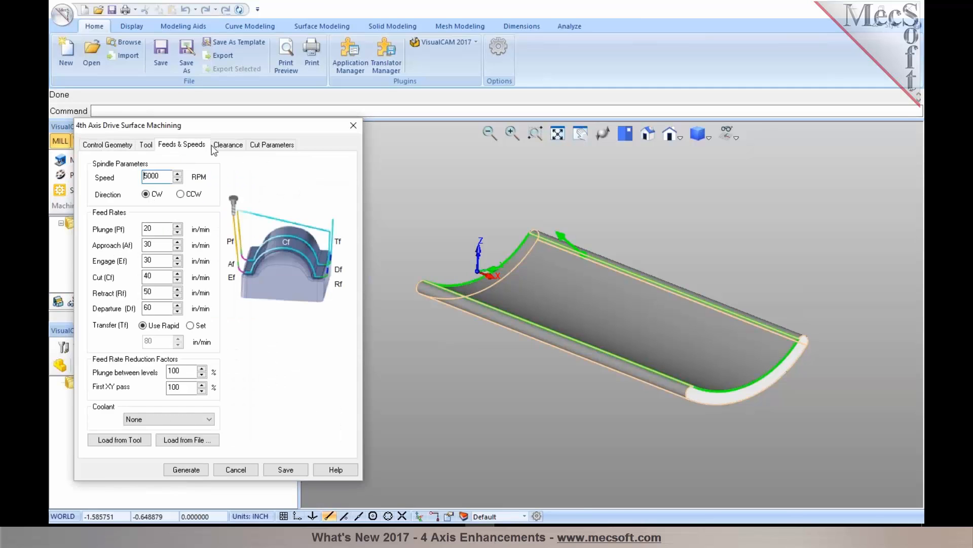
pyautogui.click(217, 147)
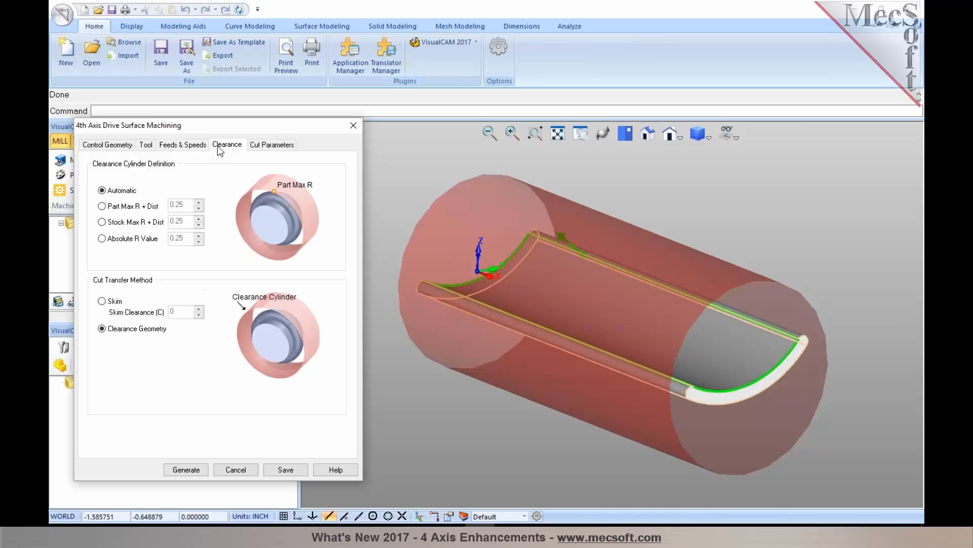
# Step: Set the cut pattern to Across Axis with inner and outer tolerances of 0.01, and generate the drive surface toolpath
pyautogui.click(264, 147)
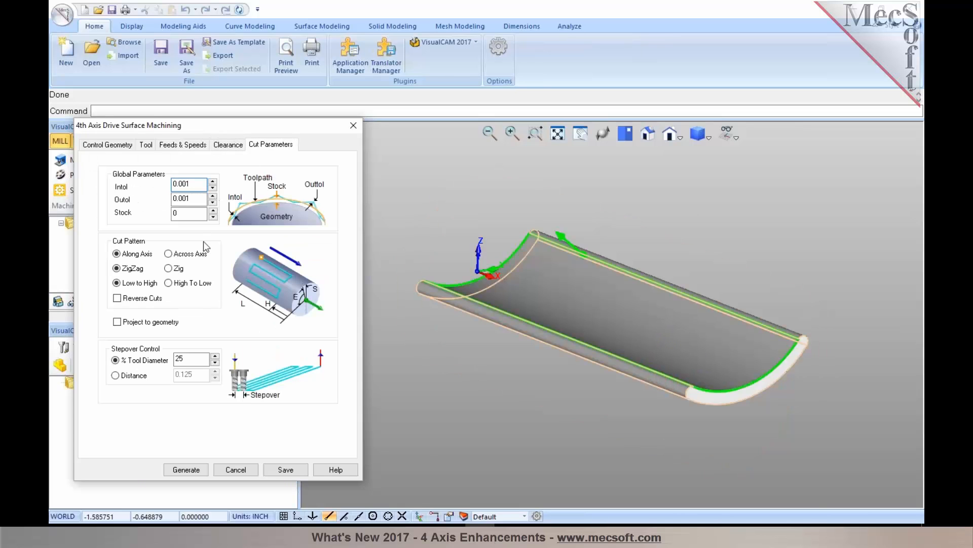
pyautogui.click(194, 255)
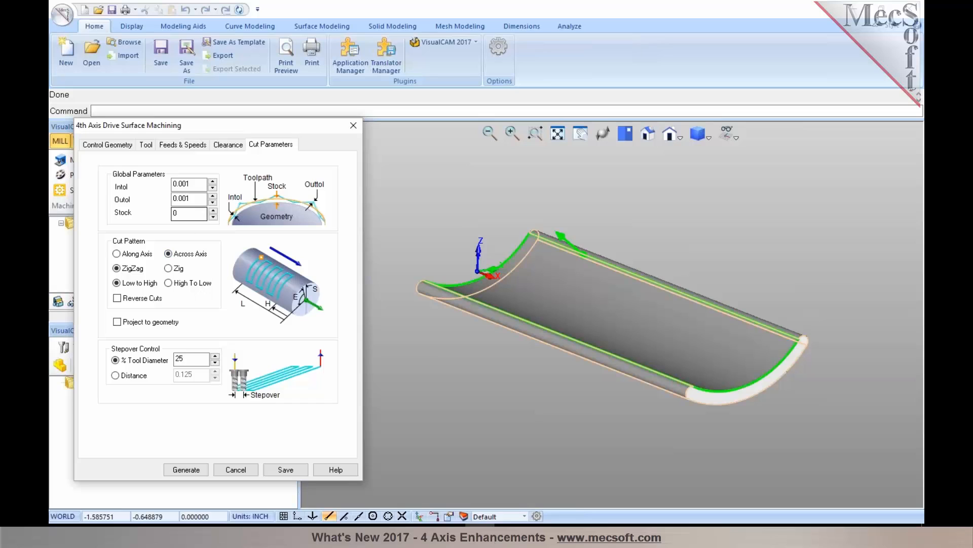
pyautogui.click(180, 186)
pyautogui.click(180, 198)
pyautogui.press('Delete')
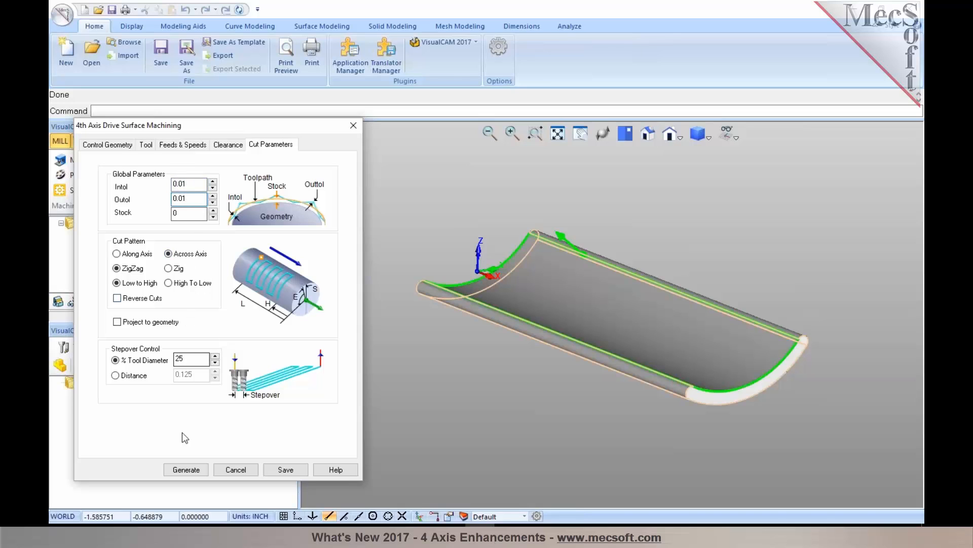
pyautogui.click(186, 469)
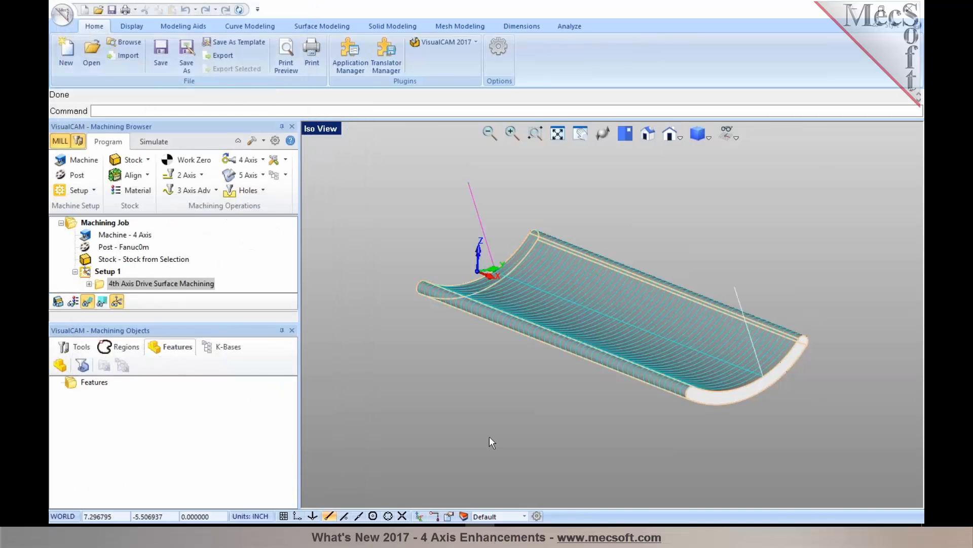
# Step: Simulate the 4th Axis Drive Surface Machining at the lowest speed setting, pause it partway, and return to programming mode
pyautogui.moveTo(546, 300)
pyautogui.mouseDown(button='middle')
pyautogui.moveTo(548, 310)
pyautogui.moveTo(532, 304)
pyautogui.moveTo(568, 304)
pyautogui.moveTo(575, 314)
pyautogui.moveTo(628, 304)
pyautogui.moveTo(559, 307)
pyautogui.mouseUp(button='middle')
pyautogui.click(72, 348)
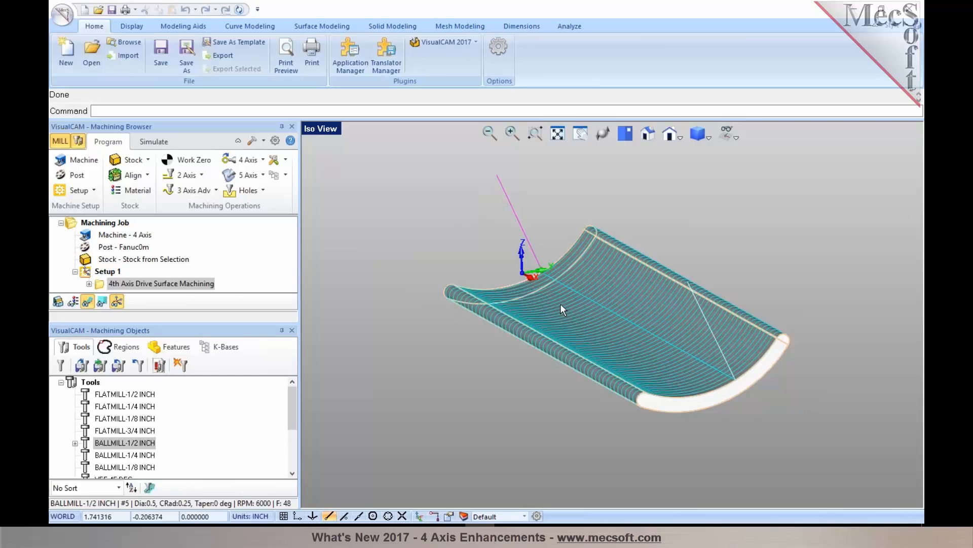
pyautogui.scroll(-1, 561, 306)
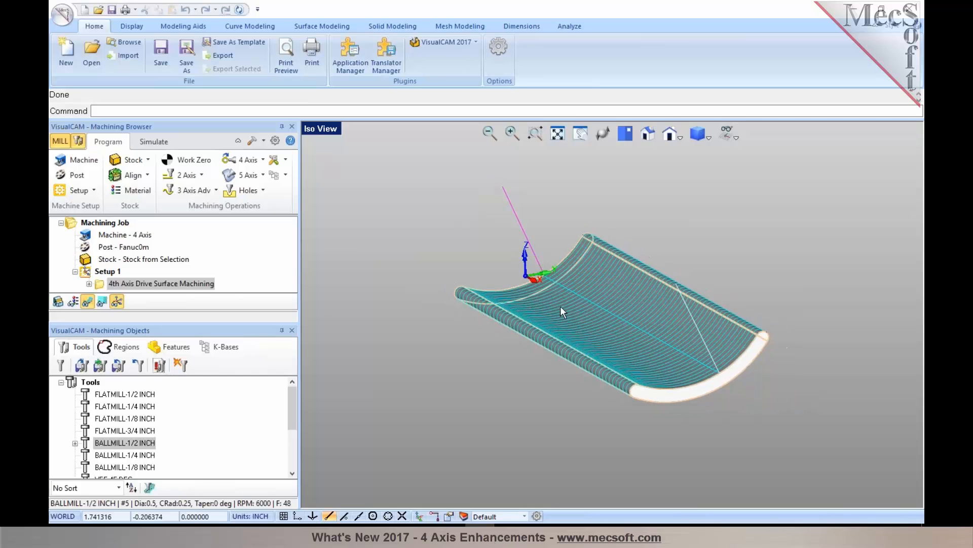
pyautogui.click(155, 143)
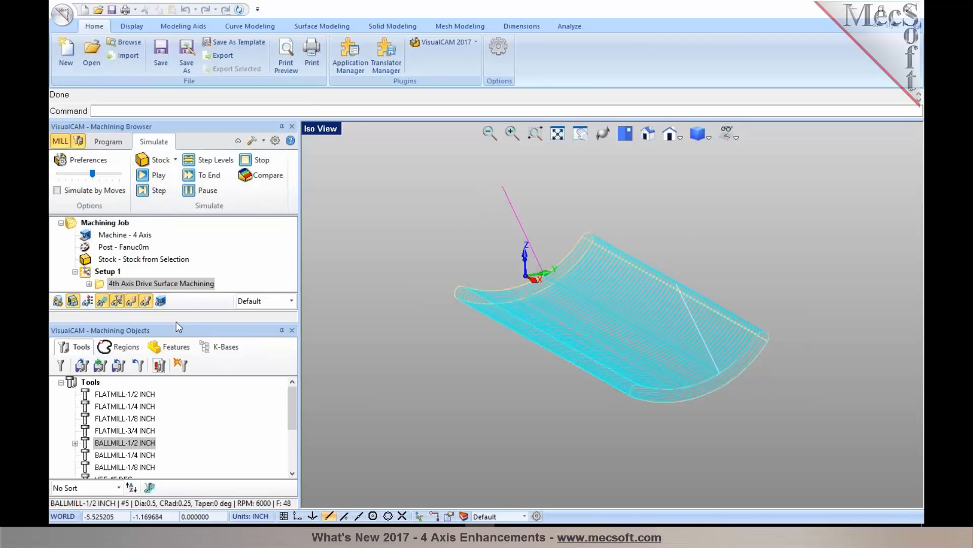
pyautogui.moveTo(175, 321); pyautogui.dragTo(175, 346)
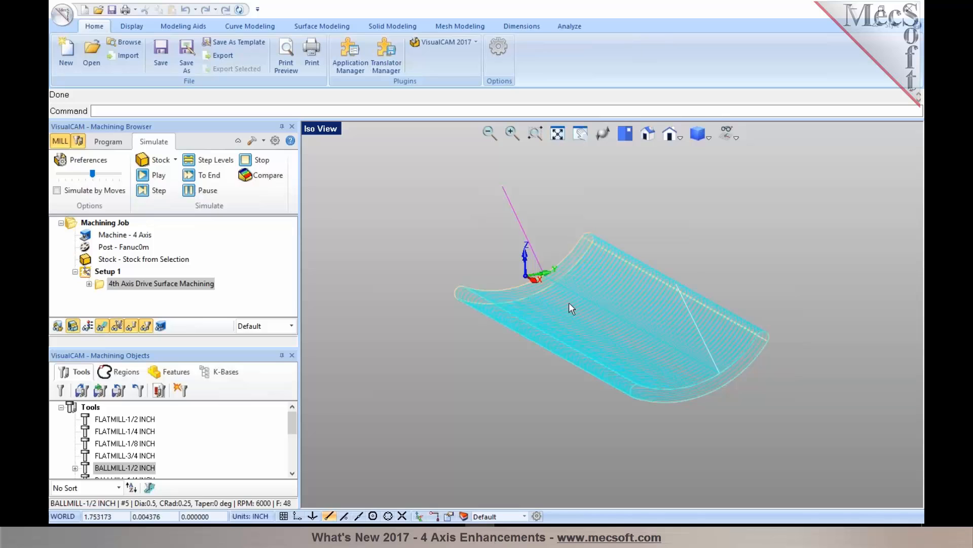
pyautogui.click(146, 178)
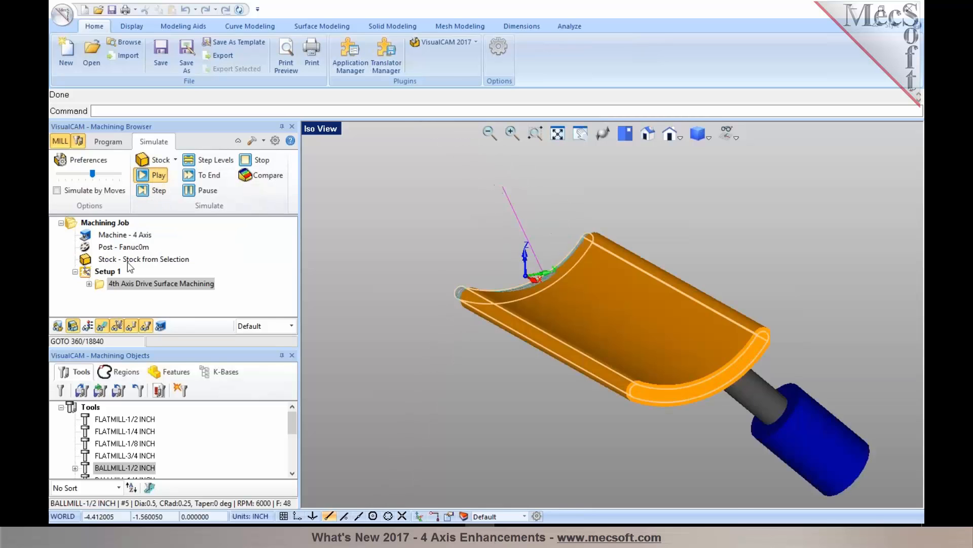
pyautogui.moveTo(92, 173); pyautogui.dragTo(60, 172)
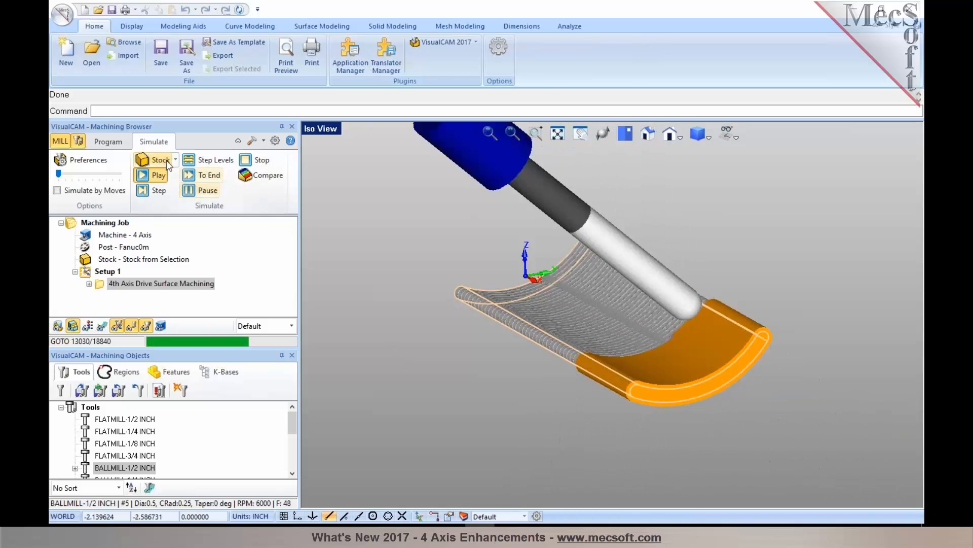
pyautogui.click(188, 195)
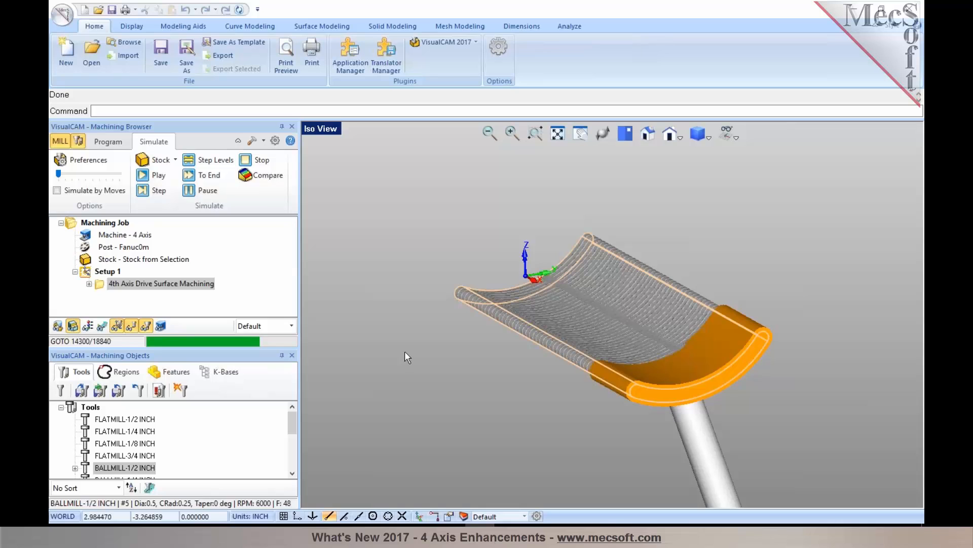
pyautogui.click(96, 144)
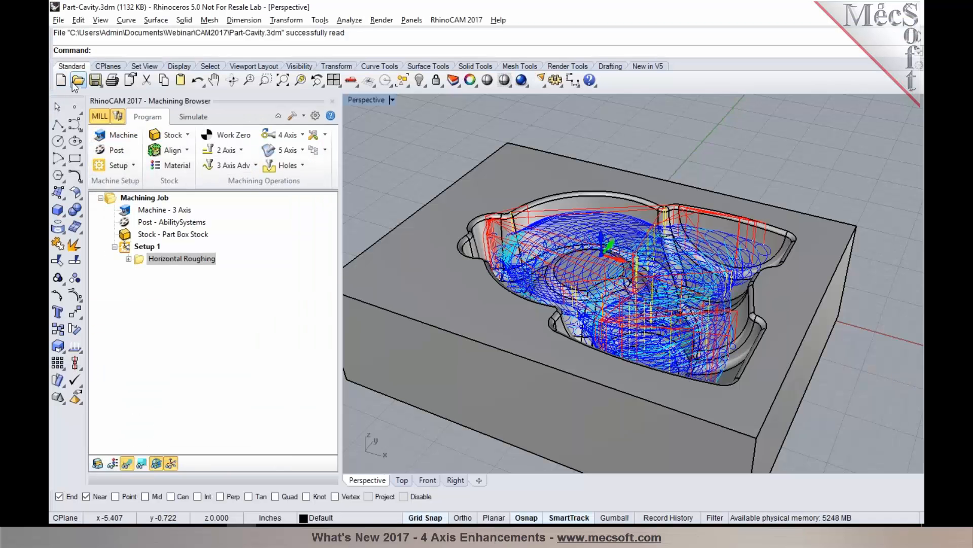
# Step: In Rhinoceros, open 4Axis_Rotary_Instancing.3dm without saving the changes to Part-Cavity.3dm
pyautogui.click(74, 83)
pyautogui.click(500, 294)
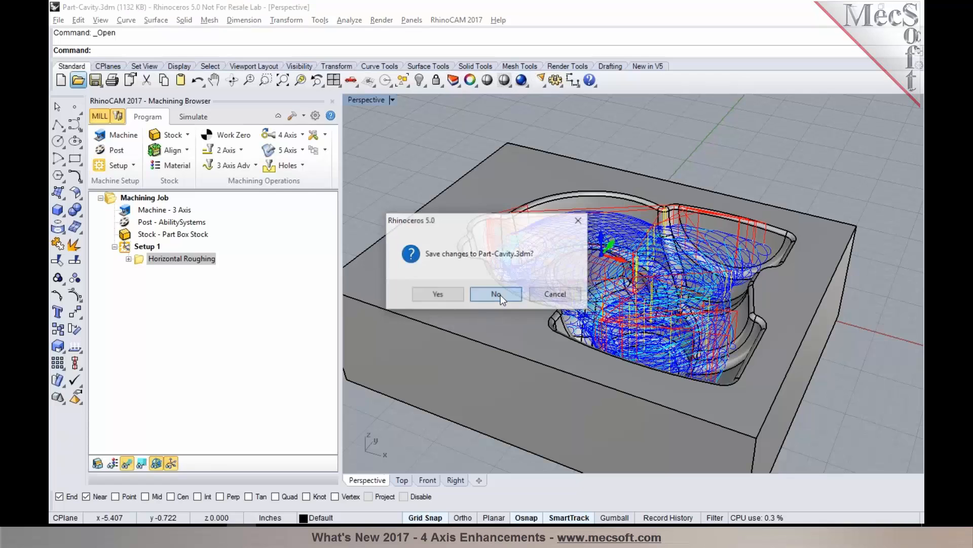
pyautogui.click(532, 255)
pyautogui.click(620, 379)
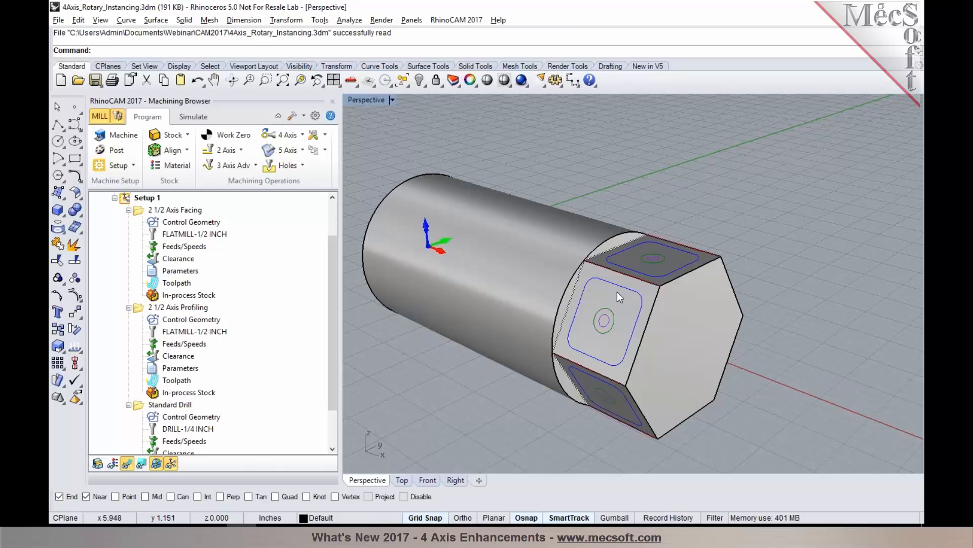
# Step: Collapse the facing, profiling and drill operations under Setup 1, and display the 2 1/2 Axis Facing toolpath
pyautogui.moveTo(662, 322); pyautogui.dragTo(490, 306, button='right')
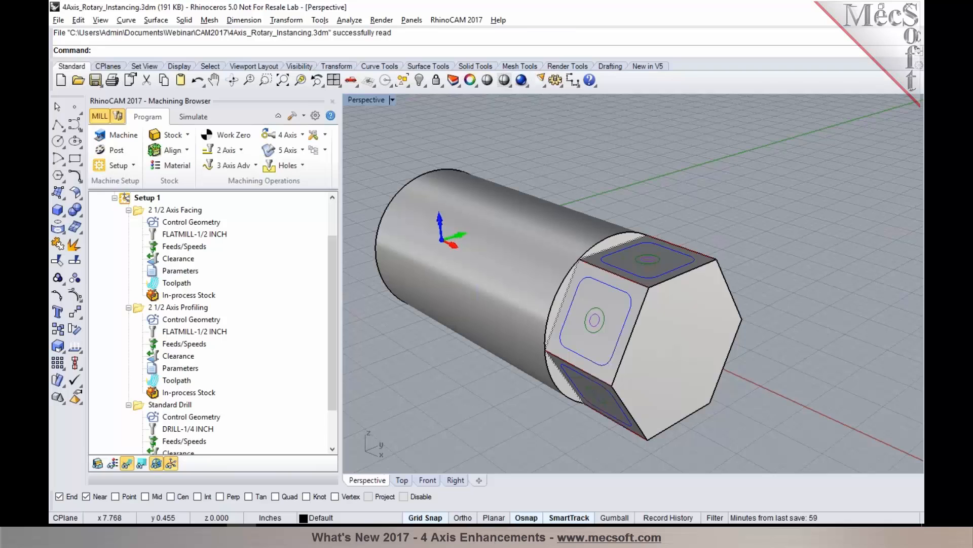
pyautogui.click(129, 210)
pyautogui.click(129, 271)
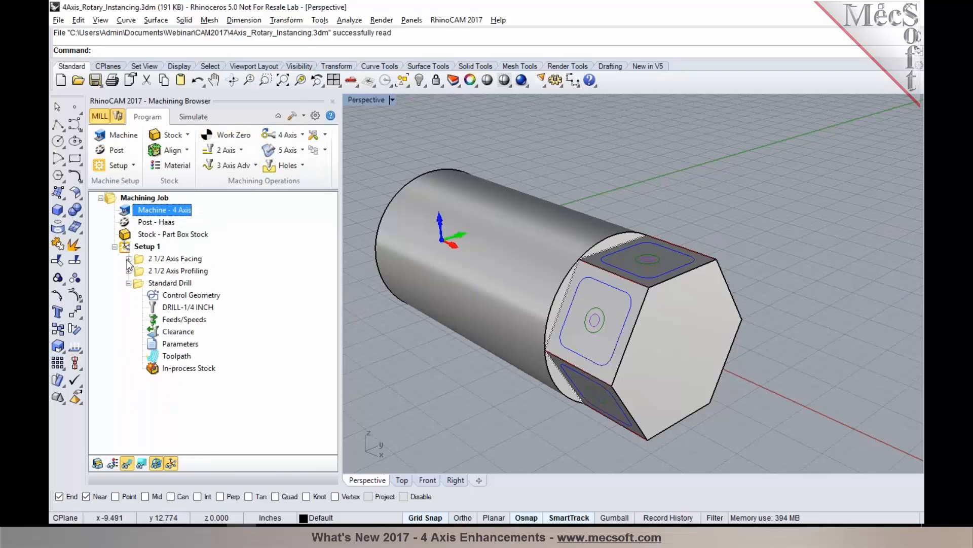
pyautogui.click(129, 282)
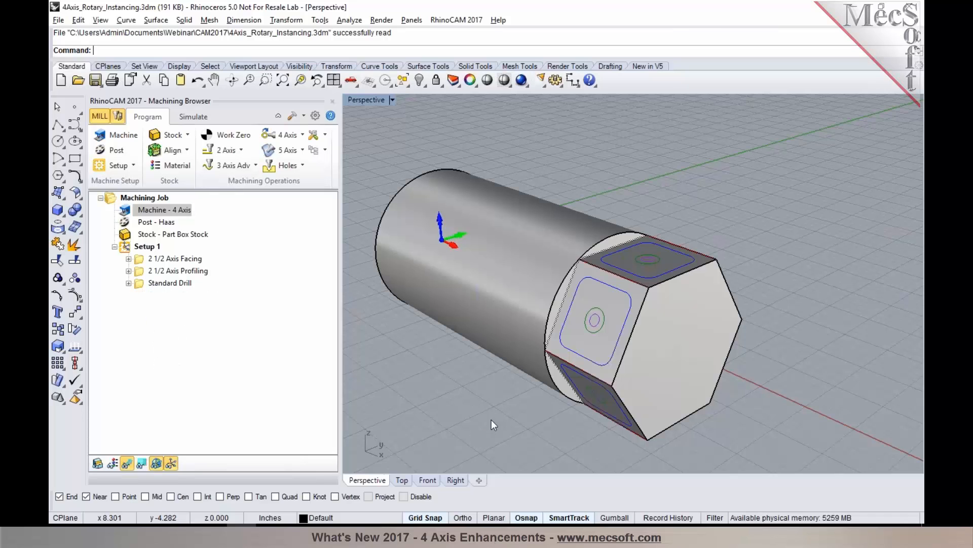
pyautogui.moveTo(580, 358); pyautogui.dragTo(594, 361, button='right')
pyautogui.click(179, 260)
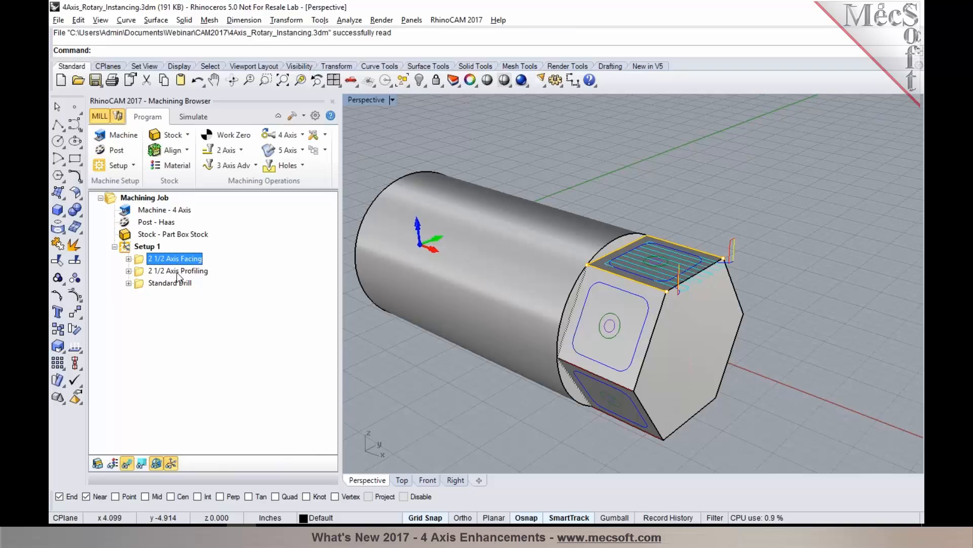
# Step: Display the facing, profiling and drill toolpaths in turn and examine the hexagonal end of the part
pyautogui.click(178, 271)
pyautogui.click(175, 284)
pyautogui.click(172, 259)
pyautogui.click(173, 272)
pyautogui.click(169, 281)
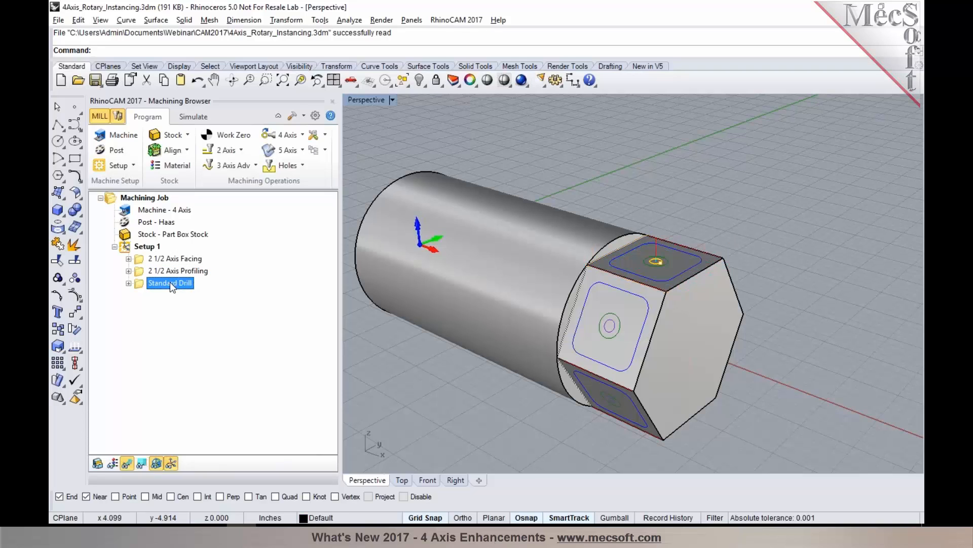
pyautogui.moveTo(631, 319); pyautogui.dragTo(632, 385, button='right')
pyautogui.moveTo(544, 380); pyautogui.dragTo(603, 303, button='right')
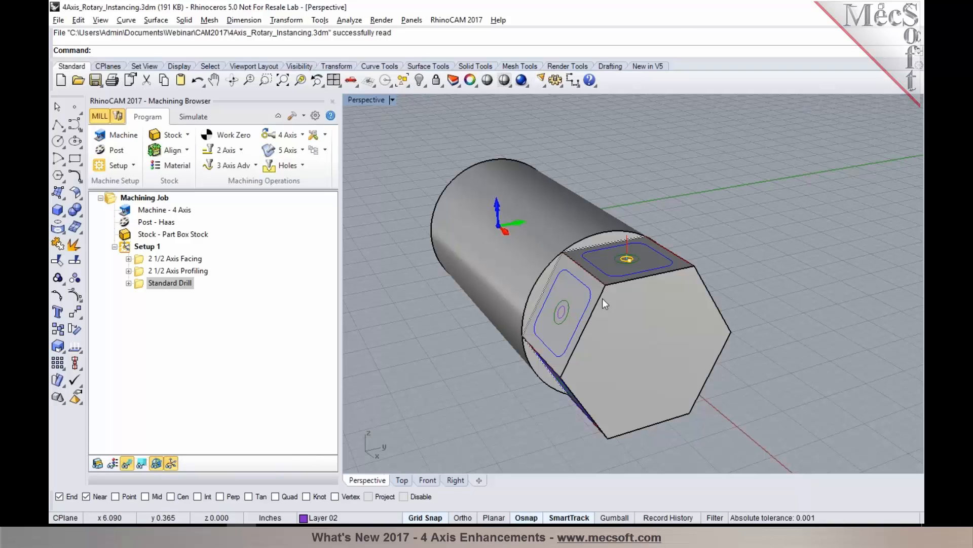
pyautogui.moveTo(631, 323); pyautogui.dragTo(563, 324, button='right')
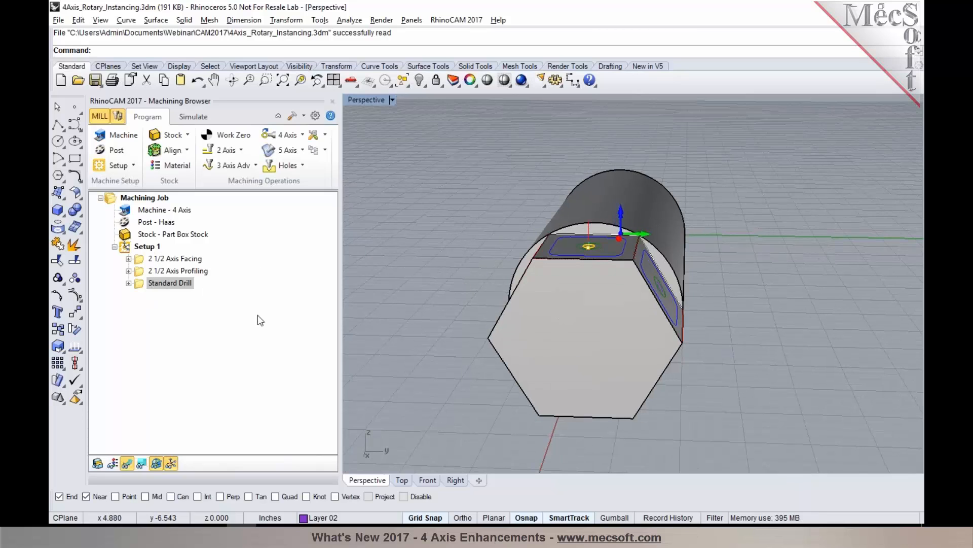
pyautogui.moveTo(491, 325); pyautogui.dragTo(591, 333, button='right')
# Step: Generate a 4-axis Rotary Instance in Setup 1 with a 60-degree counter-clockwise incremental angle and 5 table rotations
pyautogui.click(145, 247)
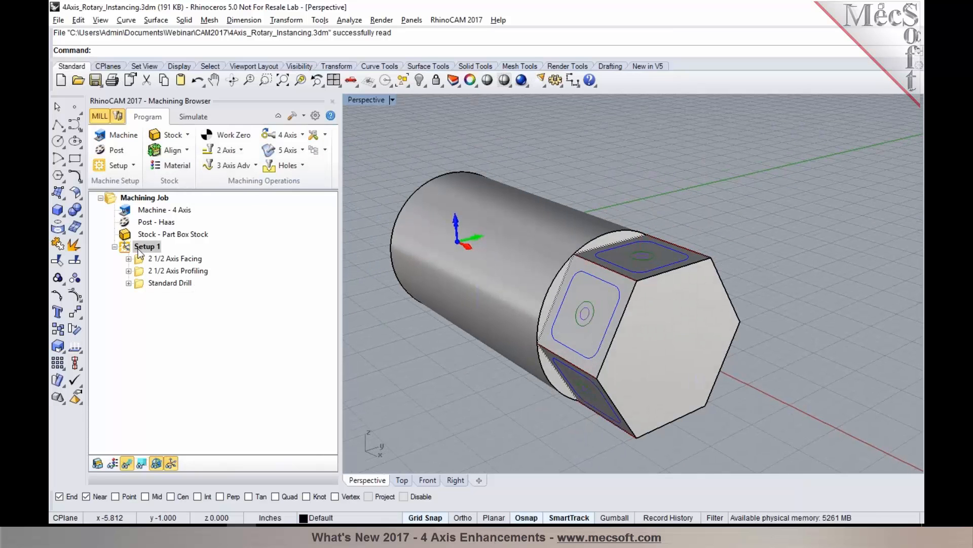
pyautogui.click(297, 136)
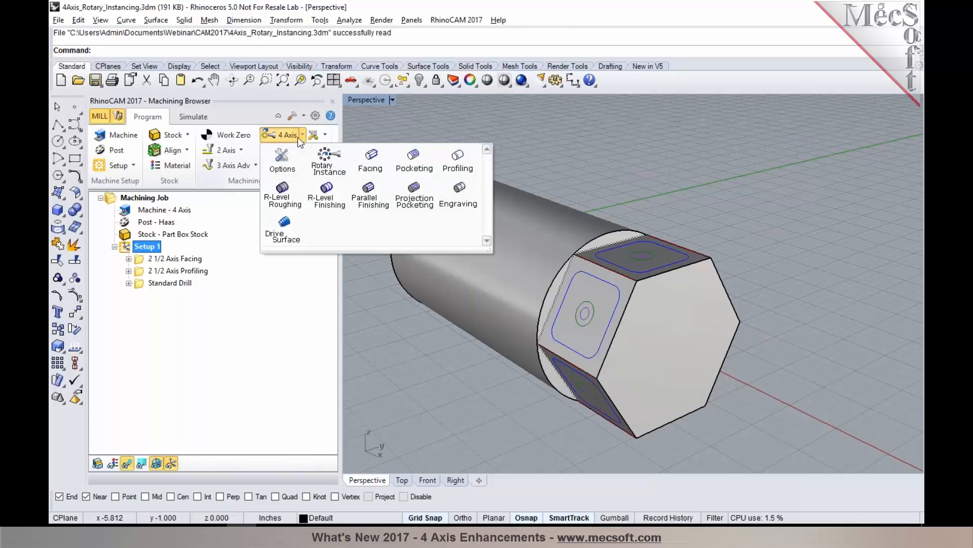
pyautogui.click(325, 166)
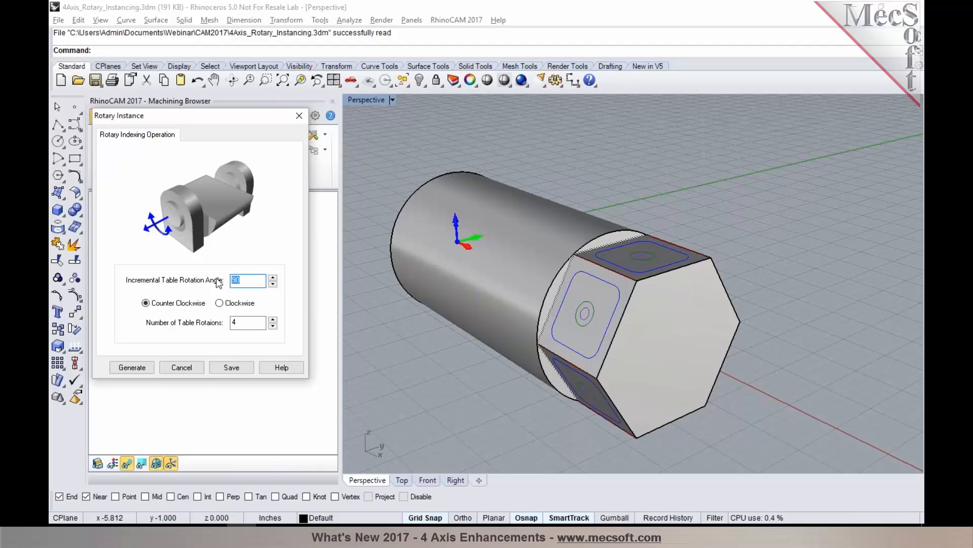
pyautogui.write('6')
pyautogui.click(261, 321)
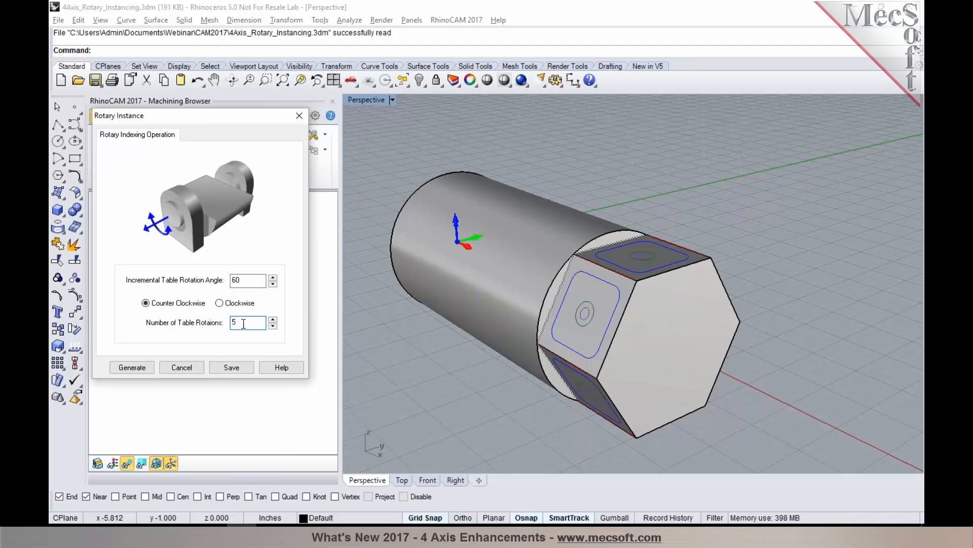
pyautogui.click(139, 369)
# Step: Move the 2 1/2 Axis Facing, 2 1/2 Axis Profiling and Standard Drill operations into Rotary Instance and display its instanced toolpaths
pyautogui.click(151, 260)
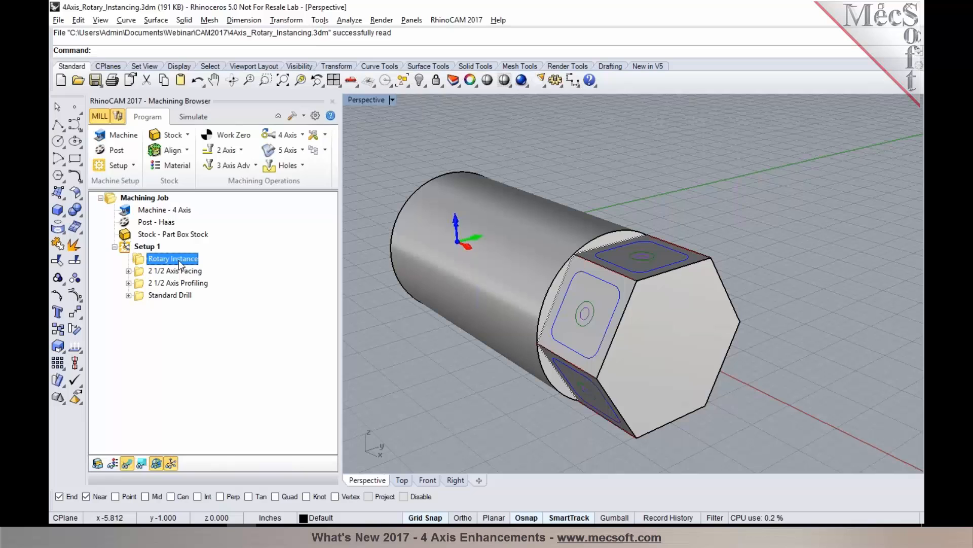
pyautogui.click(145, 273)
pyautogui.moveTo(140, 275); pyautogui.dragTo(157, 295)
pyautogui.click(140, 284)
pyautogui.click(151, 294)
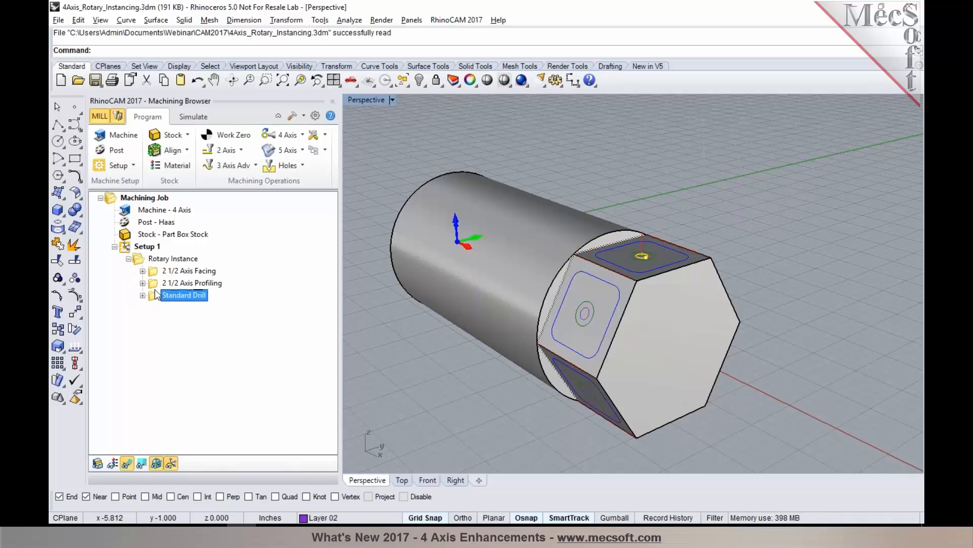
pyautogui.click(148, 259)
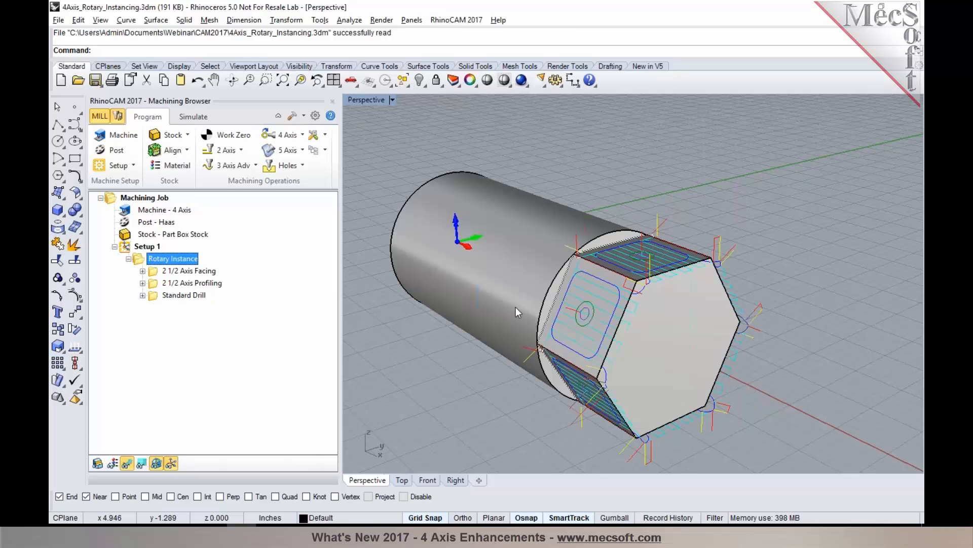
pyautogui.scroll(-1, 618, 372)
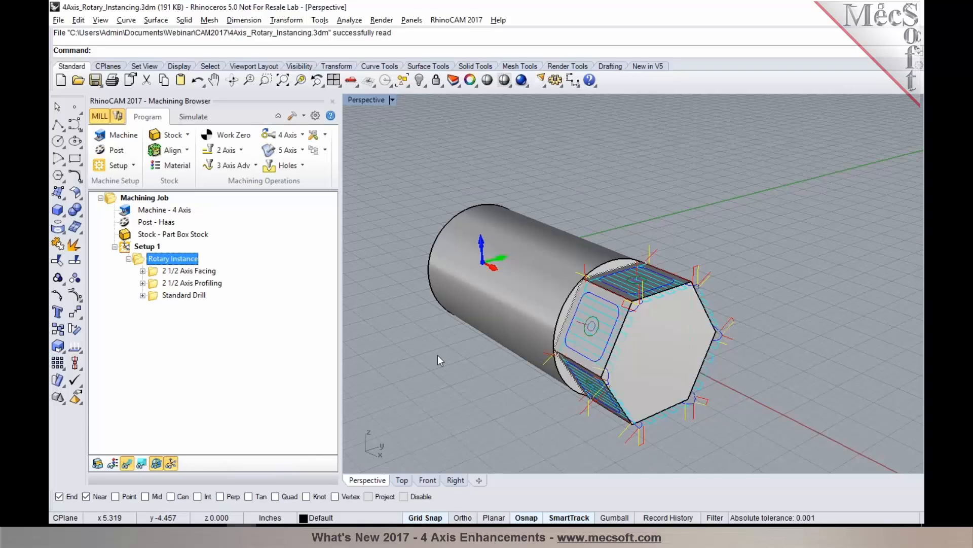
# Step: Interrupt the box stock simulation and replace the stock with a cylinder along X, radius 2 and length 9, from the model's bounding cylinder
pyautogui.click(192, 117)
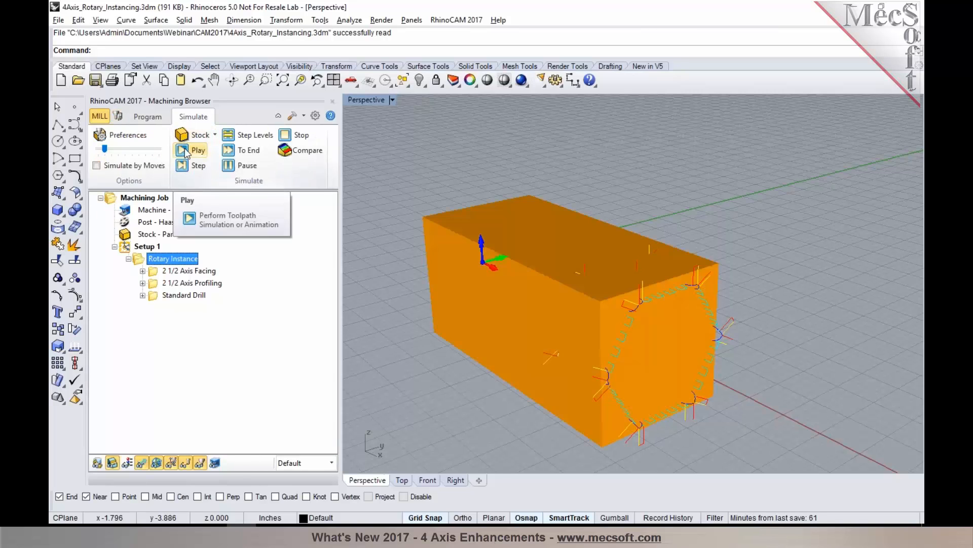
pyautogui.click(185, 151)
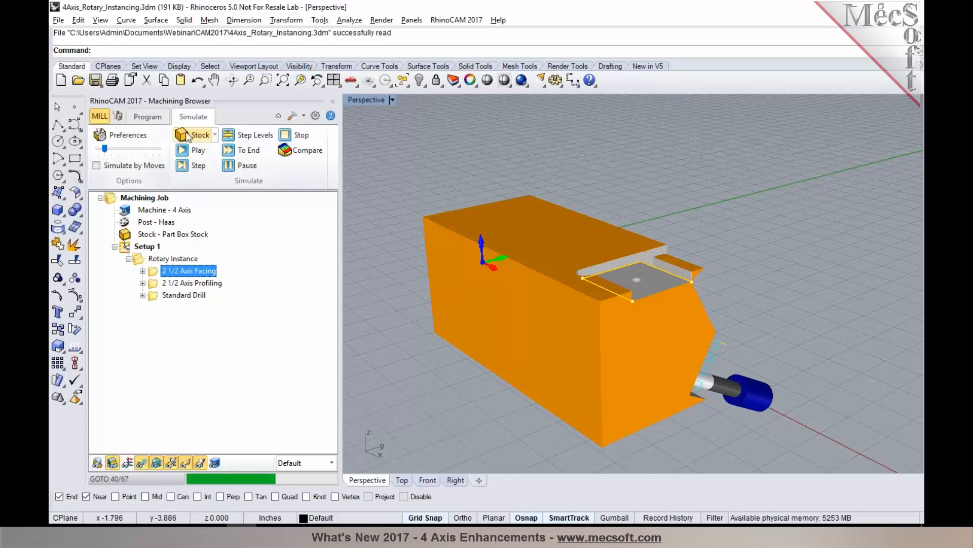
pyautogui.click(213, 136)
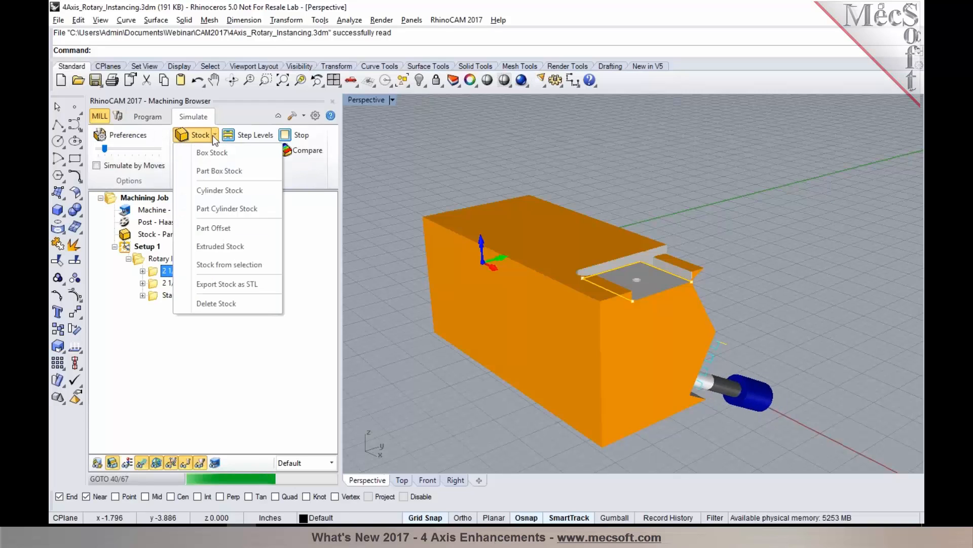
pyautogui.click(215, 185)
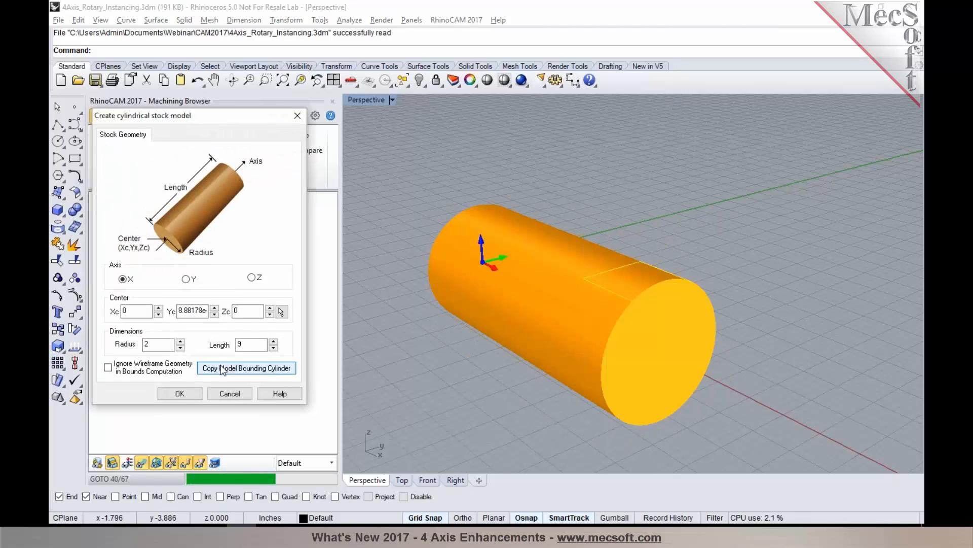
pyautogui.click(186, 392)
# Step: Simulate the Rotary Instance on the cylinder stock, hide its toolpaths and inspect the machined hexagonal end
pyautogui.click(173, 258)
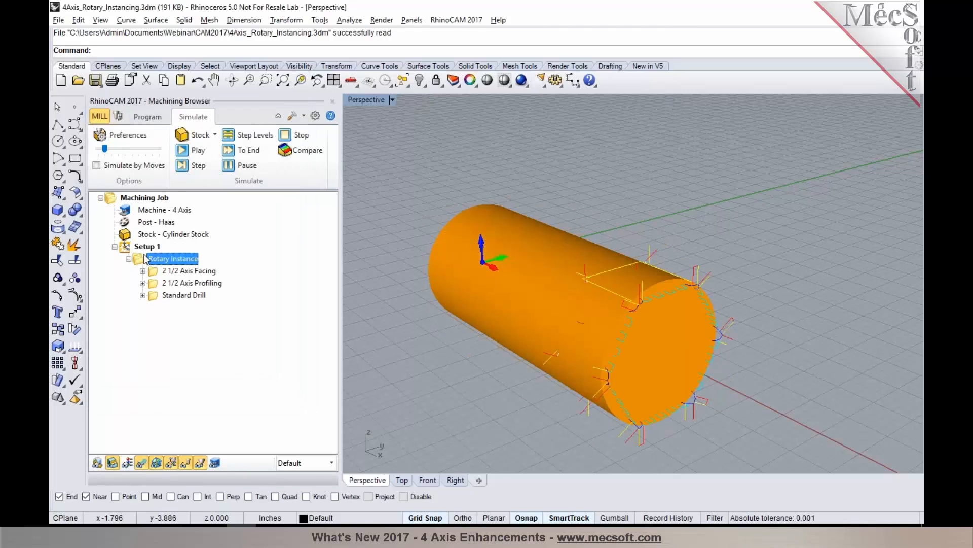
pyautogui.click(181, 150)
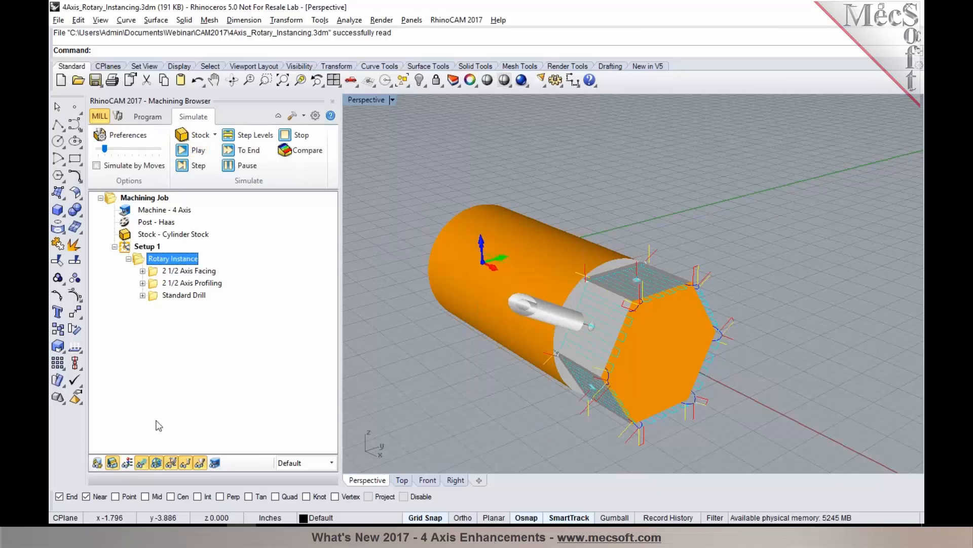
pyautogui.click(144, 462)
pyautogui.moveTo(699, 373)
pyautogui.mouseDown(button='right')
pyautogui.moveTo(669, 371)
pyautogui.moveTo(683, 371)
pyautogui.mouseUp(button='right')
pyautogui.click(133, 247)
pyautogui.click(211, 296)
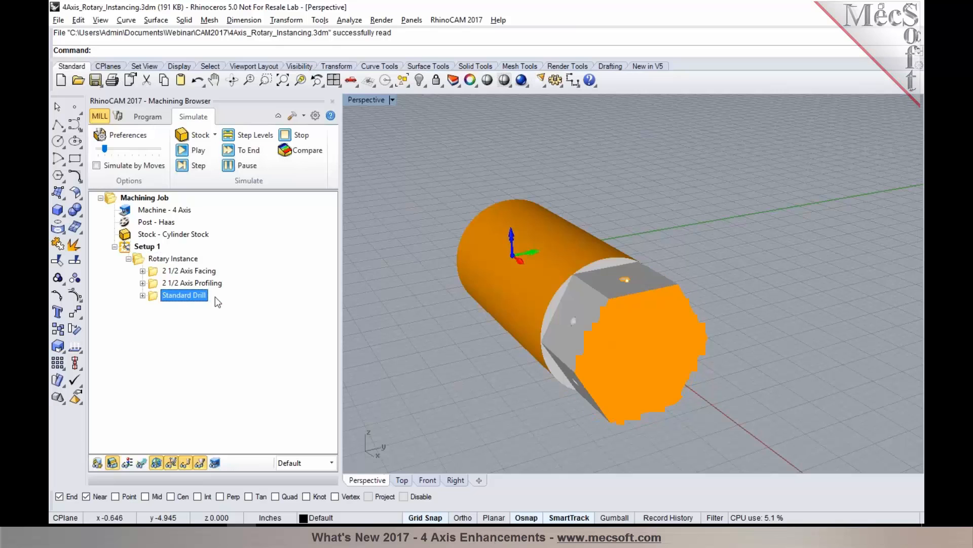
pyautogui.moveTo(619, 336); pyautogui.dragTo(652, 335, button='right')
# Step: Return to programming mode and post-process the Rotary Instance to 4Axis_Rotary_Instancing_Rotary Instance.nc
pyautogui.click(140, 119)
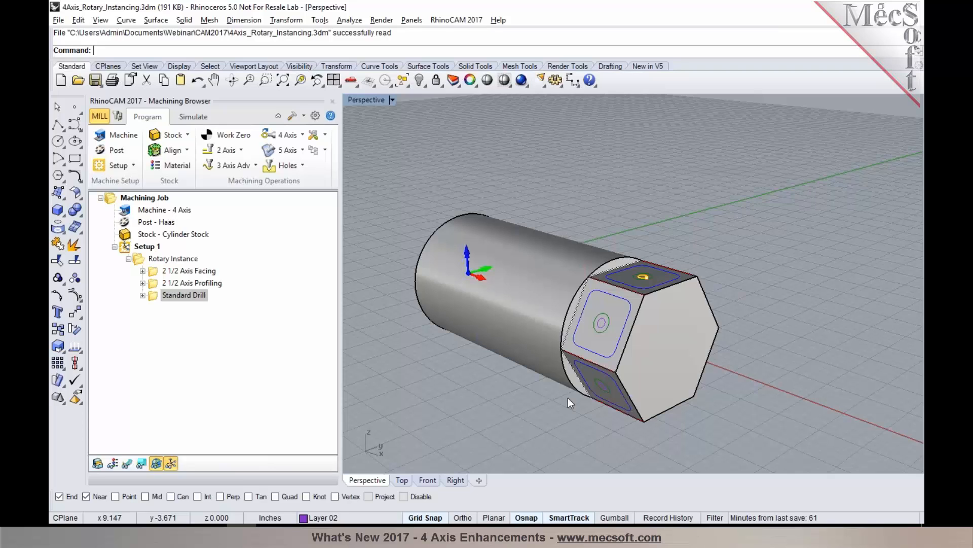
pyautogui.click(149, 258)
pyautogui.rightClick(149, 259)
pyautogui.click(156, 283)
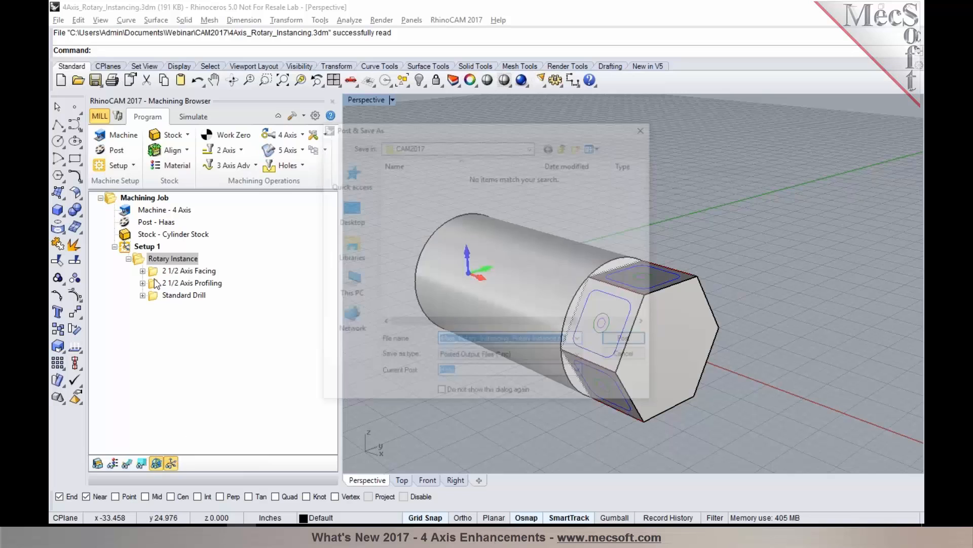
pyautogui.click(628, 341)
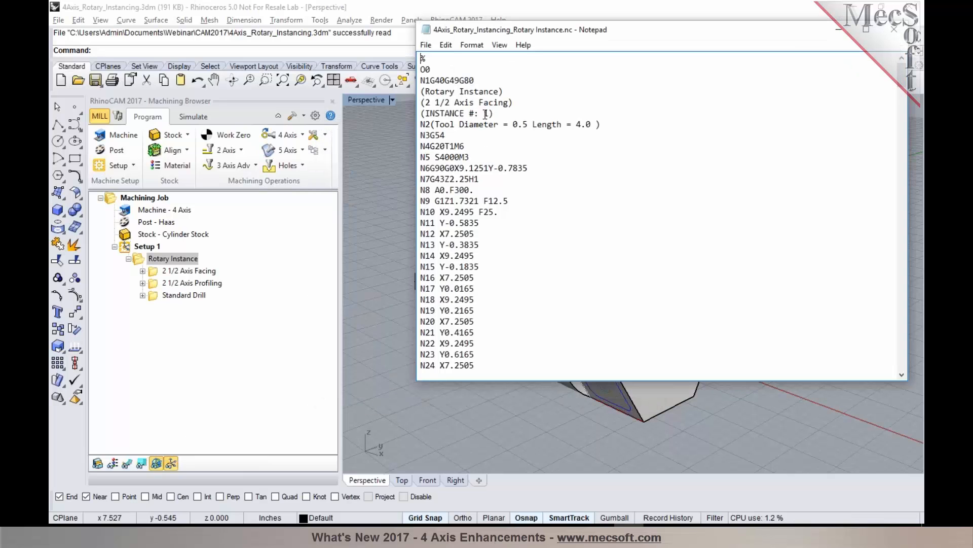
# Step: Examine the A-axis rotation lines for the first two instances in the posted code, and close the file
pyautogui.moveTo(474, 190); pyautogui.dragTo(439, 189)
pyautogui.scroll(-5, 545, 198)
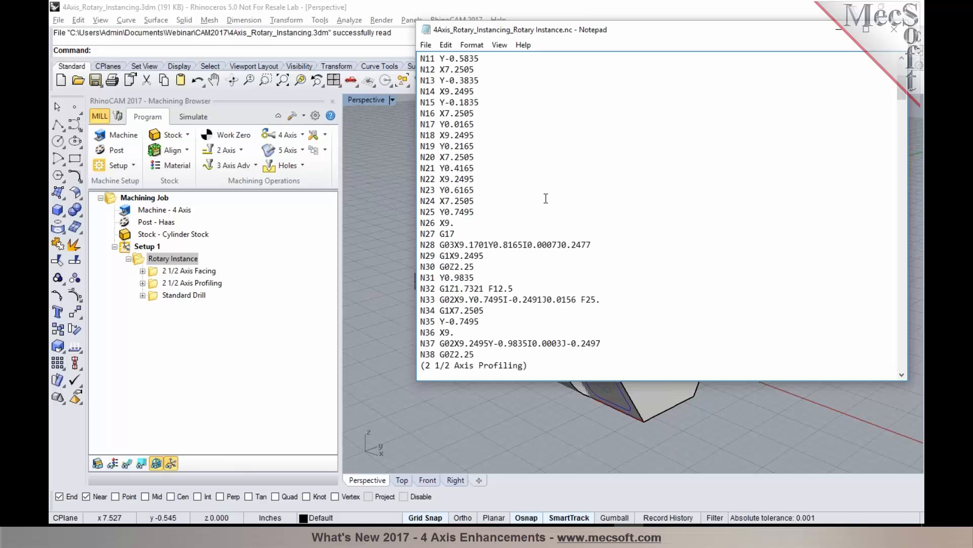
pyautogui.scroll(-4, 546, 198)
pyautogui.scroll(-11, 549, 208)
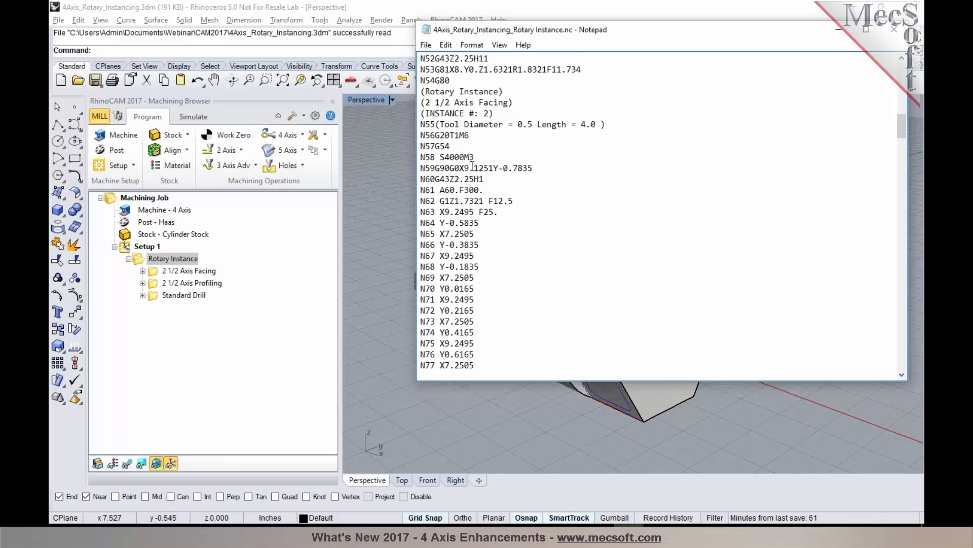
pyautogui.moveTo(483, 190); pyautogui.dragTo(423, 190)
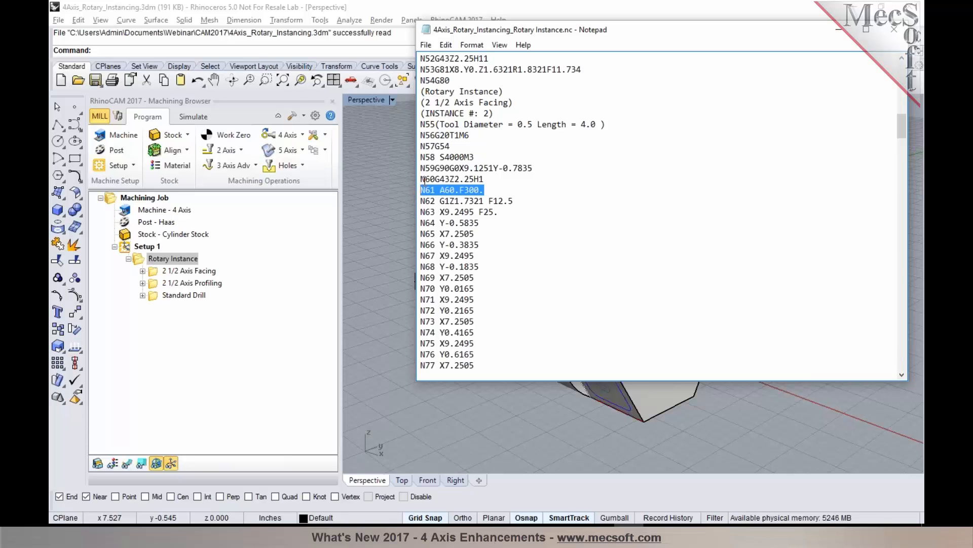
pyautogui.click(900, 36)
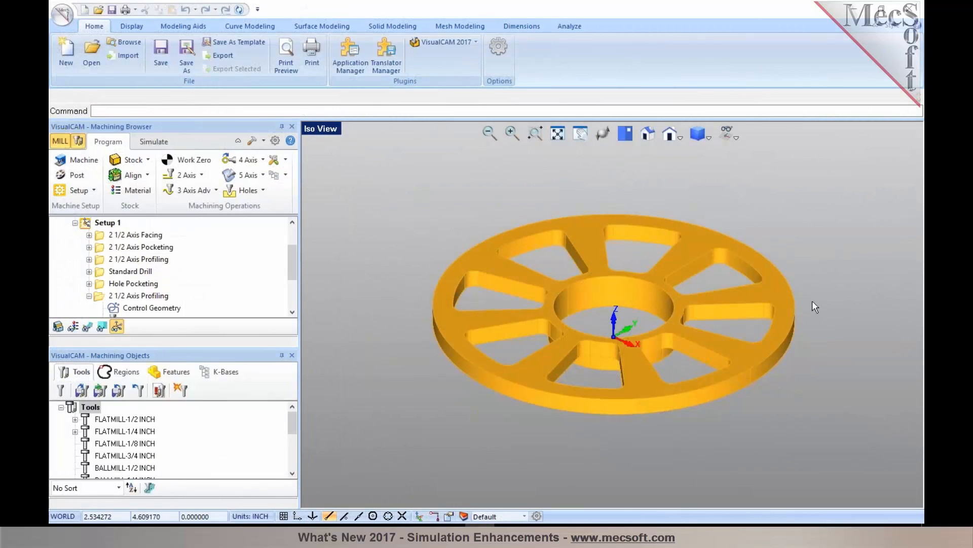
# Step: In VisualCAM, collapse the last 2 1/2 Axis Profiling operation and enlarge the Machining Browser to show the whole machining job
pyautogui.click(88, 296)
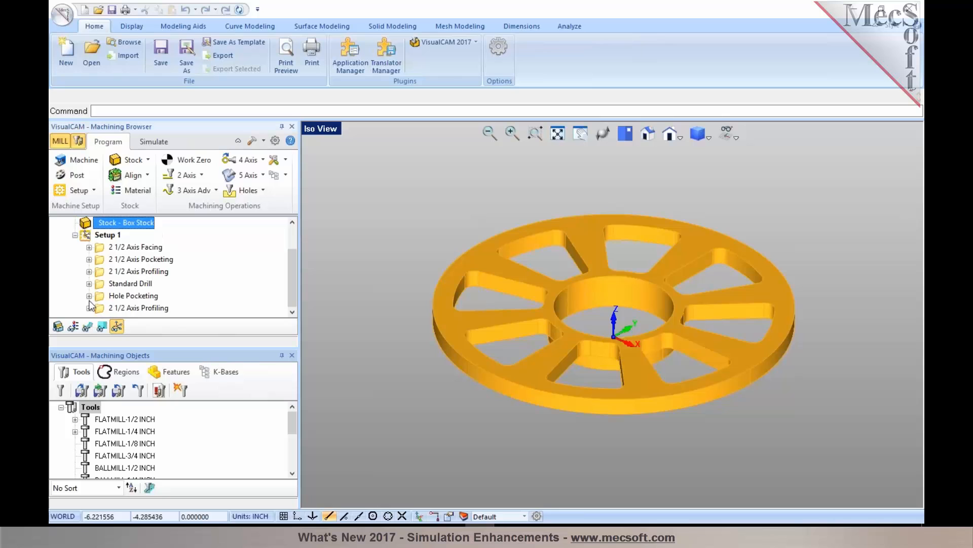
pyautogui.moveTo(180, 376); pyautogui.dragTo(180, 421)
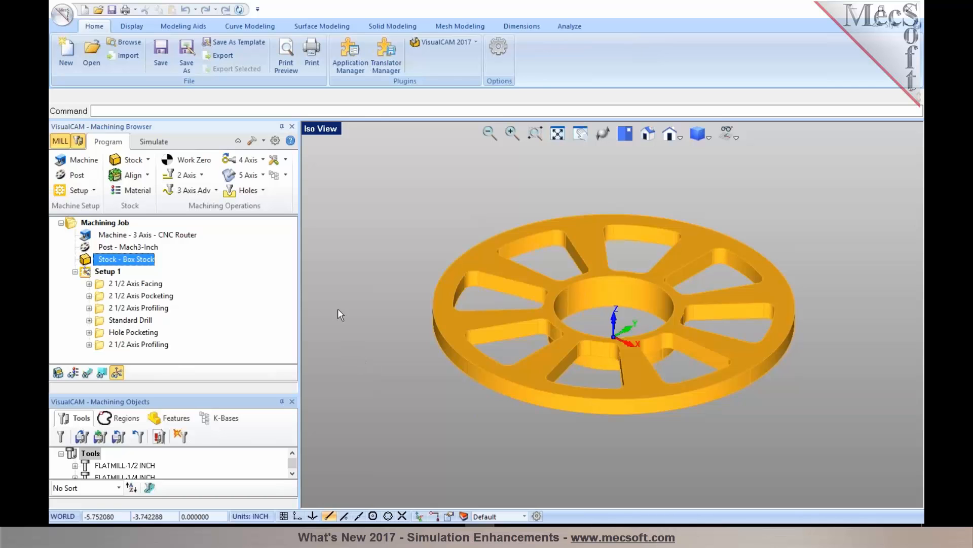
# Step: Enable silhouette and sharp stock edges in the simulation preferences, and show the box stock around the wheel
pyautogui.click(276, 141)
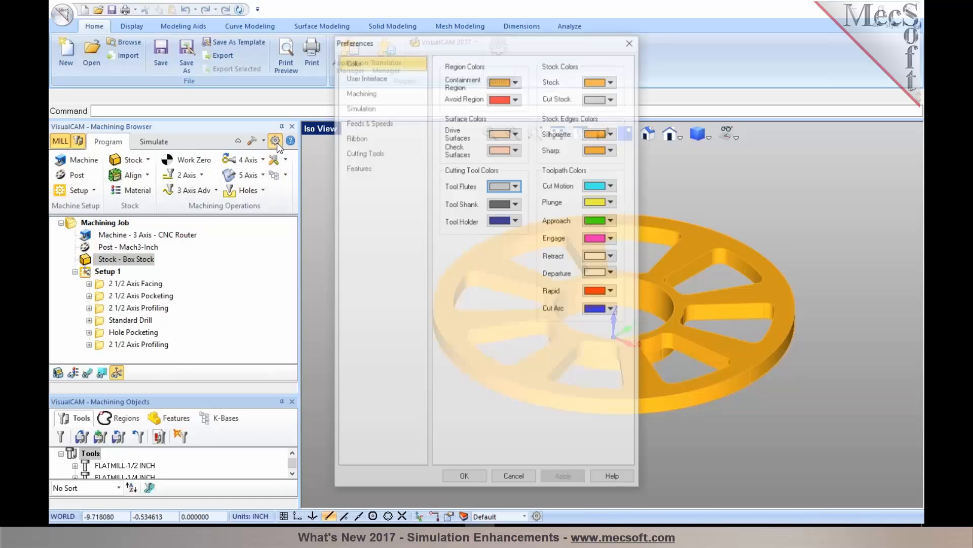
pyautogui.click(352, 108)
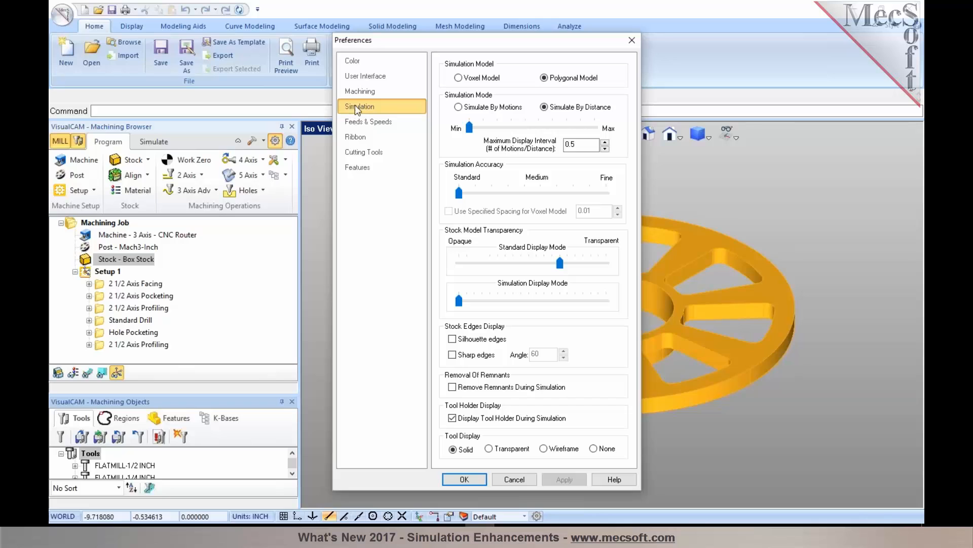
pyautogui.click(453, 339)
pyautogui.click(452, 355)
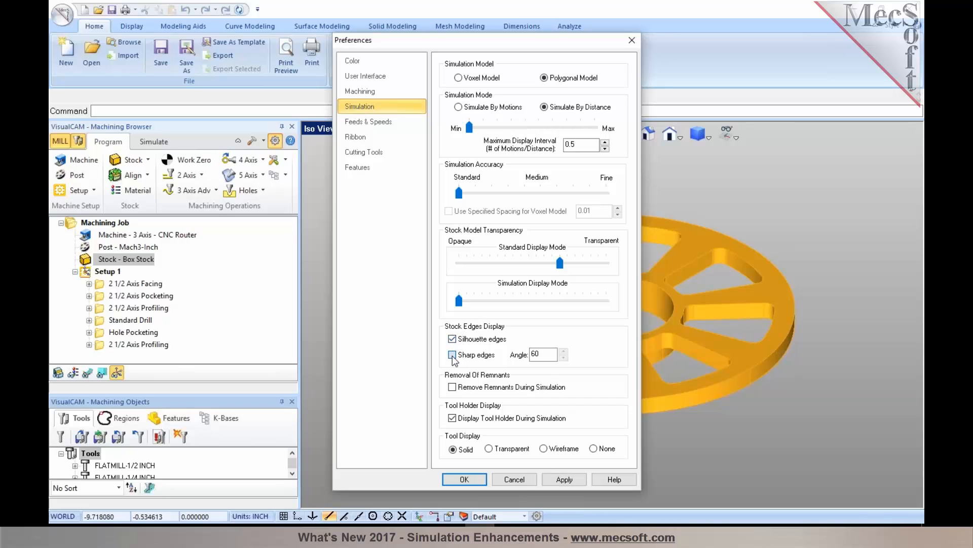
pyautogui.click(465, 480)
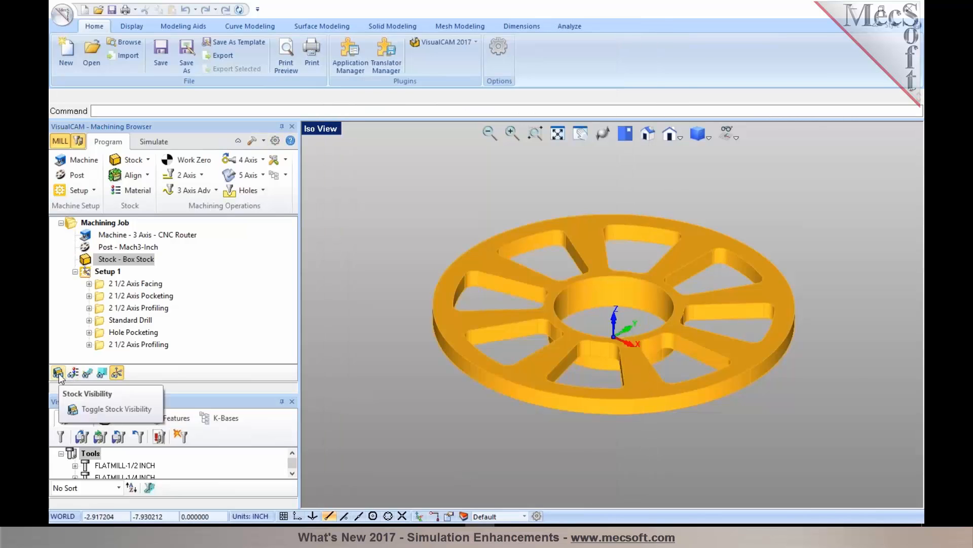
pyautogui.click(59, 374)
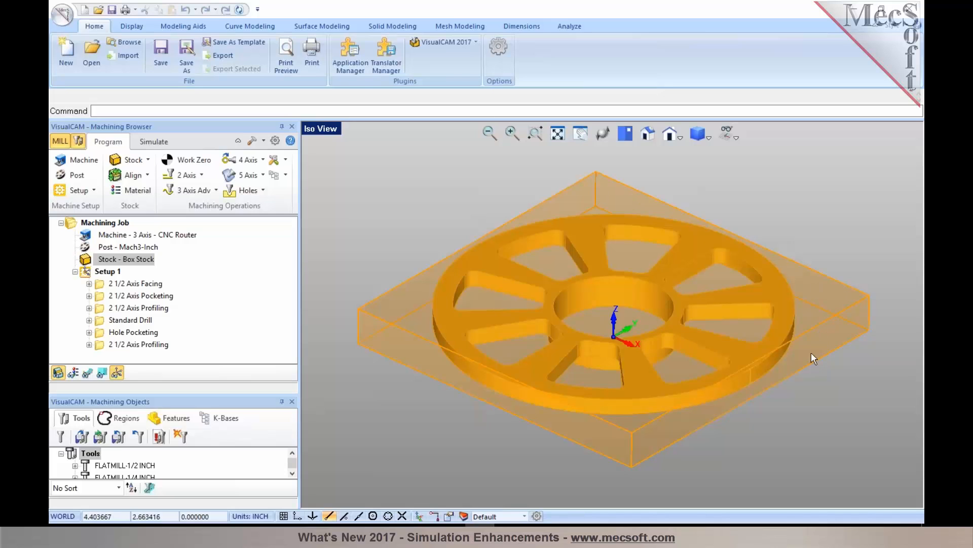
# Step: Simulate the operations of Setup 1 on the box stock at a slightly increased speed, and pause at the first 2 1/2 Axis Profiling operation
pyautogui.click(153, 145)
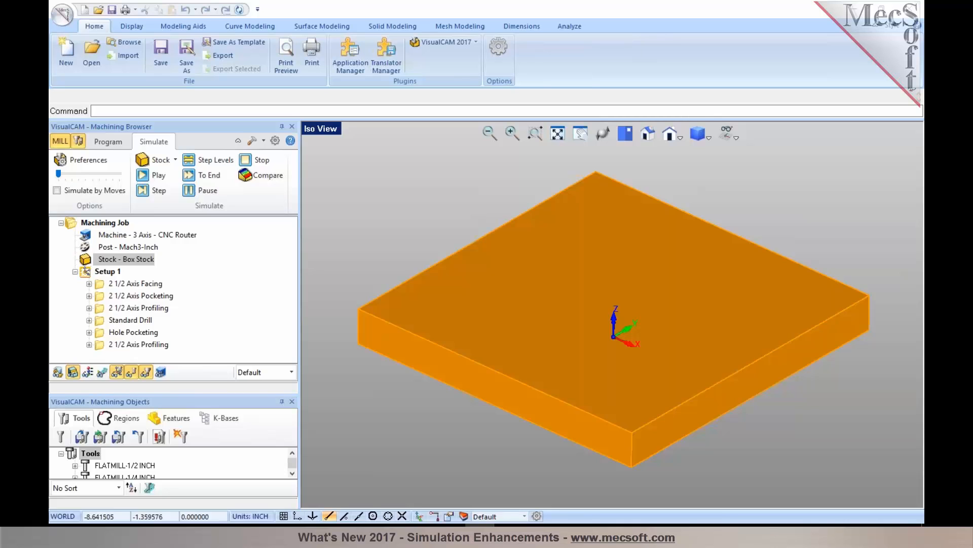
pyautogui.click(106, 272)
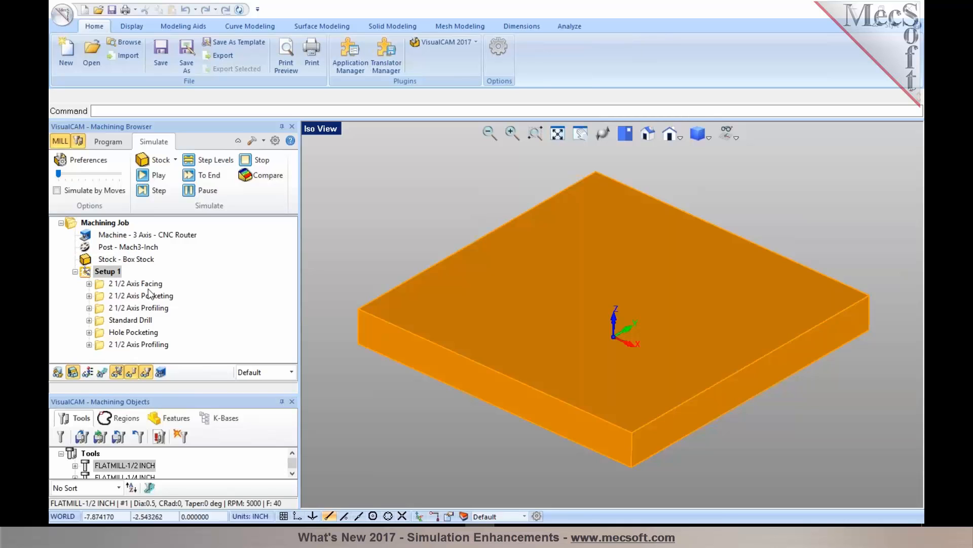
pyautogui.click(143, 177)
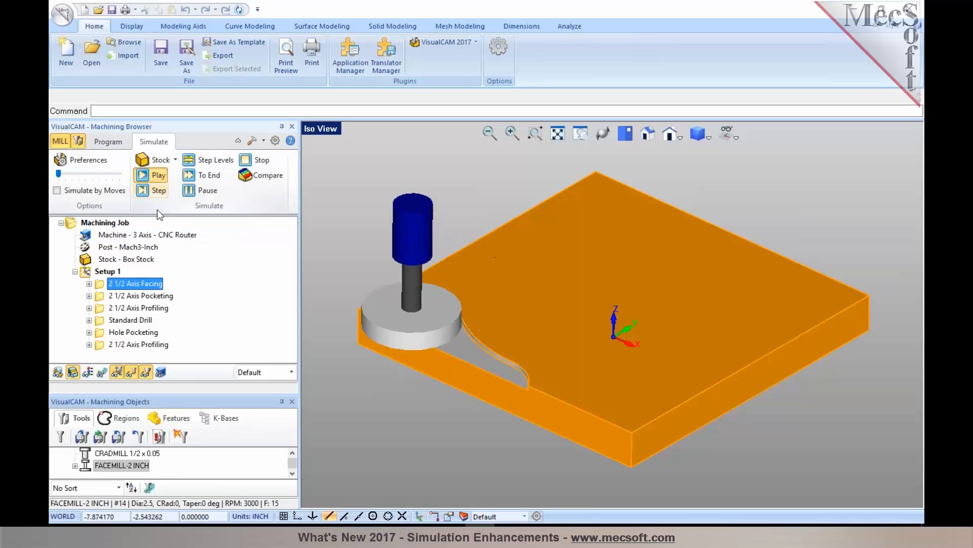
pyautogui.moveTo(59, 174); pyautogui.dragTo(69, 176)
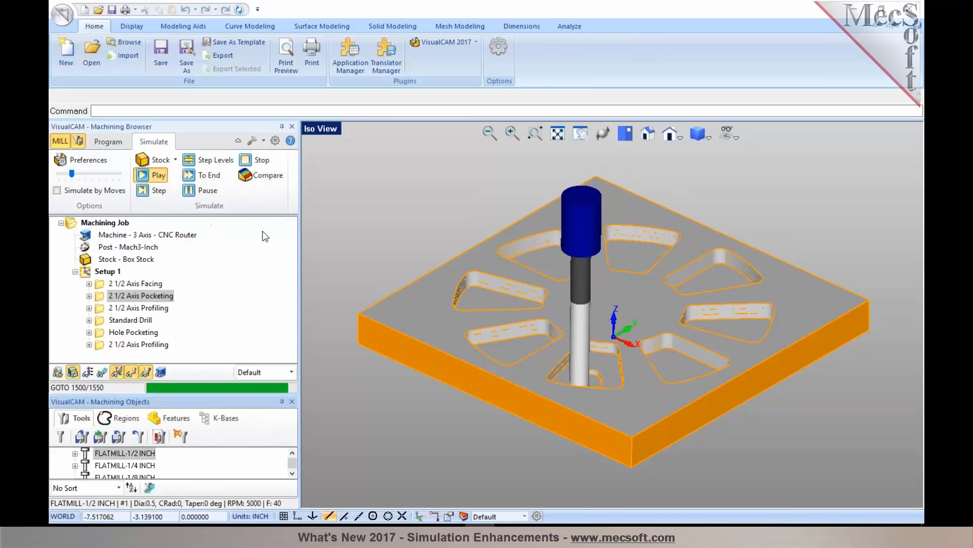
pyautogui.click(193, 191)
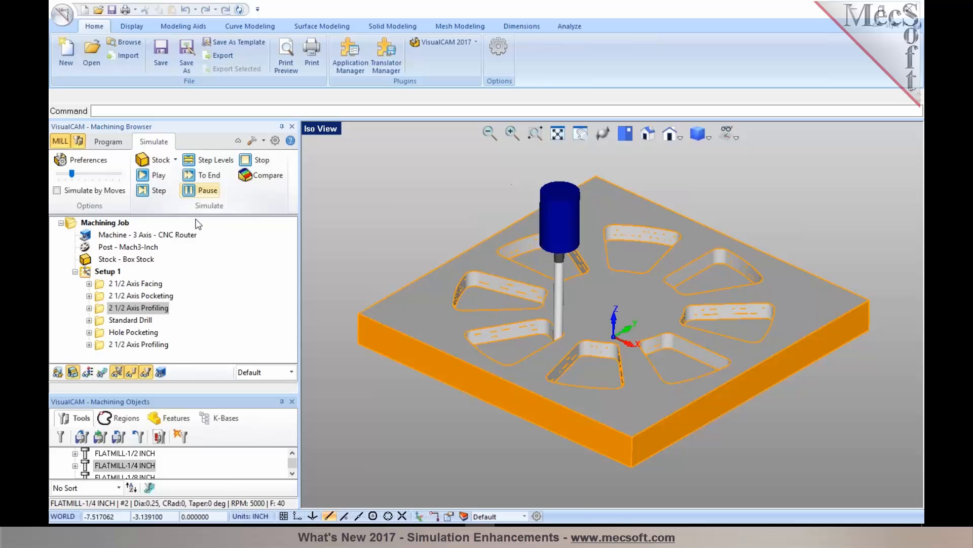
# Step: Reset the simulated stock to Setup 1, and examine the simulation color in the properties of the 2 1/2 Axis Facing operation
pyautogui.click(107, 272)
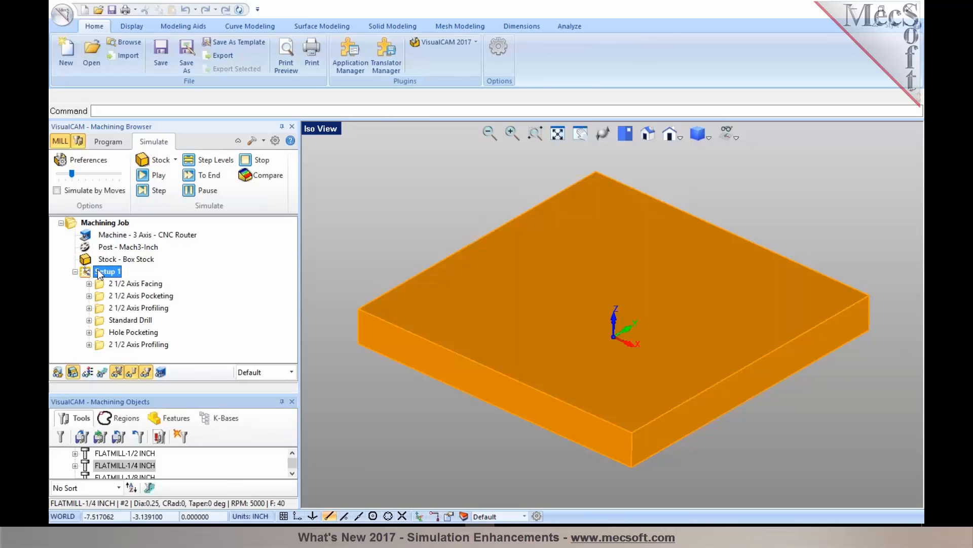
pyautogui.click(101, 286)
pyautogui.rightClick(101, 285)
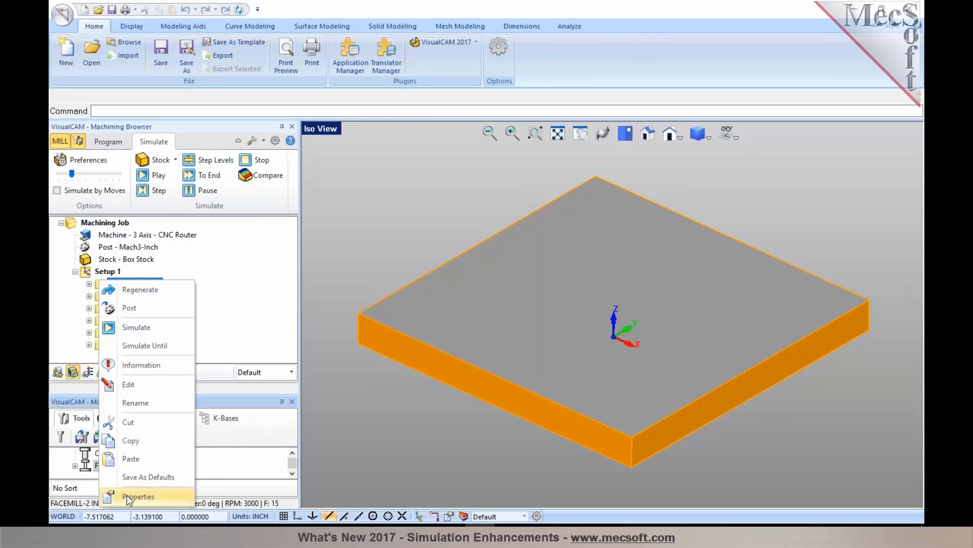
pyautogui.click(128, 496)
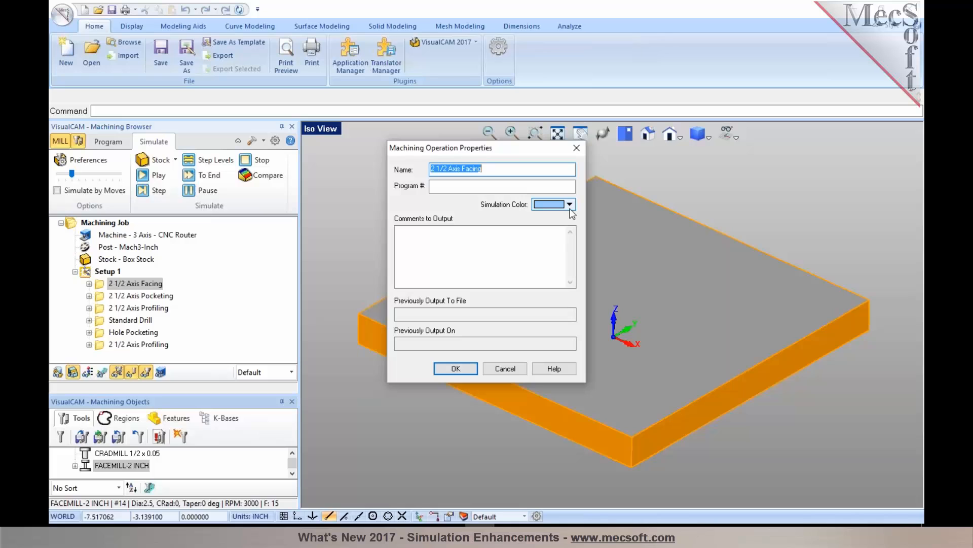
pyautogui.click(498, 369)
# Step: Examine the simulation color in the properties of the 2 1/2 Axis Pocketing operation
pyautogui.click(155, 297)
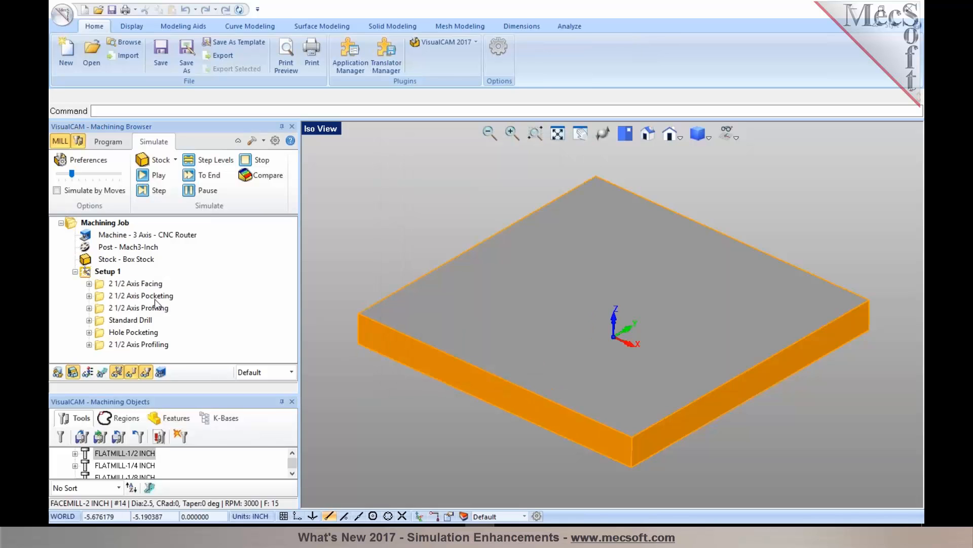
pyautogui.rightClick(154, 296)
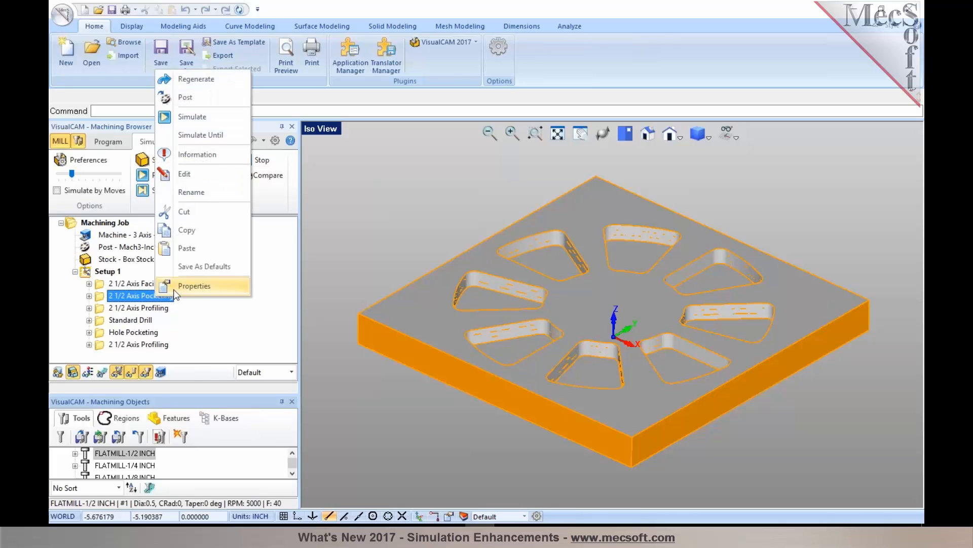
pyautogui.click(173, 288)
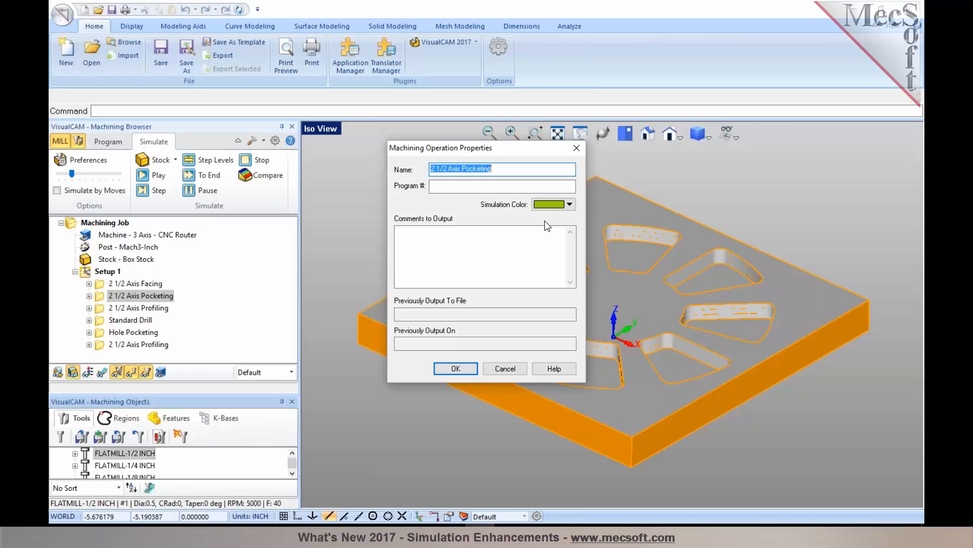
pyautogui.click(507, 368)
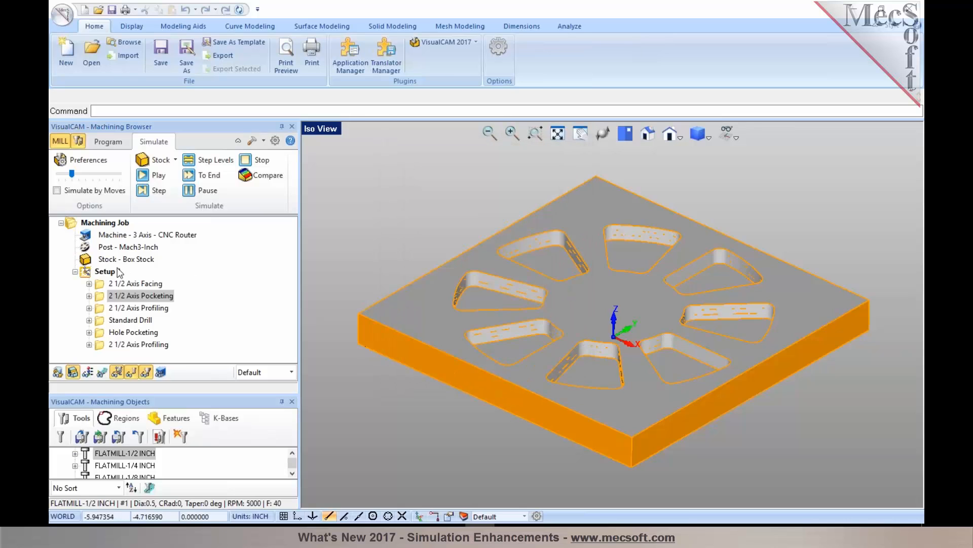
# Step: From Setup 1, review the simulation color modes and the cut material color of the FLATMILL-1/2 INCH tool
pyautogui.click(112, 272)
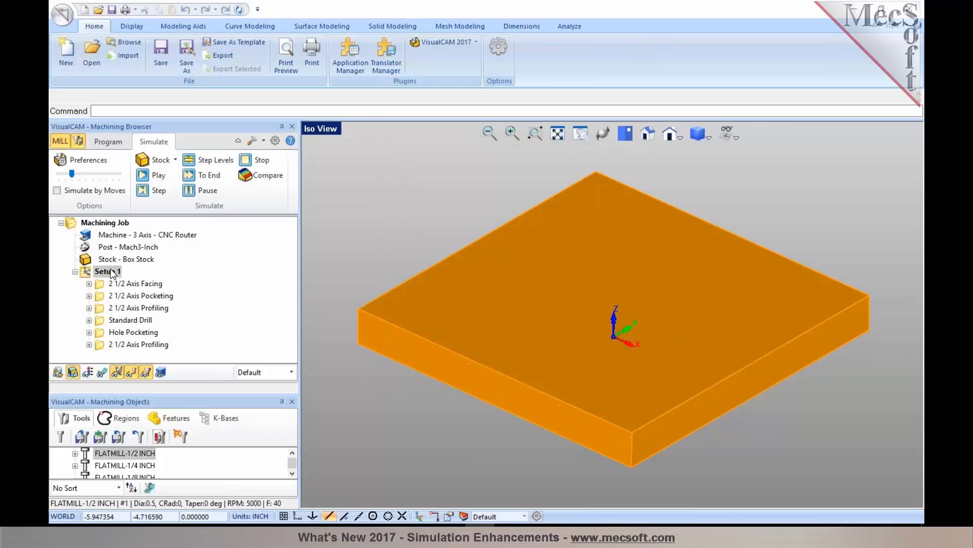
pyautogui.click(292, 372)
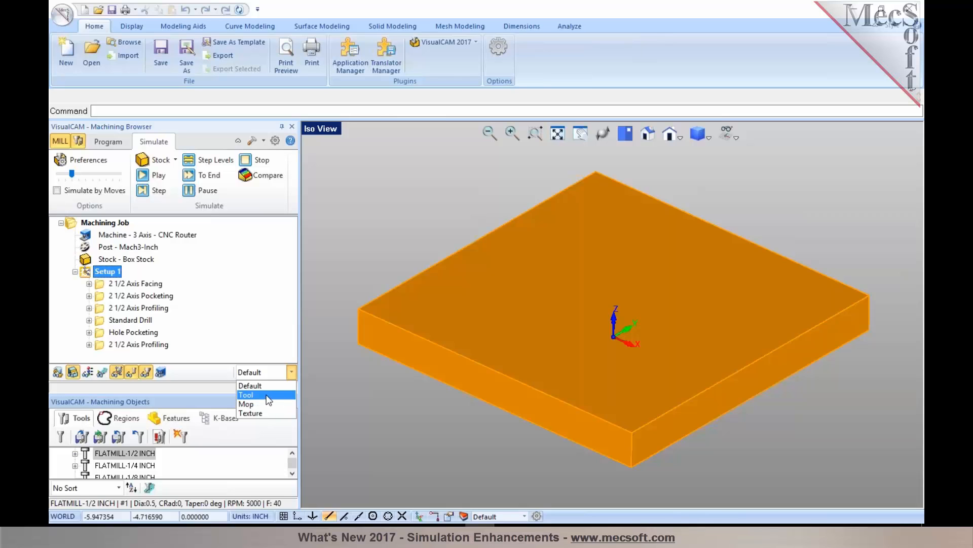
pyautogui.click(292, 371)
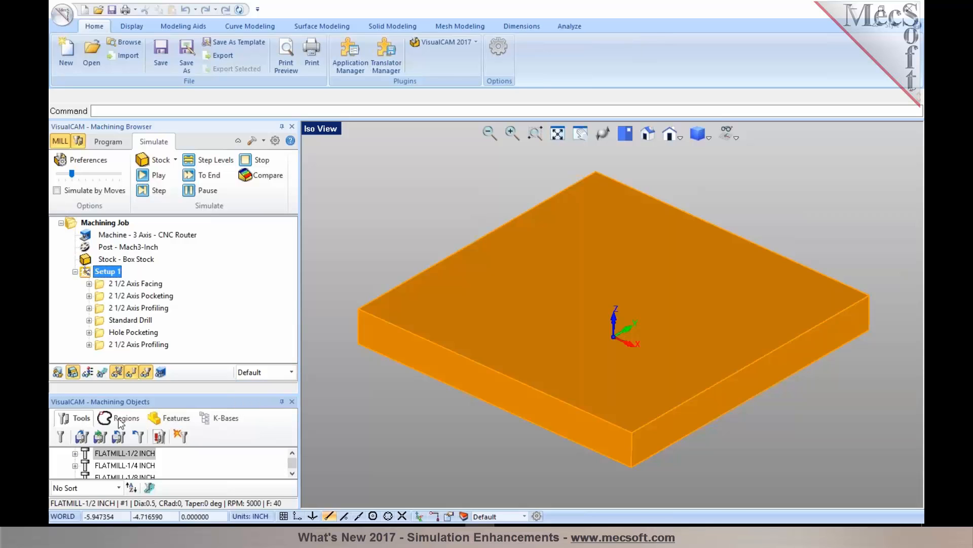
pyautogui.doubleClick(87, 454)
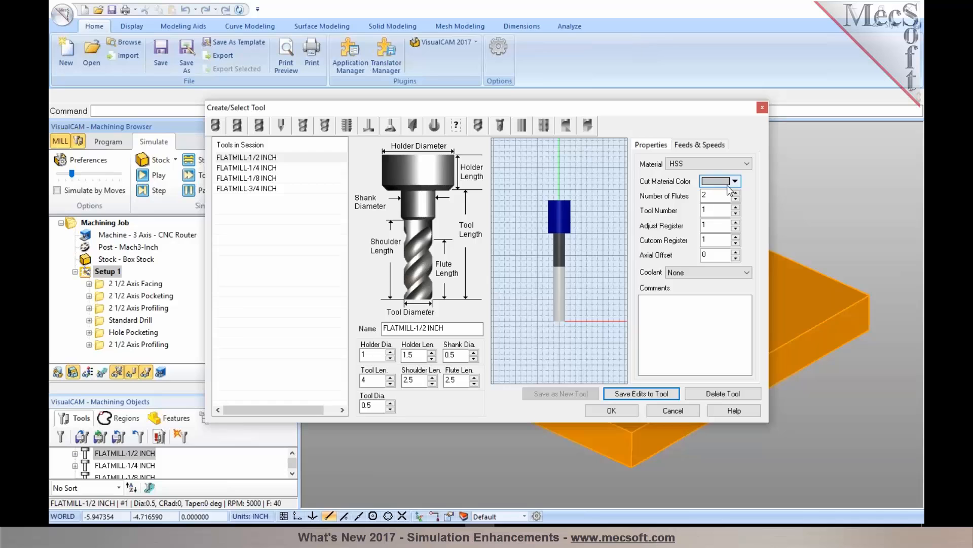
pyautogui.click(673, 411)
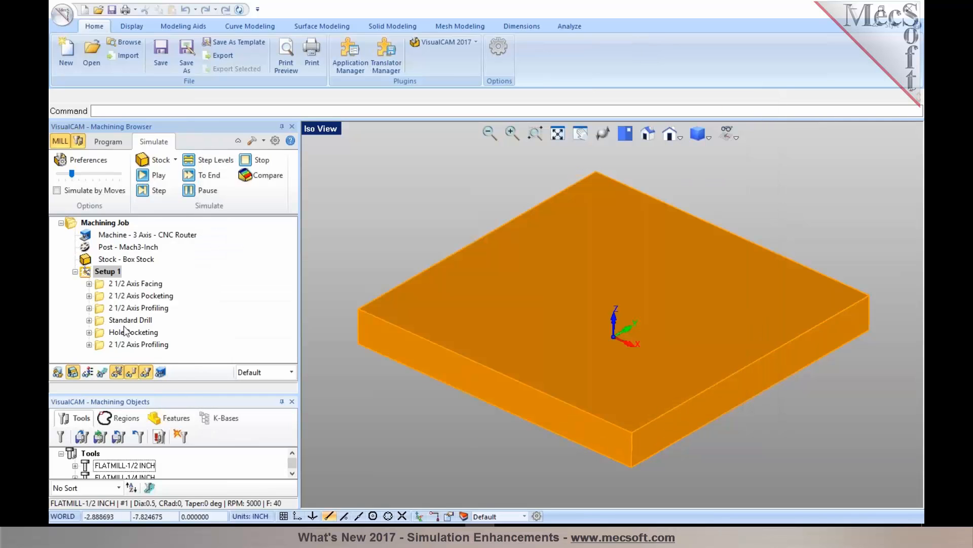
# Step: Set the simulation color mode to Mop and simulate all of Setup 1, raising the simulation speed during the final profiling operation
pyautogui.click(291, 373)
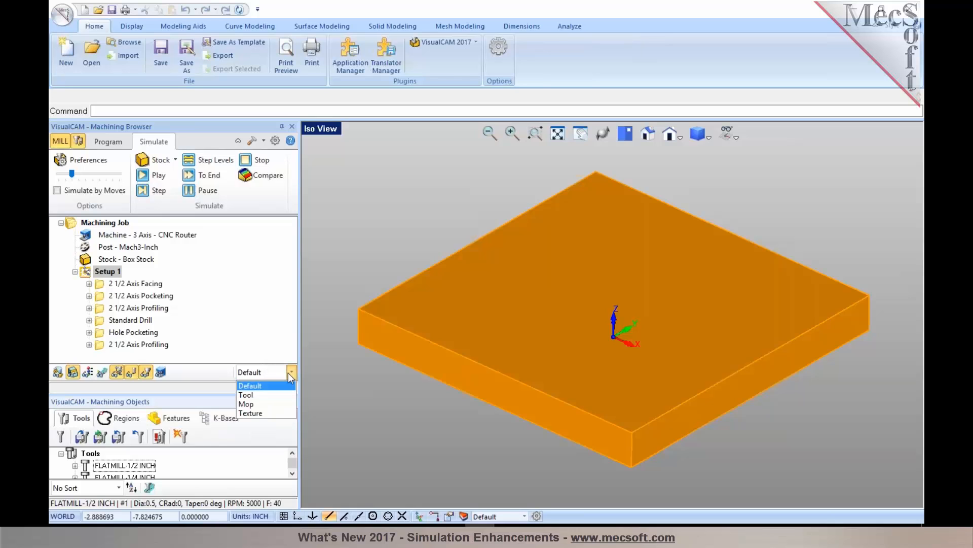
pyautogui.click(277, 408)
pyautogui.click(89, 276)
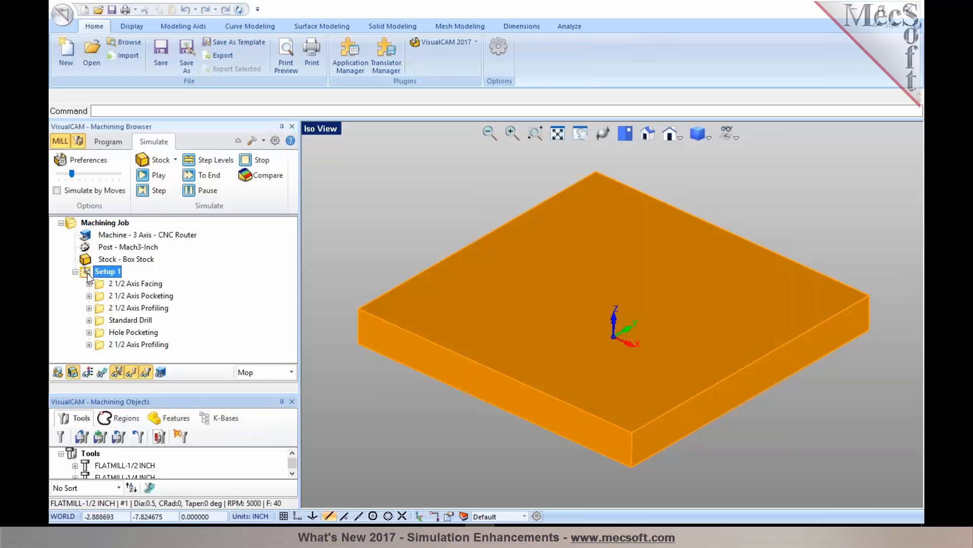
pyautogui.click(149, 175)
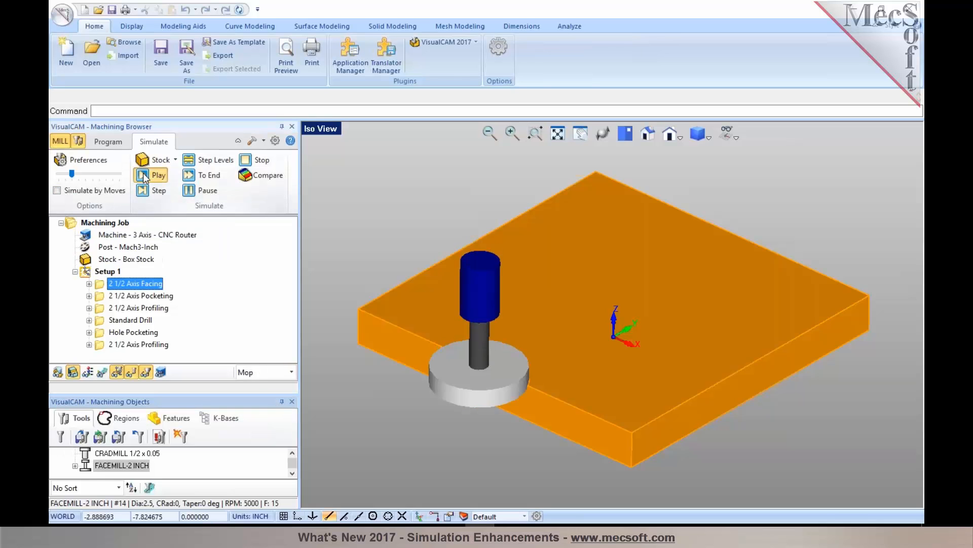
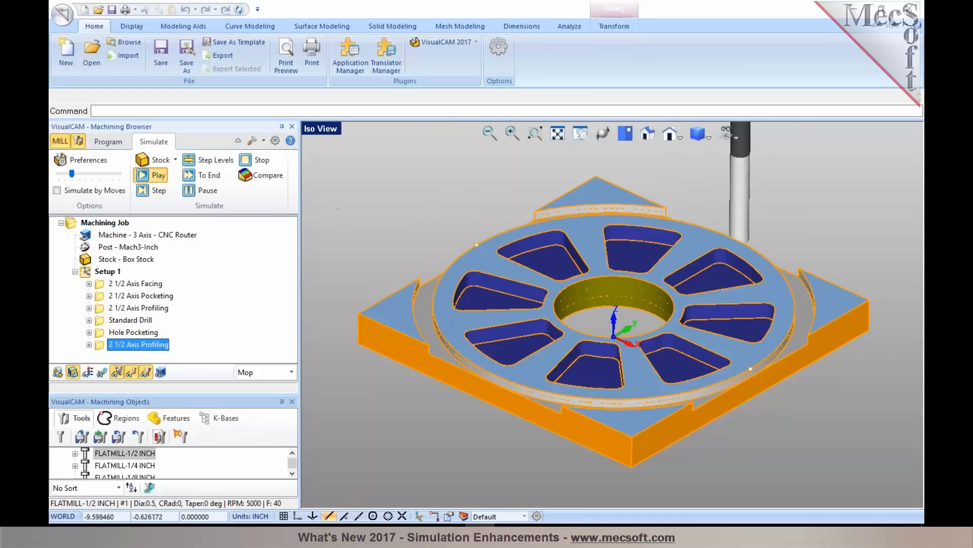
pyautogui.moveTo(72, 174); pyautogui.dragTo(79, 174)
pyautogui.click(81, 174)
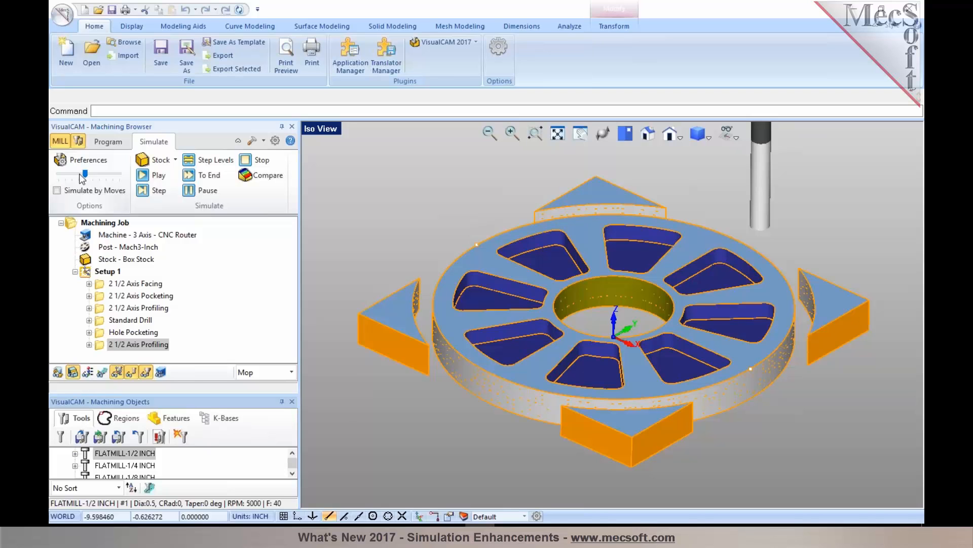
# Step: Inspect the cut wheel and its leftover corners, and enable Remove Remnants During Simulation in the simulation preferences
pyautogui.moveTo(536, 300)
pyautogui.mouseDown(button='right')
pyautogui.moveTo(552, 303)
pyautogui.moveTo(545, 308)
pyautogui.mouseUp(button='right')
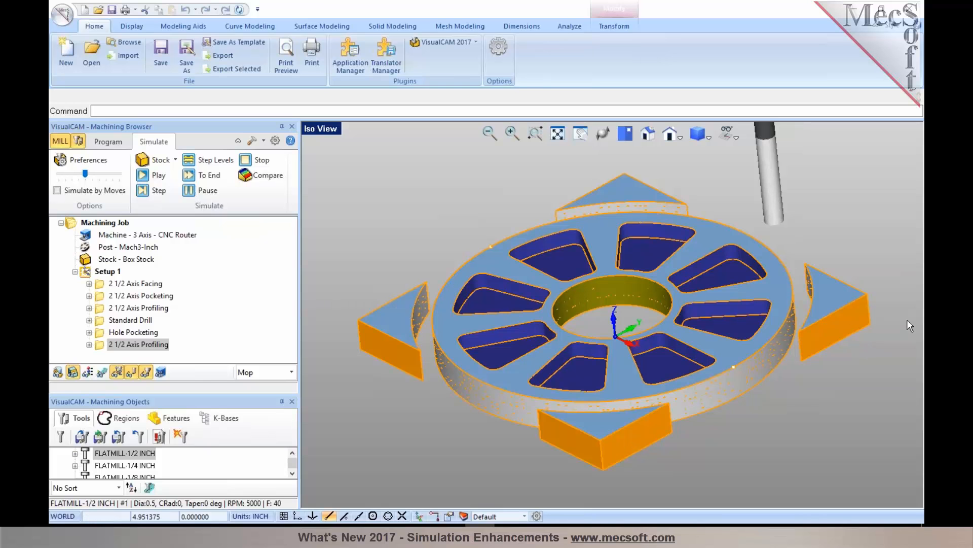
pyautogui.moveTo(598, 300); pyautogui.dragTo(613, 306, button='right')
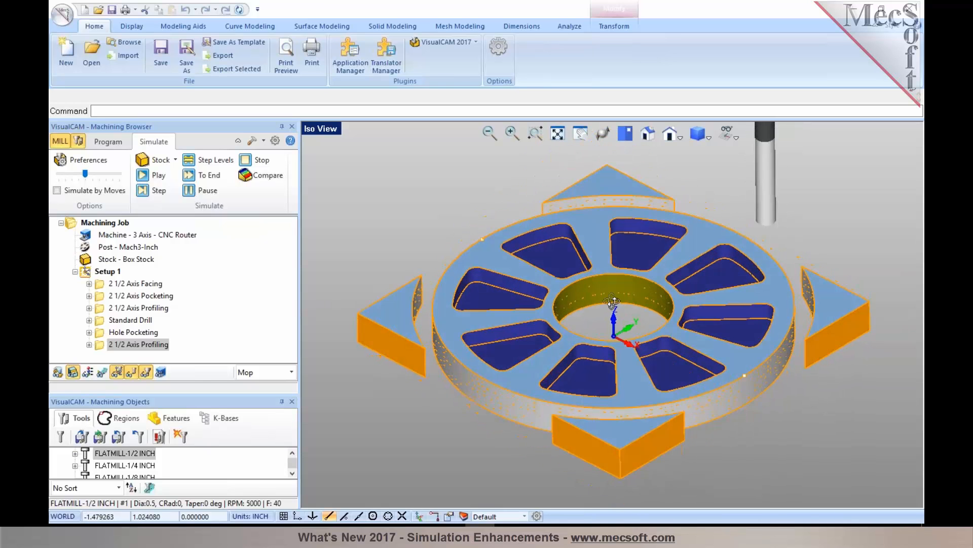
pyautogui.click(89, 161)
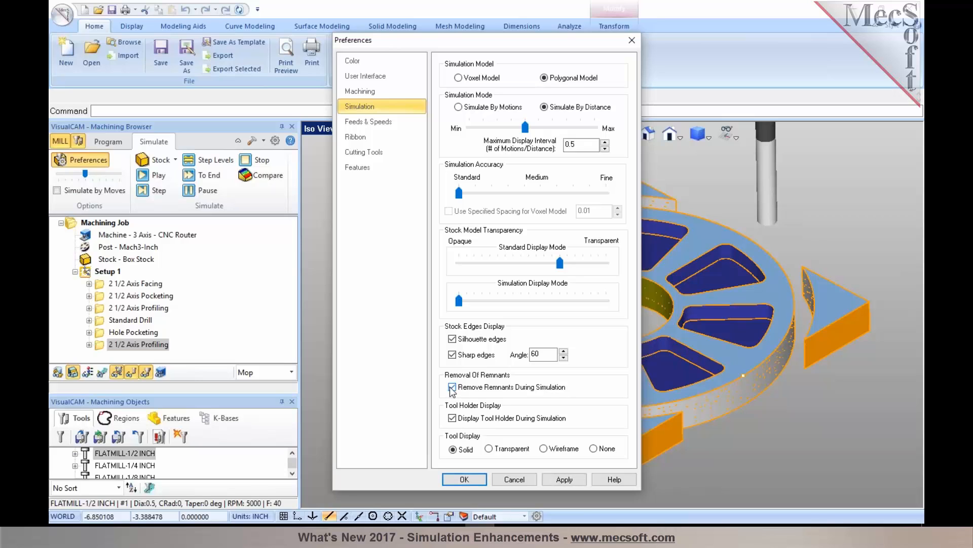
pyautogui.click(466, 479)
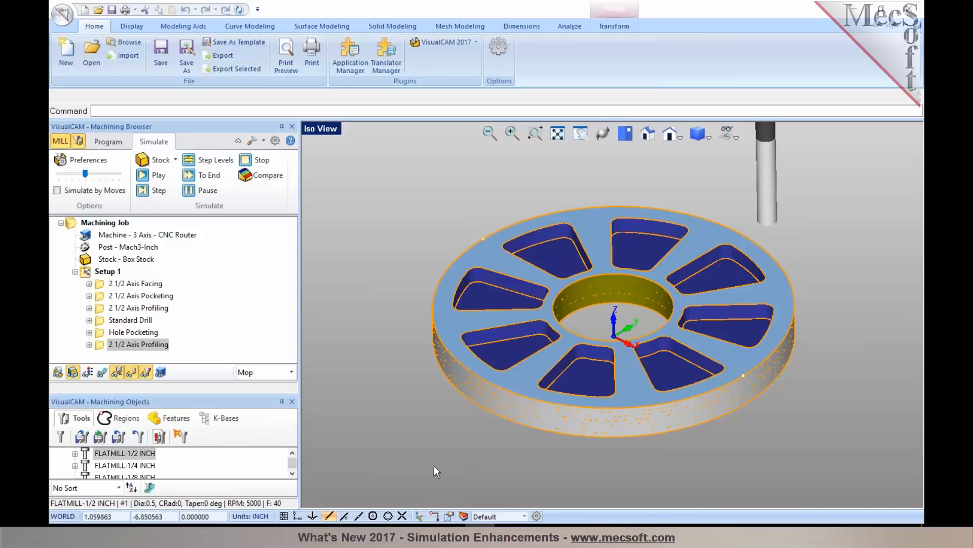
# Step: Compare the simulated stock after Hole Pocketing with the stock after the final 2 1/2 Axis Profiling operation
pyautogui.click(143, 175)
pyautogui.click(143, 334)
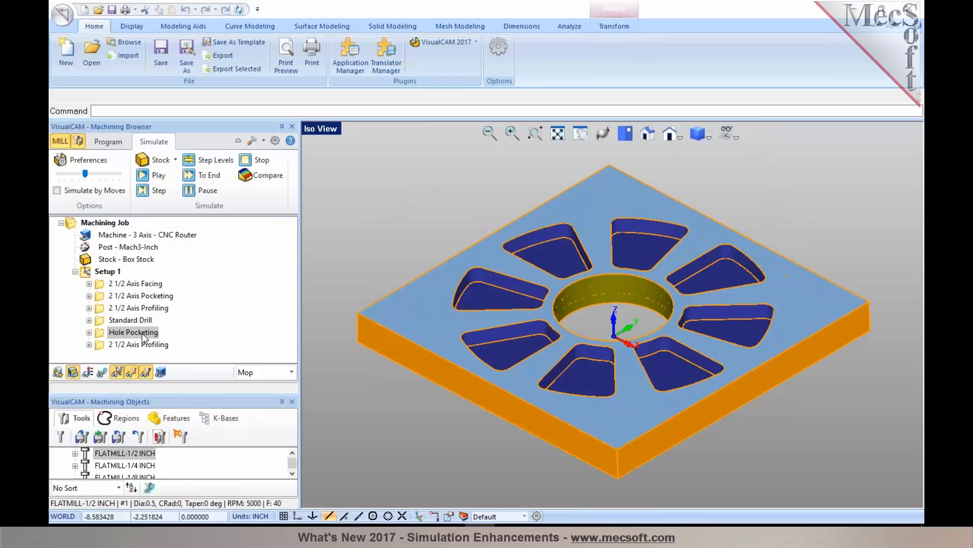
pyautogui.click(142, 345)
pyautogui.moveTo(607, 313); pyautogui.dragTo(602, 327, button='middle')
pyautogui.scroll(-1, 601, 328)
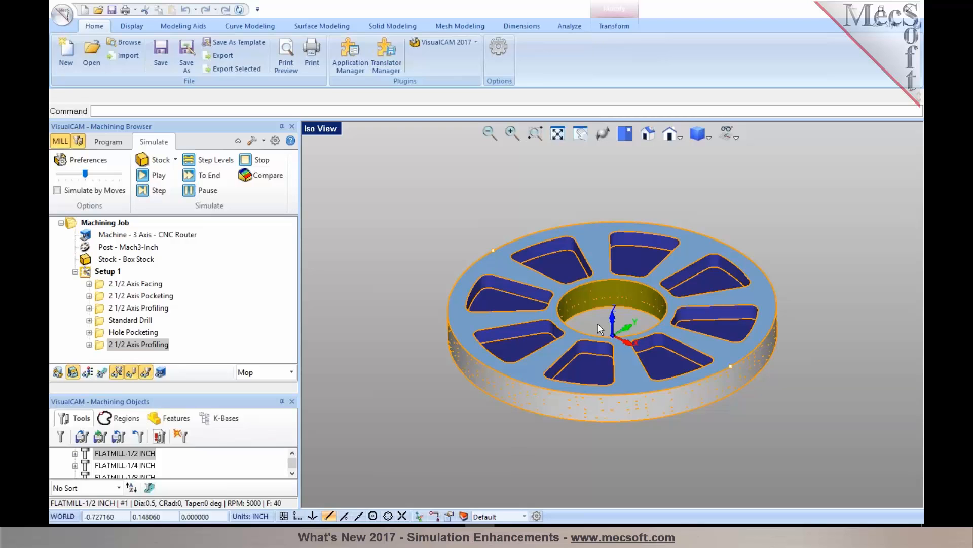
pyautogui.scroll(-1, 607, 326)
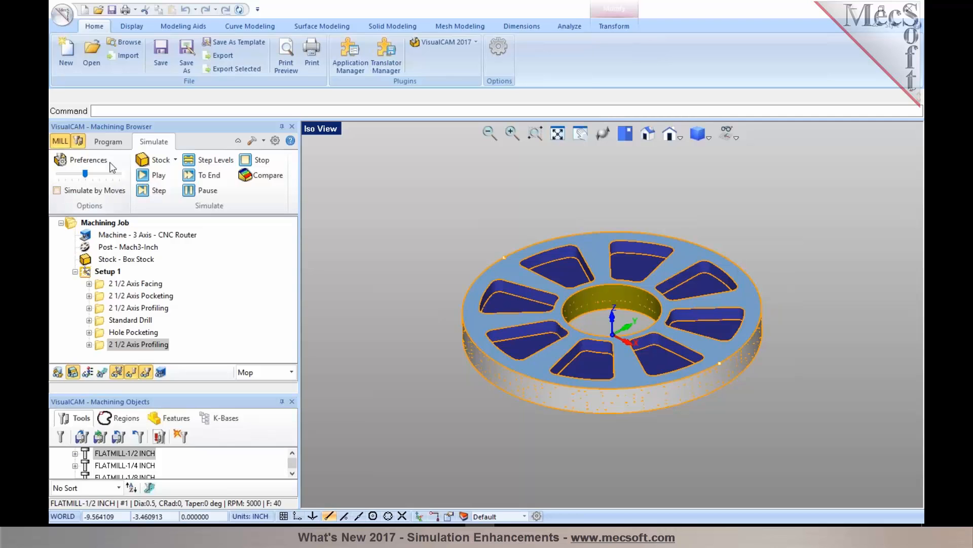
# Step: Review the available machine tools in the Machine Tool Setup and load the CNC Router as the current machine tool
pyautogui.click(109, 142)
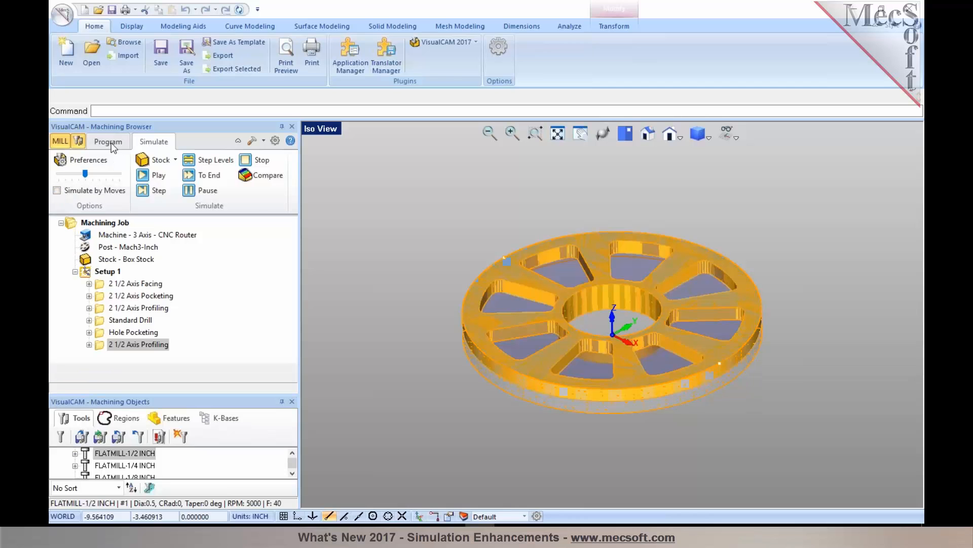
pyautogui.doubleClick(116, 235)
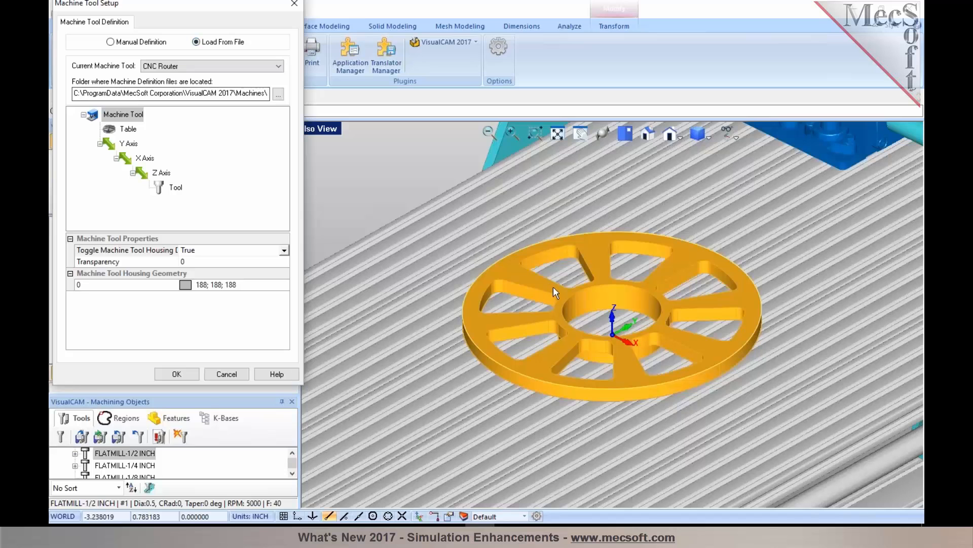
pyautogui.scroll(-5, 552, 289)
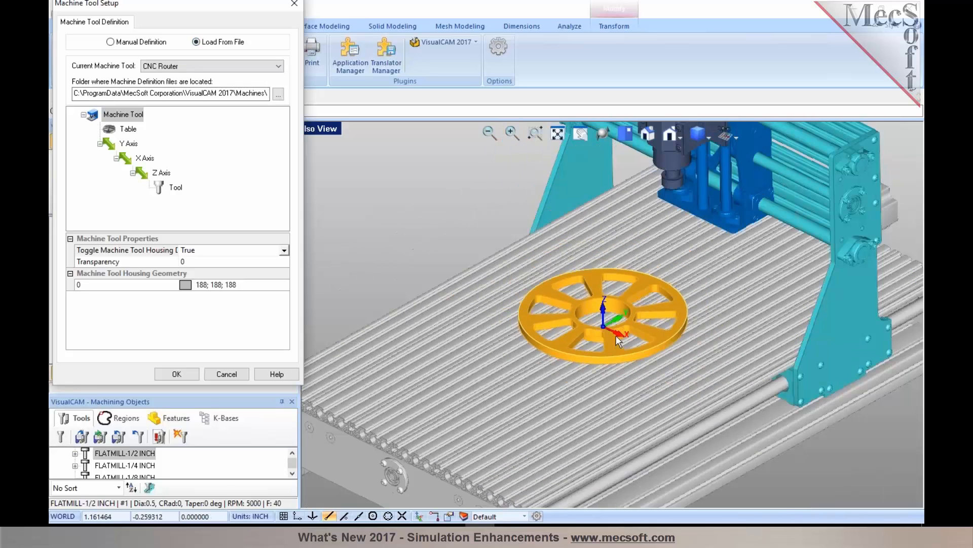
pyautogui.scroll(-3, 616, 335)
pyautogui.click(278, 66)
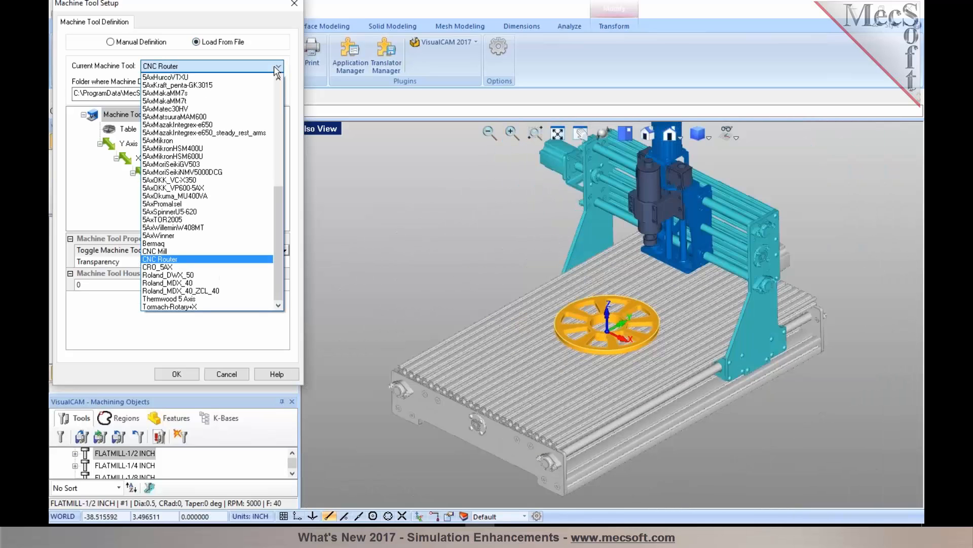
pyautogui.moveTo(279, 202); pyautogui.dragTo(289, 91)
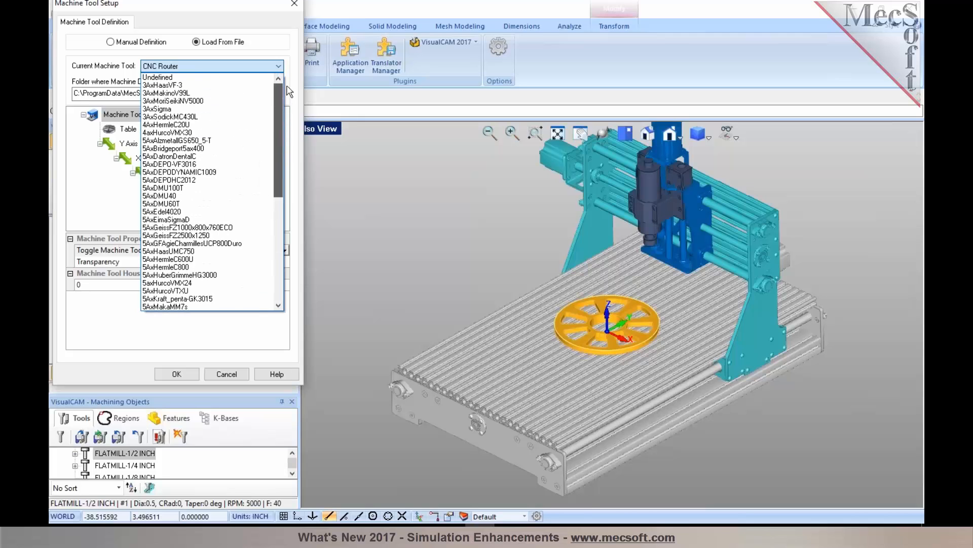
pyautogui.moveTo(286, 100); pyautogui.dragTo(279, 226)
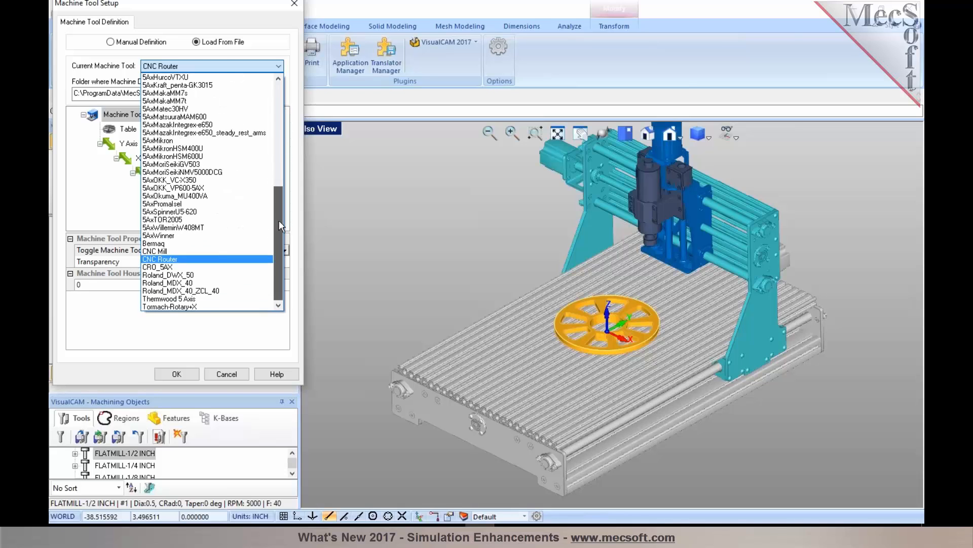
pyautogui.click(262, 260)
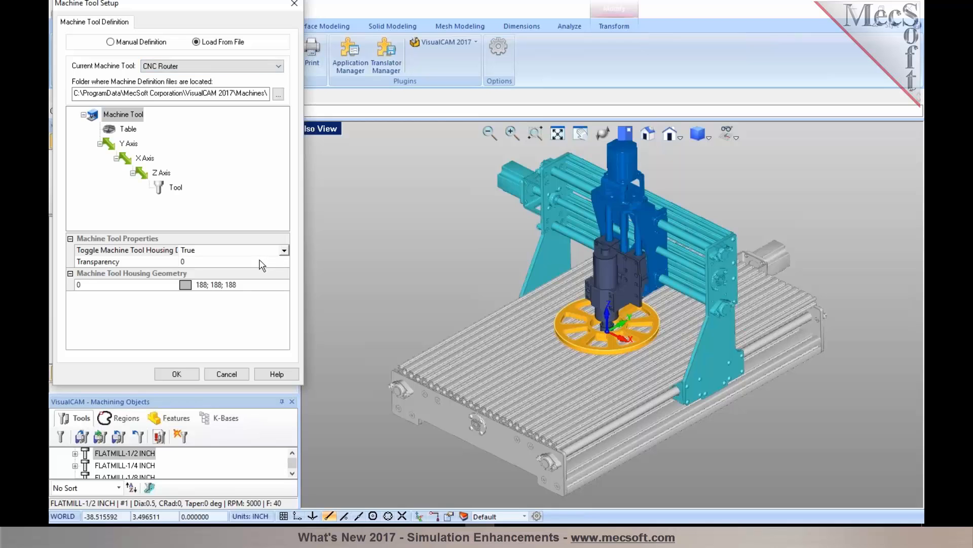
pyautogui.click(188, 376)
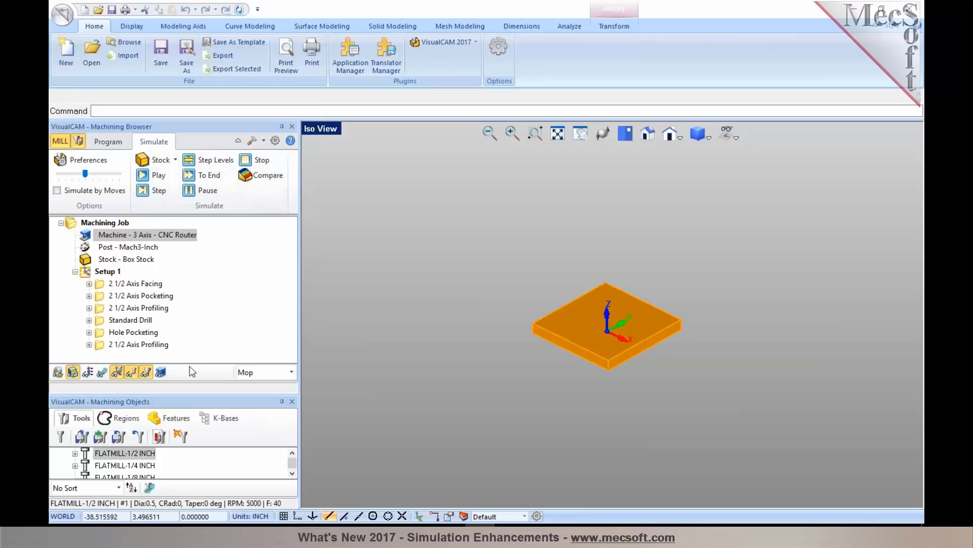
# Step: Turn on the machine tool display and simulate all of Setup 1, raising the simulation speed during 2 1/2 Axis Facing
pyautogui.click(165, 371)
pyautogui.click(104, 273)
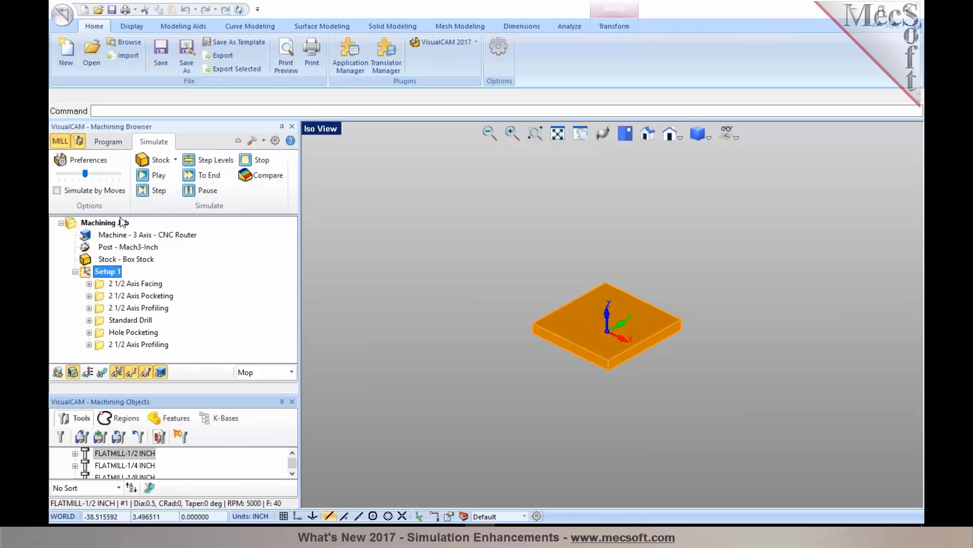
pyautogui.click(145, 175)
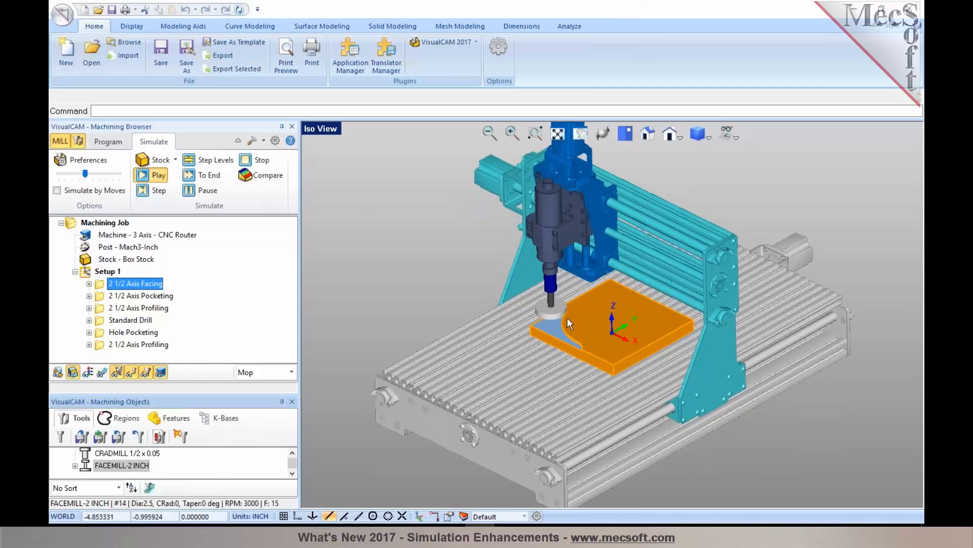
pyautogui.scroll(2, 588, 330)
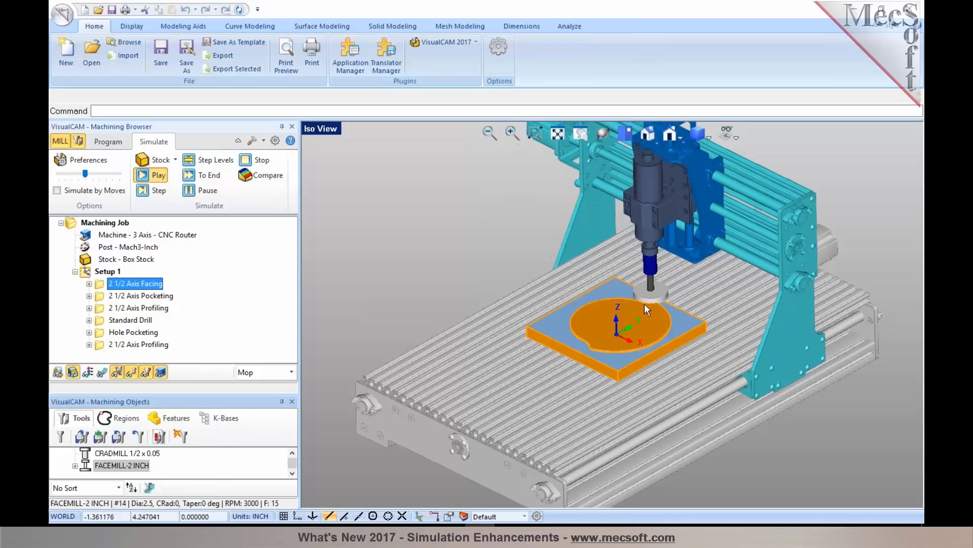
pyautogui.scroll(3, 644, 303)
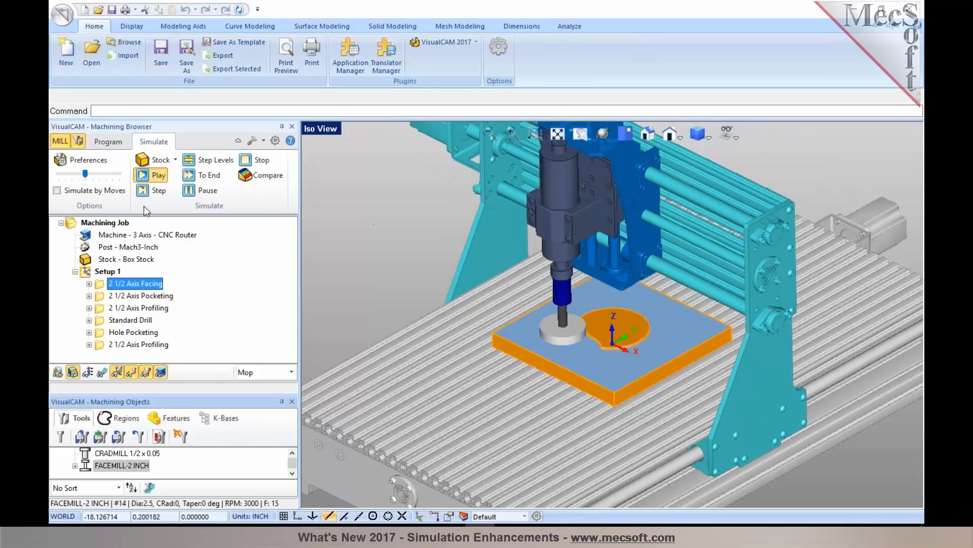
pyautogui.moveTo(85, 174); pyautogui.dragTo(105, 173)
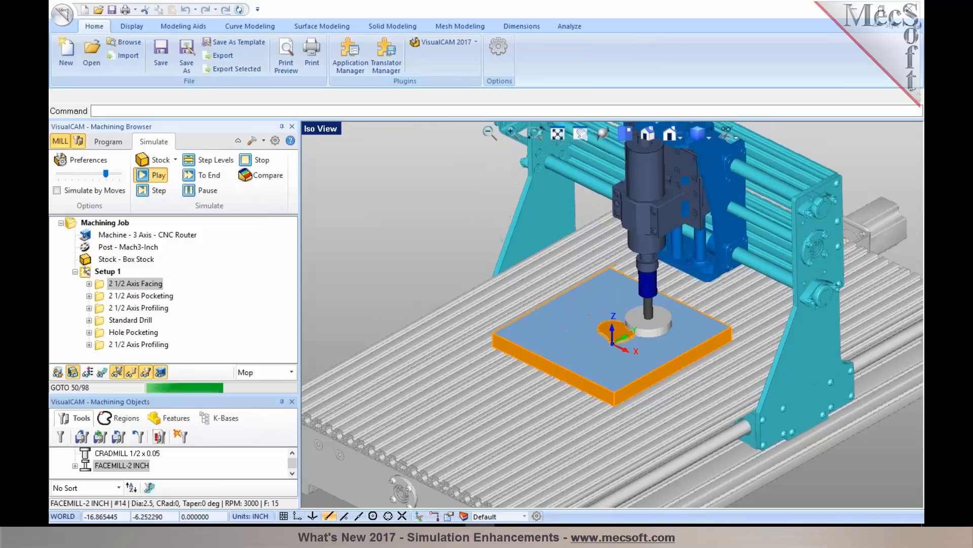
# Step: Watch the machine tool cut the pockets up close, and simulate the rest of 2 1/2 Axis Pocketing straight to its end
pyautogui.scroll(5, 609, 348)
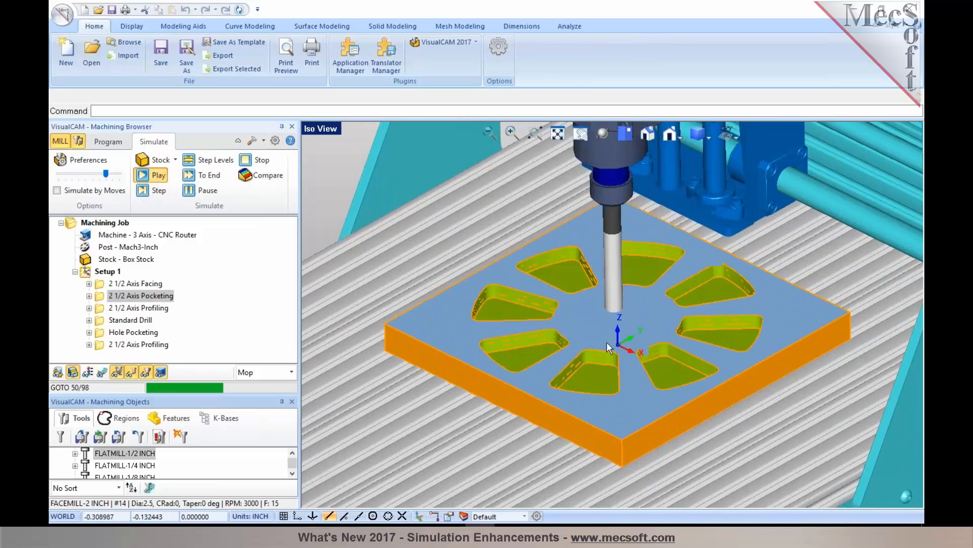
pyautogui.scroll(3, 478, 353)
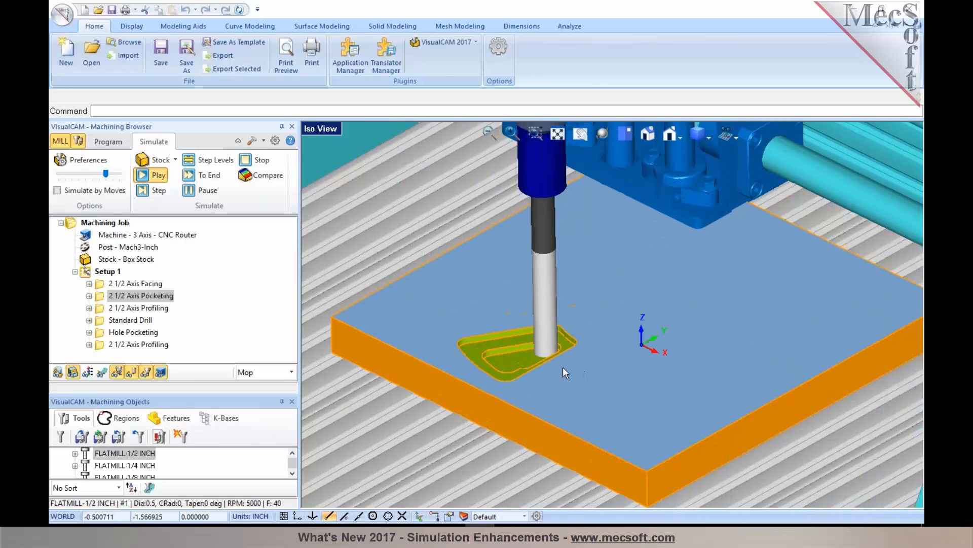
pyautogui.scroll(-1, 571, 386)
pyautogui.scroll(-2, 563, 387)
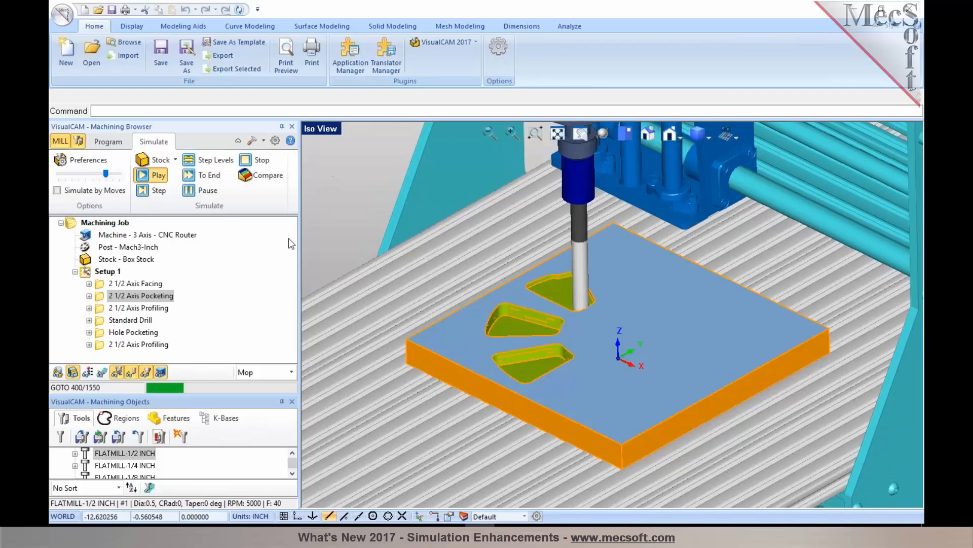
pyautogui.click(208, 175)
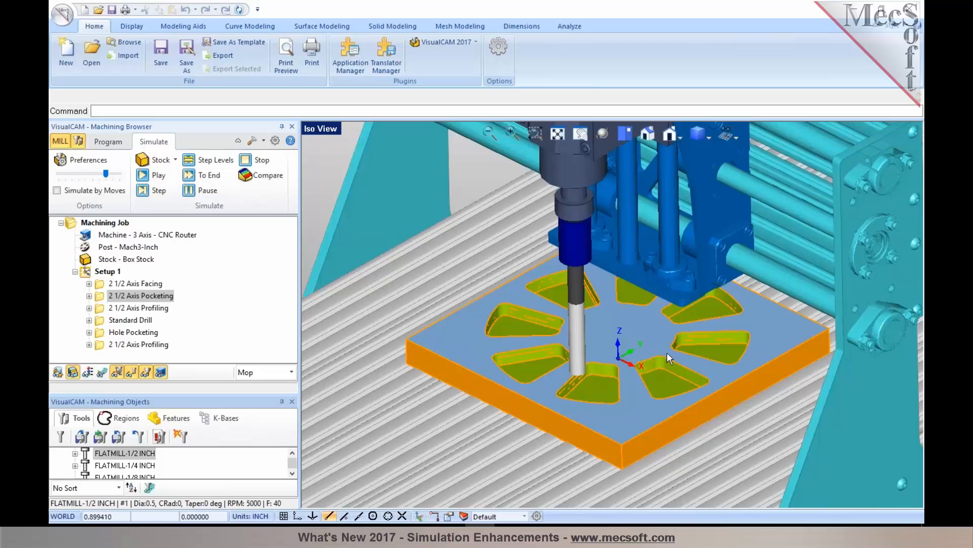
pyautogui.moveTo(656, 351); pyautogui.dragTo(646, 345, button='right')
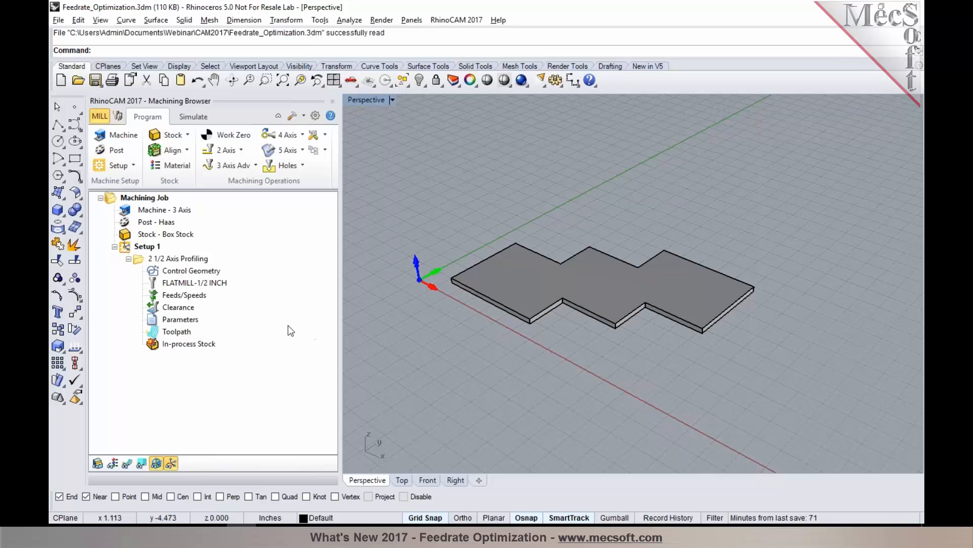
# Step: Display the 2 1/2 Axis Profiling toolpath and apply Feedrate Optimization in the Toolpath Editor with a limiting corner angle of 90 and reduction of 0.25
pyautogui.click(173, 332)
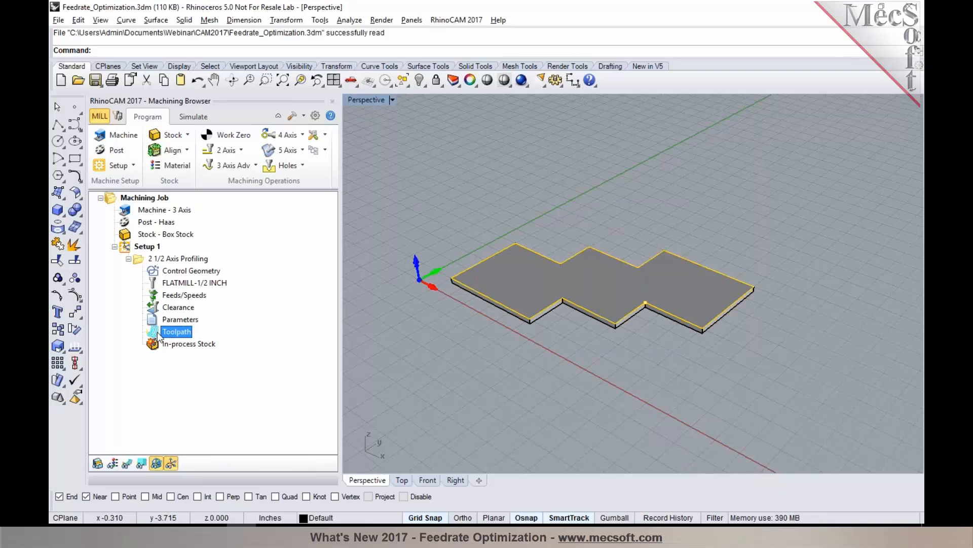
pyautogui.click(127, 463)
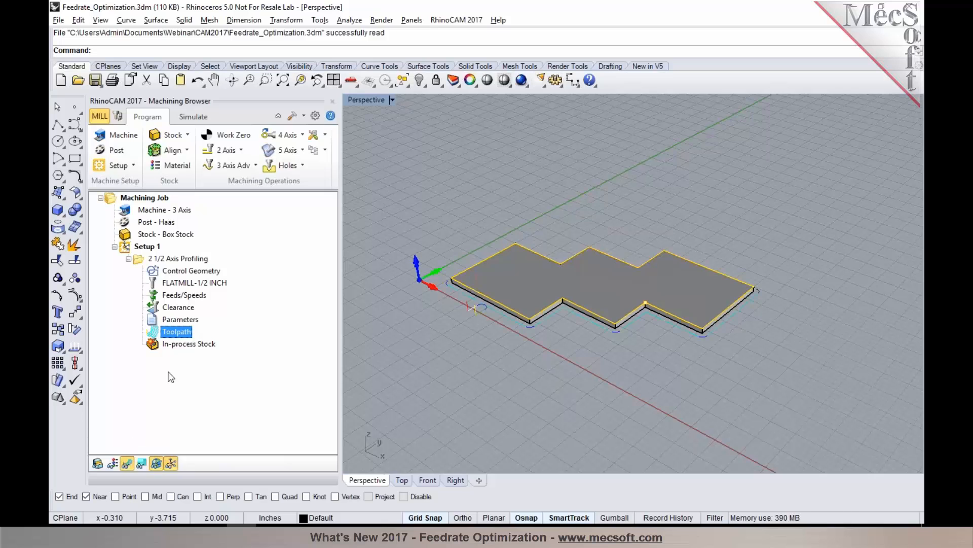
pyautogui.doubleClick(158, 336)
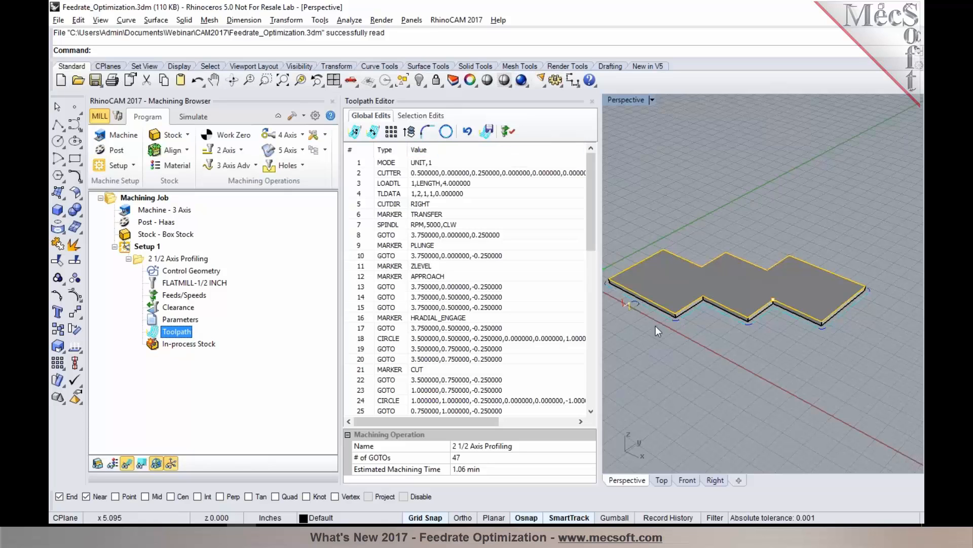
pyautogui.moveTo(748, 342); pyautogui.dragTo(662, 298, button='right')
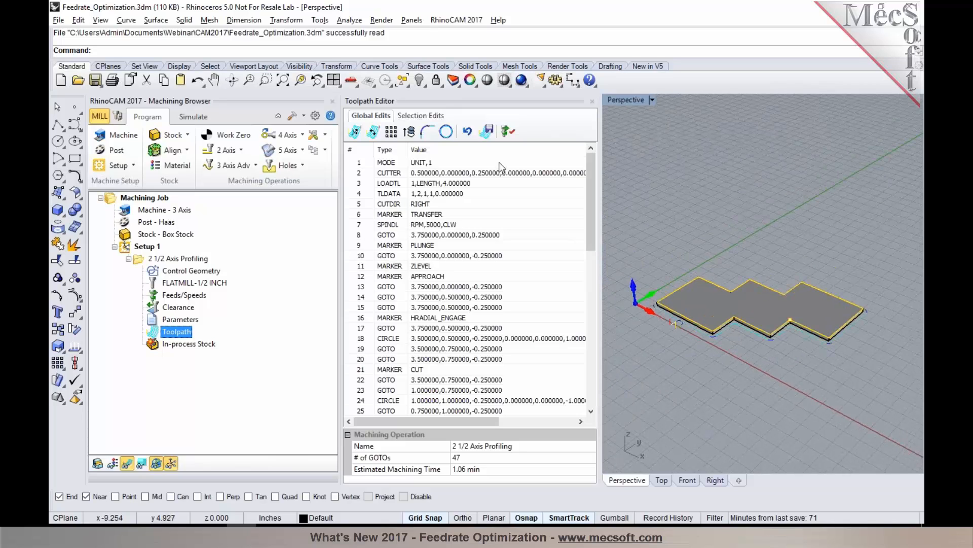
pyautogui.click(509, 137)
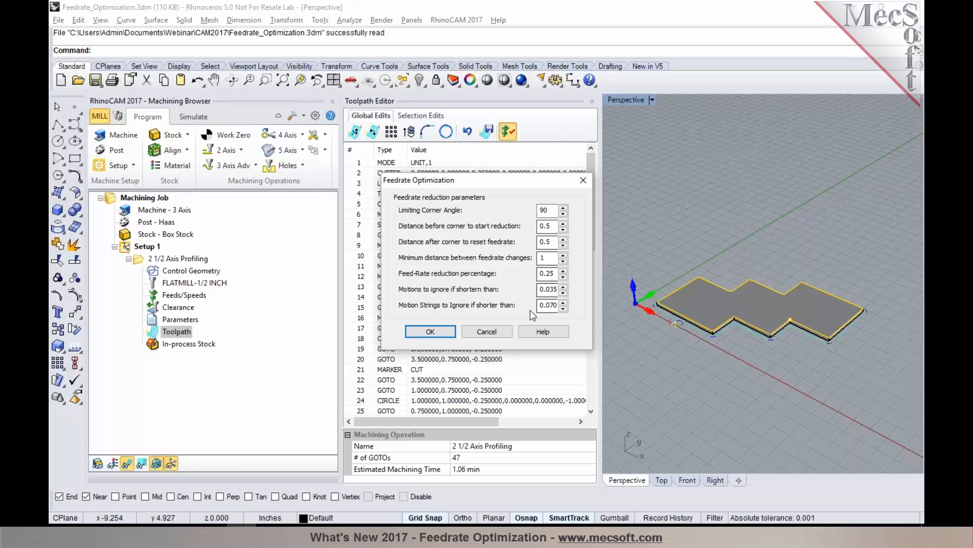
pyautogui.click(440, 333)
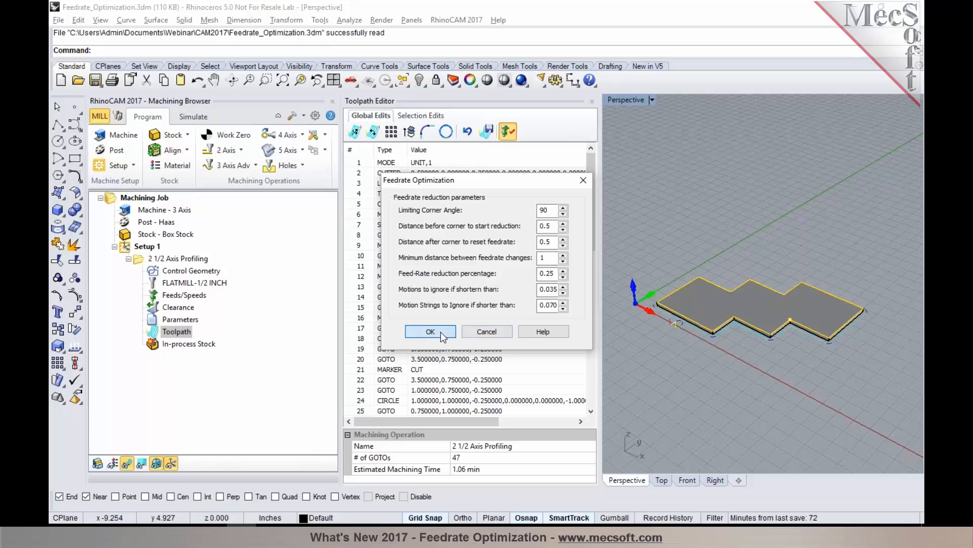
# Step: Examine the feed changes around the first inside corner from GOTO line 29 to line 33, widening the Type column to read them
pyautogui.scroll(-4, 444, 325)
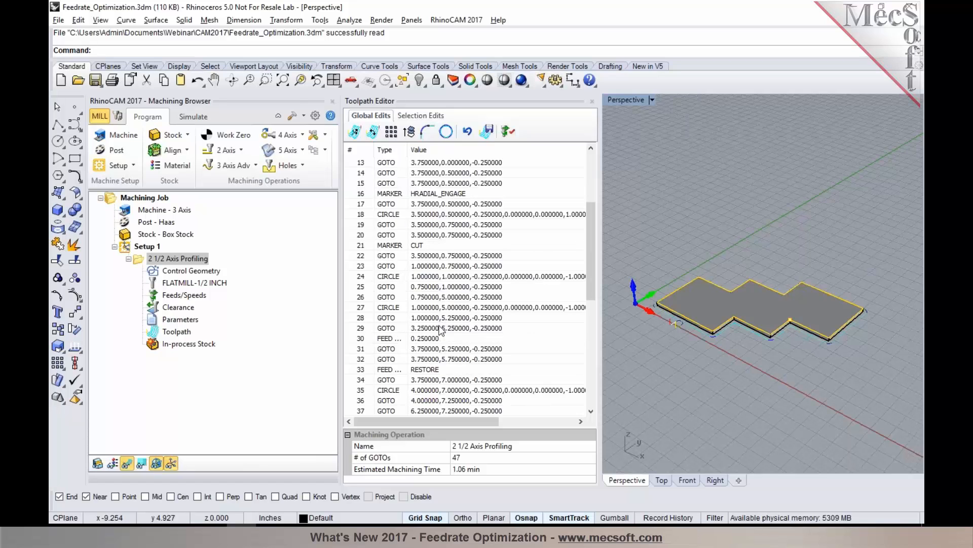
pyautogui.click(440, 329)
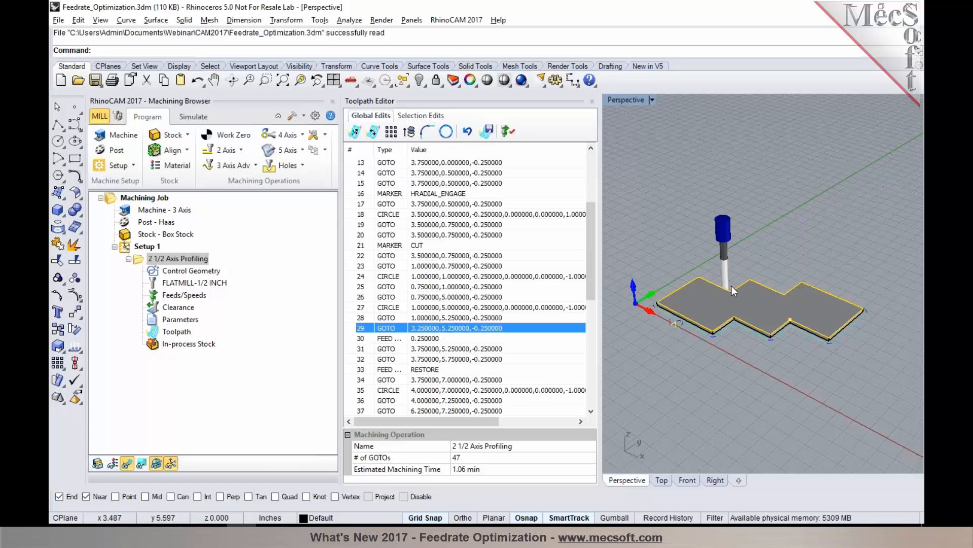
pyautogui.scroll(6, 731, 285)
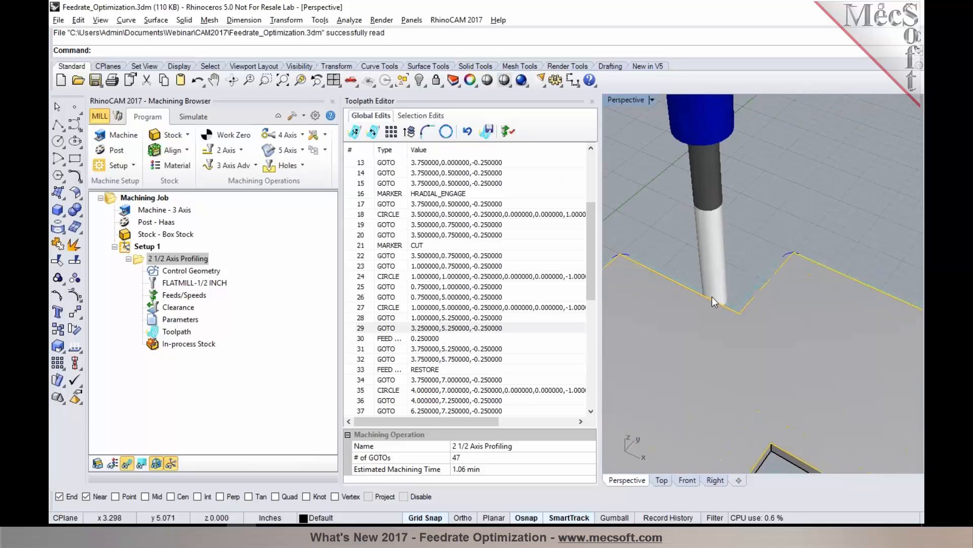
pyautogui.scroll(1, 711, 301)
pyautogui.click(460, 329)
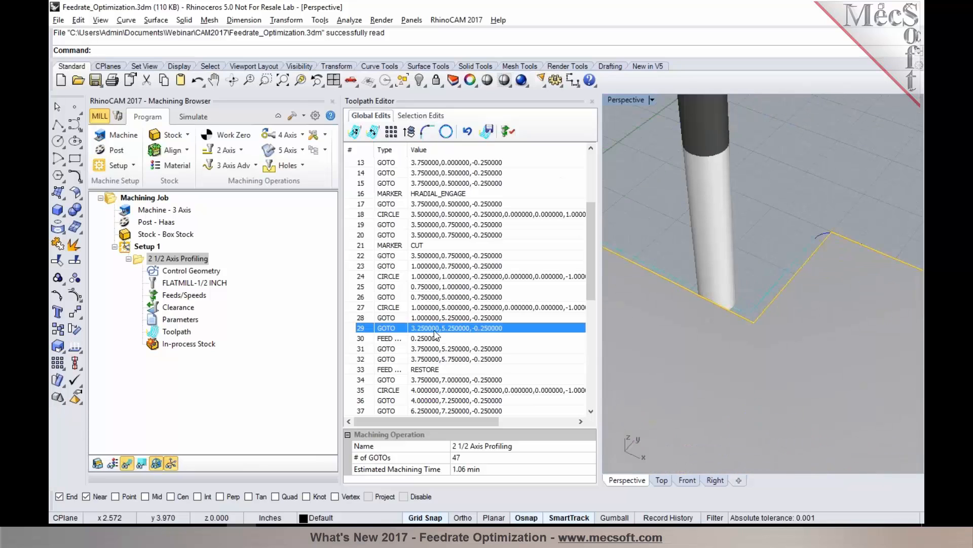
pyautogui.moveTo(408, 149); pyautogui.dragTo(425, 151)
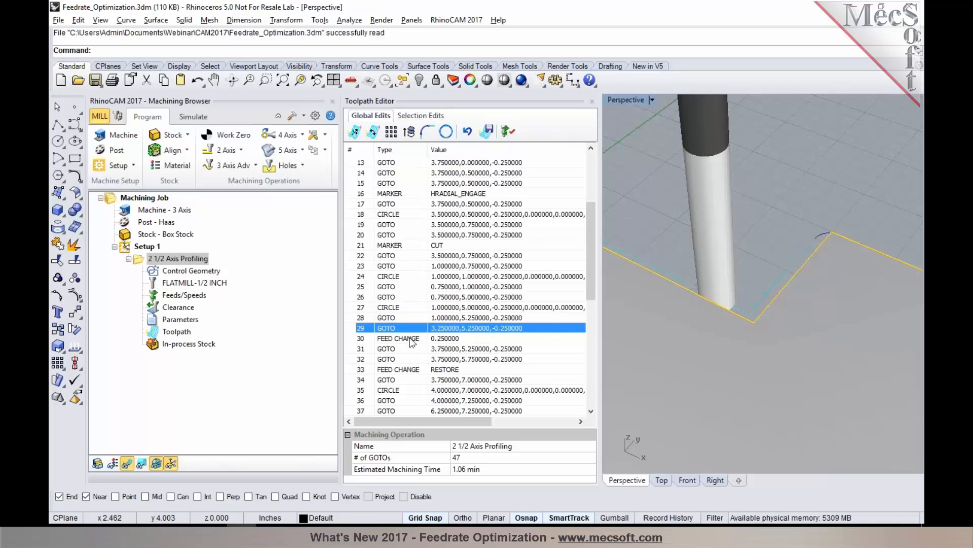
pyautogui.click(447, 359)
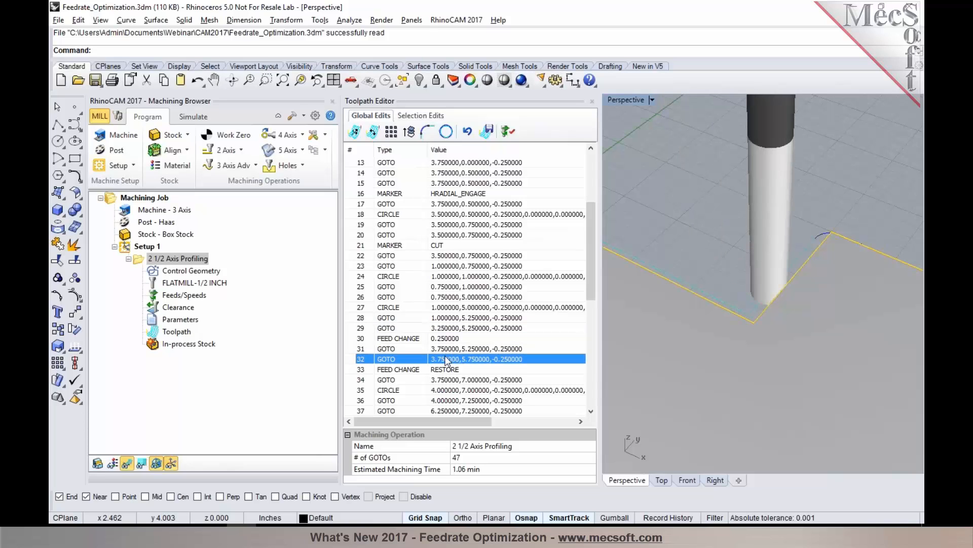
pyautogui.click(441, 373)
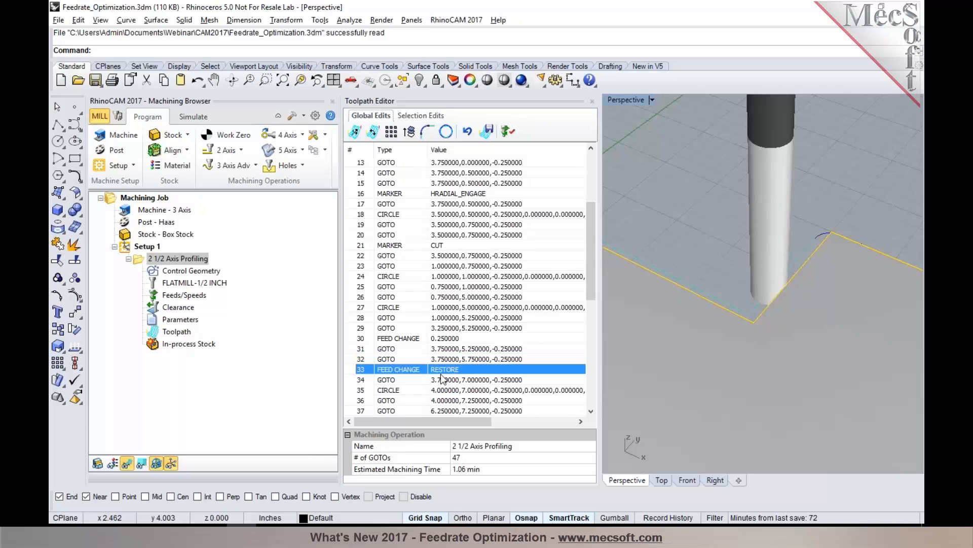
# Step: Examine the tool positions at the second inside corner on GOTO lines 39 and 37 of the optimized toolpath
pyautogui.scroll(-1, 472, 352)
pyautogui.scroll(-2, 471, 353)
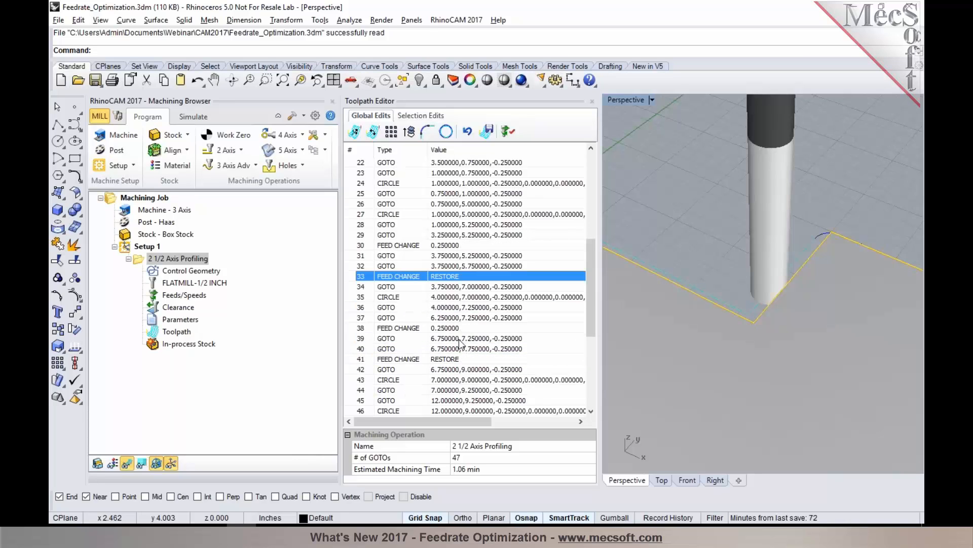
pyautogui.click(464, 340)
pyautogui.scroll(-6, 744, 284)
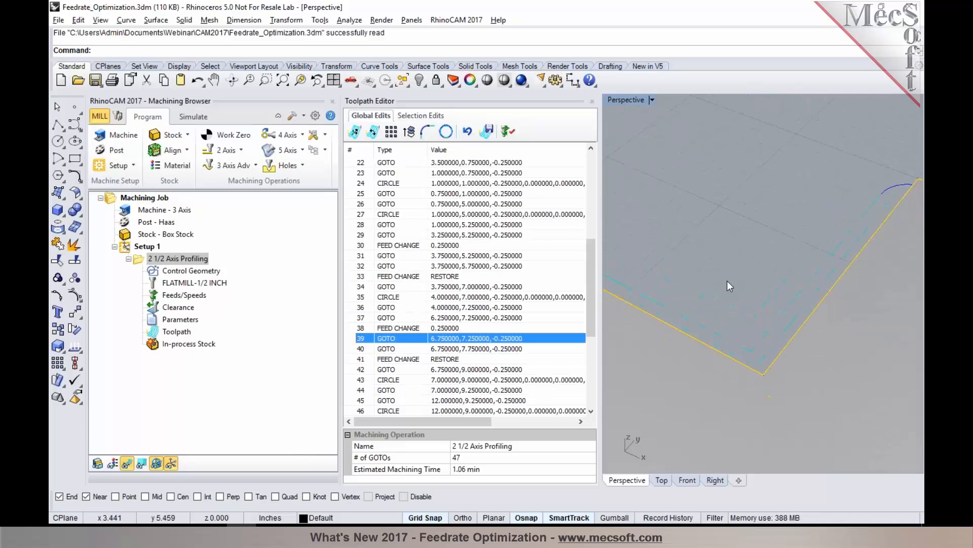
pyautogui.scroll(5, 781, 282)
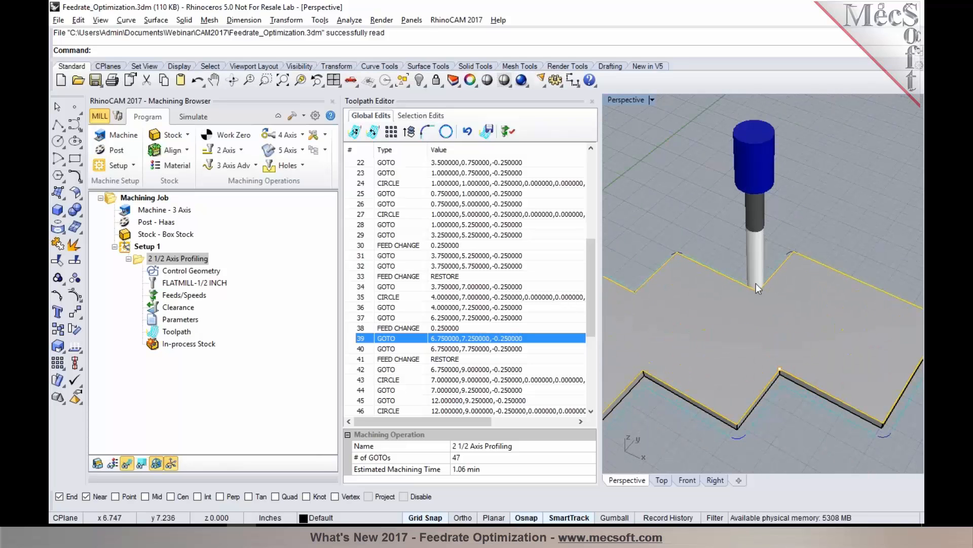
pyautogui.click(466, 318)
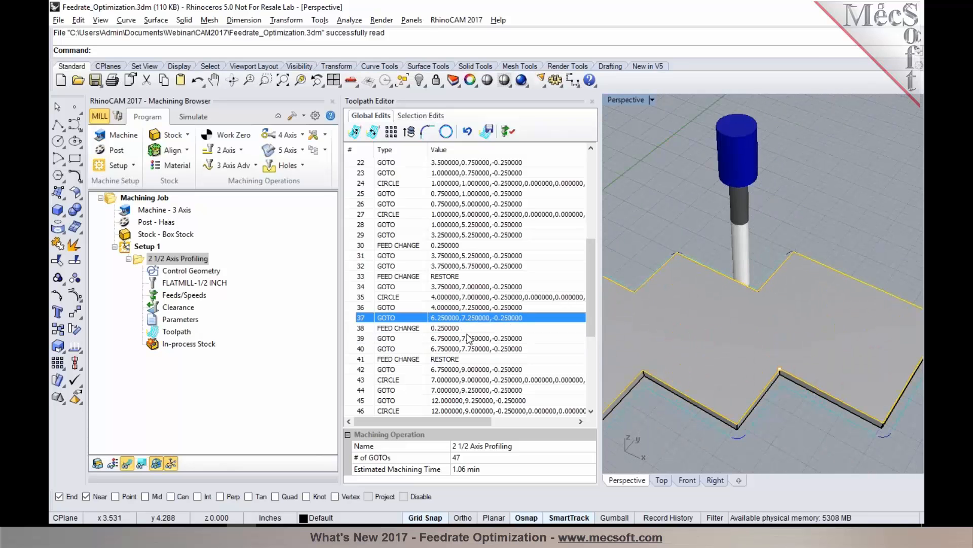
# Step: Examine the tool positions at the second inside corner up to GOTO line 40 and the feed changes at the following corner
pyautogui.click(467, 336)
pyautogui.click(470, 349)
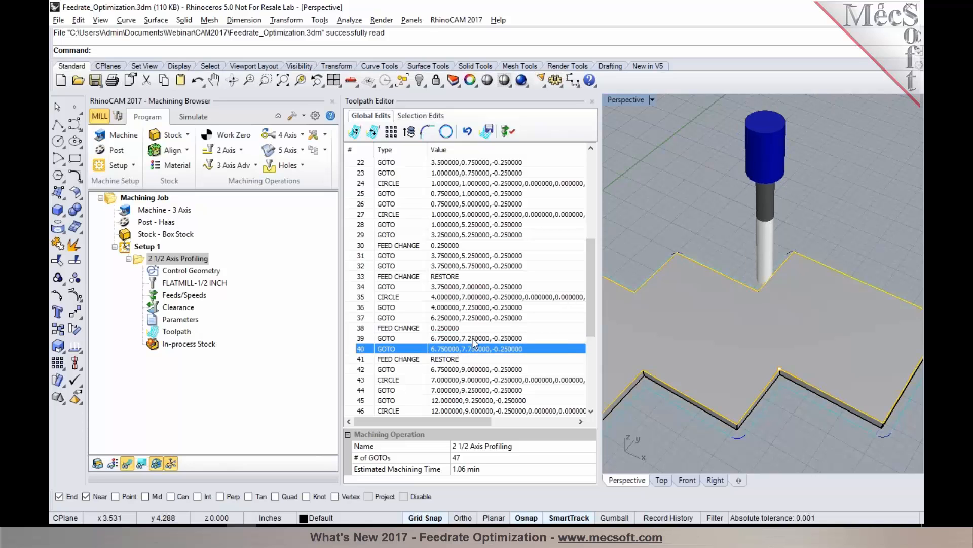
pyautogui.scroll(-2, 473, 337)
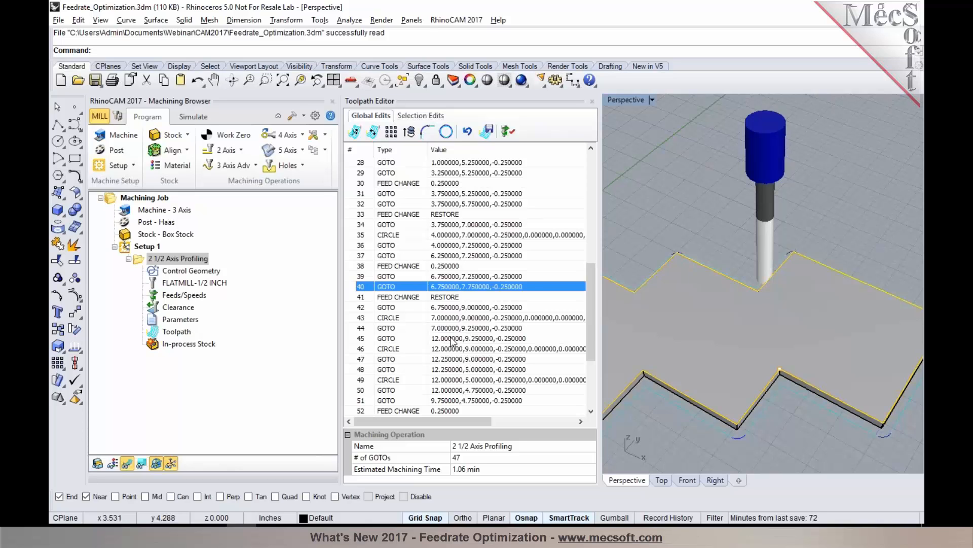
pyautogui.scroll(-2, 454, 340)
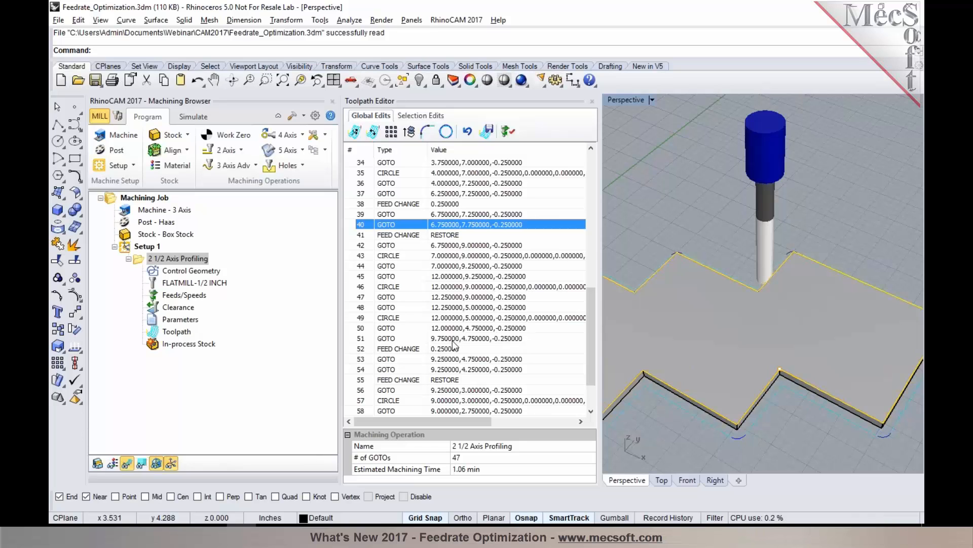
# Step: Post the 2 1/2 Axis Profiling operation with the Haas post to Feedrate_Optimization_2 1_2 Axis Profiling.nc
pyautogui.rightClick(187, 263)
pyautogui.click(212, 289)
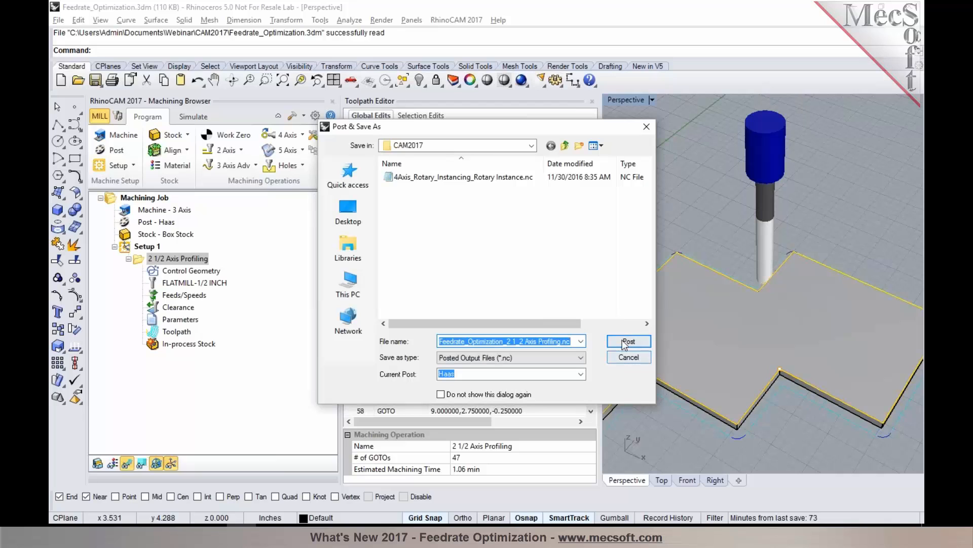
pyautogui.click(626, 343)
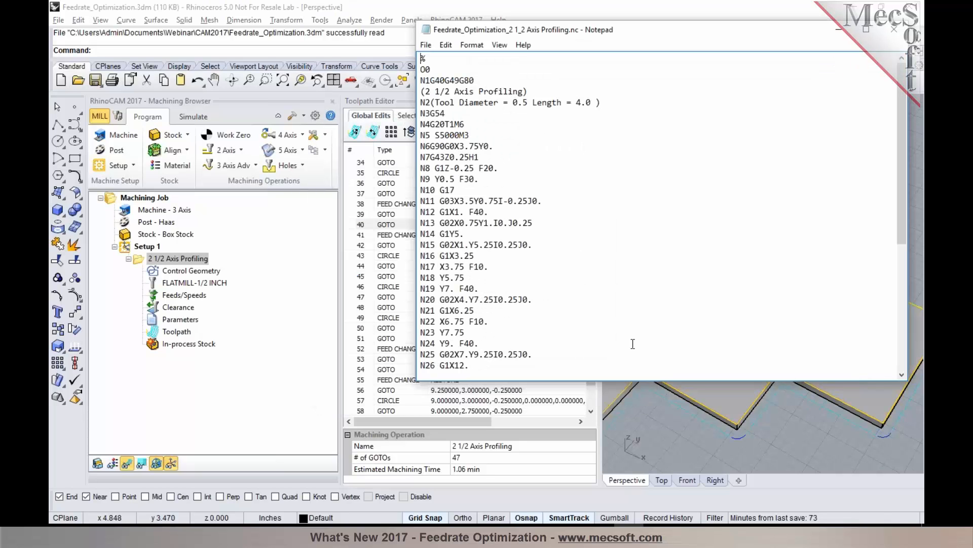
# Step: Examine the feedrates in the posted code on block N12, at the first corner from N17, and at the second corner on N22 to N24
pyautogui.moveTo(474, 211); pyautogui.dragTo(486, 212)
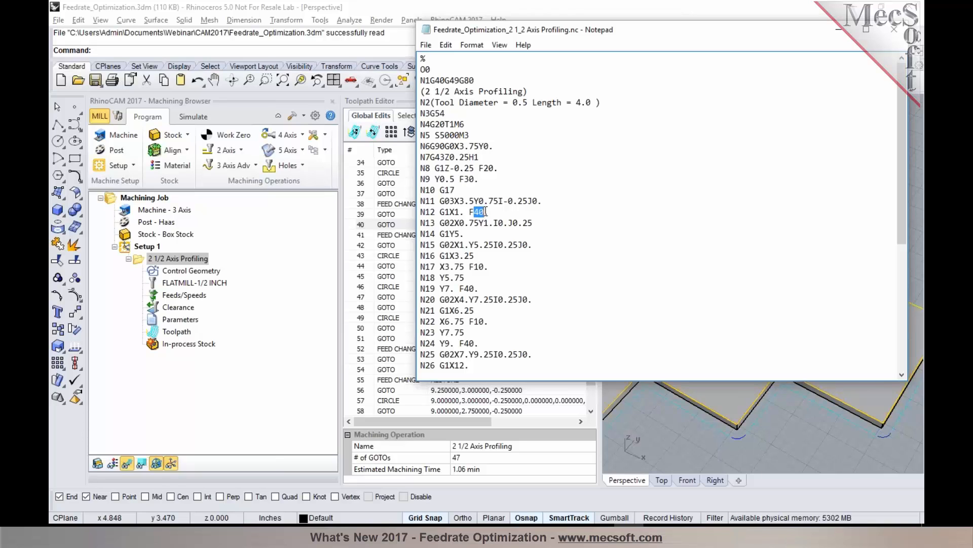
pyautogui.moveTo(490, 266); pyautogui.dragTo(422, 260)
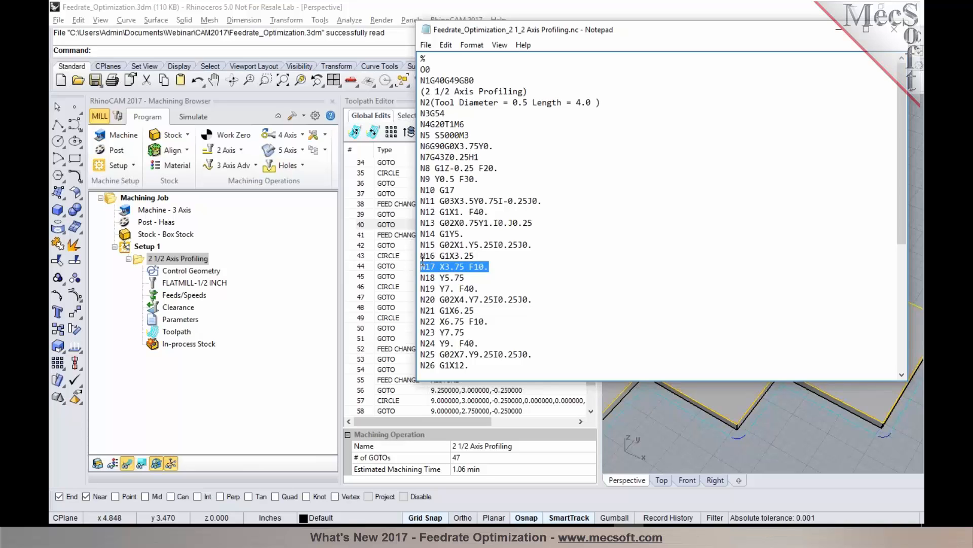
pyautogui.moveTo(501, 270); pyautogui.dragTo(427, 263)
pyautogui.click(490, 266)
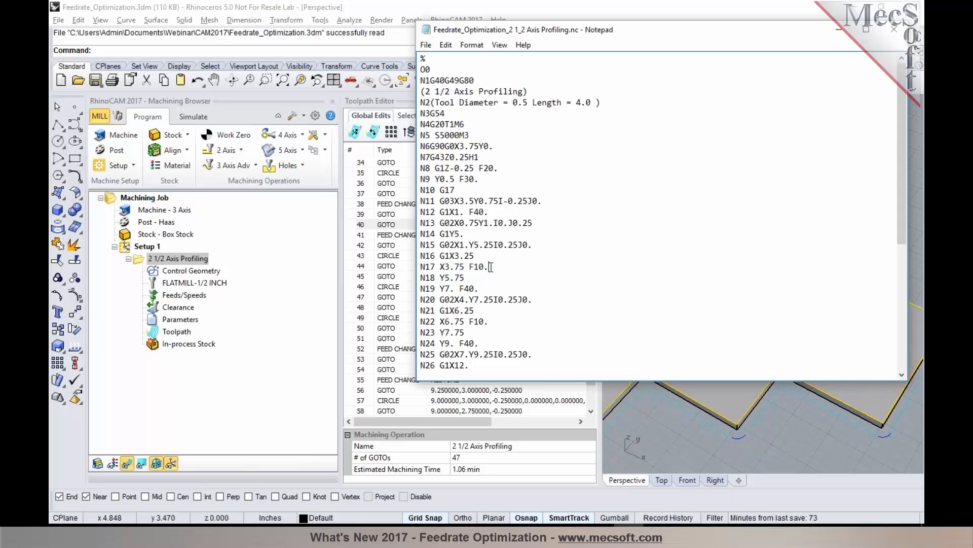
pyautogui.moveTo(490, 266); pyautogui.dragTo(428, 264)
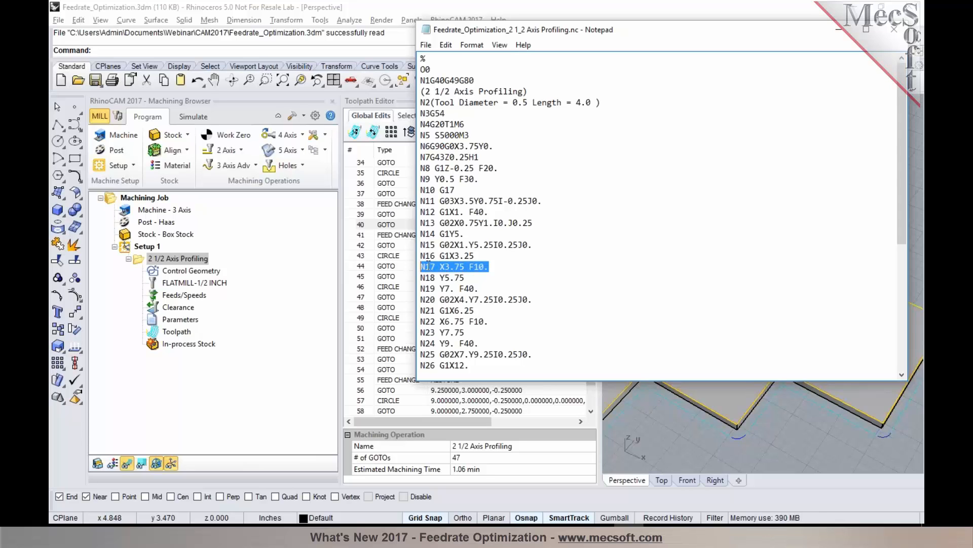
pyautogui.click(477, 278)
pyautogui.scroll(-1, 477, 278)
pyautogui.moveTo(488, 288); pyautogui.dragTo(425, 288)
pyautogui.moveTo(479, 310); pyautogui.dragTo(421, 288)
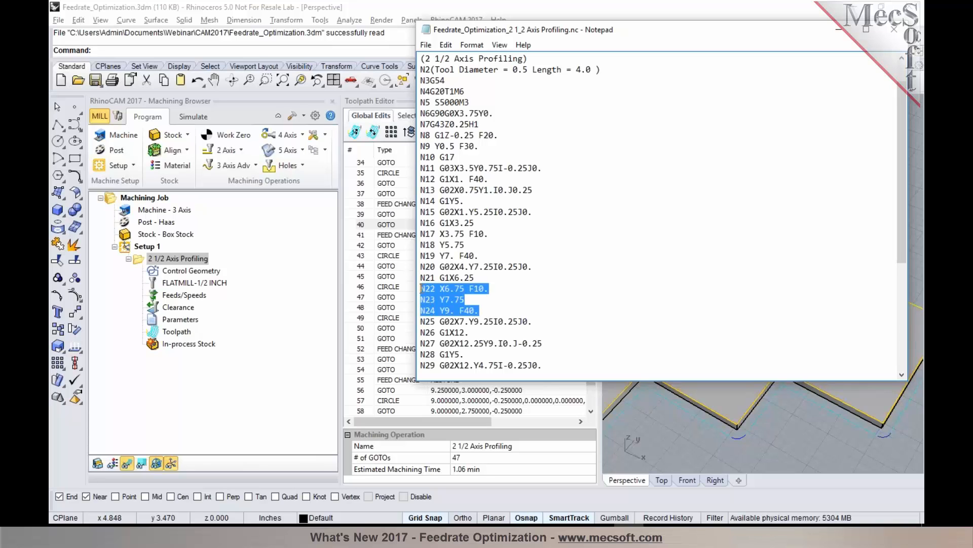
# Step: Examine the feedrate changes at the remaining inside corners on blocks N31 to N33 and N36 to N38, reading to the code's end
pyautogui.scroll(-3, 492, 306)
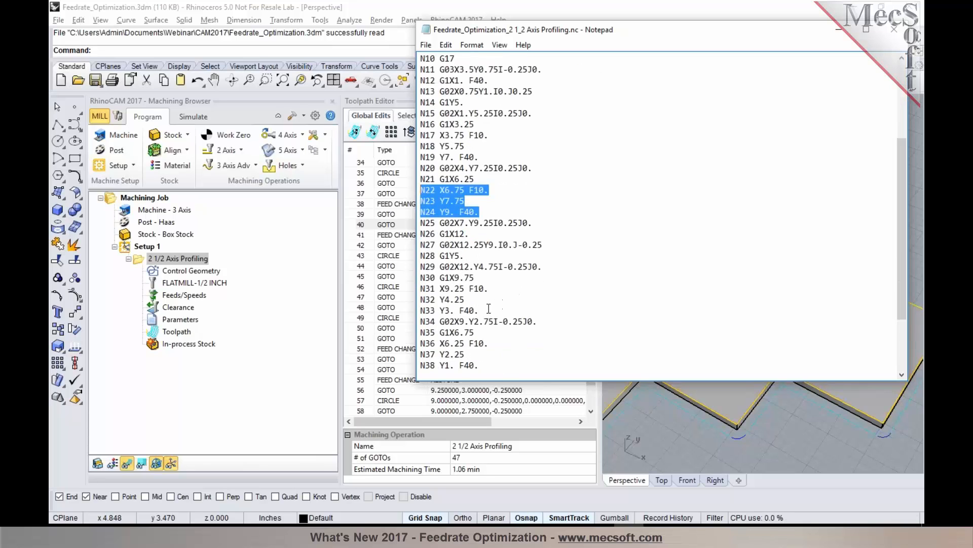
pyautogui.moveTo(479, 310); pyautogui.dragTo(424, 289)
pyautogui.scroll(-2, 424, 288)
pyautogui.moveTo(480, 299); pyautogui.dragTo(421, 288)
pyautogui.click(517, 289)
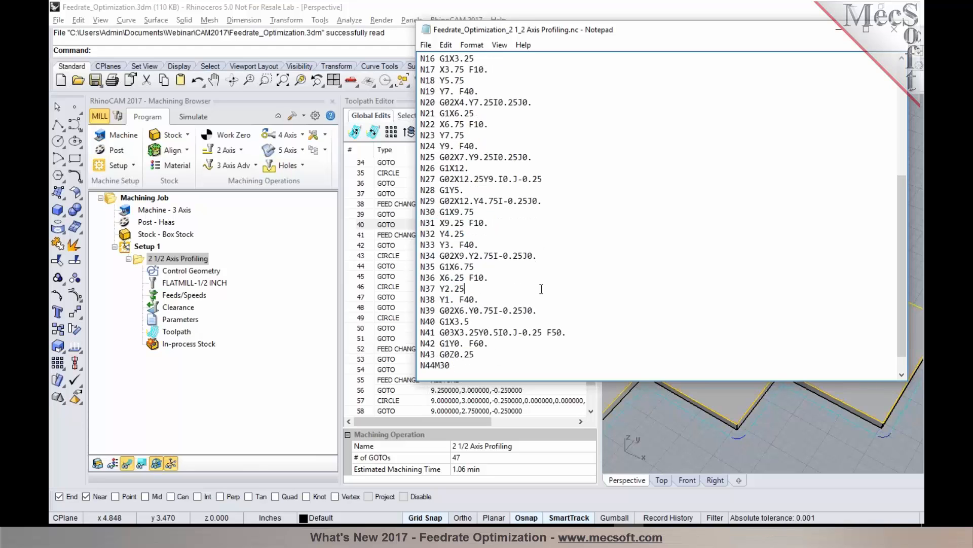
pyautogui.scroll(-1, 531, 283)
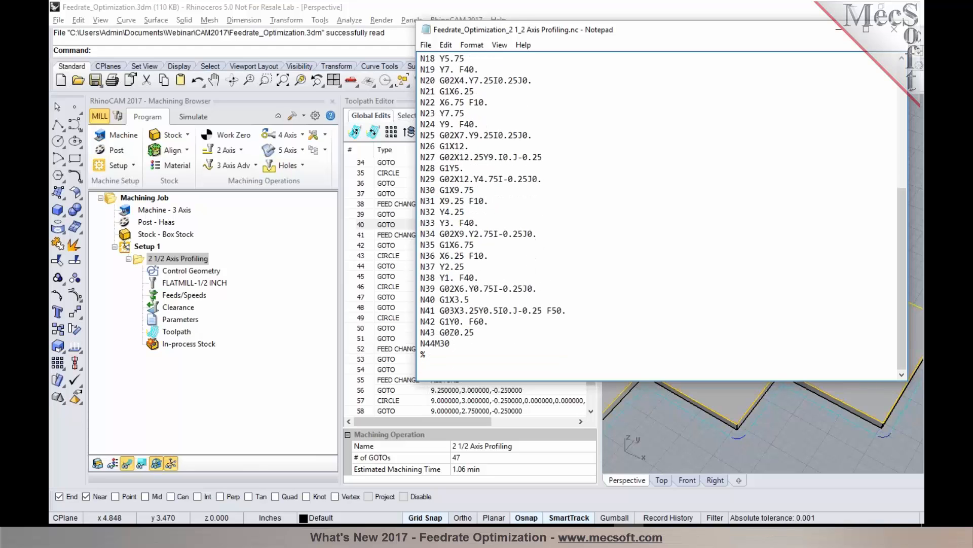
# Step: Close the posted G-code file and the Toolpath Editor to return to the full view of the part
pyautogui.click(894, 35)
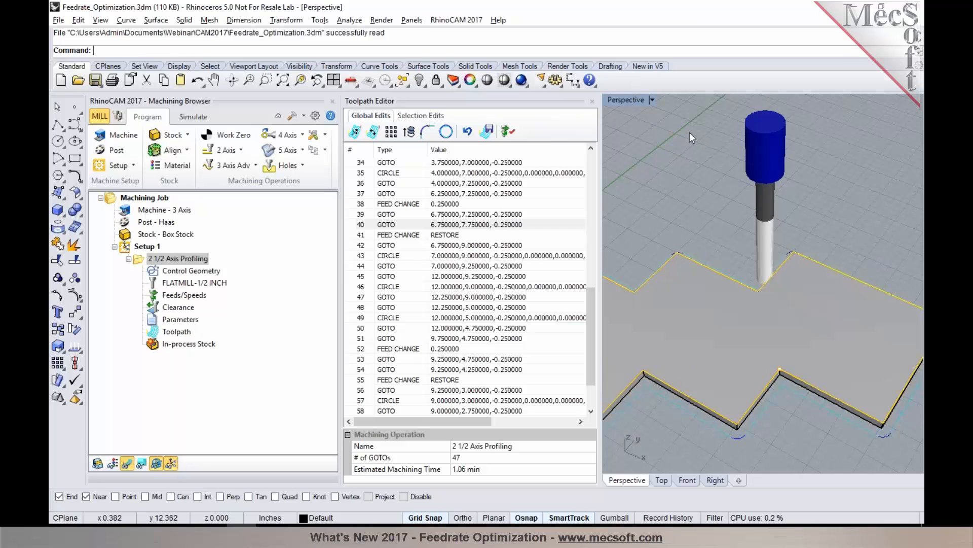
pyautogui.click(592, 101)
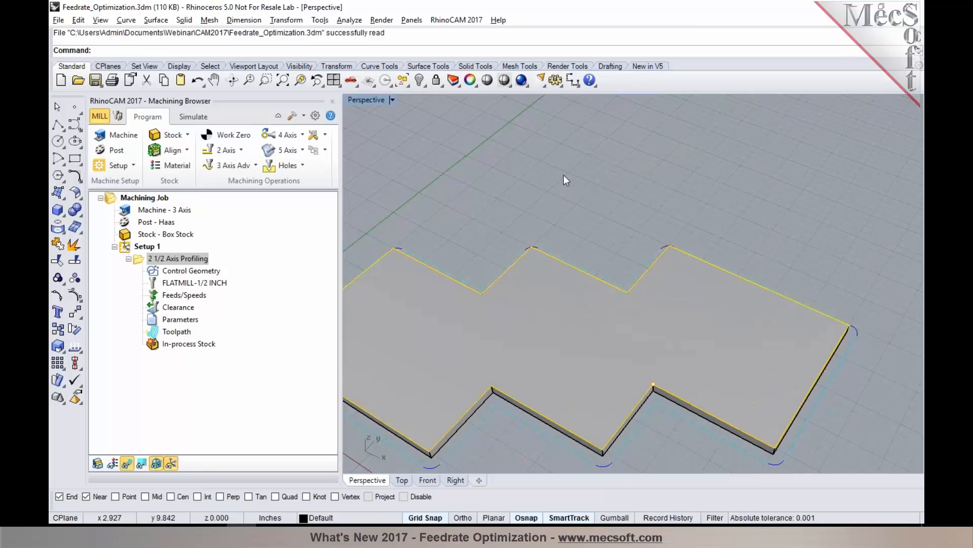
pyautogui.scroll(-3, 564, 176)
pyautogui.moveTo(550, 227); pyautogui.dragTo(556, 216, button='right')
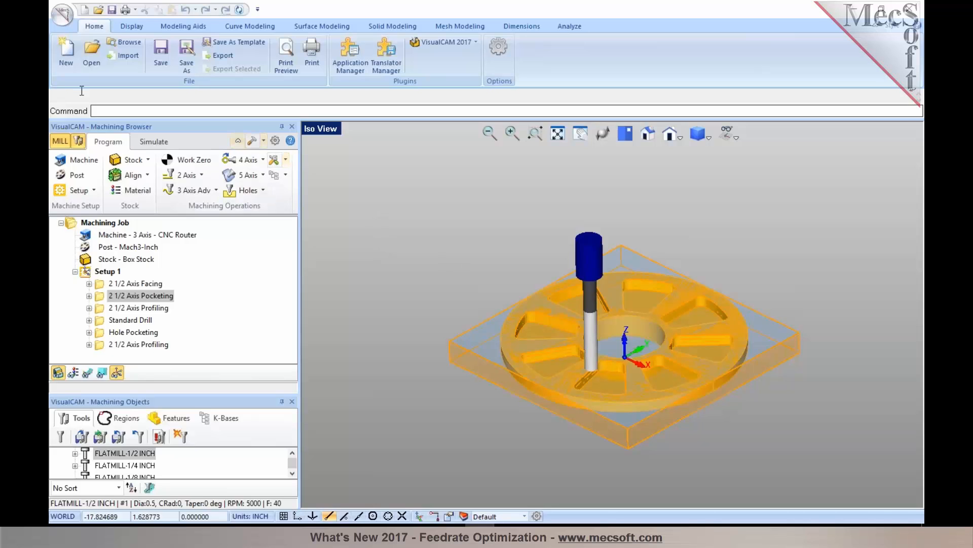
# Step: Switch to VisualCAM and open the part file 4Axis_DriveSurfaceMachining-Programmed.vcp from the CAM2017 folder
pyautogui.click(92, 51)
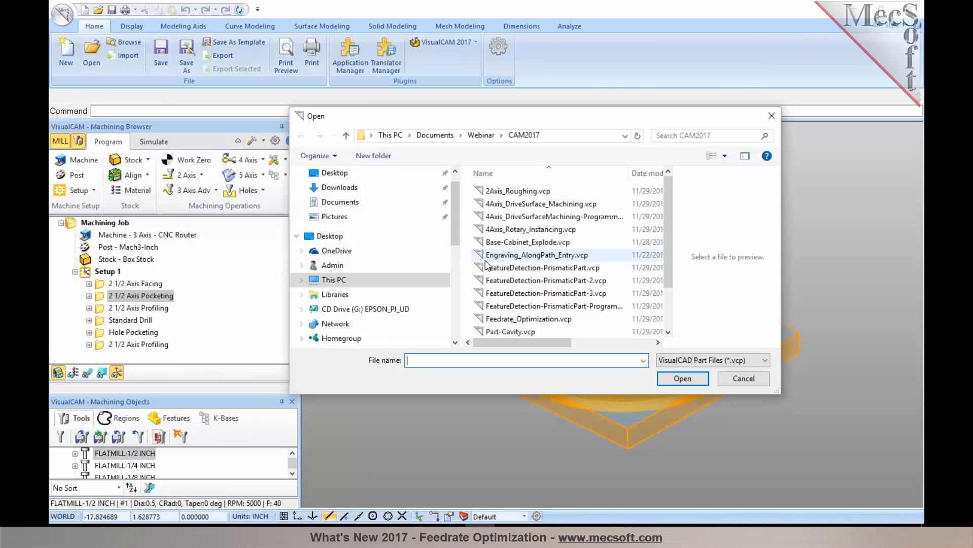
pyautogui.click(490, 218)
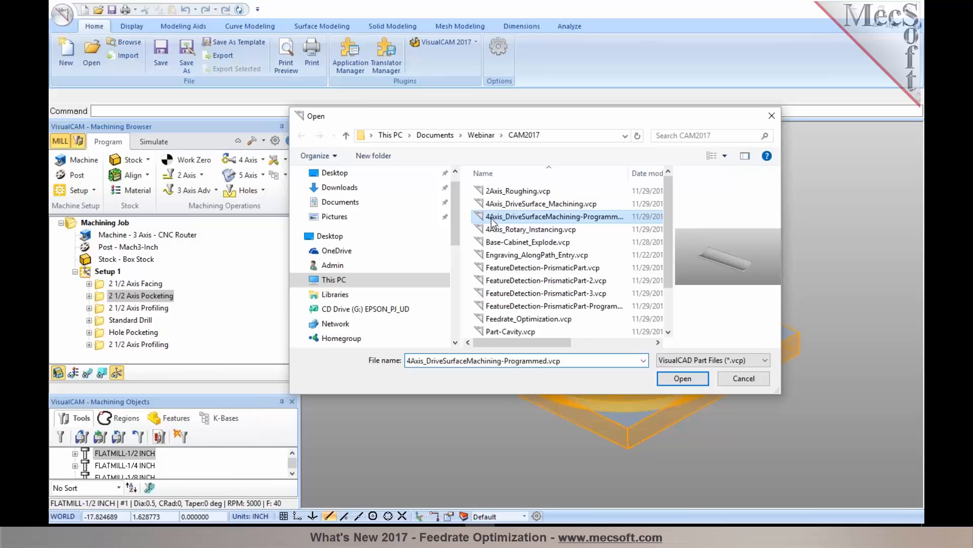
pyautogui.click(662, 377)
pyautogui.click(527, 294)
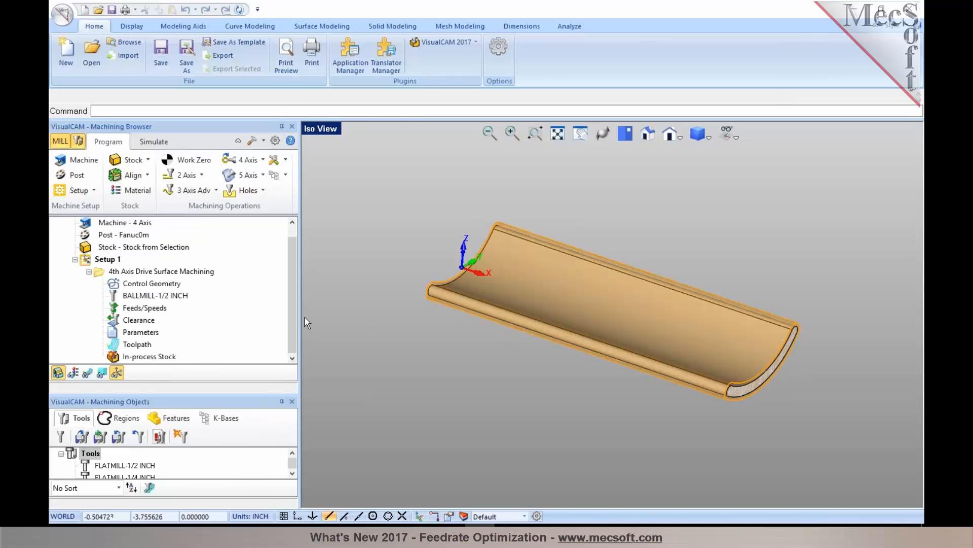
# Step: Post the 4th Axis Drive Surface Machining operation and examine the feedrate on the first cutting line of the code
pyautogui.click(115, 272)
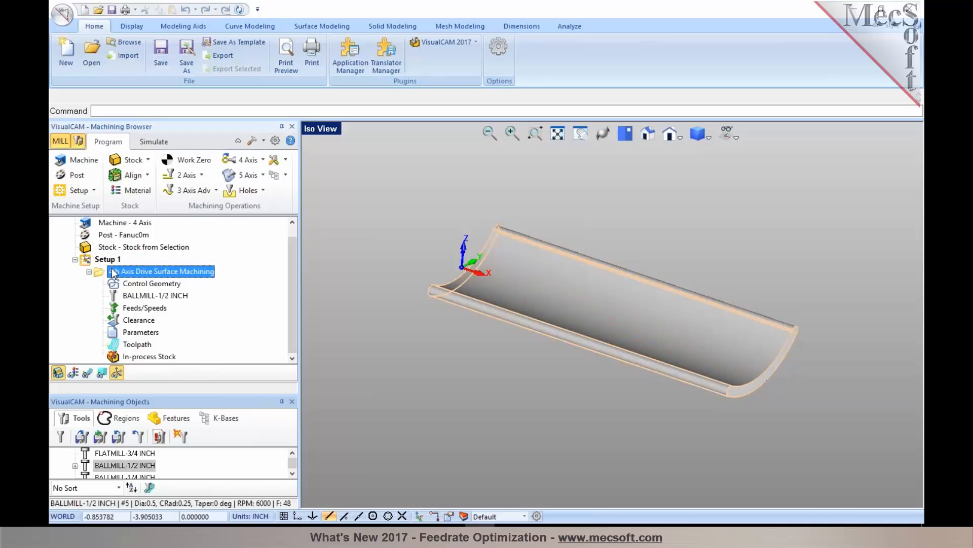
pyautogui.rightClick(113, 273)
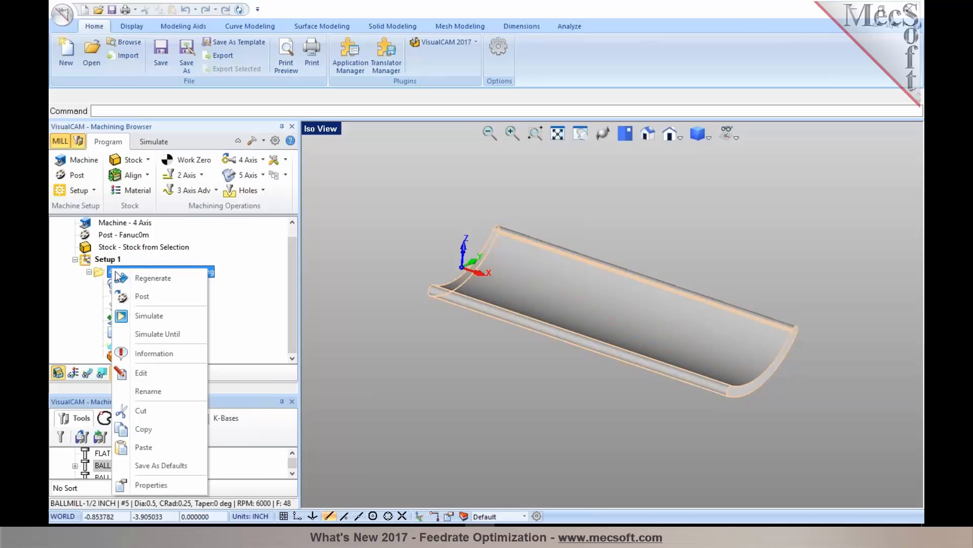
pyautogui.click(138, 297)
pyautogui.click(618, 342)
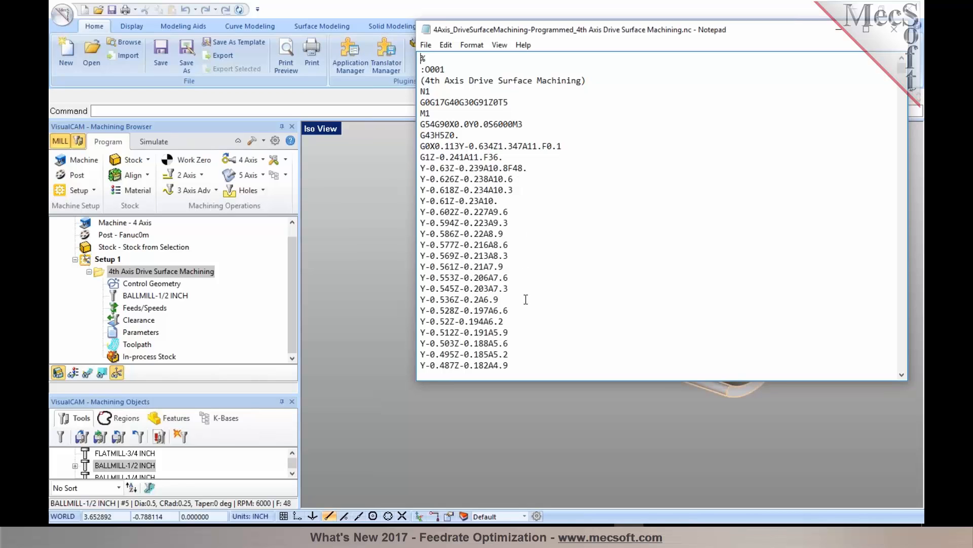
pyautogui.moveTo(509, 168); pyautogui.dragTo(533, 170)
pyautogui.click(399, 191)
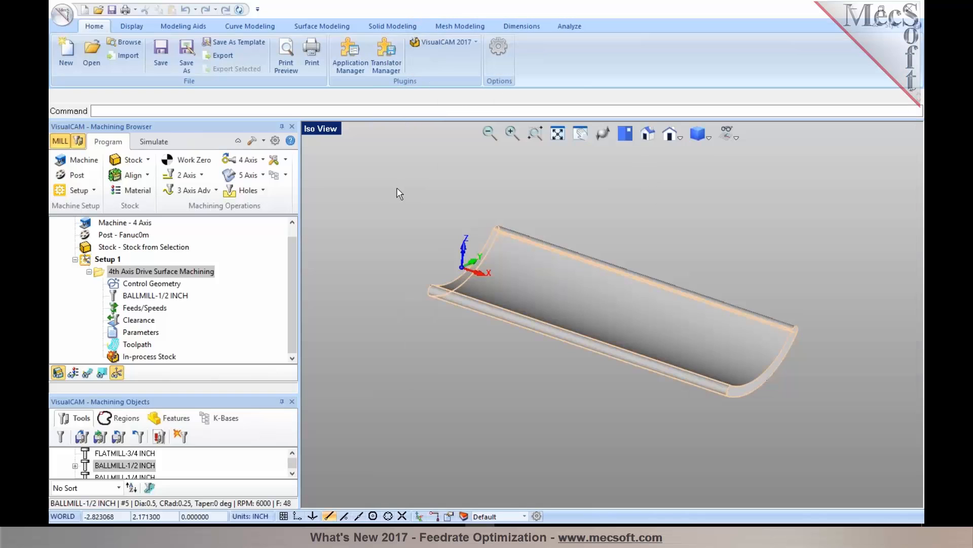
# Step: Enable inverse time feedrate output for 4 & 5 axis motions in the Fanuc0m post, with on code G93 and off code G94, and save it
pyautogui.click(81, 175)
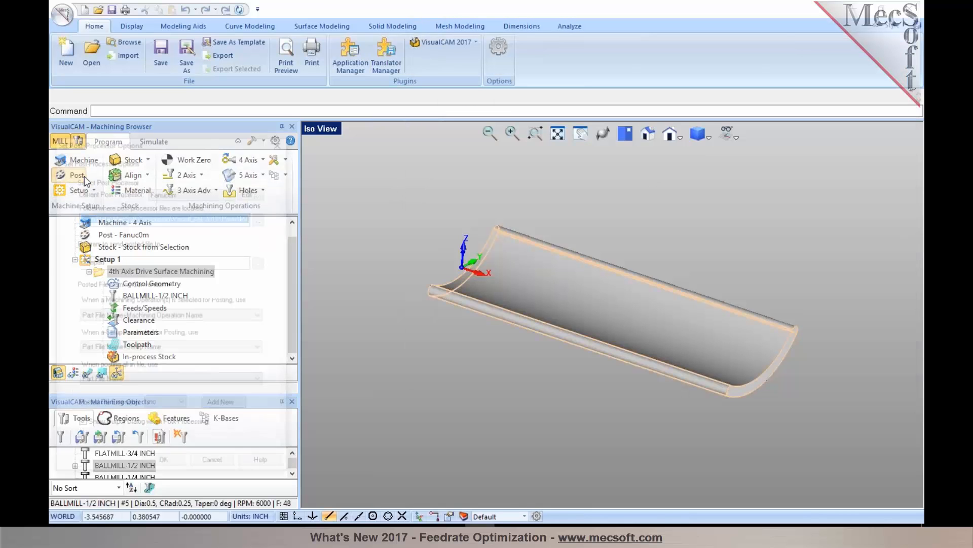
pyautogui.click(252, 192)
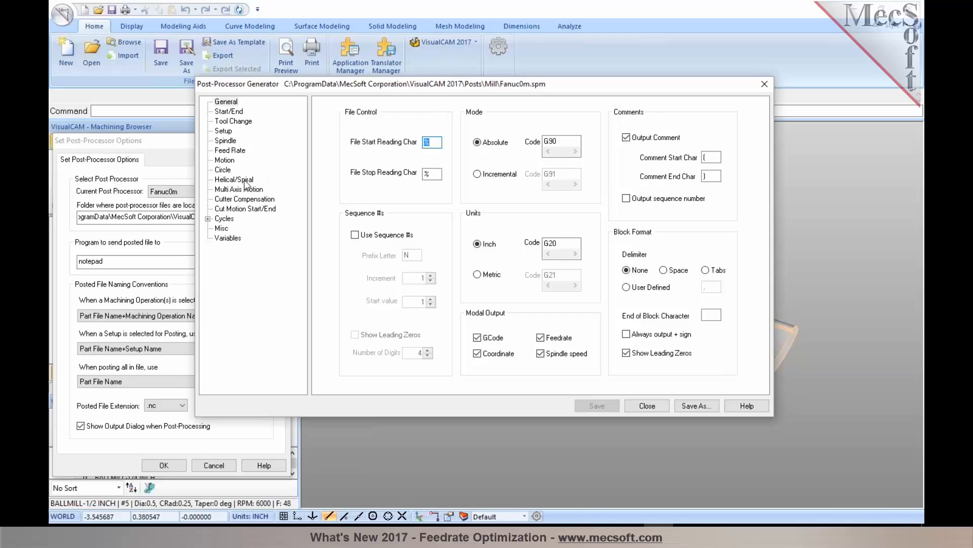
pyautogui.click(231, 151)
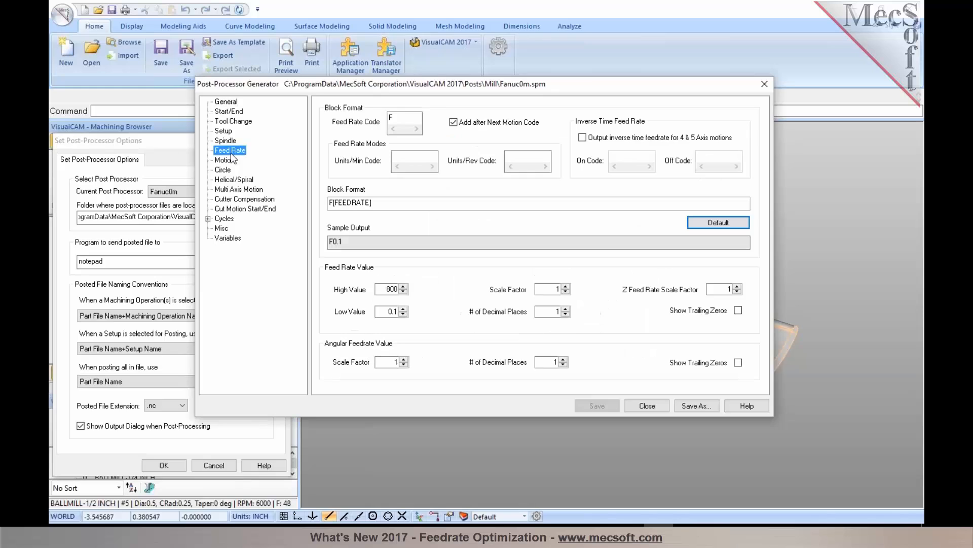
pyautogui.click(593, 136)
pyautogui.click(622, 157)
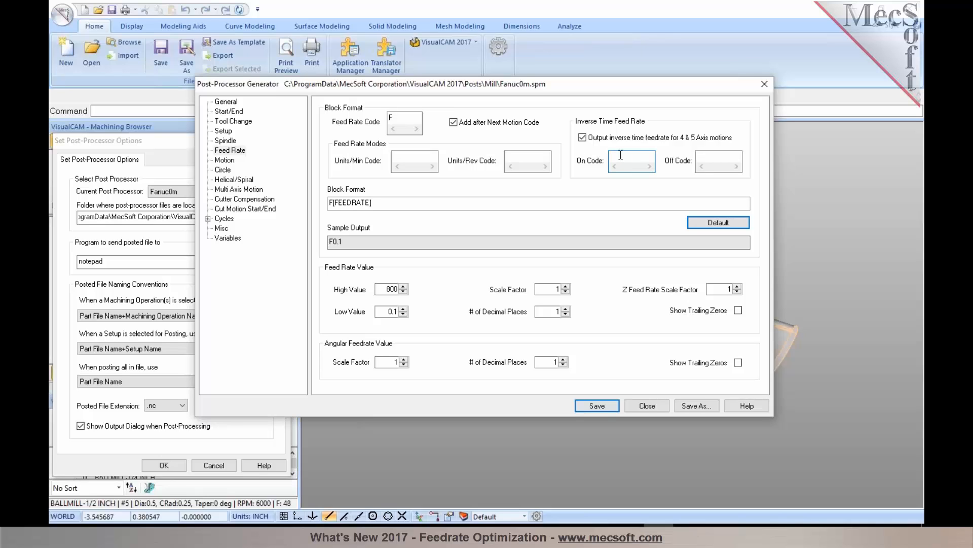
pyautogui.write('G93')
pyautogui.click(714, 154)
pyautogui.write('G94')
pyautogui.click(604, 408)
pyautogui.click(647, 407)
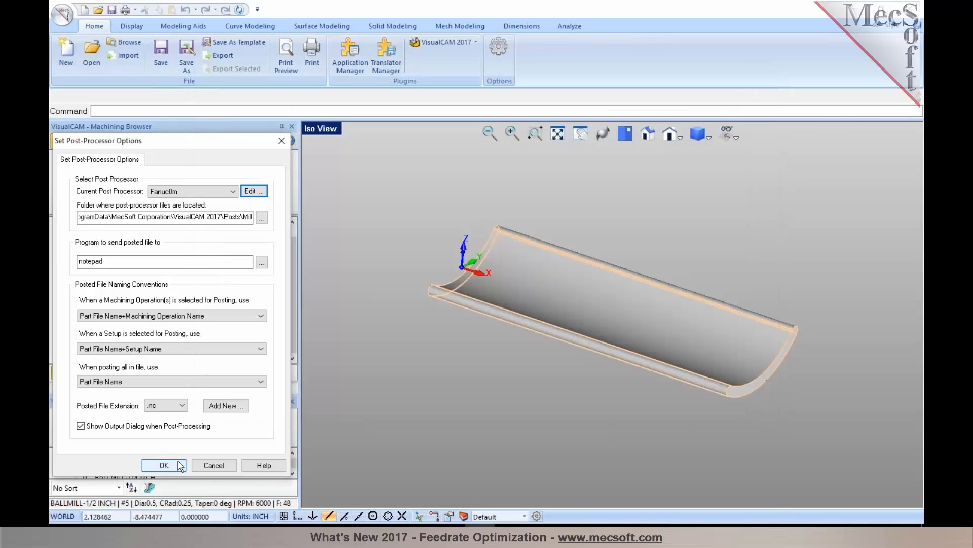
pyautogui.click(146, 465)
# Step: Post the 4th Axis Drive Surface Machining operation again with the modified Fanuc0m post, replacing the existing .nc file
pyautogui.rightClick(168, 271)
pyautogui.click(182, 297)
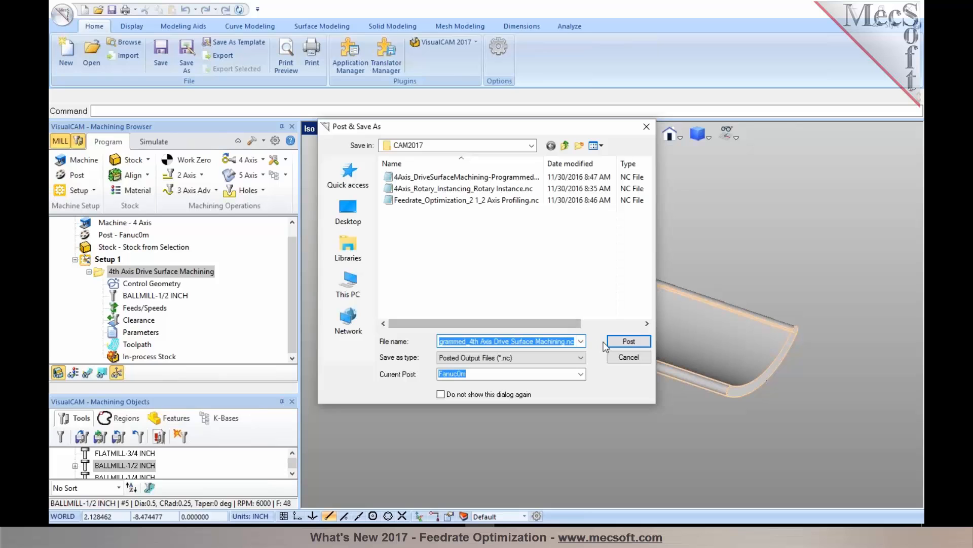
pyautogui.press('Return')
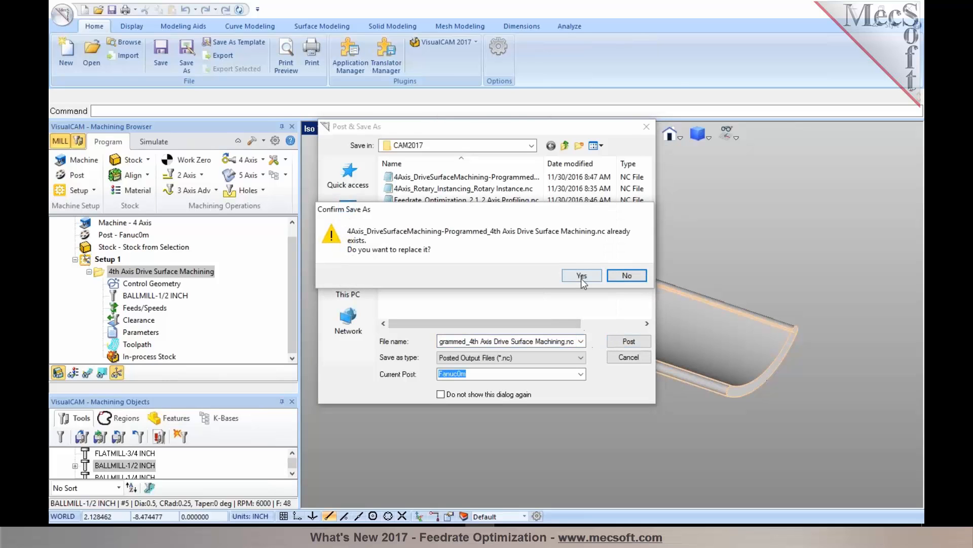
pyautogui.click(582, 276)
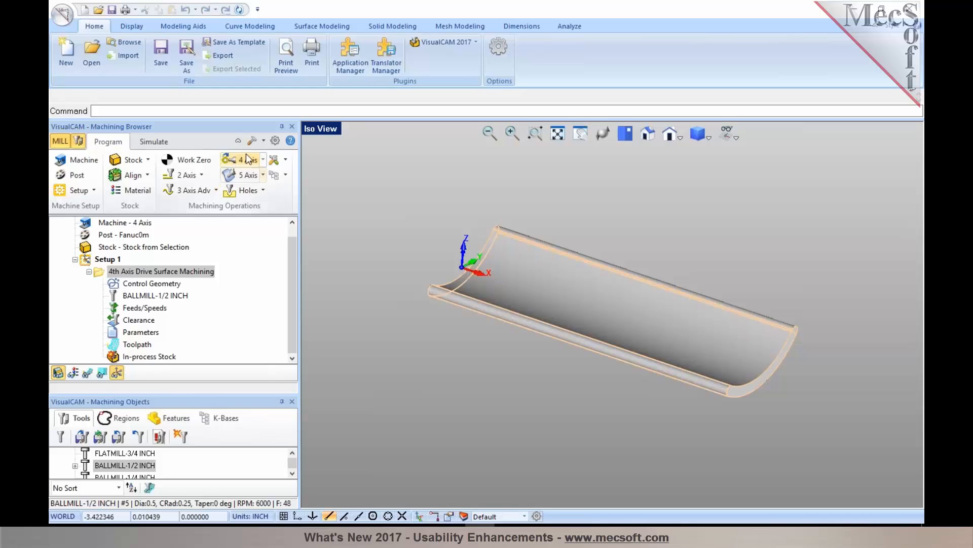
# Step: Enable context ToolTips in the CAM user interface preferences and apply the change
pyautogui.click(274, 142)
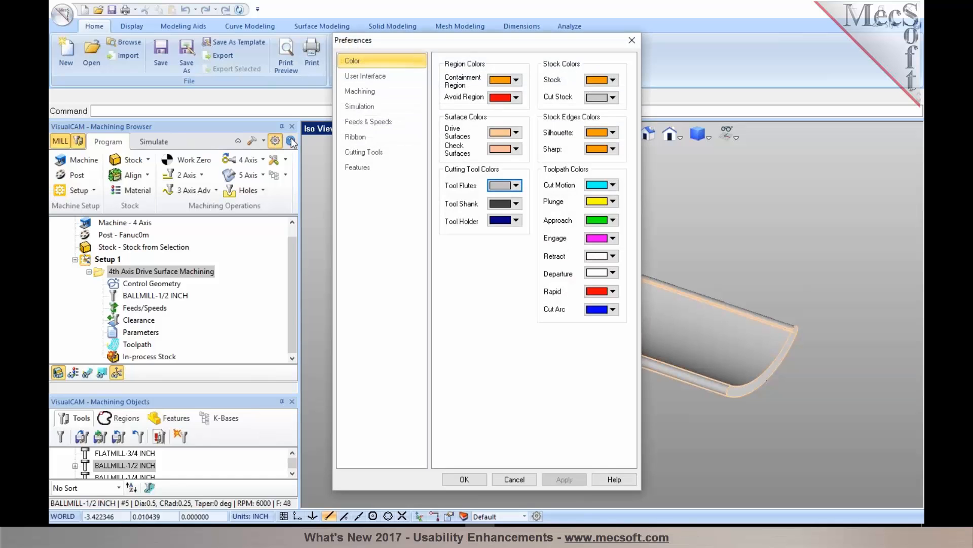
pyautogui.click(350, 81)
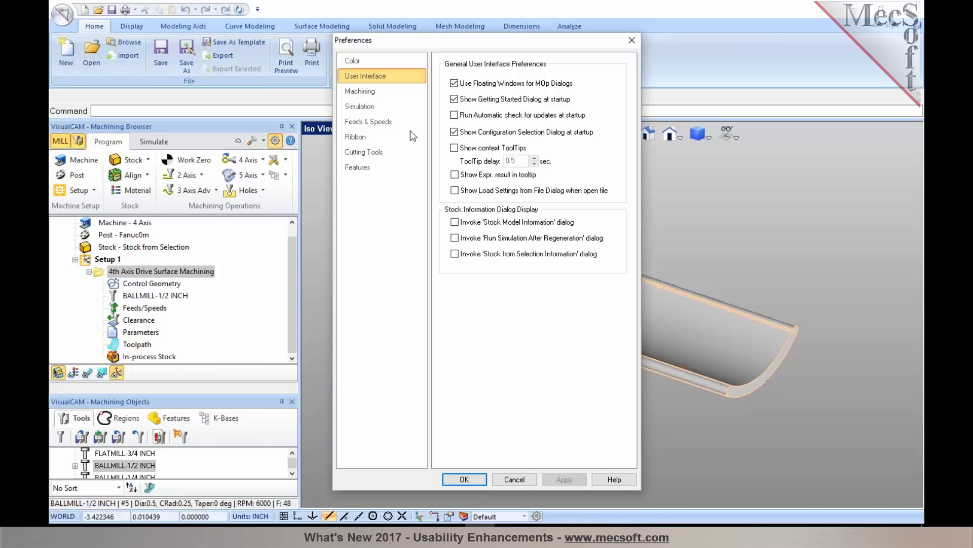
pyautogui.click(454, 148)
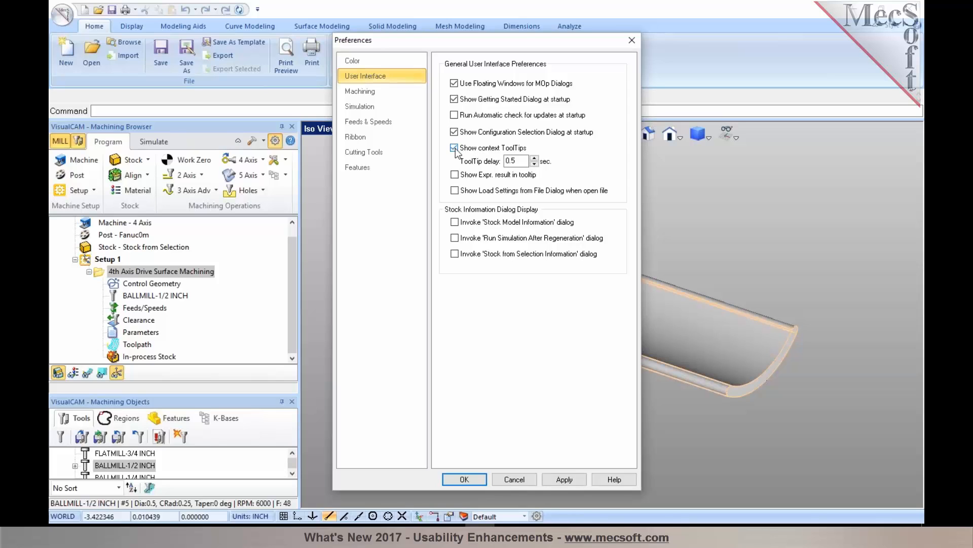
pyautogui.click(563, 479)
pyautogui.click(466, 480)
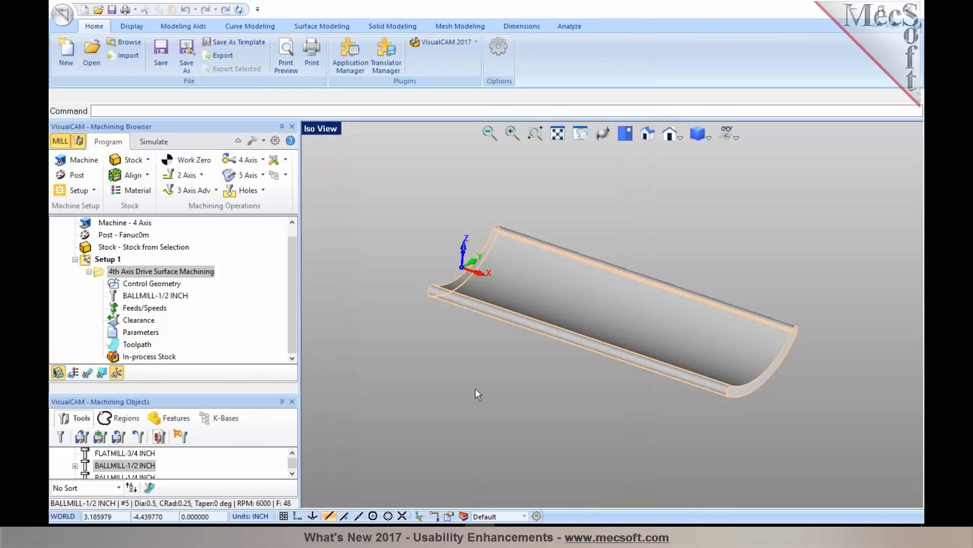
# Step: Start a 2 1/2 Axis Roughing operation, examine the context ToolTip for the Offset Spiral cut pattern, and cancel the operation
pyautogui.click(201, 175)
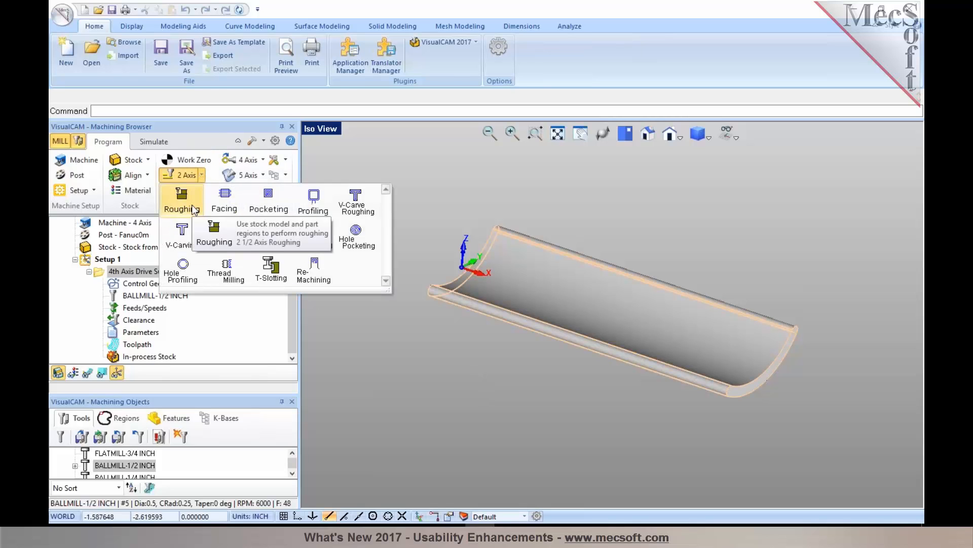
pyautogui.click(193, 208)
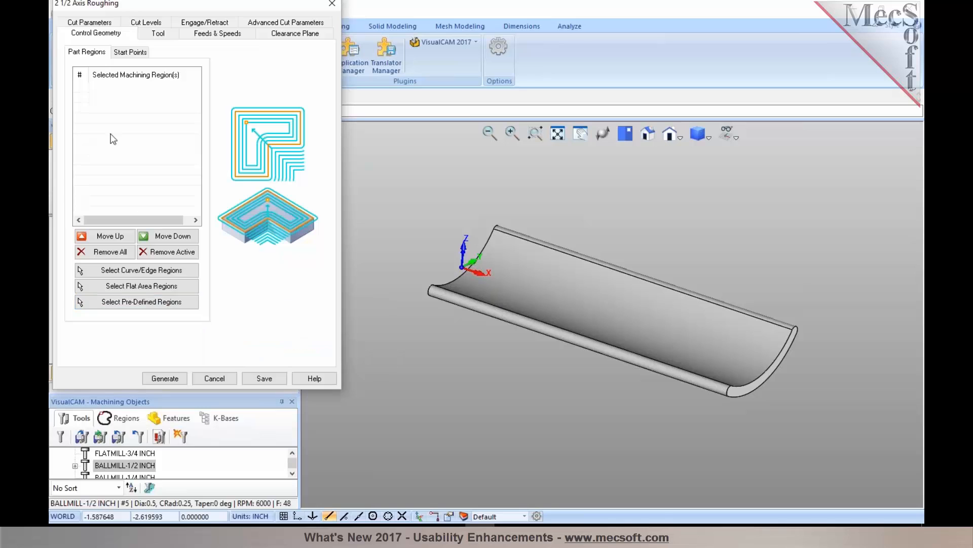
pyautogui.click(100, 28)
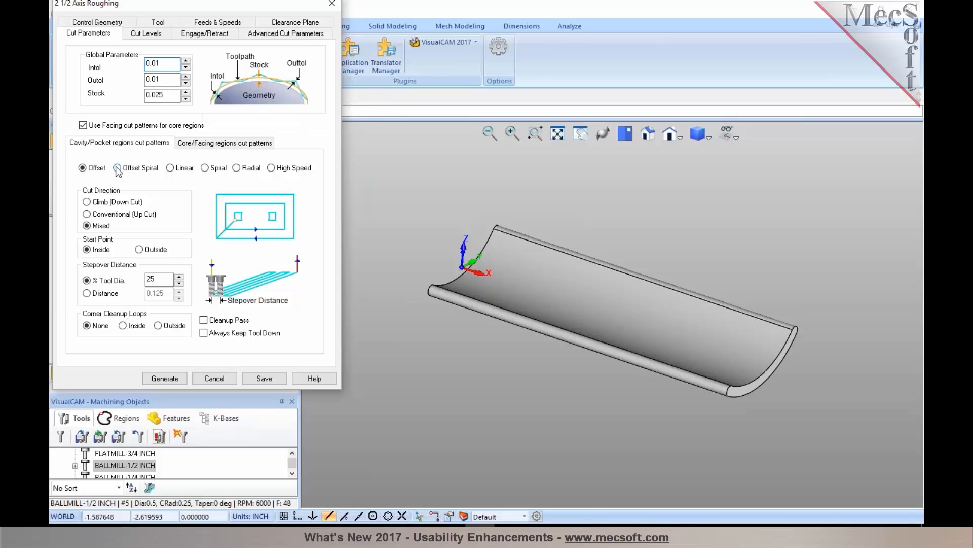
pyautogui.moveTo(117, 168)
pyautogui.click(215, 378)
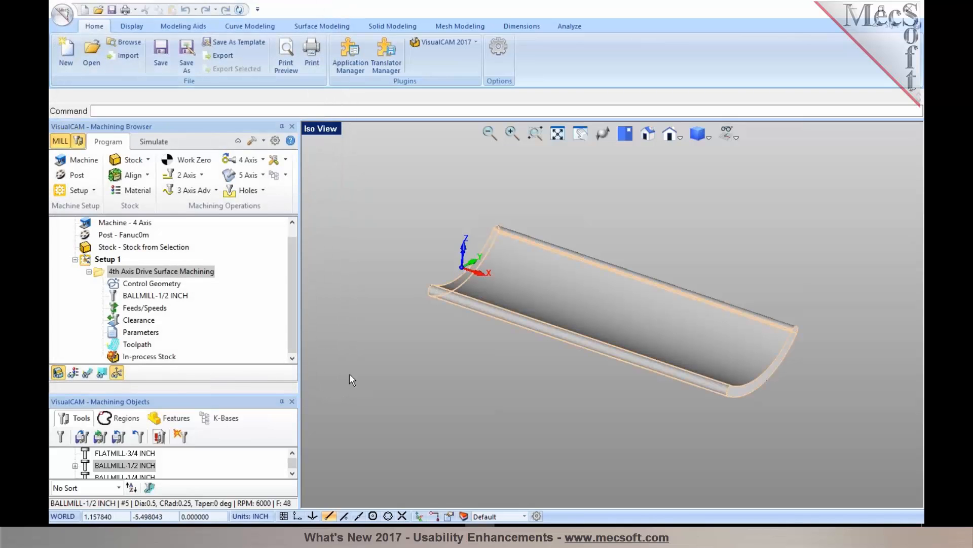
# Step: Enable expression results in tooltips and disable context ToolTips in the CAM user interface preferences
pyautogui.click(275, 140)
pyautogui.click(365, 76)
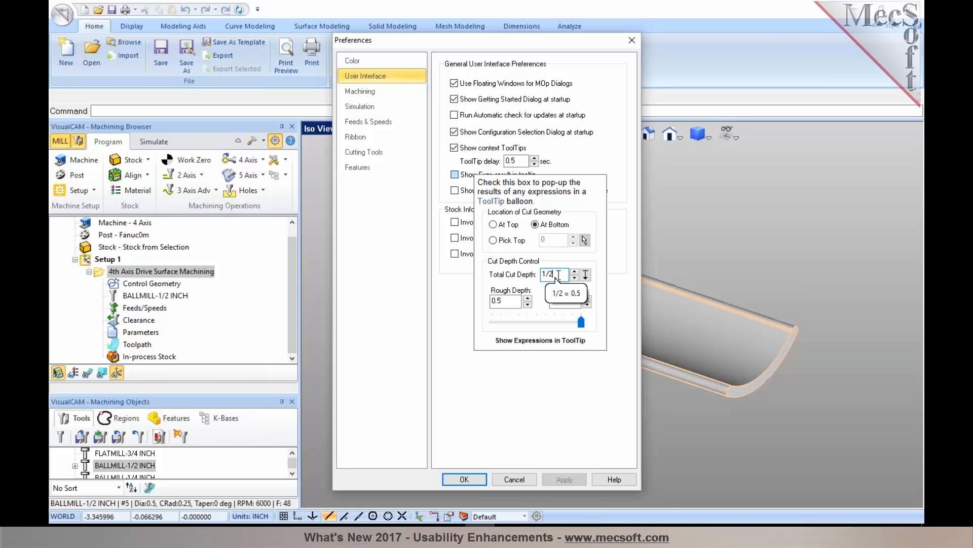
pyautogui.click(455, 174)
pyautogui.click(454, 148)
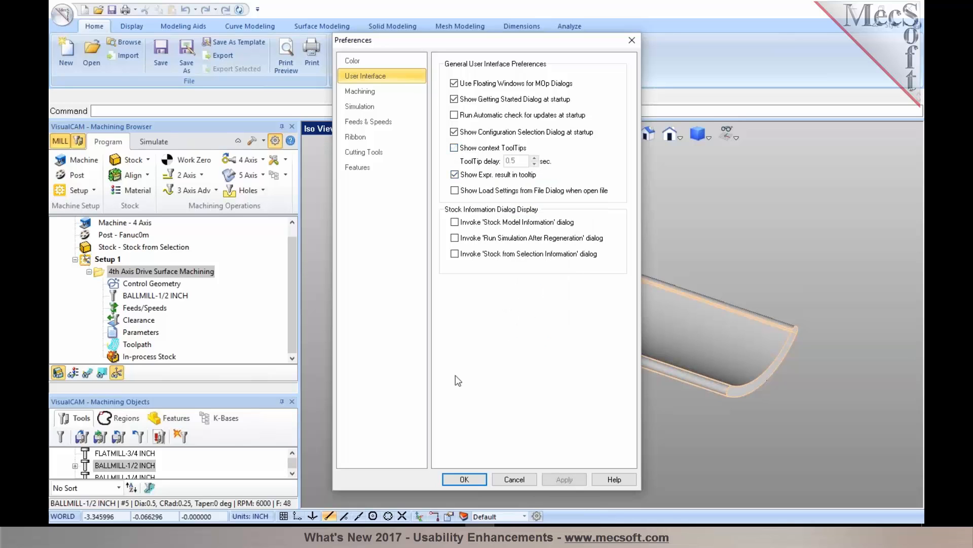
pyautogui.click(462, 478)
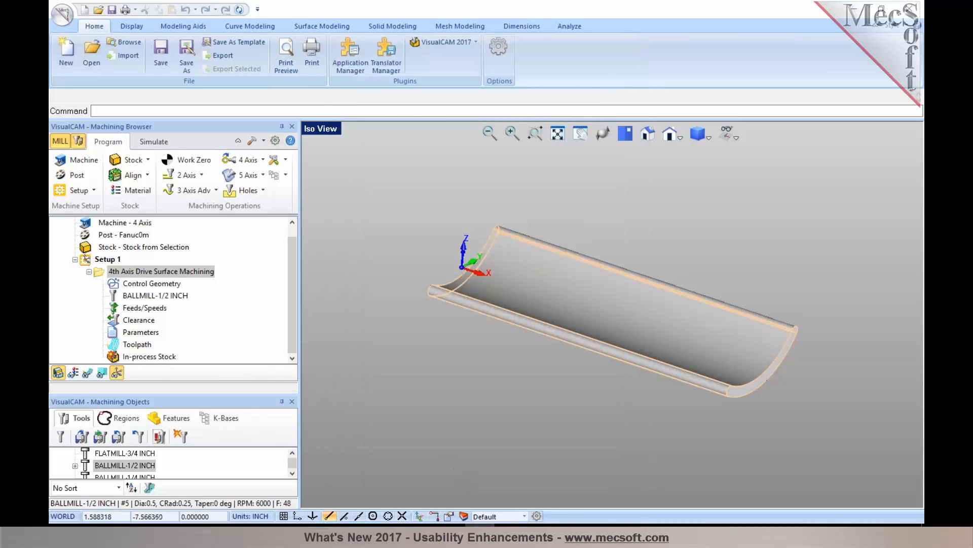
# Step: Start defining a new flat end mill from FLATMILL-1/2 INCH and set its tool diameter to 3/8
pyautogui.moveTo(218, 396); pyautogui.dragTo(232, 282)
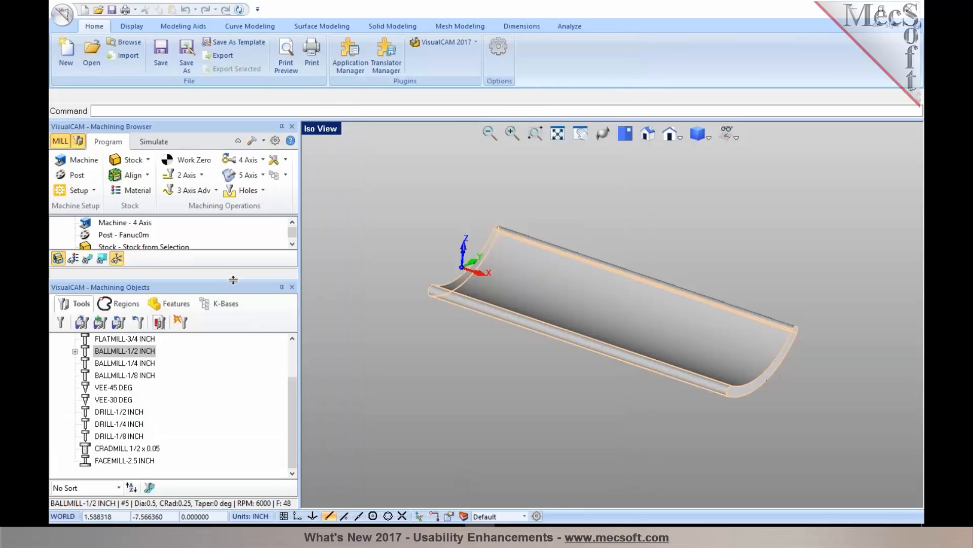
pyautogui.moveTo(288, 381); pyautogui.dragTo(292, 329)
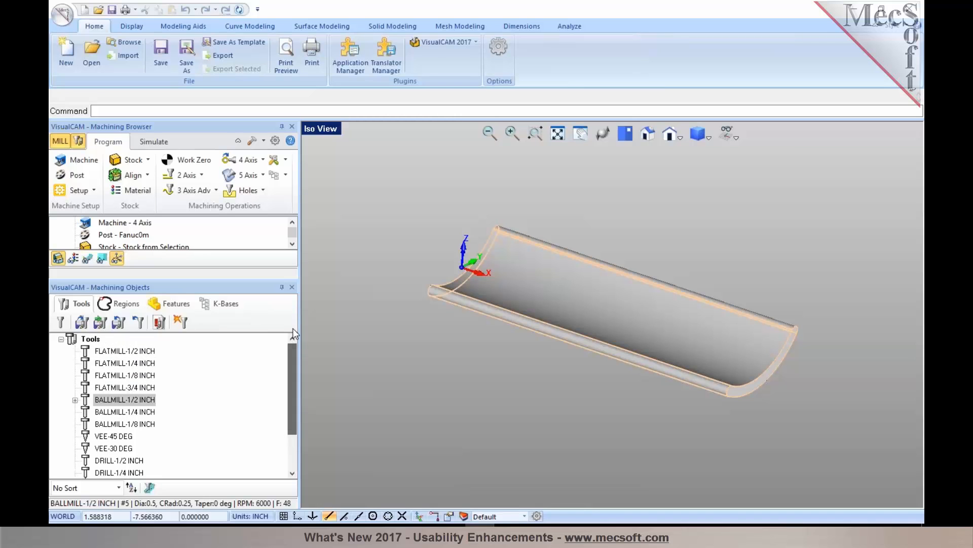
pyautogui.click(60, 323)
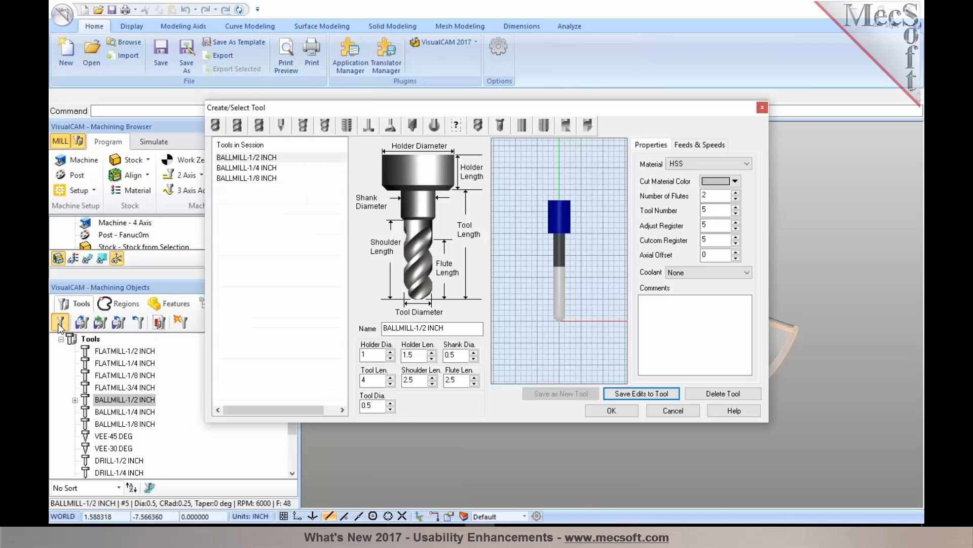
pyautogui.click(237, 125)
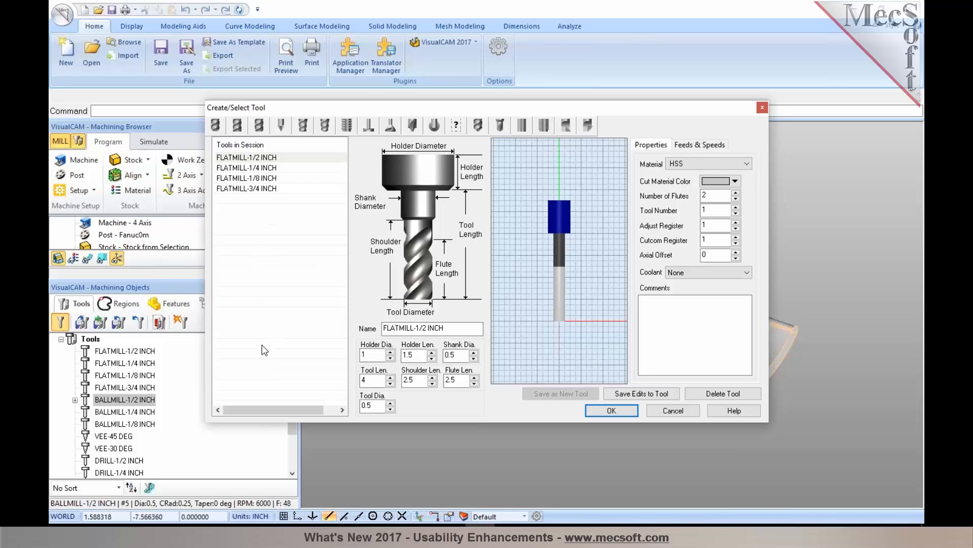
pyautogui.moveTo(373, 405); pyautogui.dragTo(344, 411)
pyautogui.write('3/8')
pyautogui.press('Tab')
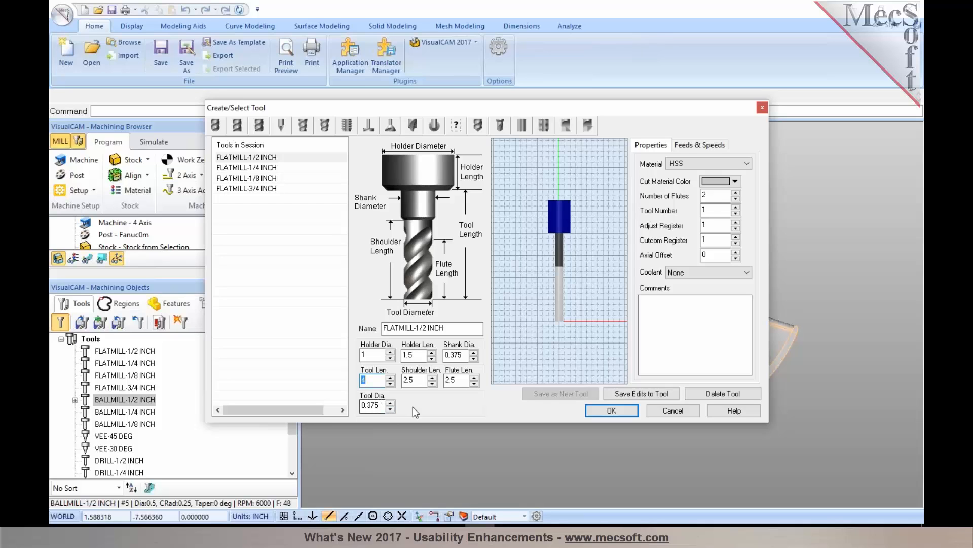
# Step: Name the flat mill FLATMILL-3/8 INCH and save it as a new tool in the session
pyautogui.moveTo(417, 330); pyautogui.dragTo(429, 330)
pyautogui.write('3/4')
pyautogui.write('8')
pyautogui.click(576, 399)
pyautogui.click(532, 310)
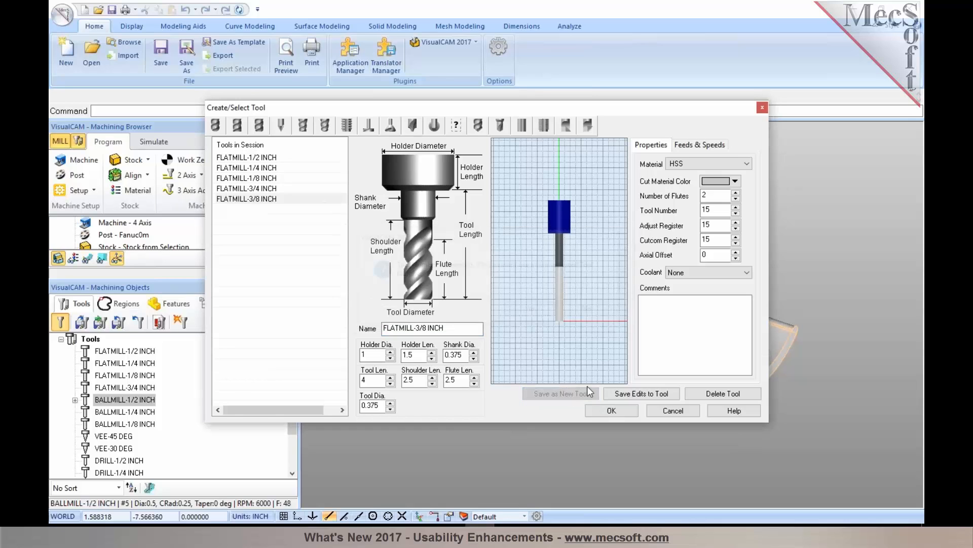
pyautogui.click(611, 410)
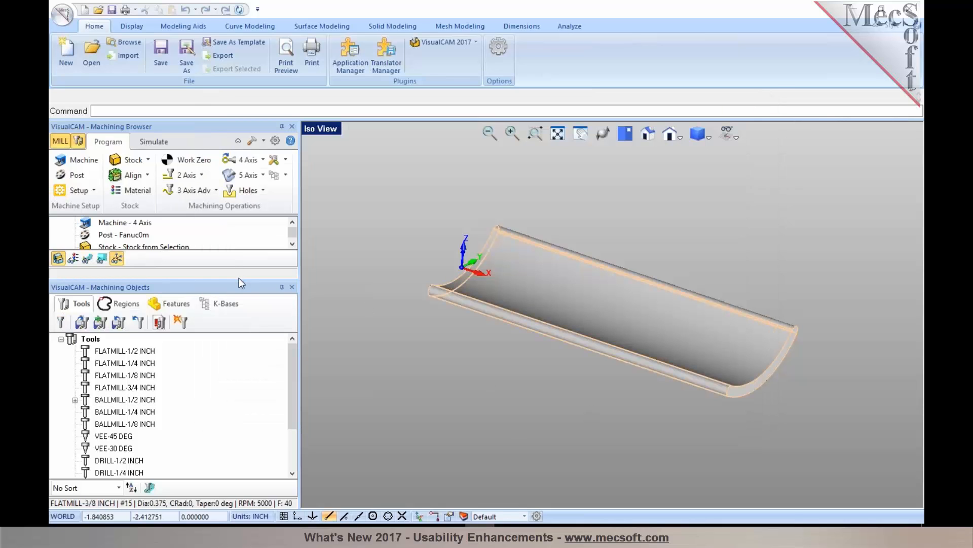
pyautogui.moveTo(239, 277); pyautogui.dragTo(232, 338)
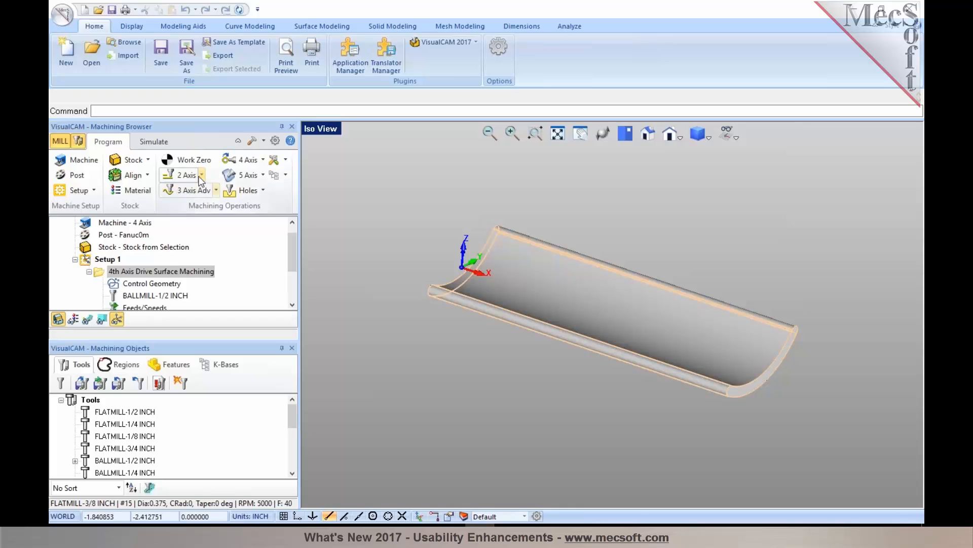
# Step: Start a 2 1/2 Axis Pocketing operation and enter its total cut depth as the fraction 1/8
pyautogui.click(201, 175)
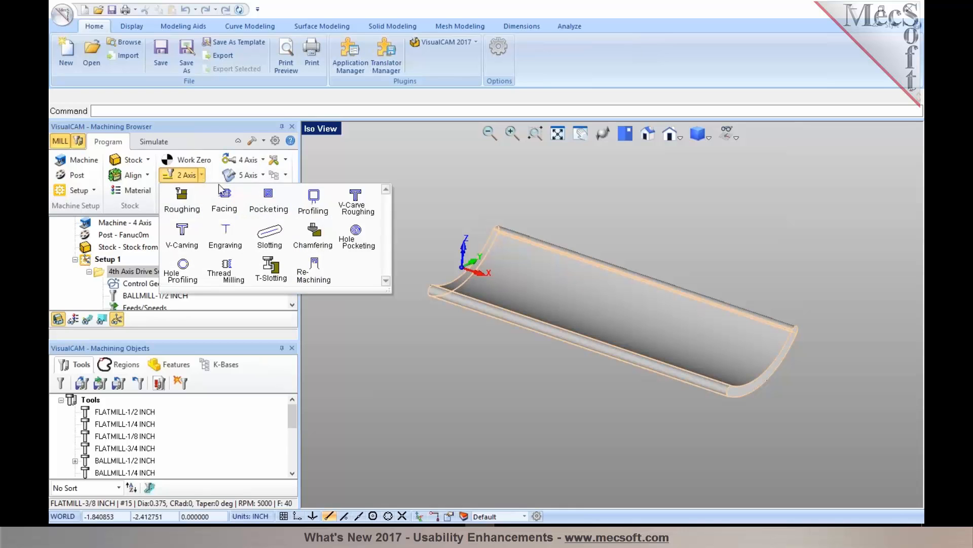
pyautogui.click(273, 202)
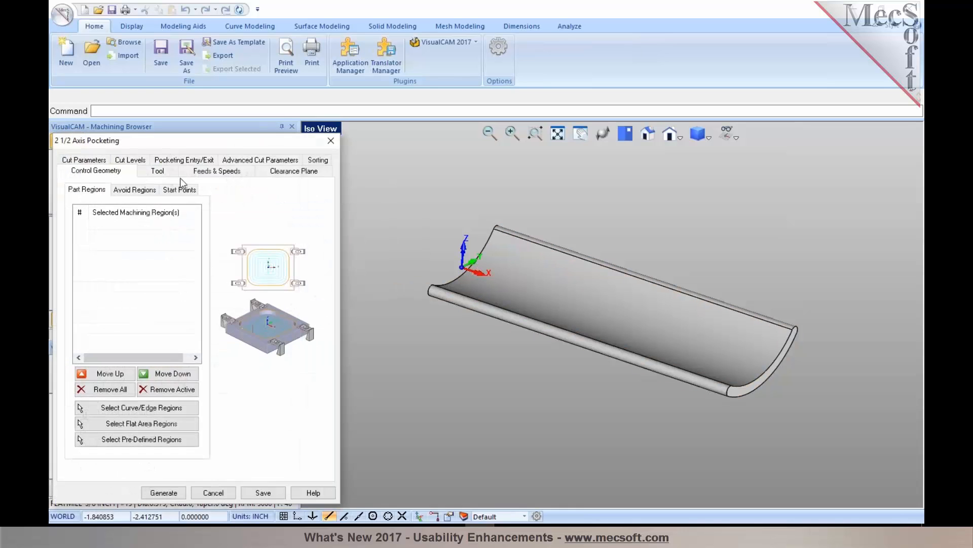
pyautogui.click(143, 163)
pyautogui.doubleClick(147, 258)
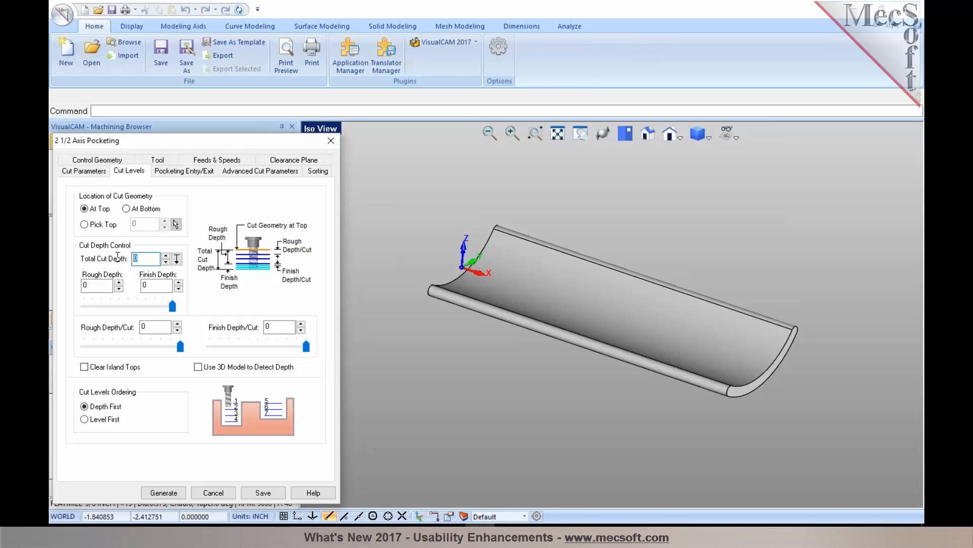
pyautogui.write('1/8')
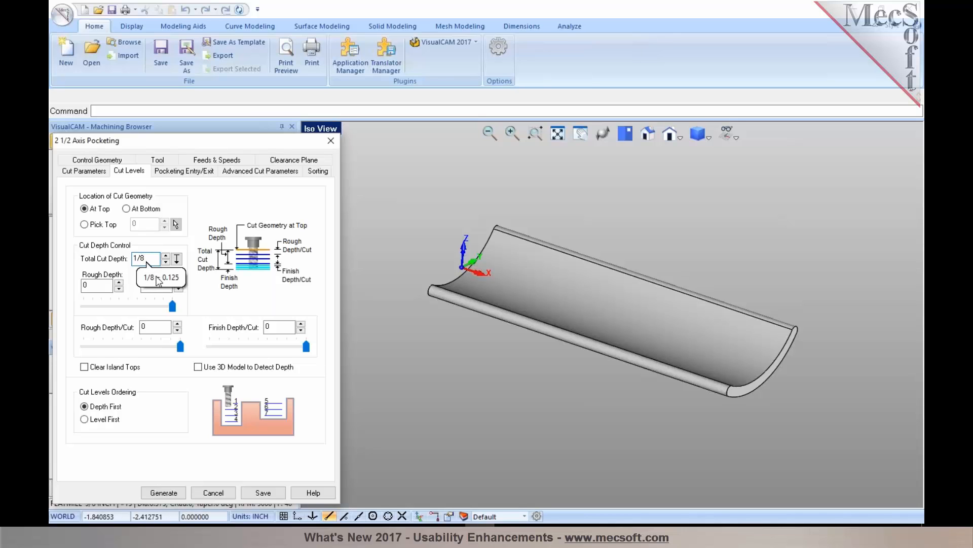
pyautogui.click(158, 280)
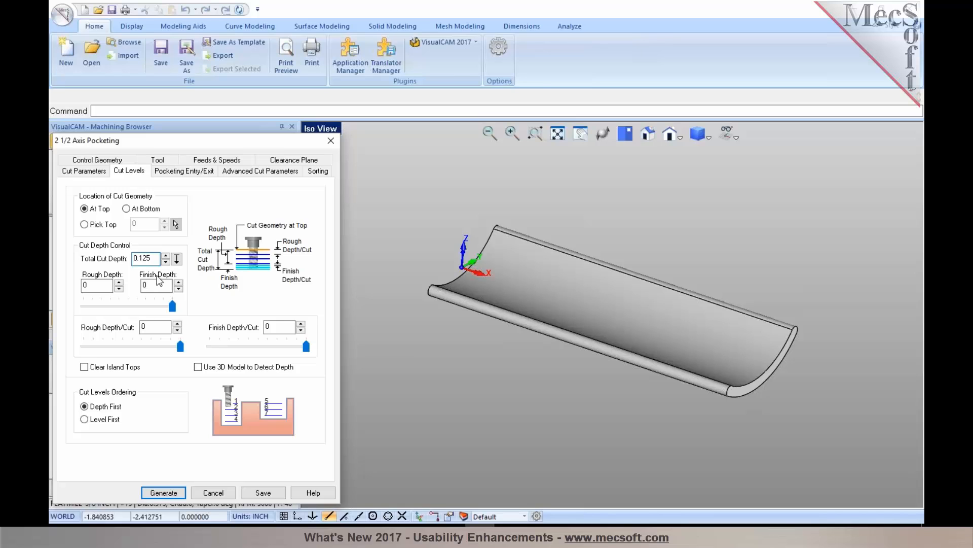
pyautogui.click(161, 327)
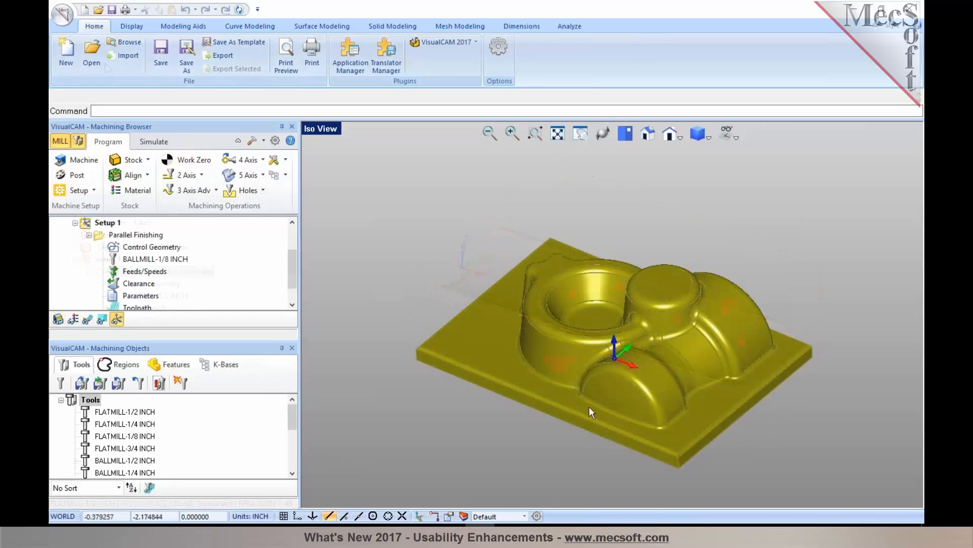
# Step: Display the toolpath of the Parallel Finishing operation on the mold part and inspect it
pyautogui.moveTo(590, 392); pyautogui.dragTo(621, 376, button='middle')
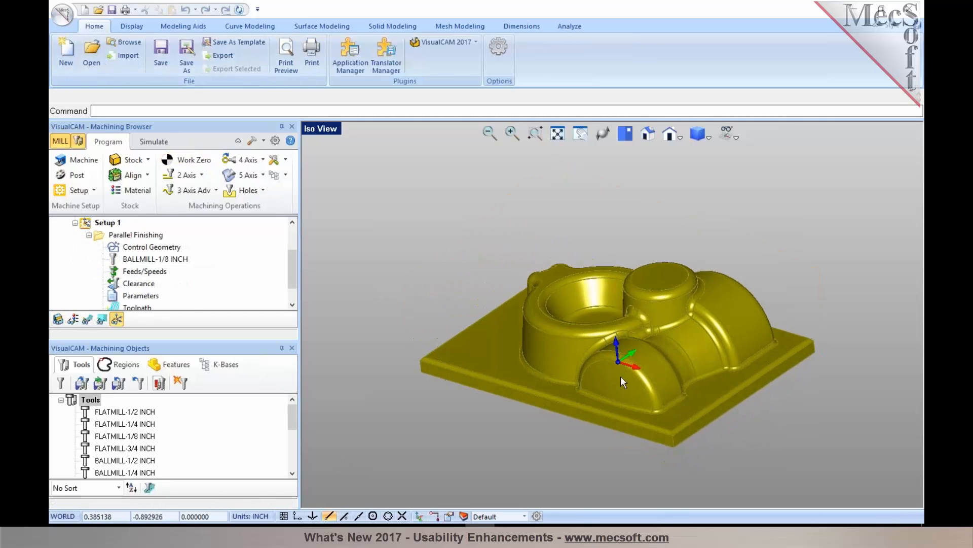
pyautogui.scroll(3, 638, 360)
pyautogui.moveTo(571, 326)
pyautogui.mouseDown(button='middle')
pyautogui.moveTo(570, 369)
pyautogui.moveTo(567, 317)
pyautogui.mouseUp(button='middle')
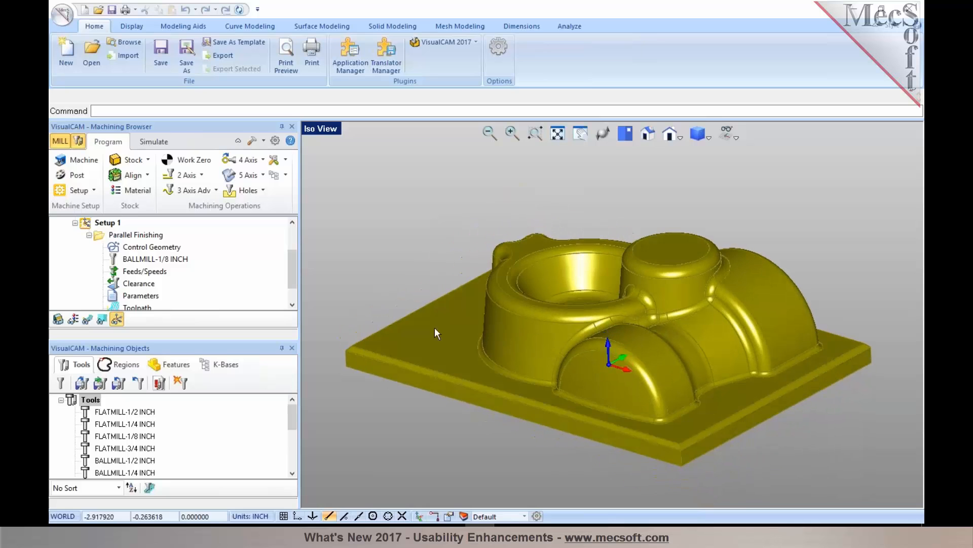
pyautogui.click(116, 236)
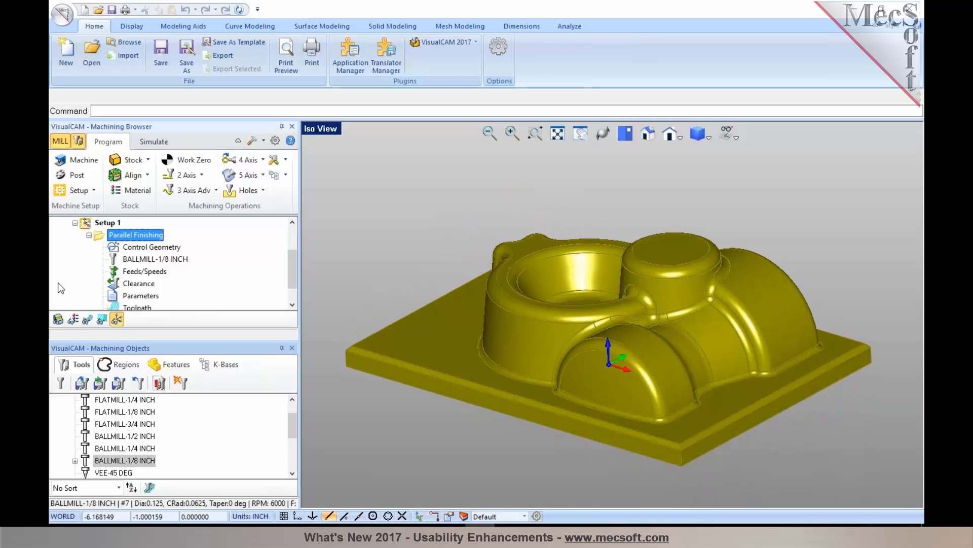
pyautogui.click(88, 319)
pyautogui.moveTo(478, 290); pyautogui.dragTo(511, 294, button='middle')
# Step: Set the maximum arc radius for toolpath arc fitting to 5 in the machining preferences and regenerate the Parallel Finishing operation
pyautogui.click(274, 144)
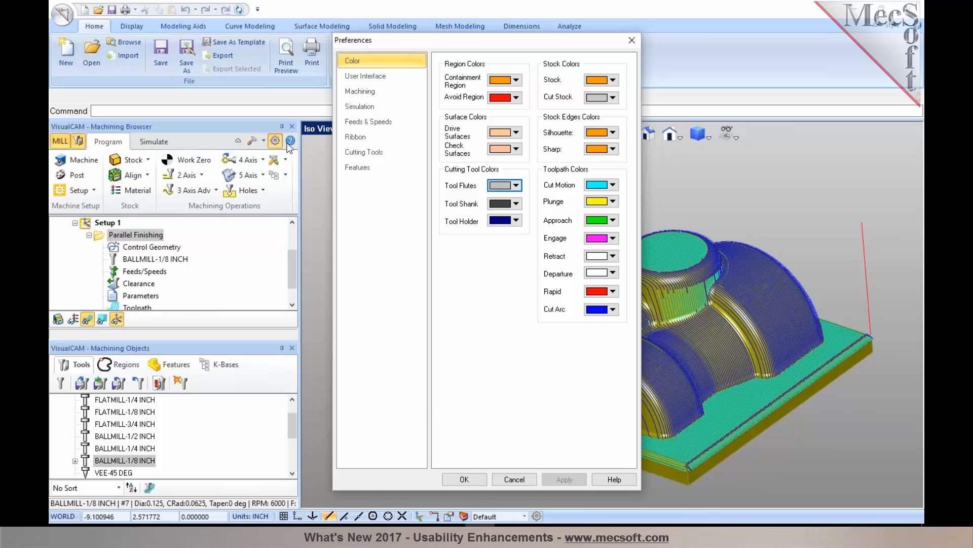
pyautogui.click(370, 93)
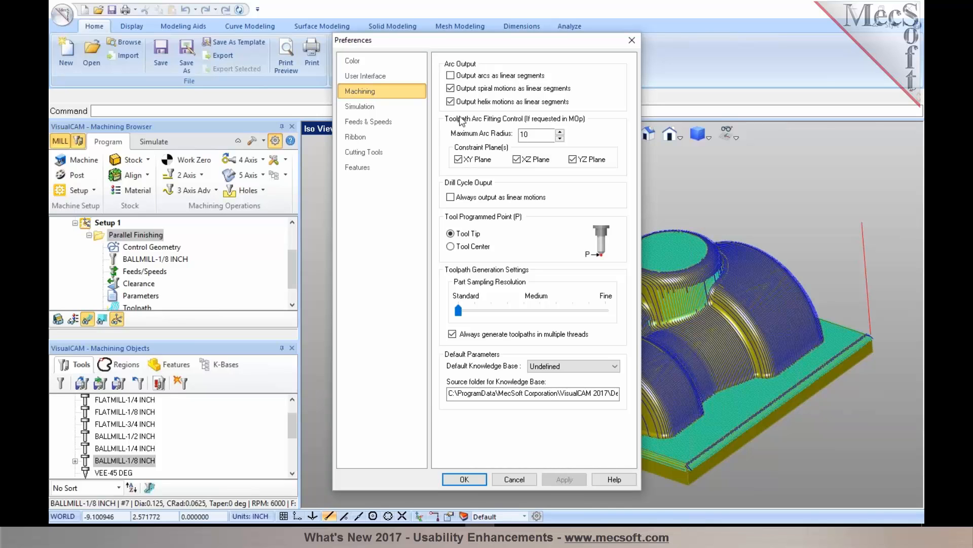
pyautogui.doubleClick(524, 134)
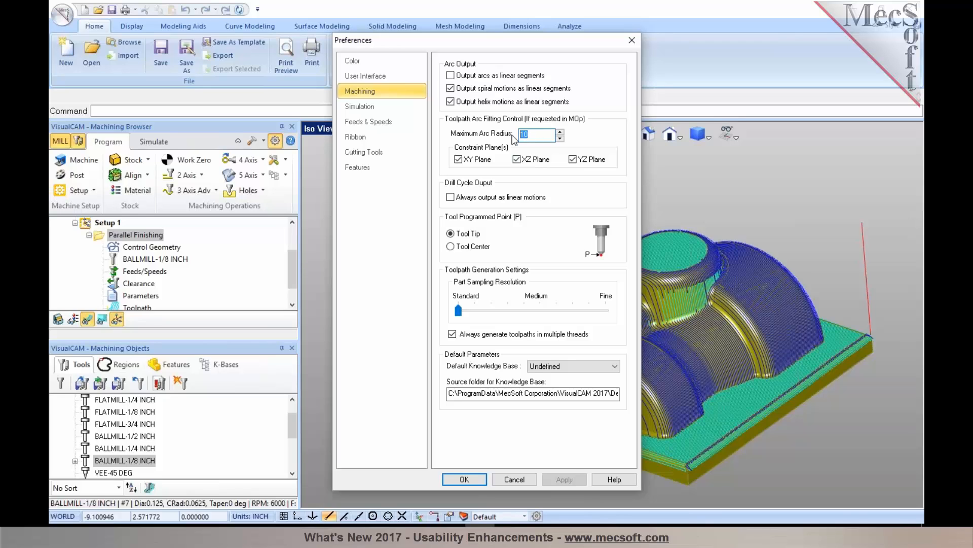
pyautogui.write('5')
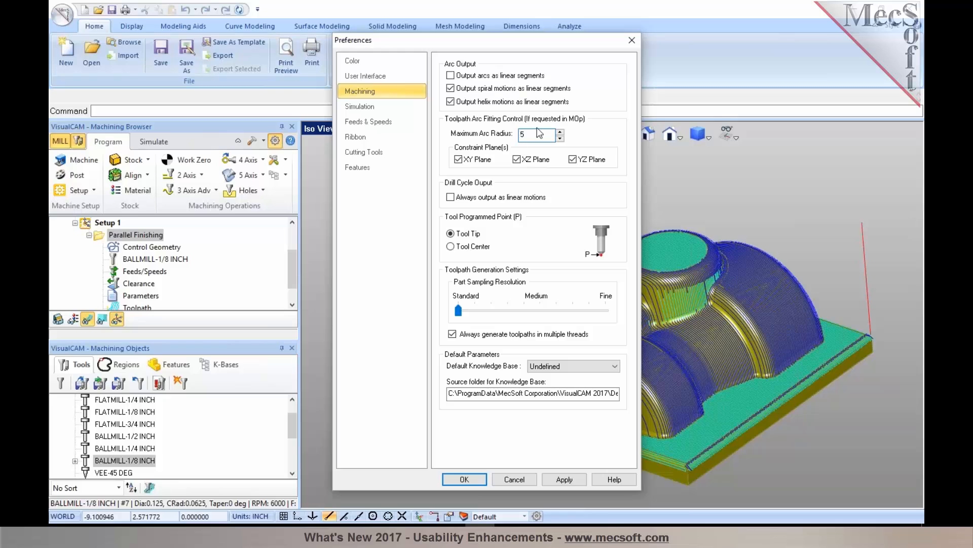
pyautogui.click(464, 479)
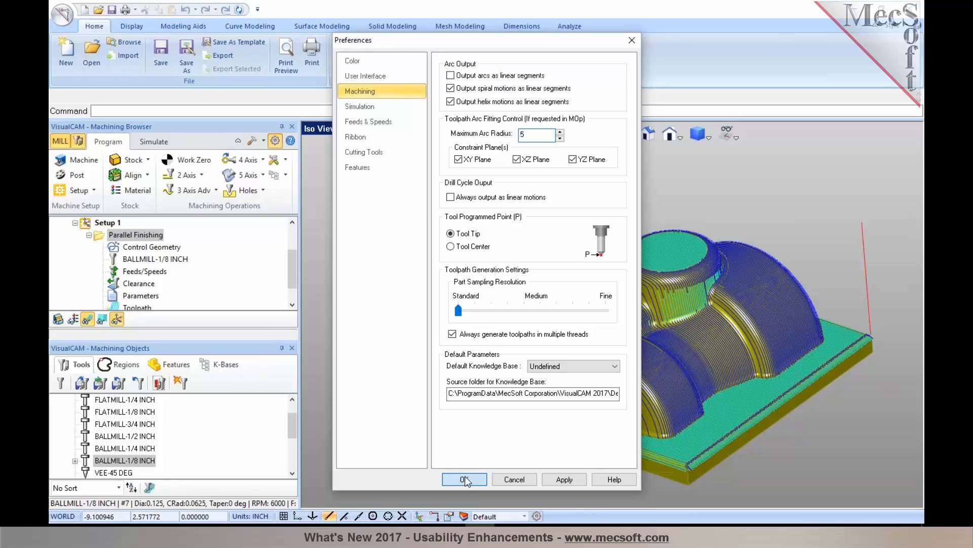
pyautogui.rightClick(142, 239)
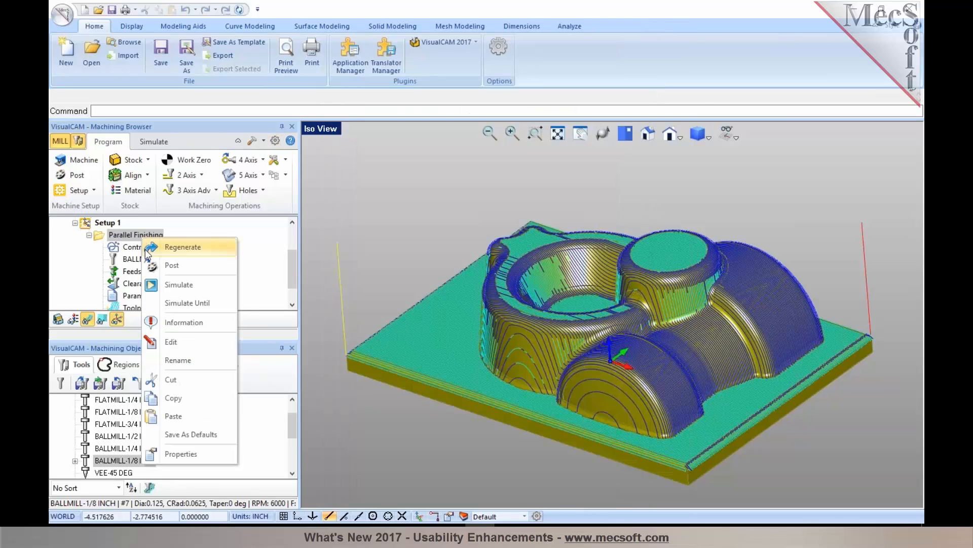
pyautogui.click(145, 248)
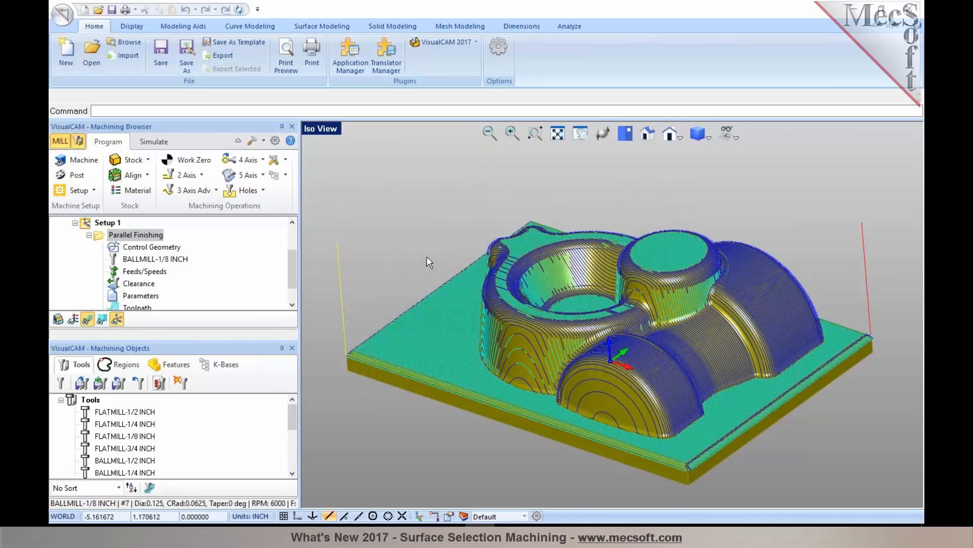
# Step: Hide the Parallel Finishing toolpath and identify the fillet surface around the top of the mold's cylindrical boss, leaving nothing selected
pyautogui.click(113, 226)
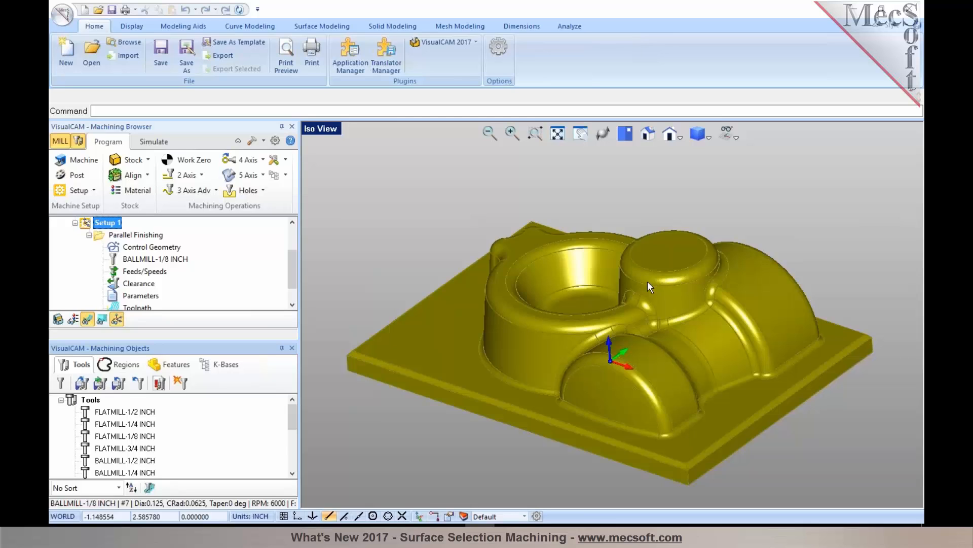
pyautogui.click(651, 263)
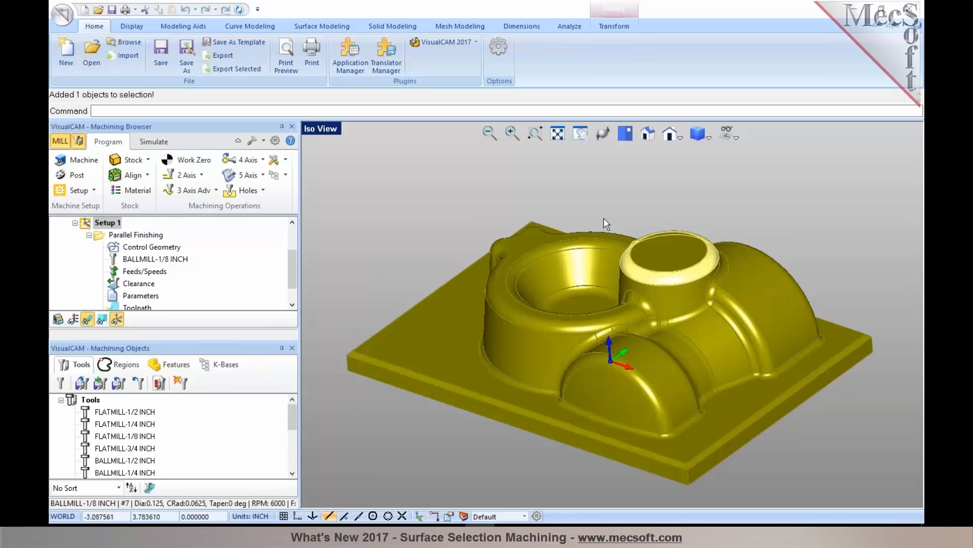
pyautogui.click(611, 203)
# Step: Limit the Parallel Finishing operation to the cylindrical boss's top face and its surrounding fillet as part surfaces, and generate the toolpath
pyautogui.click(98, 236)
pyautogui.doubleClick(101, 236)
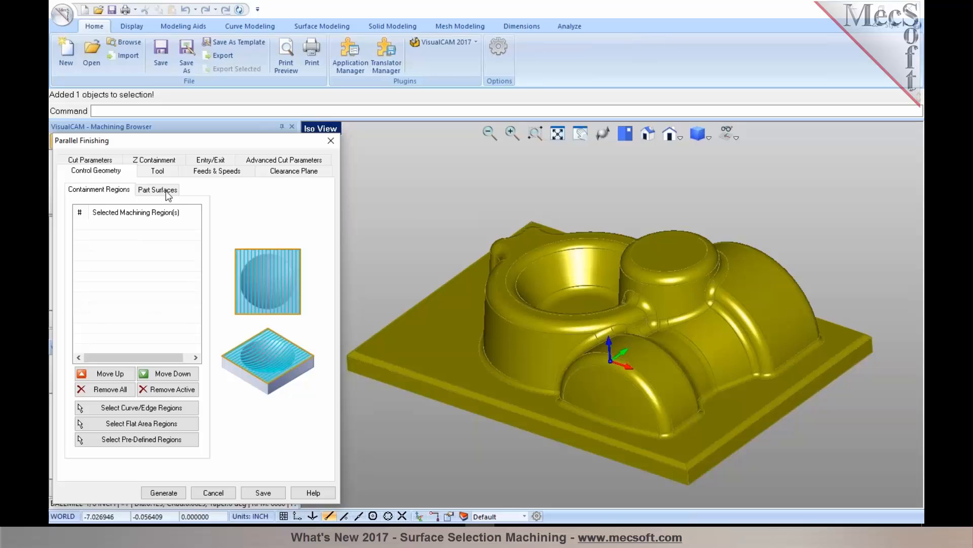
pyautogui.click(167, 191)
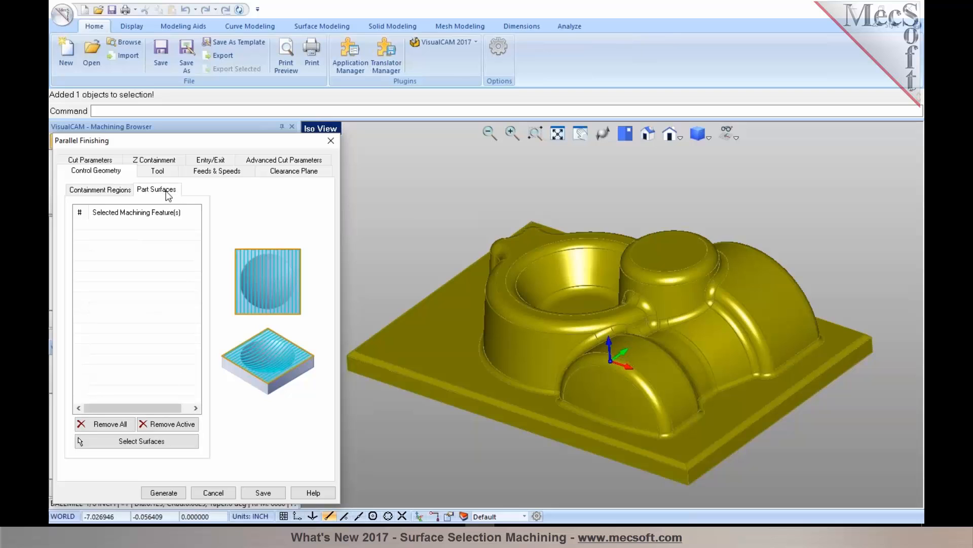
pyautogui.click(127, 441)
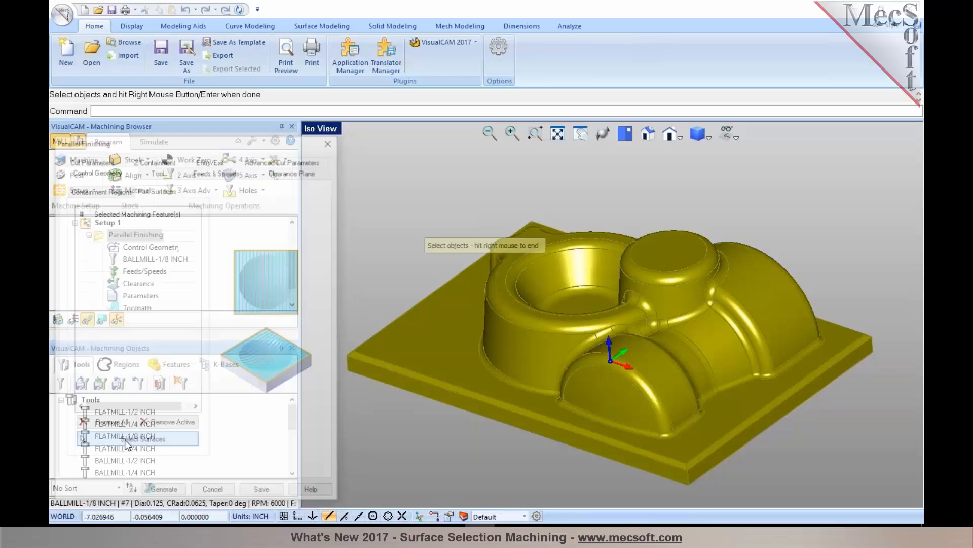
pyautogui.click(654, 254)
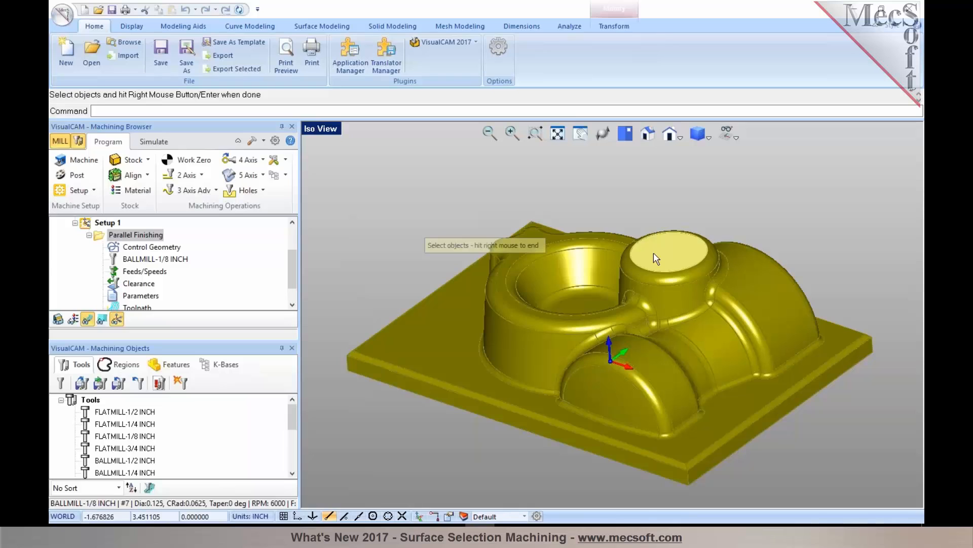
pyautogui.rightClick(658, 283)
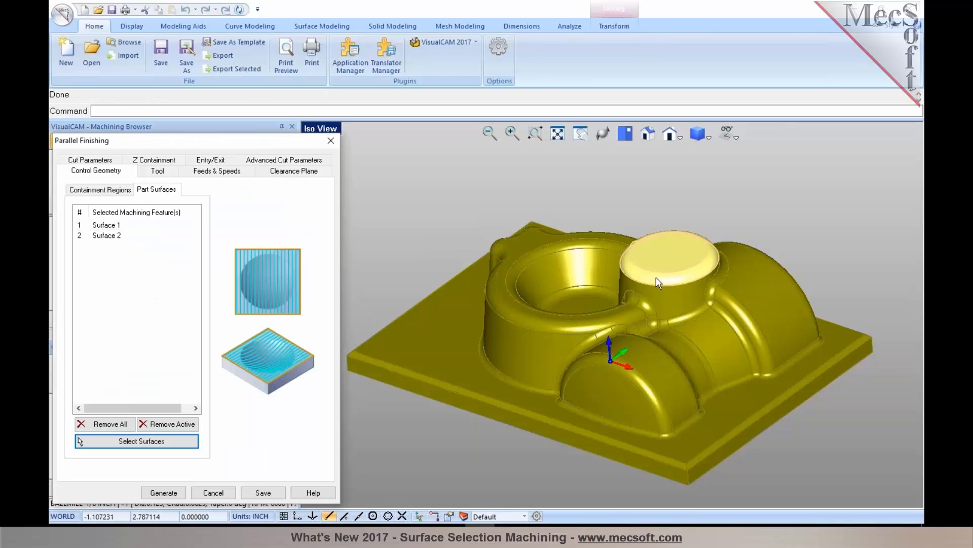
pyautogui.click(175, 490)
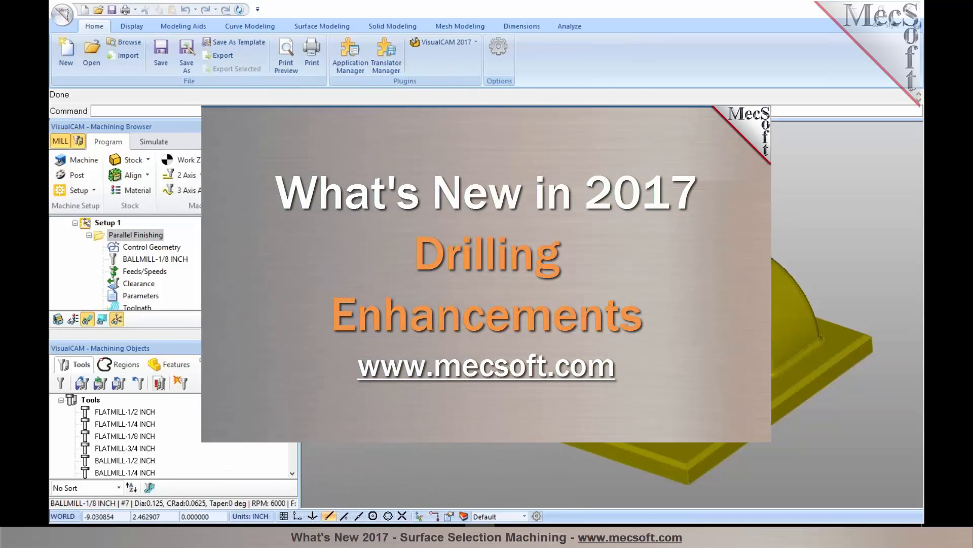
# Step: Set drill cycle output to always use linear motions in the machining preferences
pyautogui.click(274, 141)
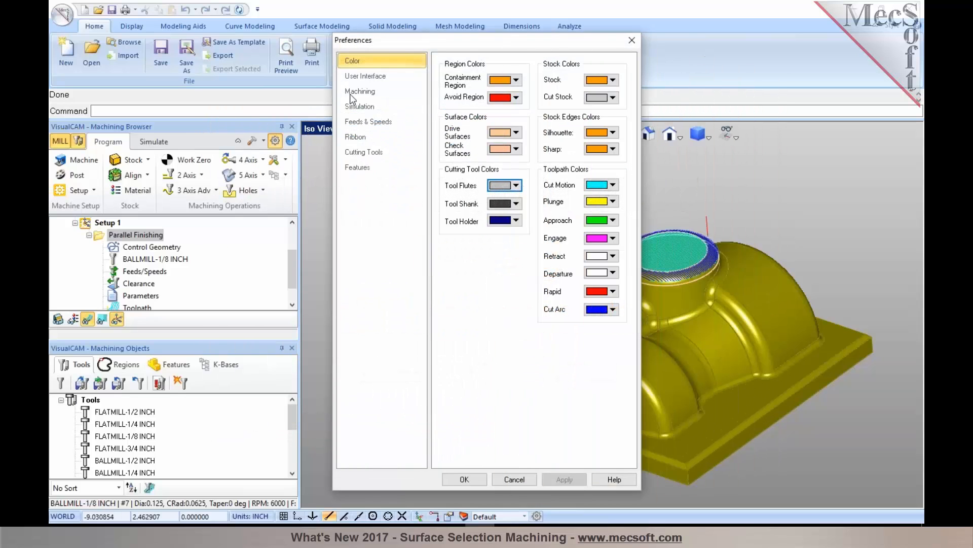
pyautogui.click(351, 93)
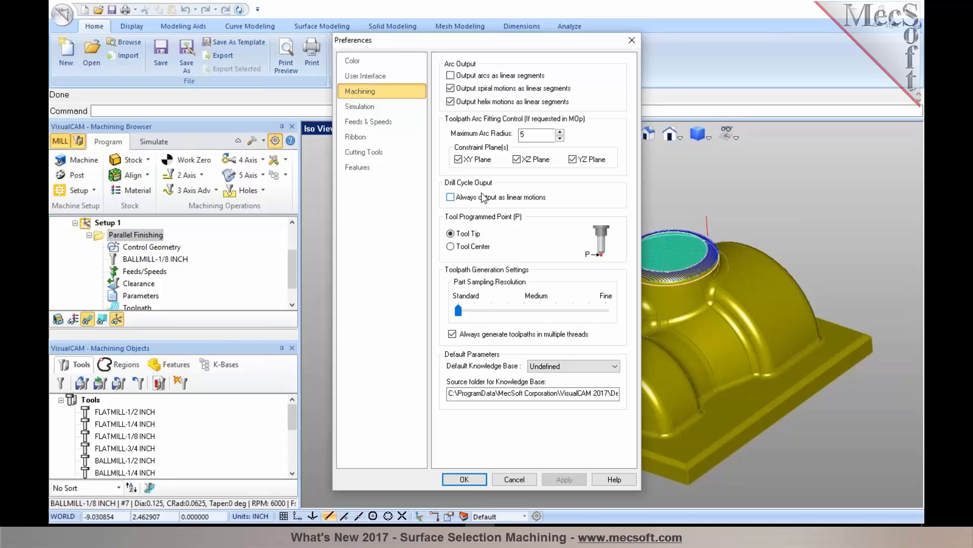
pyautogui.click(451, 198)
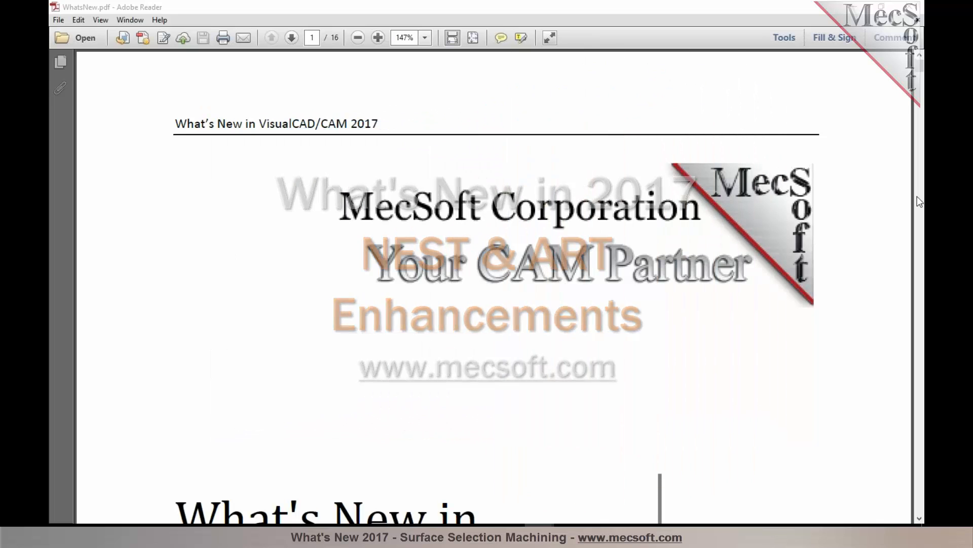
# Step: Skim WhatsNew.pdf in Adobe Reader from the first page through the 2-axis enhancements to the nesting section on page 15
pyautogui.scroll(-2, 921, 74)
pyautogui.scroll(-15, 922, 74)
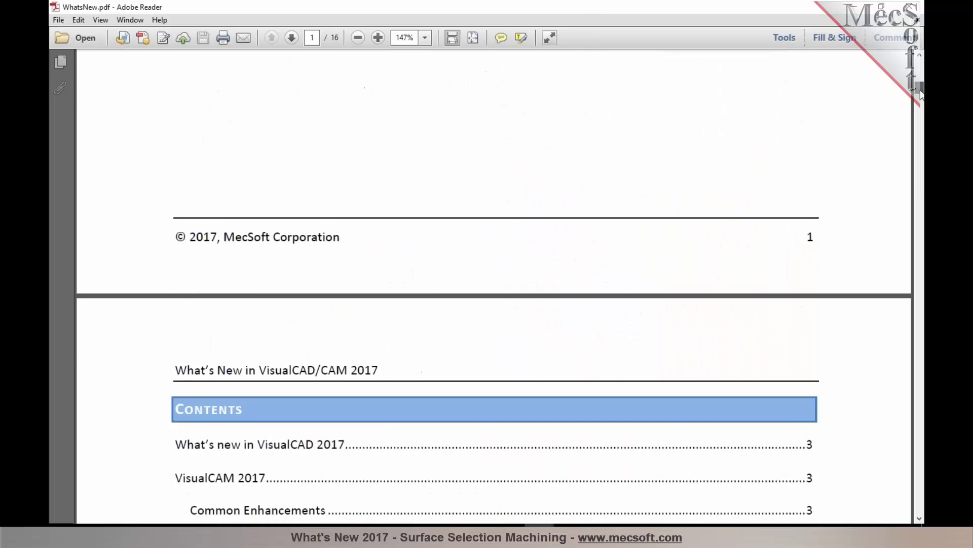
pyautogui.scroll(-10, 569, 314)
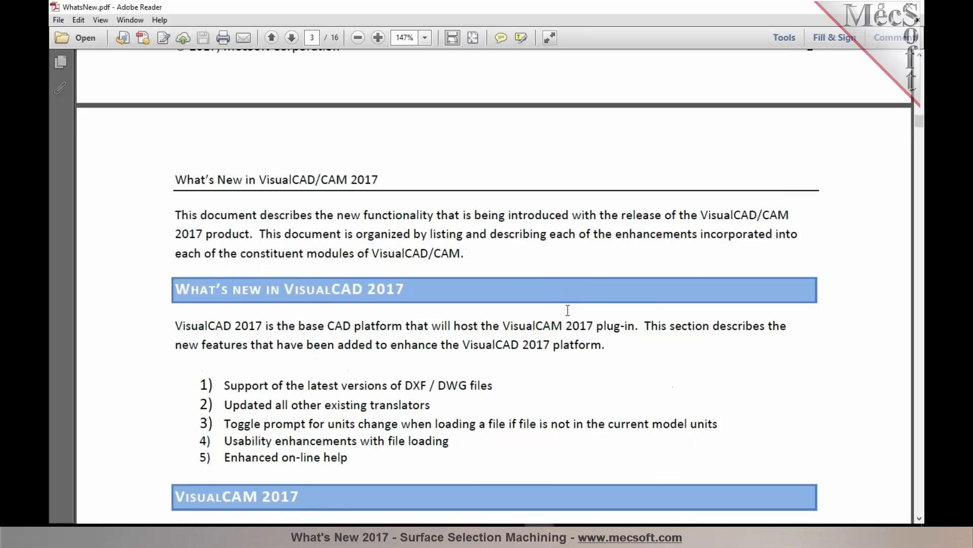
pyautogui.scroll(-20, 573, 307)
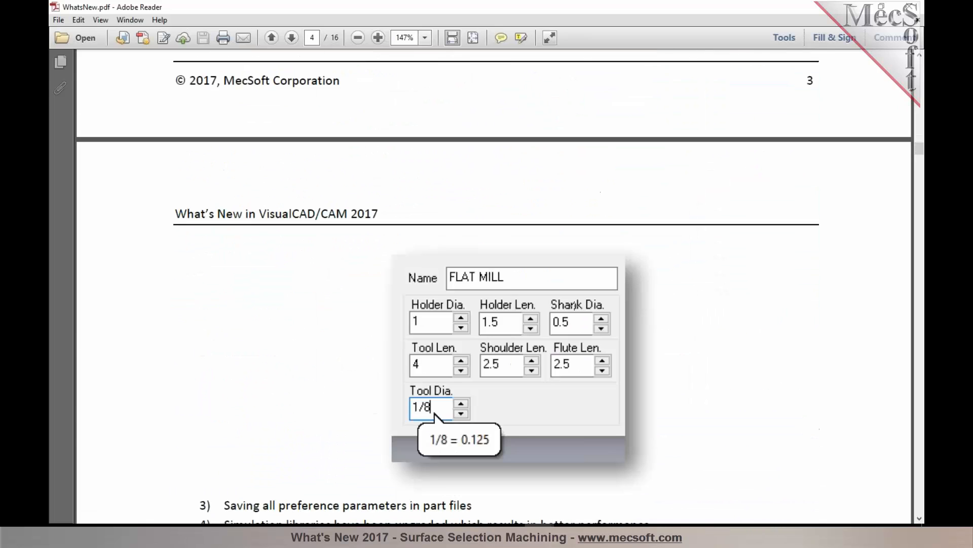
pyautogui.scroll(-20, 580, 307)
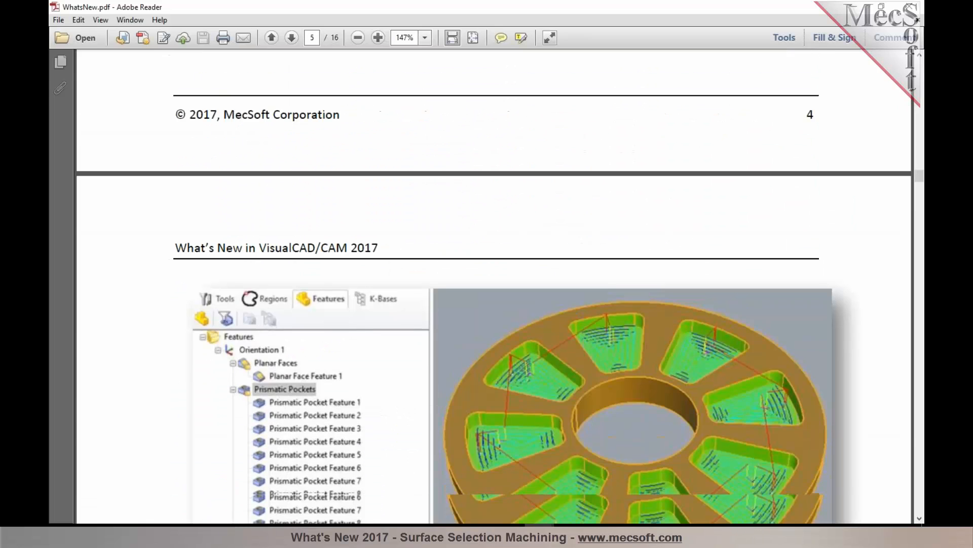
pyautogui.scroll(-15, 580, 307)
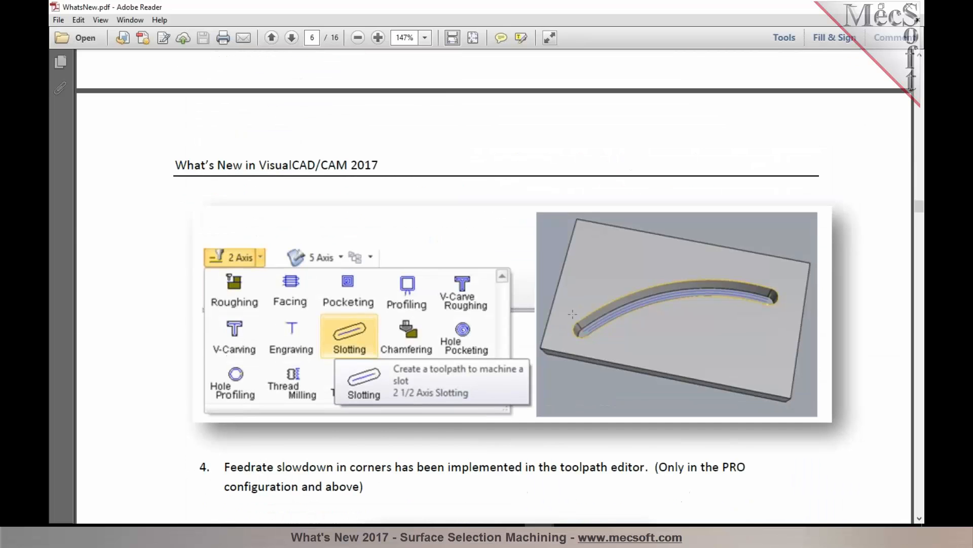
pyautogui.scroll(-20, 571, 310)
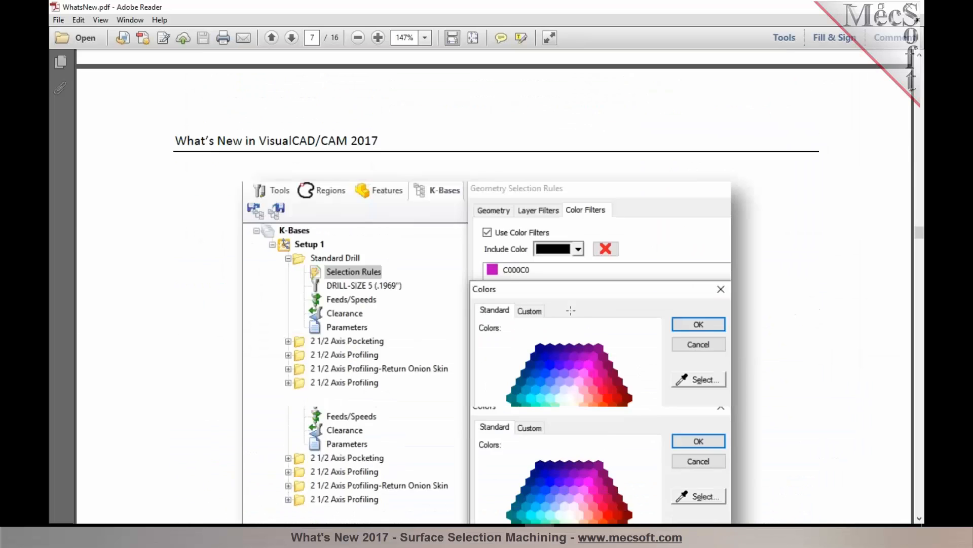
pyautogui.scroll(-20, 569, 310)
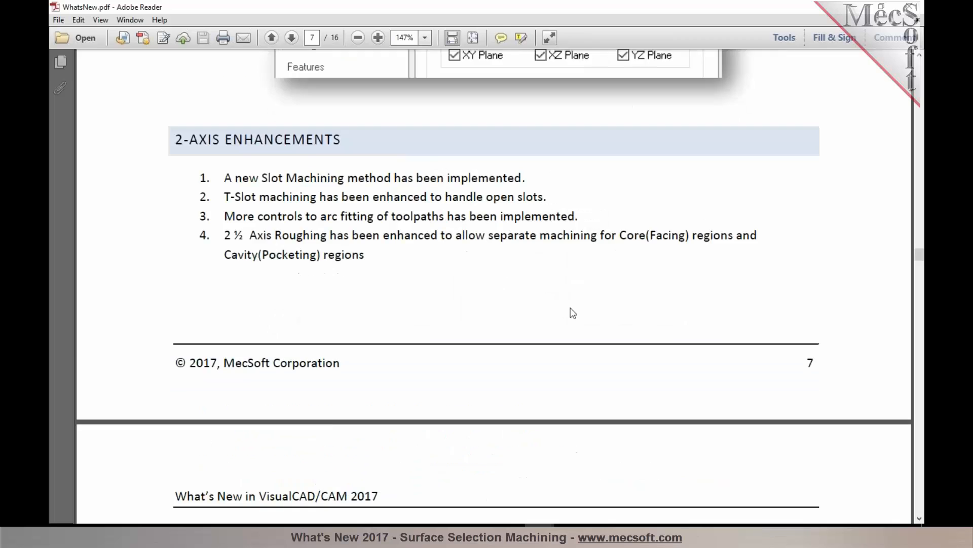
pyautogui.scroll(-20, 570, 307)
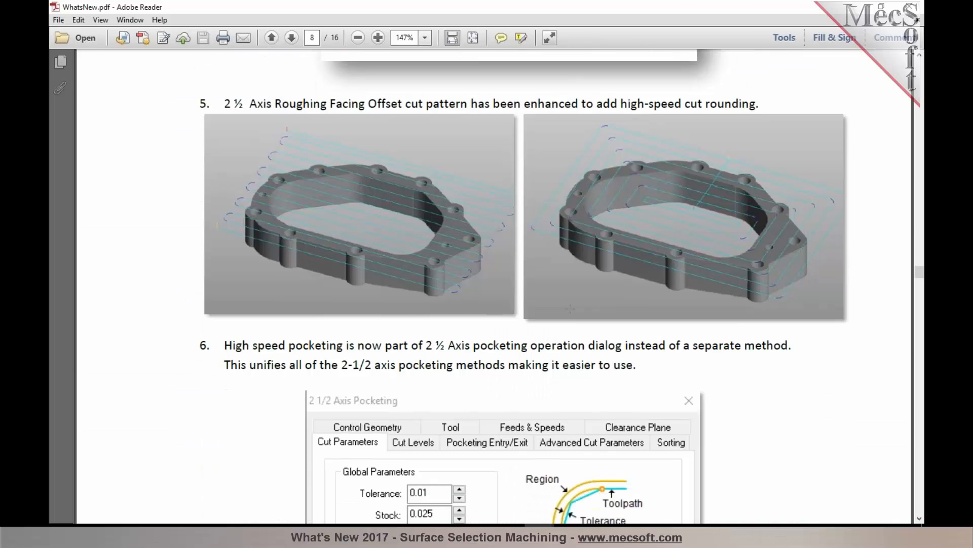
pyautogui.scroll(-4, 579, 339)
pyautogui.moveTo(919, 297); pyautogui.dragTo(911, 459)
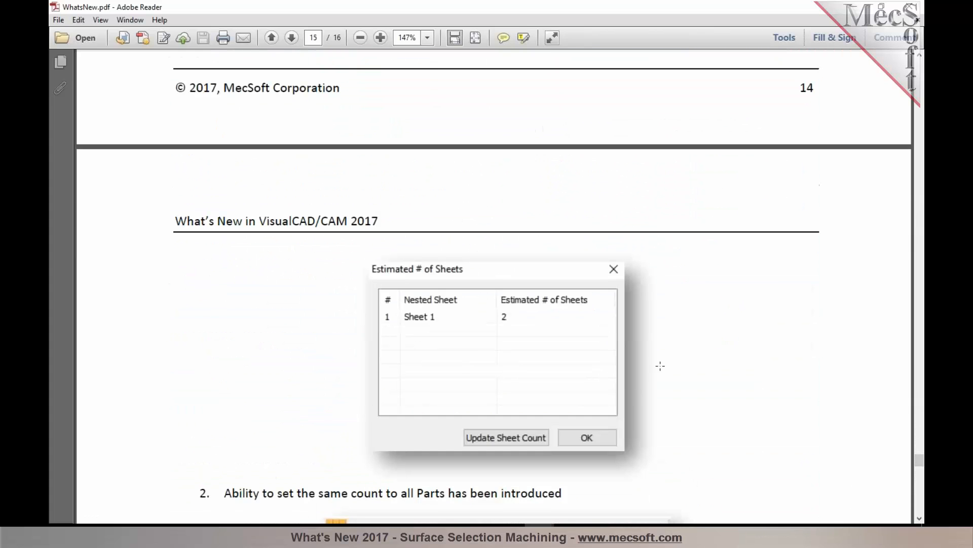
# Step: Reduce the document zoom to 100% and examine the nesting and VisualART 2017 enhancements on pages 15 and 16
pyautogui.keyDown('ctrl'); pyautogui.scroll(-2, 666, 359); pyautogui.keyUp('ctrl')
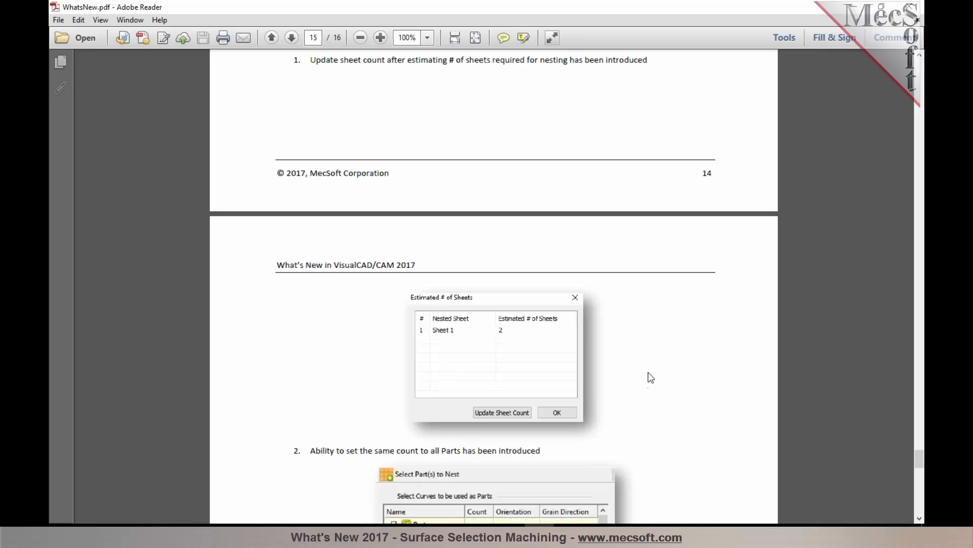
pyautogui.scroll(-5, 651, 378)
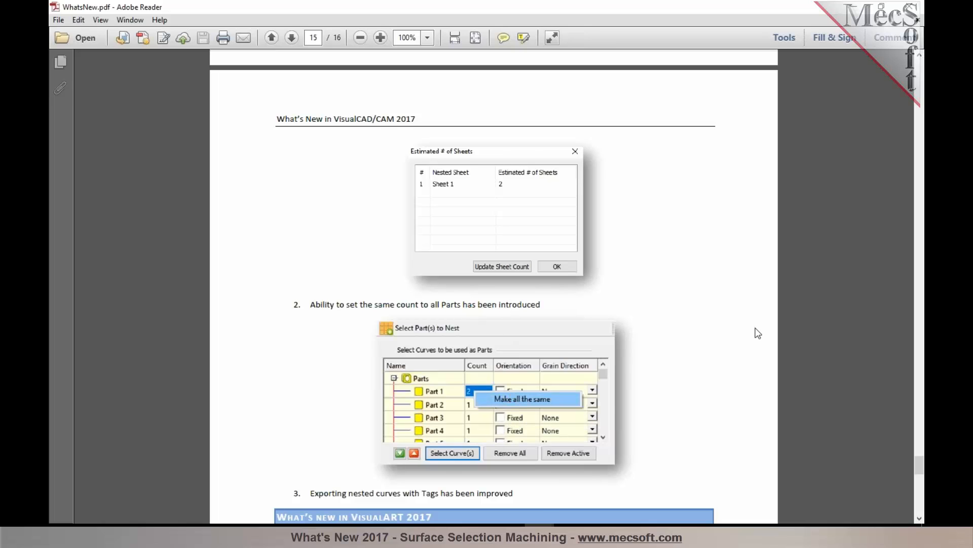
pyautogui.scroll(-3, 758, 333)
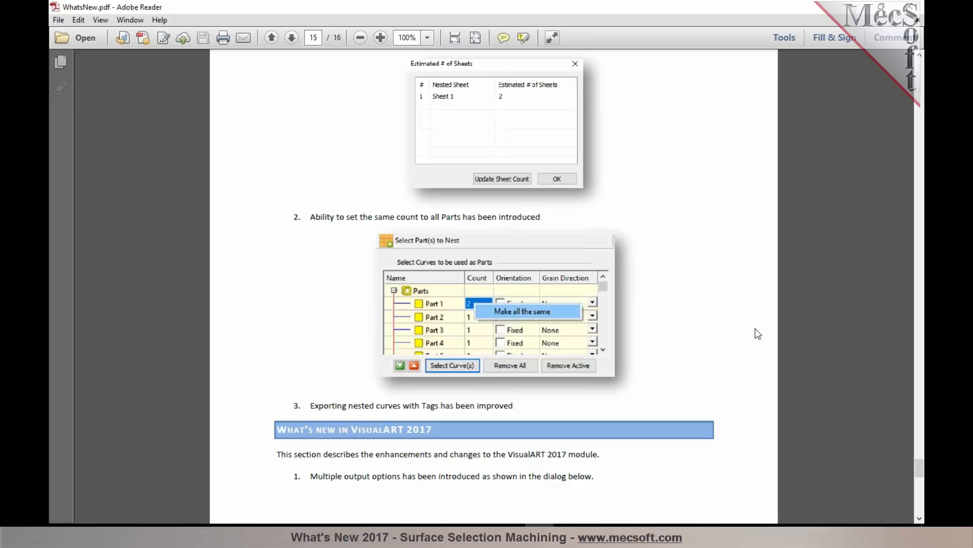
pyautogui.scroll(-2, 758, 333)
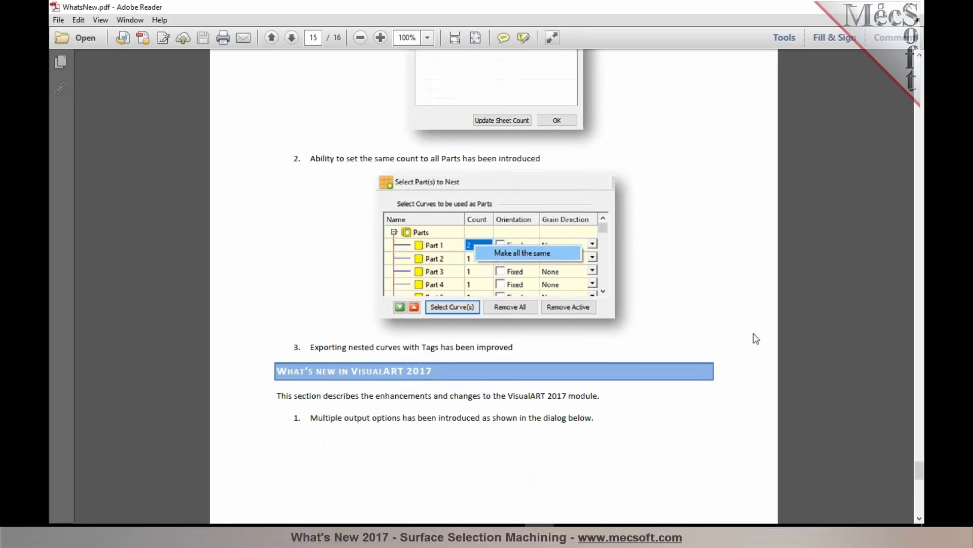
pyautogui.scroll(-7, 754, 339)
pyautogui.scroll(-12, 755, 343)
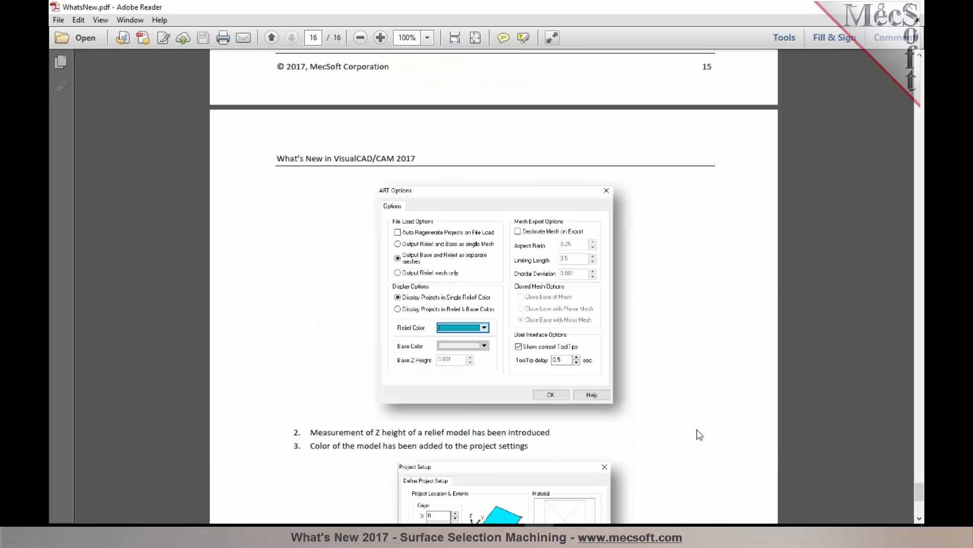
# Step: View the CAM_ART_2016.JPG image, and regenerate the Project1 relief of CAM_ART.3dm in Rhinoceros
pyautogui.moveTo(510, 533)
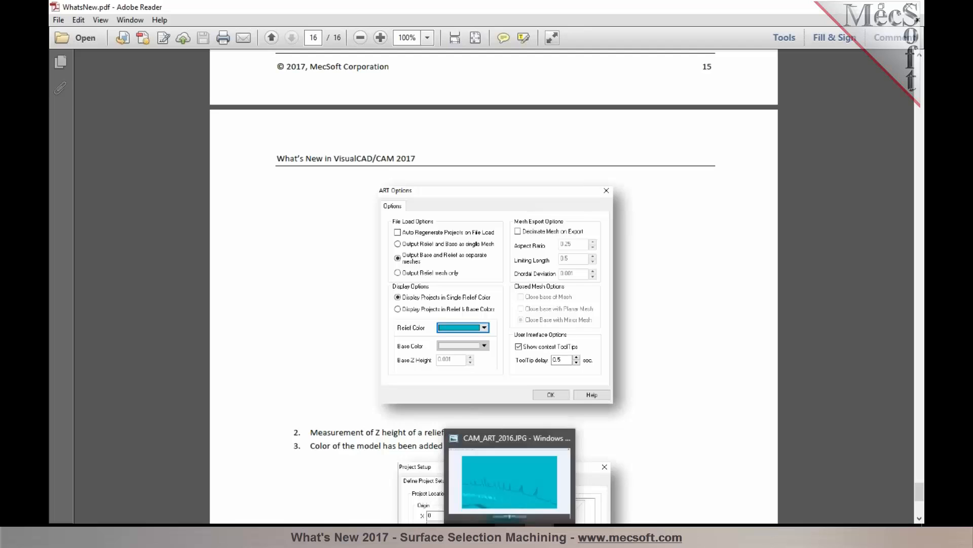
pyautogui.click(523, 502)
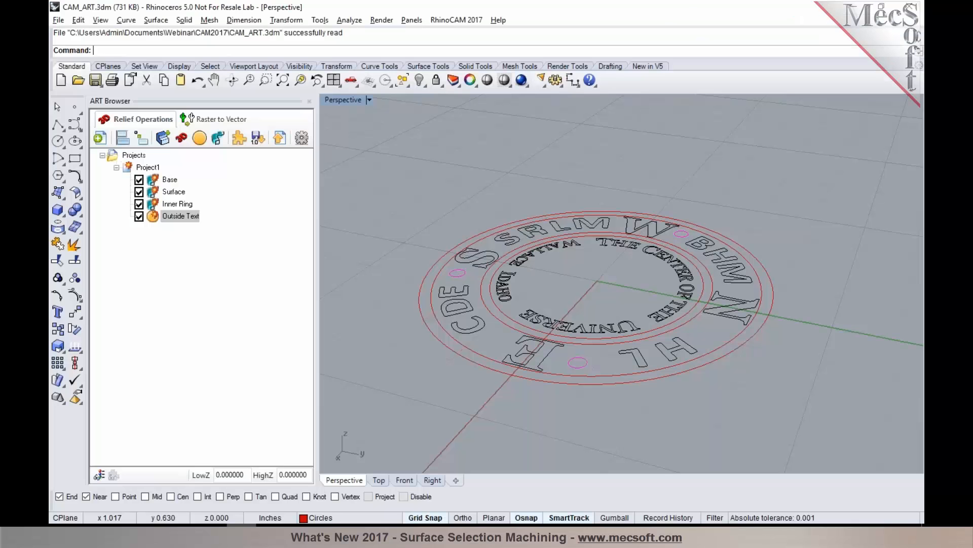
pyautogui.rightClick(144, 170)
pyautogui.click(147, 177)
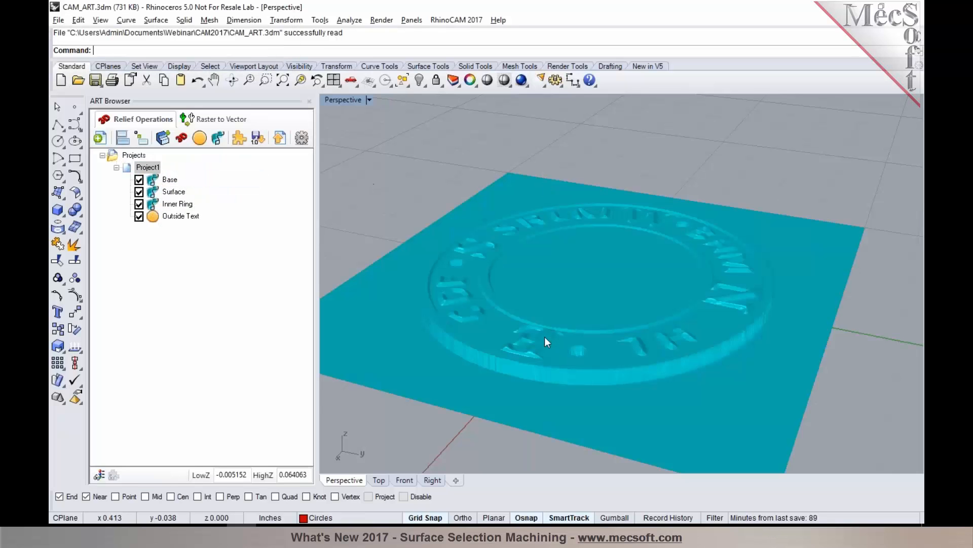
# Step: Examine the circular relief with raised outside lettering up close and from several angles in the perspective view
pyautogui.scroll(-3, 561, 327)
pyautogui.scroll(8, 750, 241)
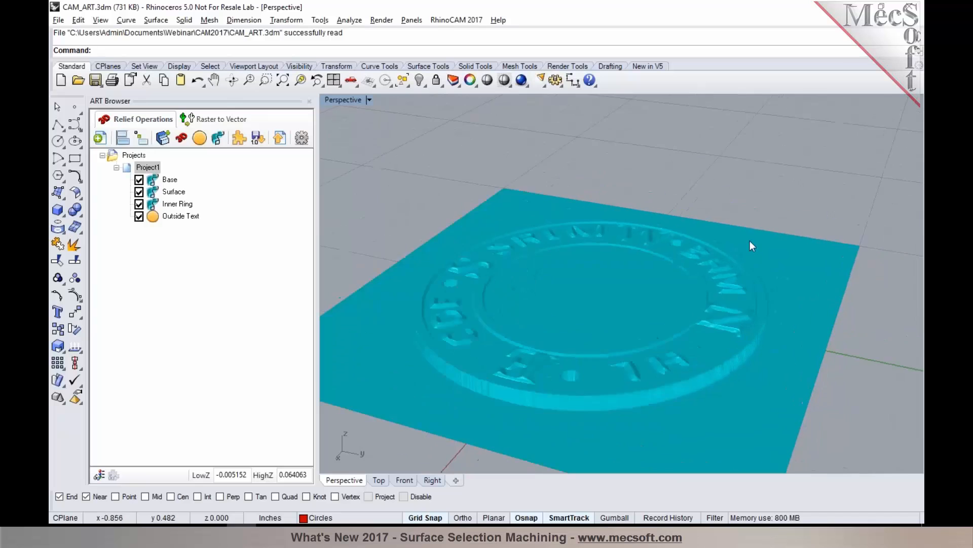
pyautogui.moveTo(750, 246); pyautogui.dragTo(763, 281, button='right')
pyautogui.scroll(-5, 723, 311)
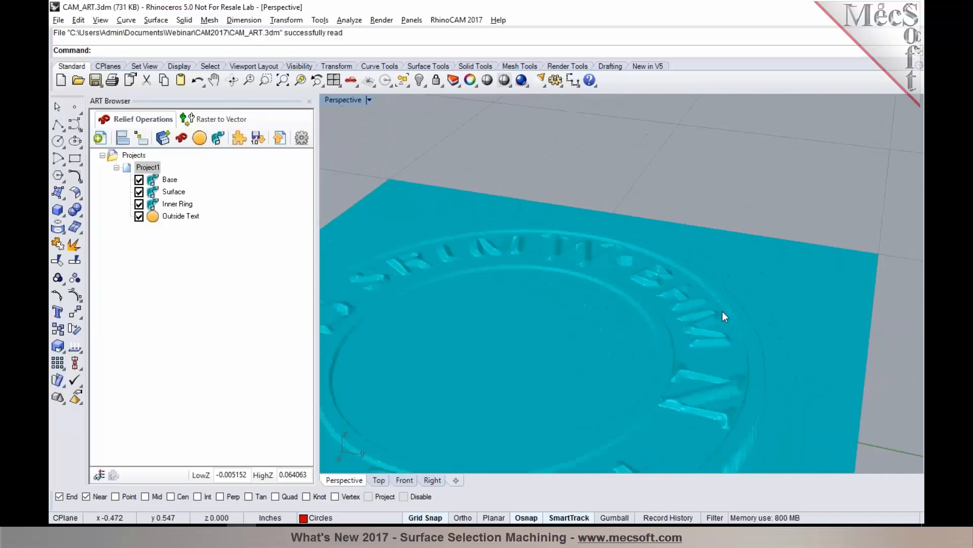
pyautogui.scroll(8, 754, 273)
pyautogui.scroll(-3, 711, 294)
pyautogui.moveTo(710, 302); pyautogui.dragTo(593, 295, button='right')
pyautogui.scroll(-6, 753, 264)
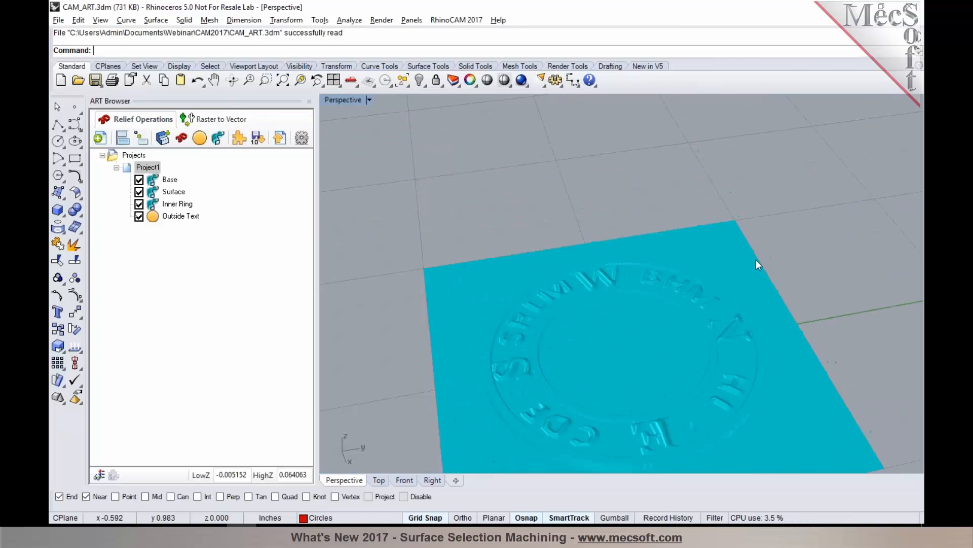
pyautogui.moveTo(741, 281); pyautogui.dragTo(664, 365, button='right')
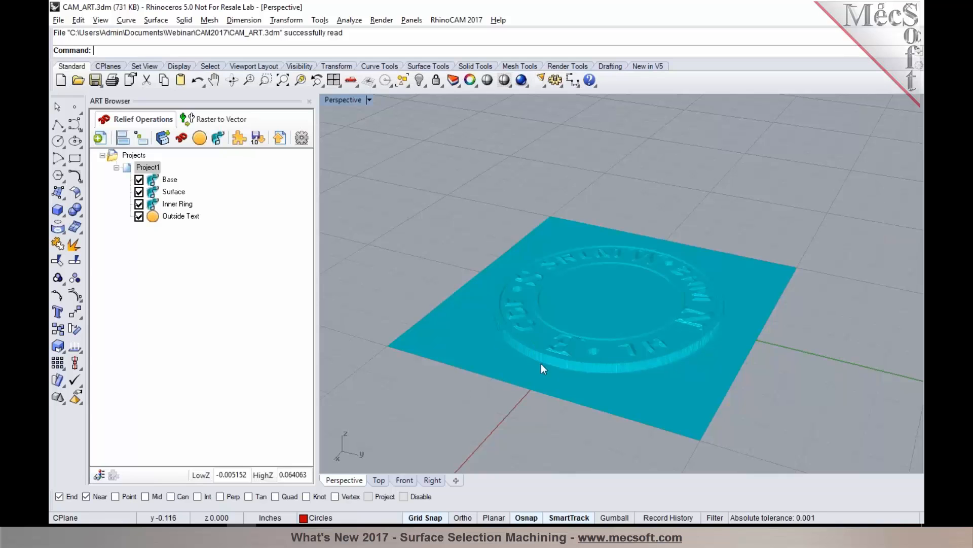
# Step: Switch back to WhatsNew.pdf in Adobe Reader and review the ART Options and Project Setup illustrations on page 16
pyautogui.click(540, 532)
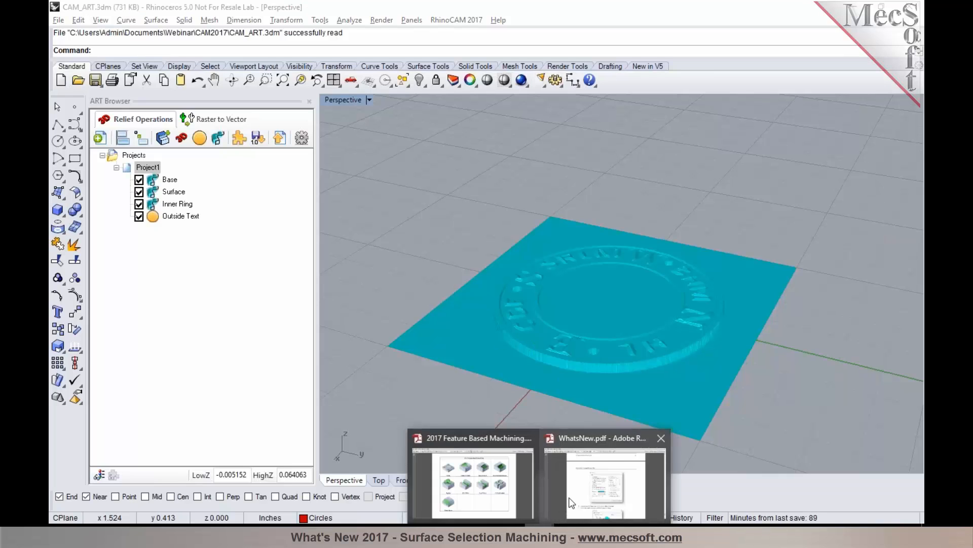
pyautogui.click(571, 502)
pyautogui.scroll(-3, 685, 363)
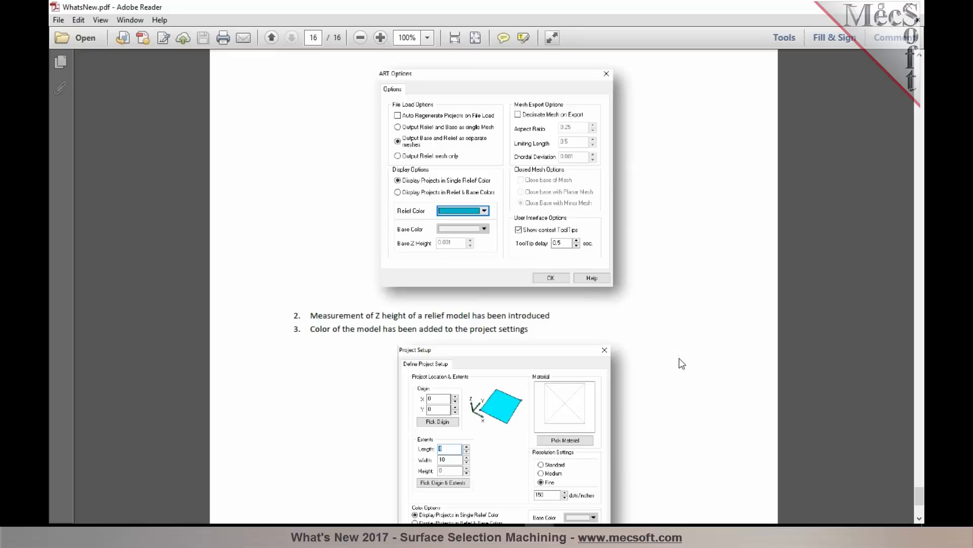